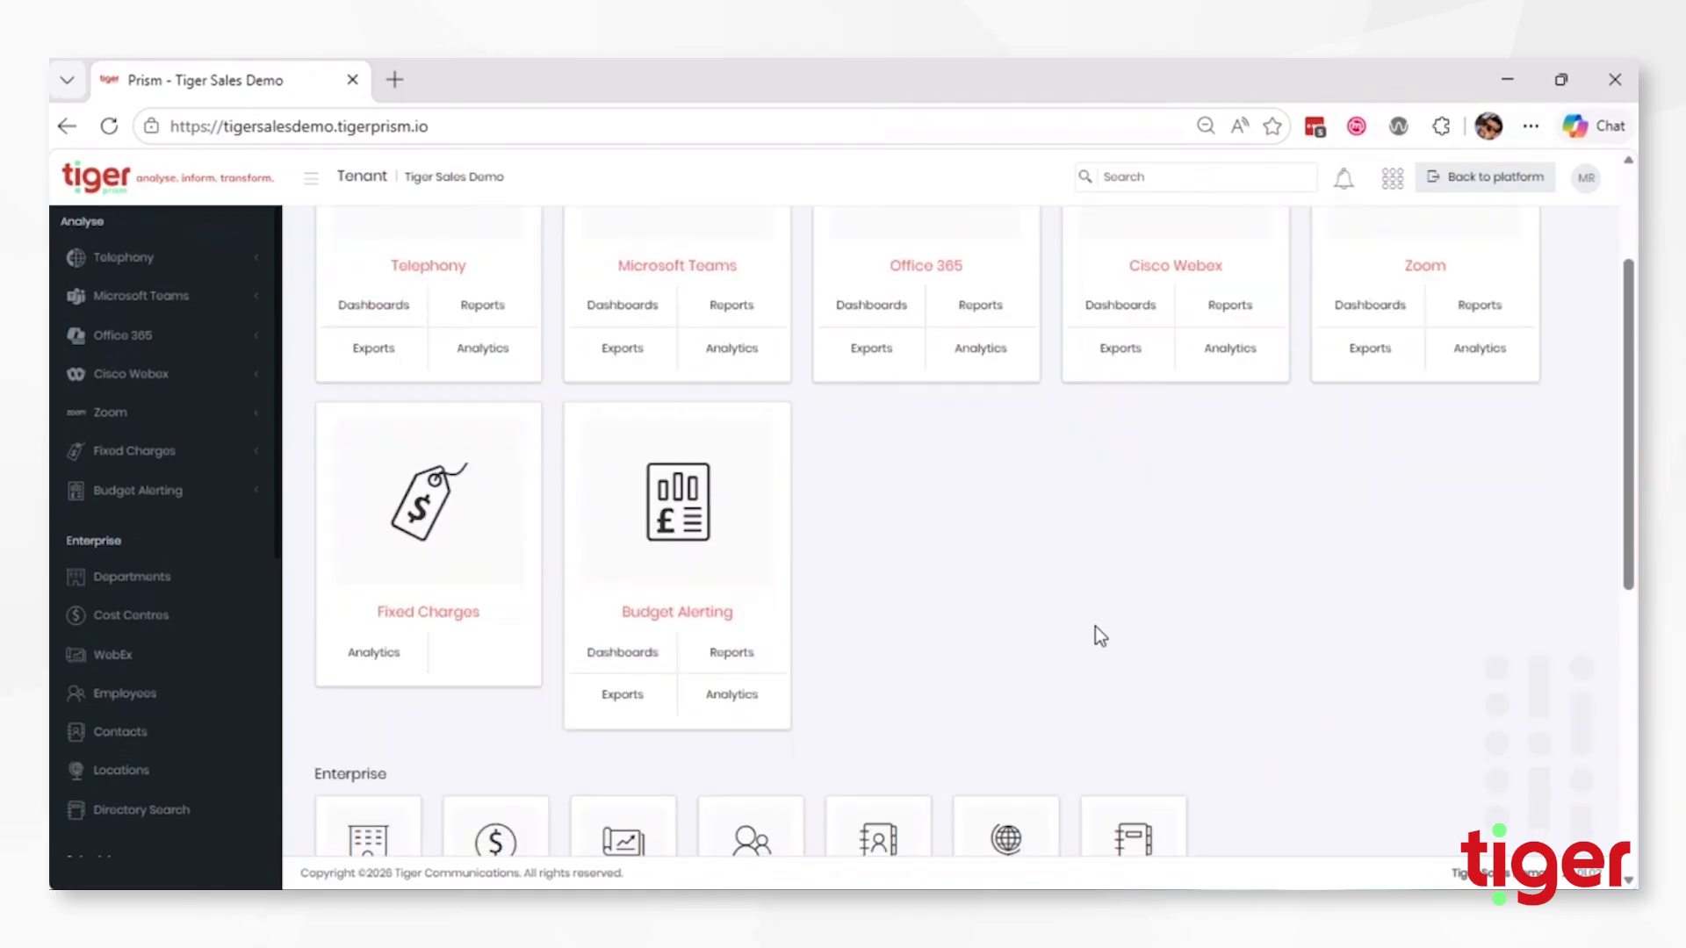
Open the directory view of endpoint assignments in the Directory Search area
left_click(1152, 634)
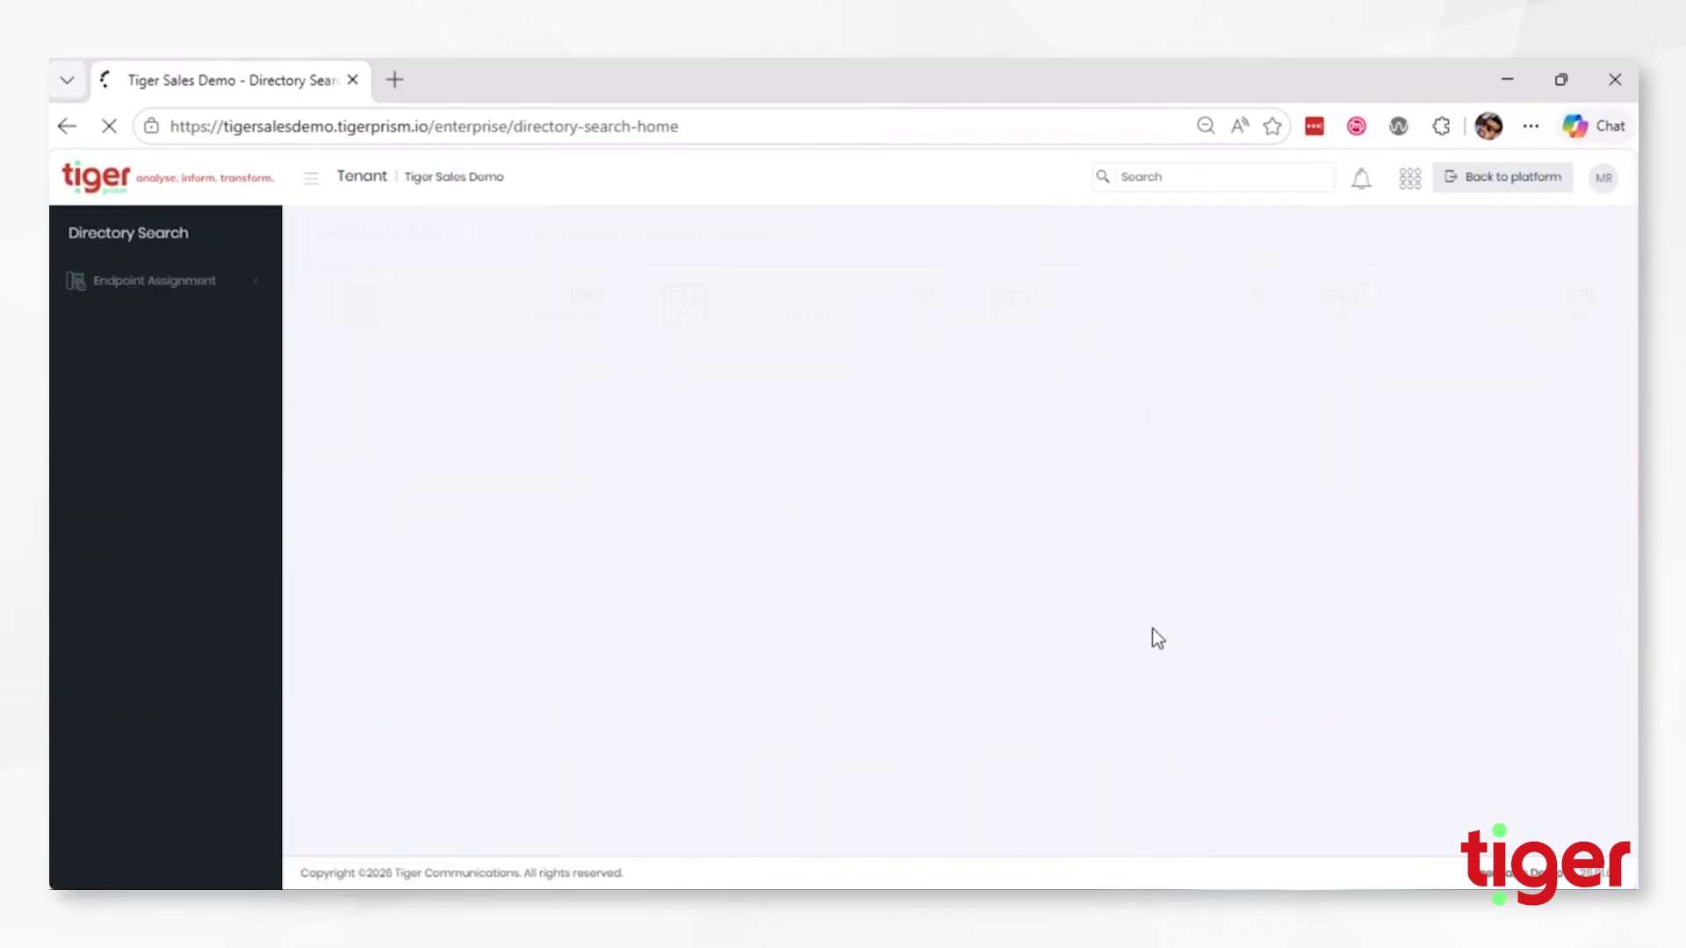
left_click(247, 290)
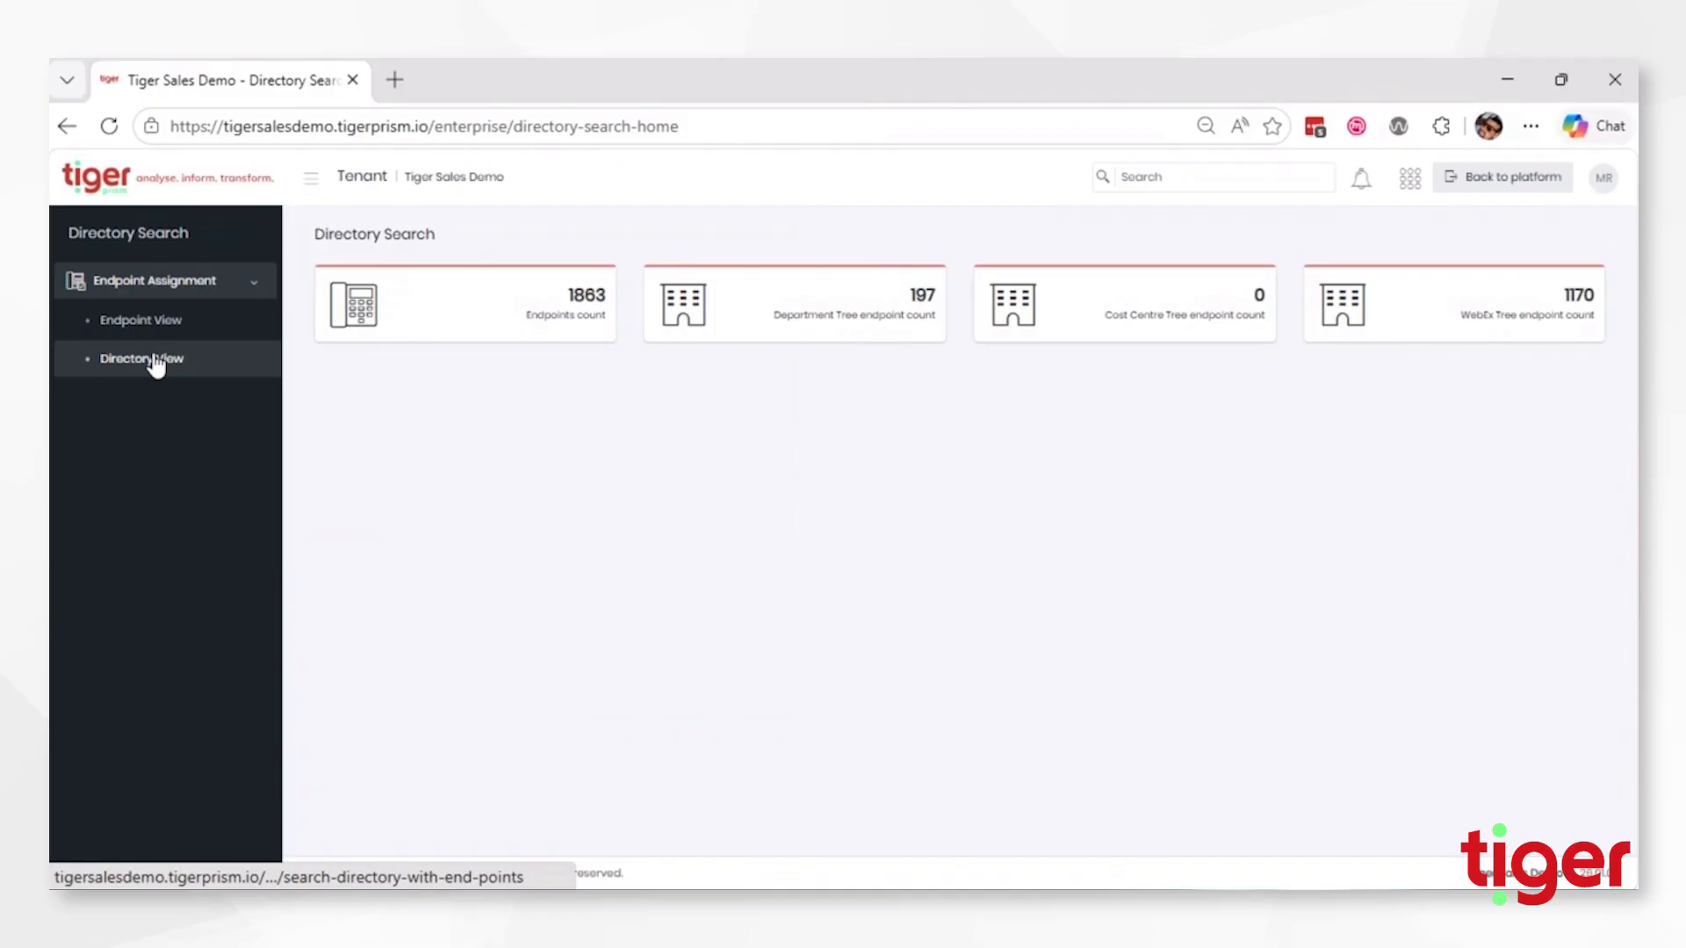
left_click(155, 362)
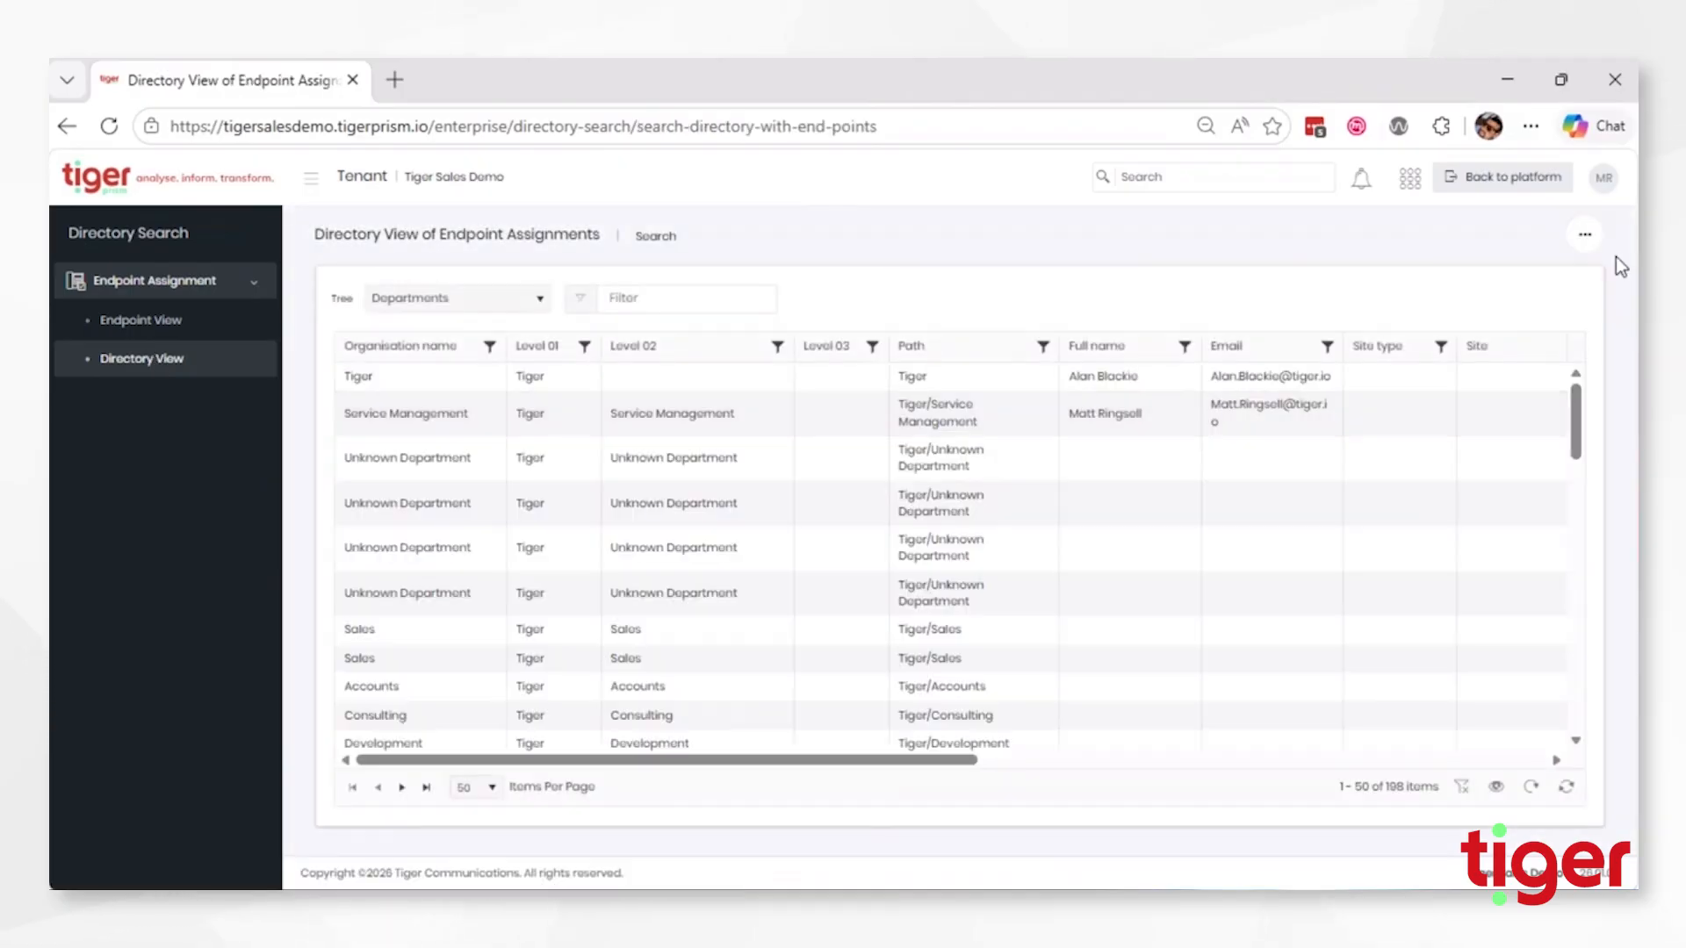
Check the export options for the endpoint assignments and filter the list by "Unknown"
left_click(1586, 243)
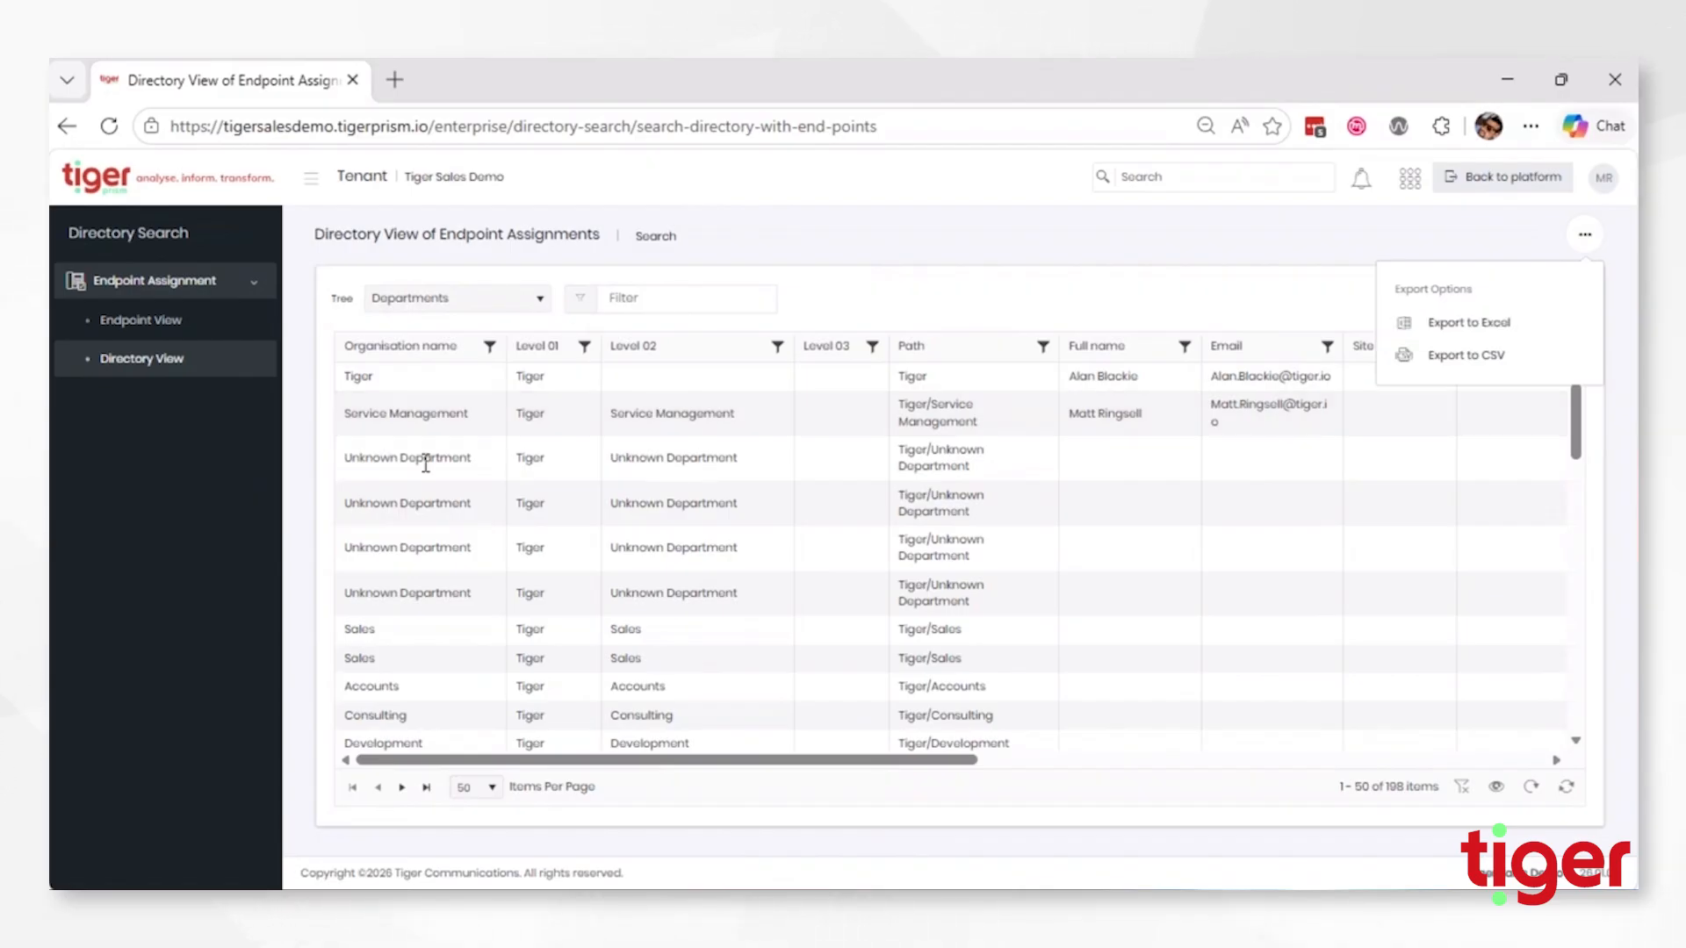
left_click(685, 296)
type("Unknown")
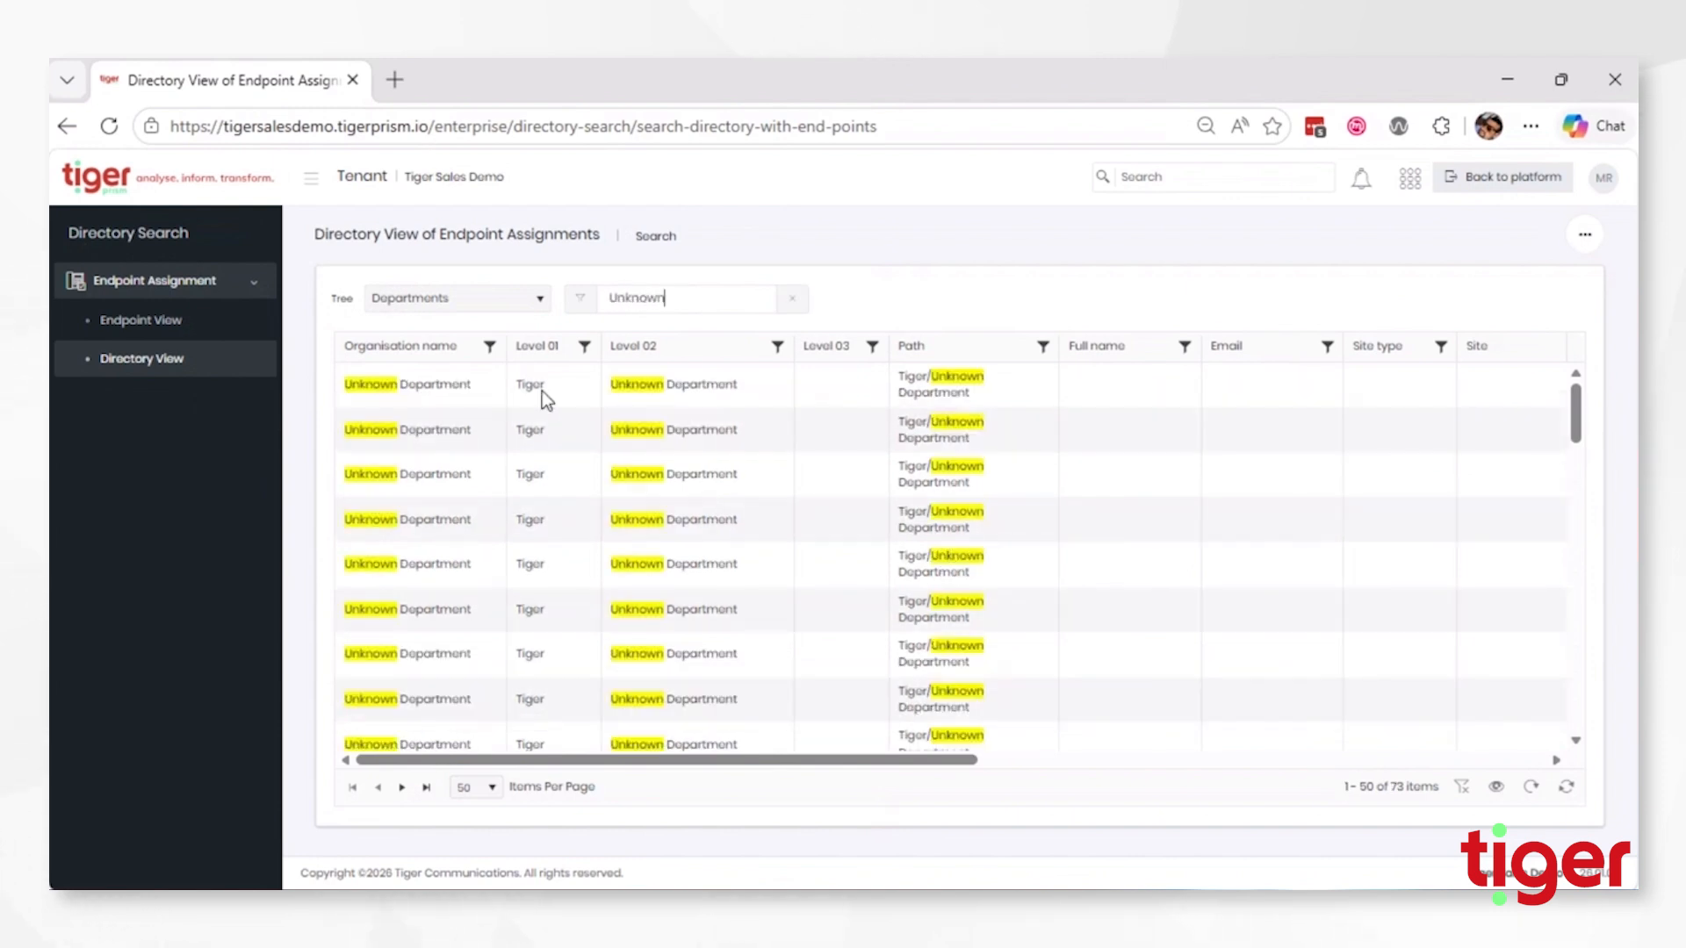
Look at the export options for the filtered endpoint list and check its total item count
left_click(1583, 235)
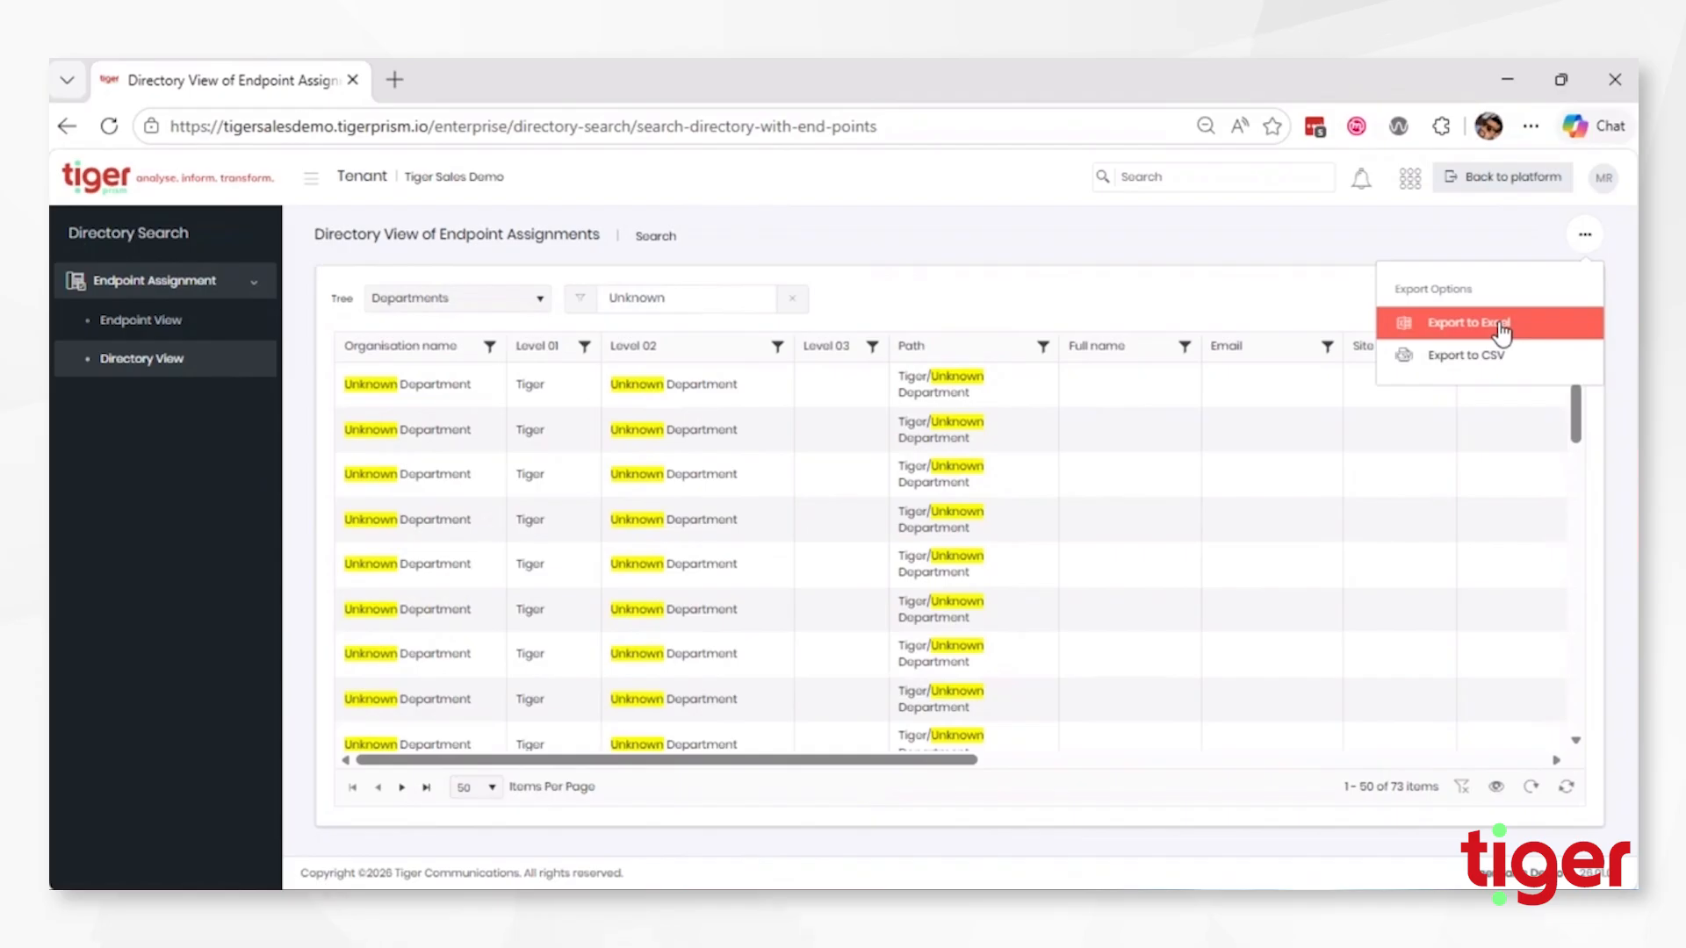
double_click(1404, 784)
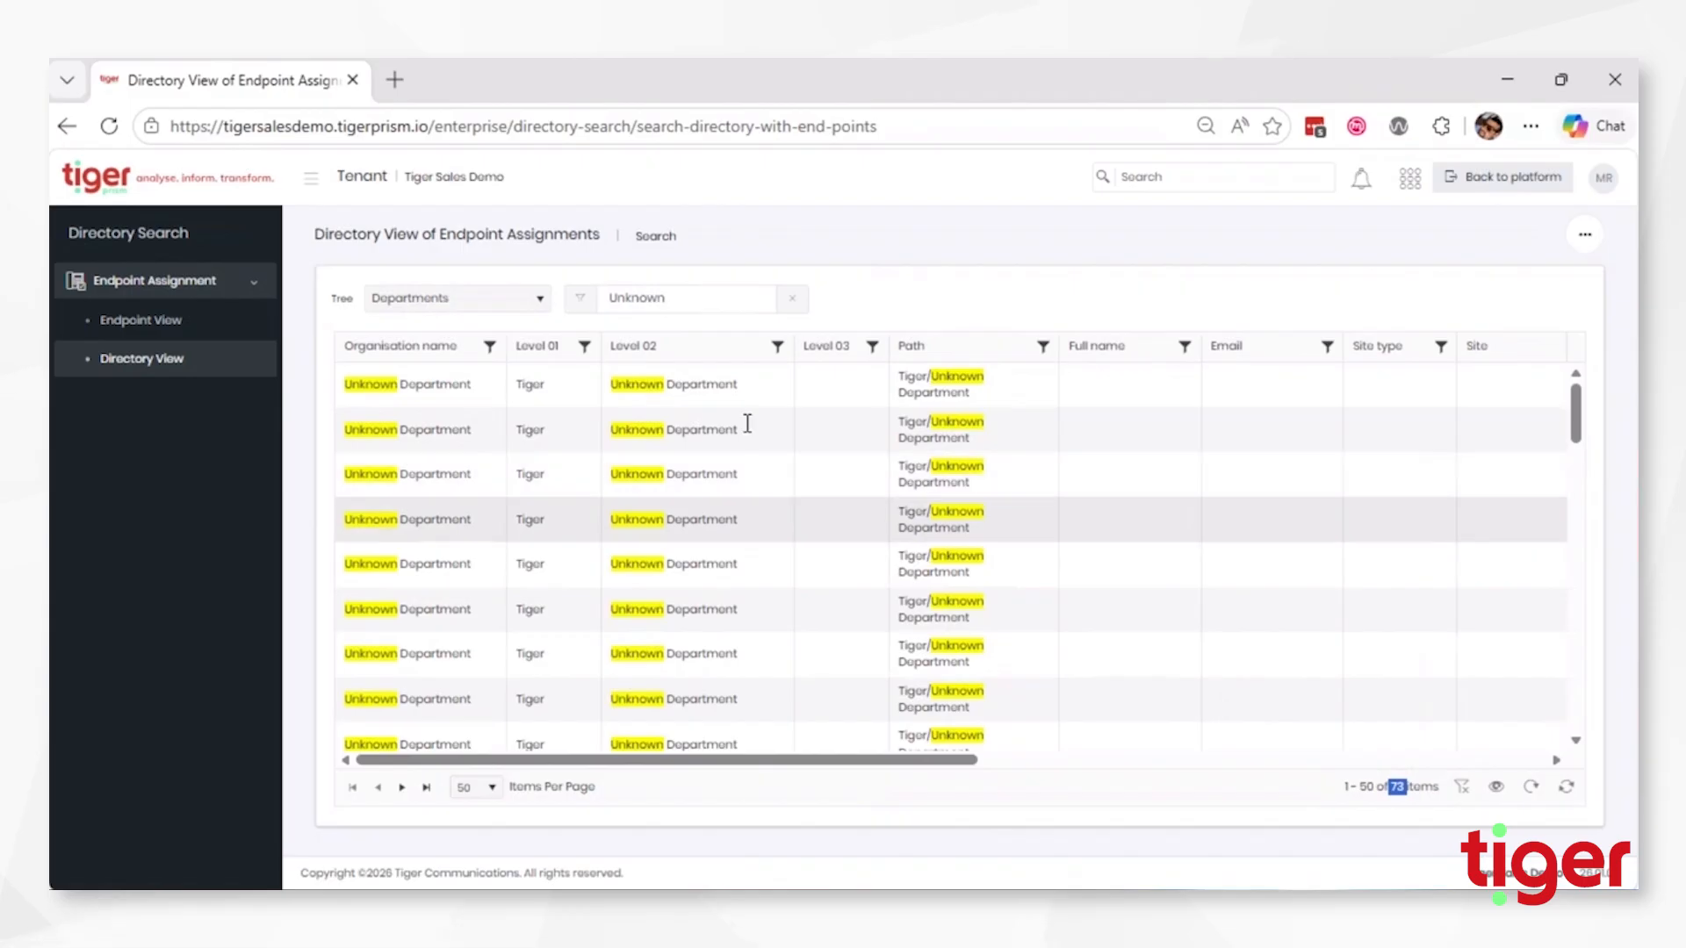
left_click(1238, 257)
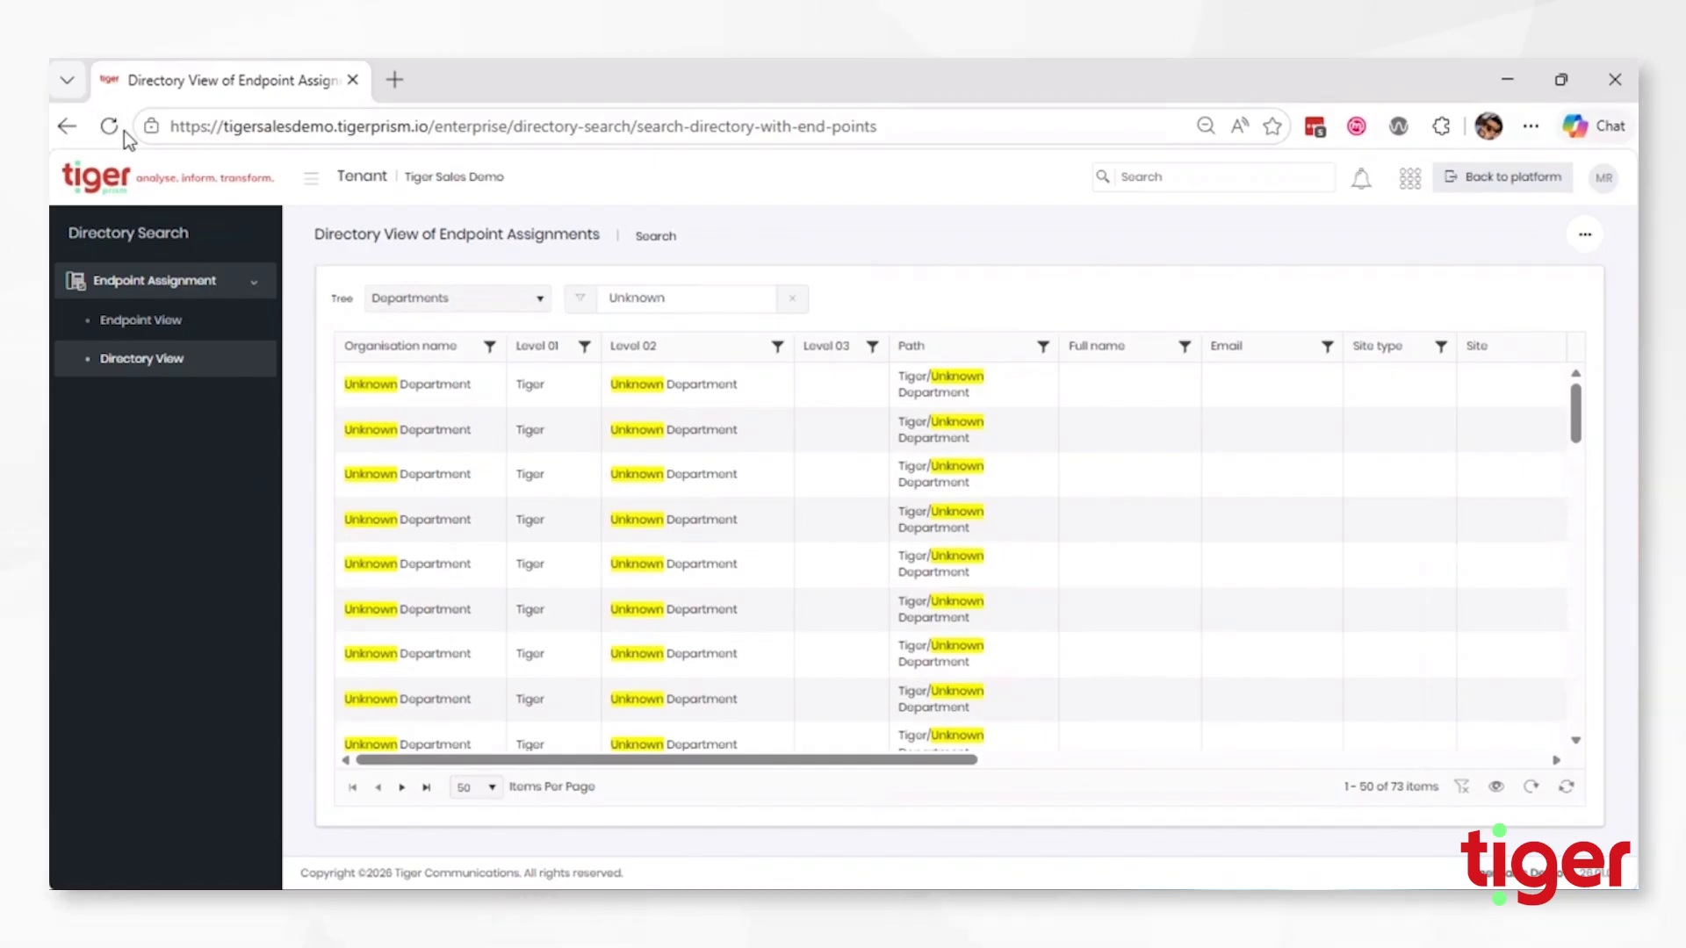
Return to the home page, open the Telephony reports, and briefly view the Call Information report before going back
left_click(155, 195)
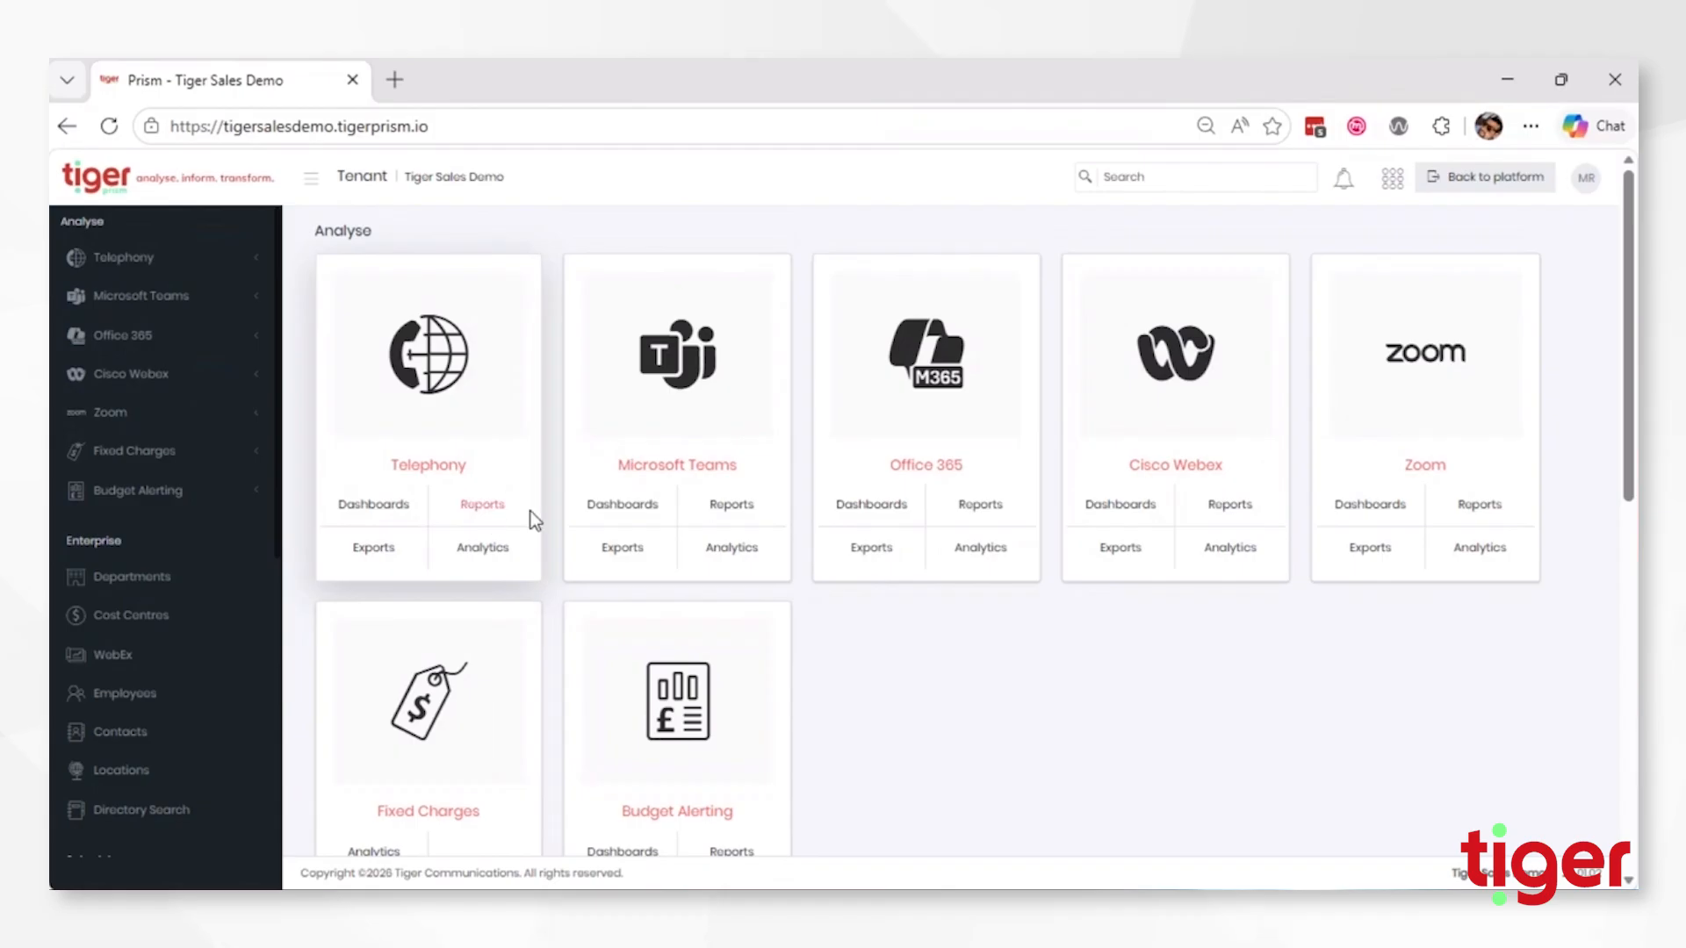
left_click(483, 506)
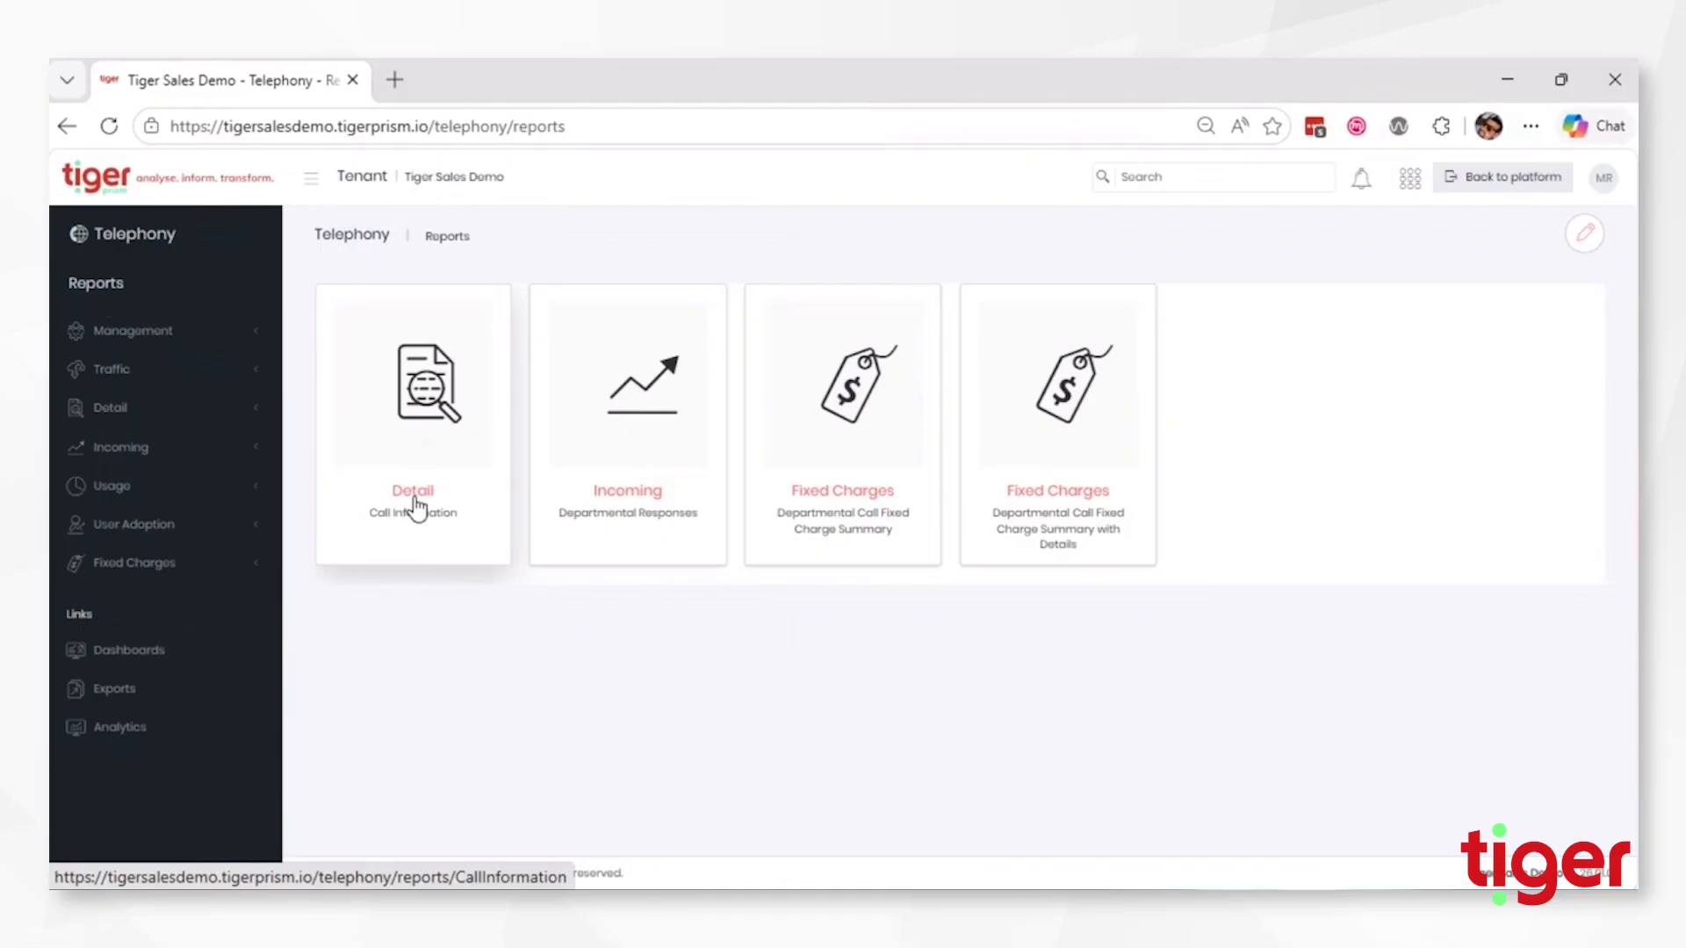
left_click(439, 401)
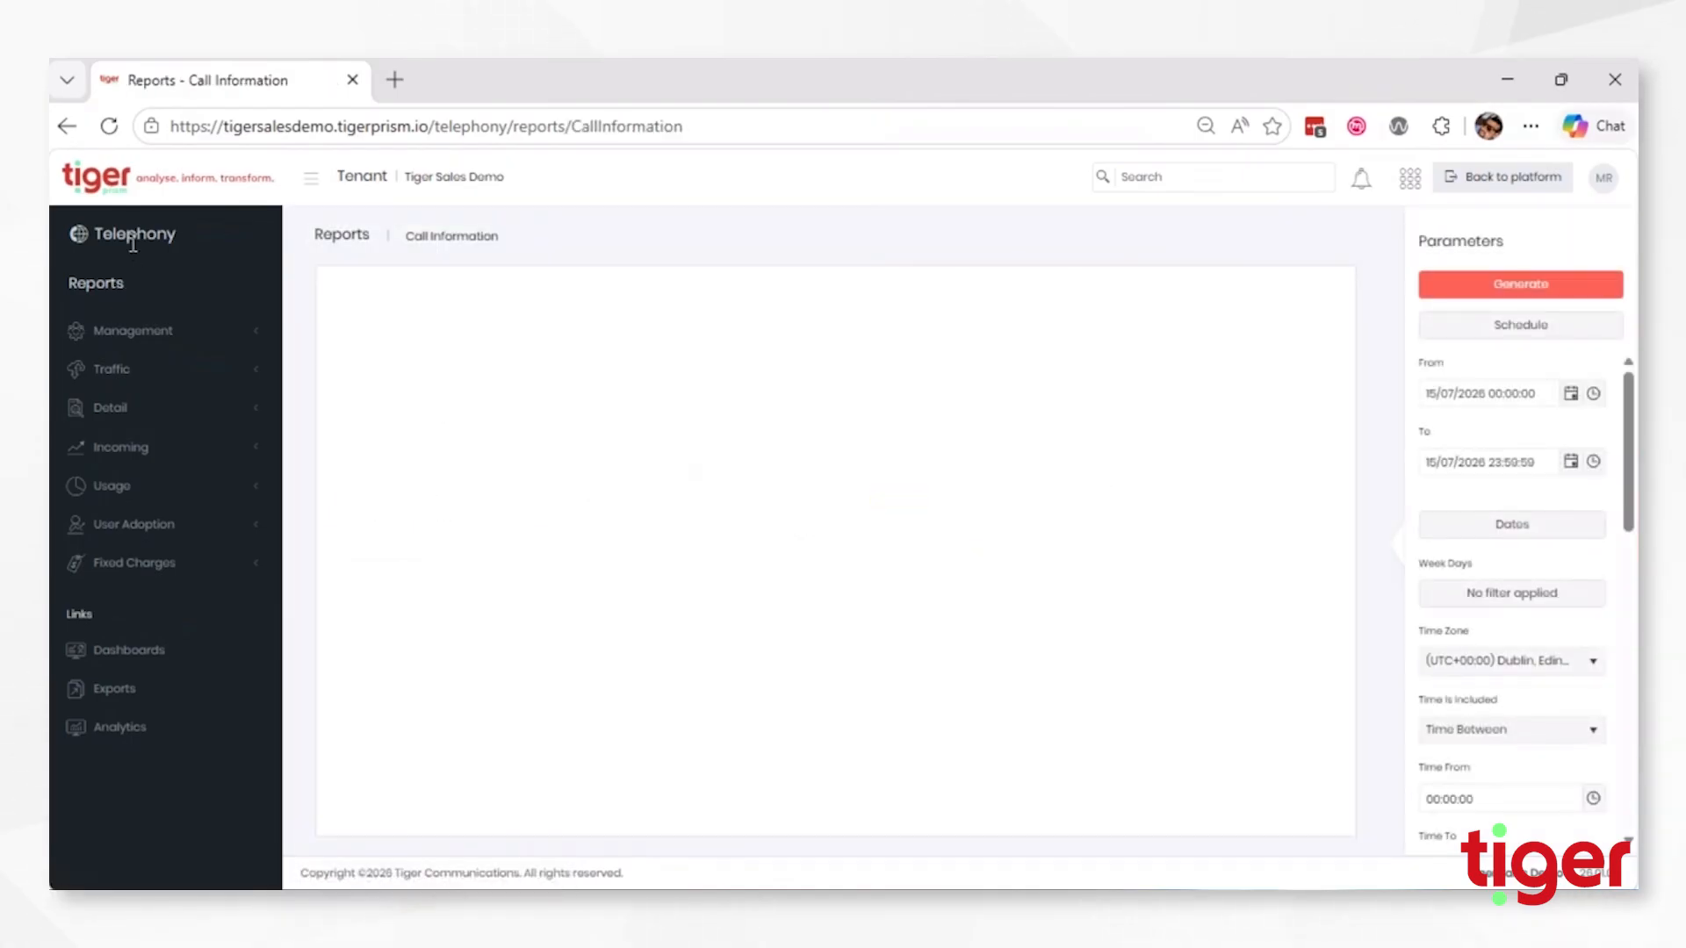
left_click(67, 128)
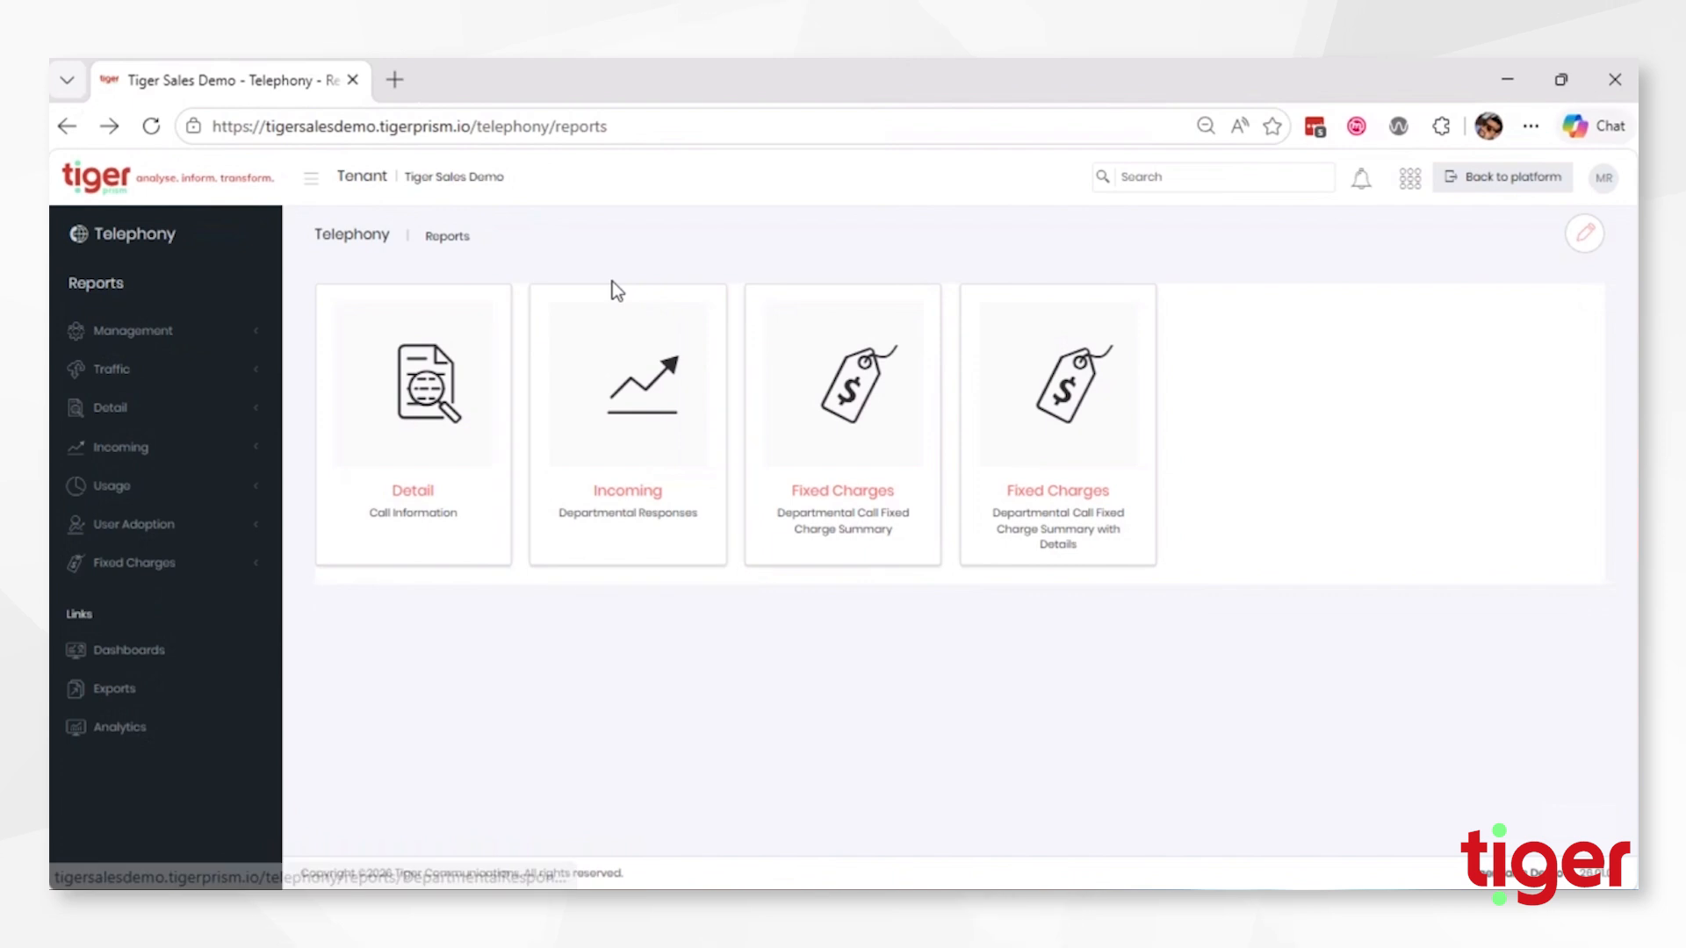
Review the reports that can be added as tiles to the Telephony reports page, and leave editing without changes
left_click(1592, 237)
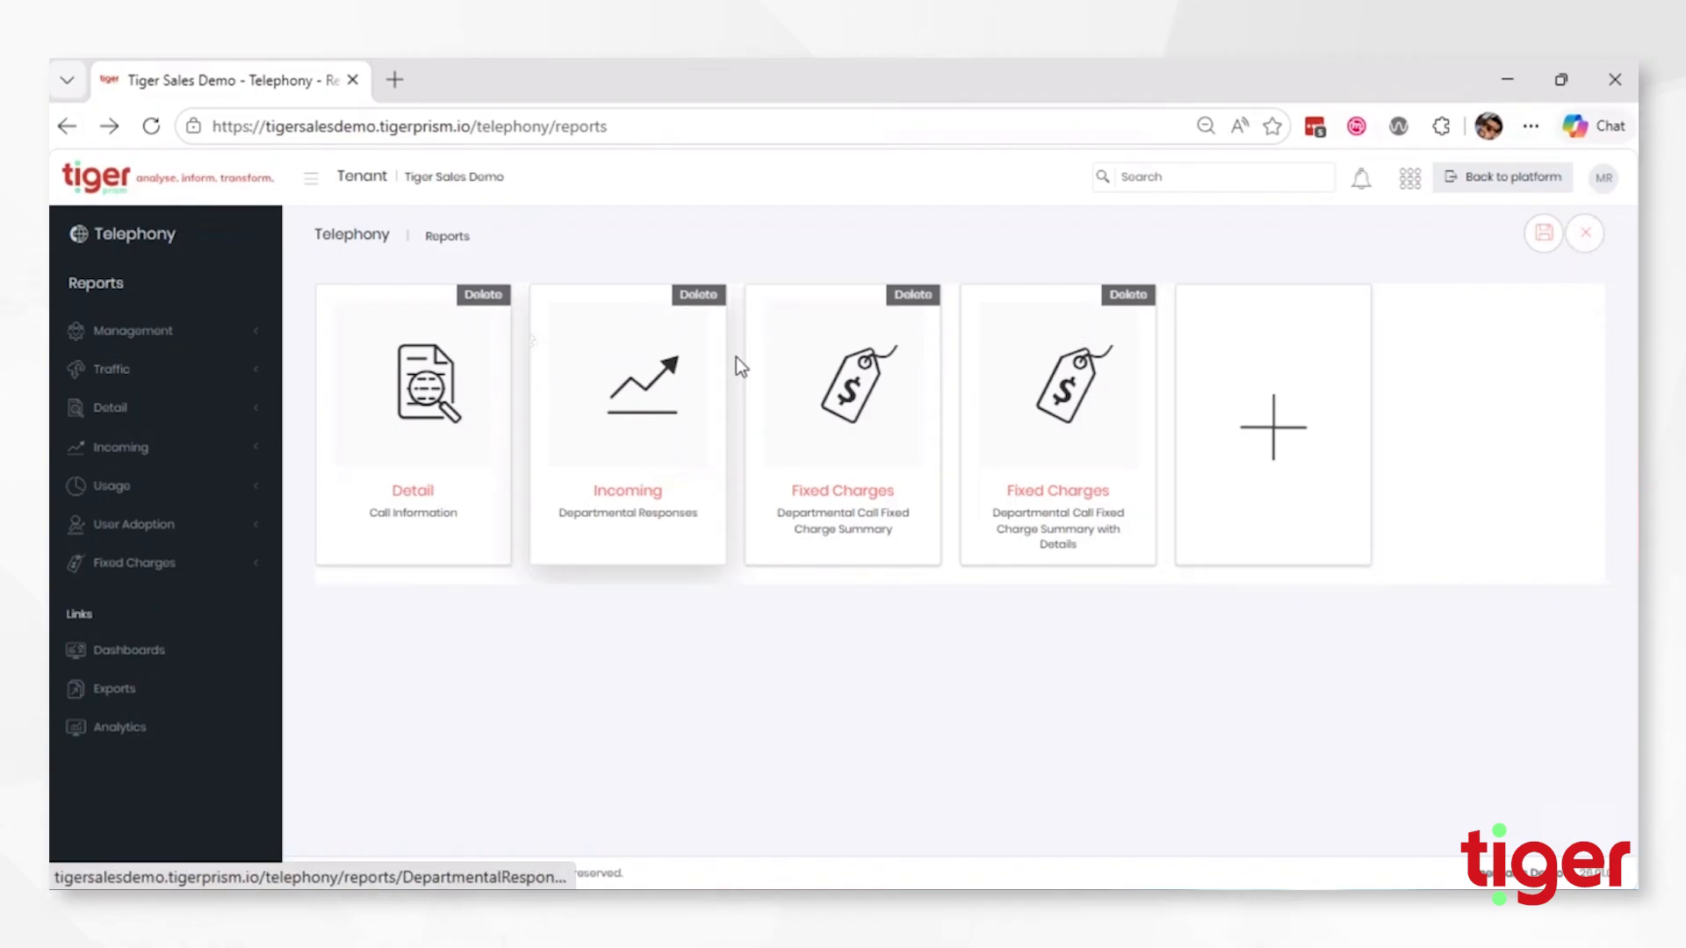
left_click(1299, 434)
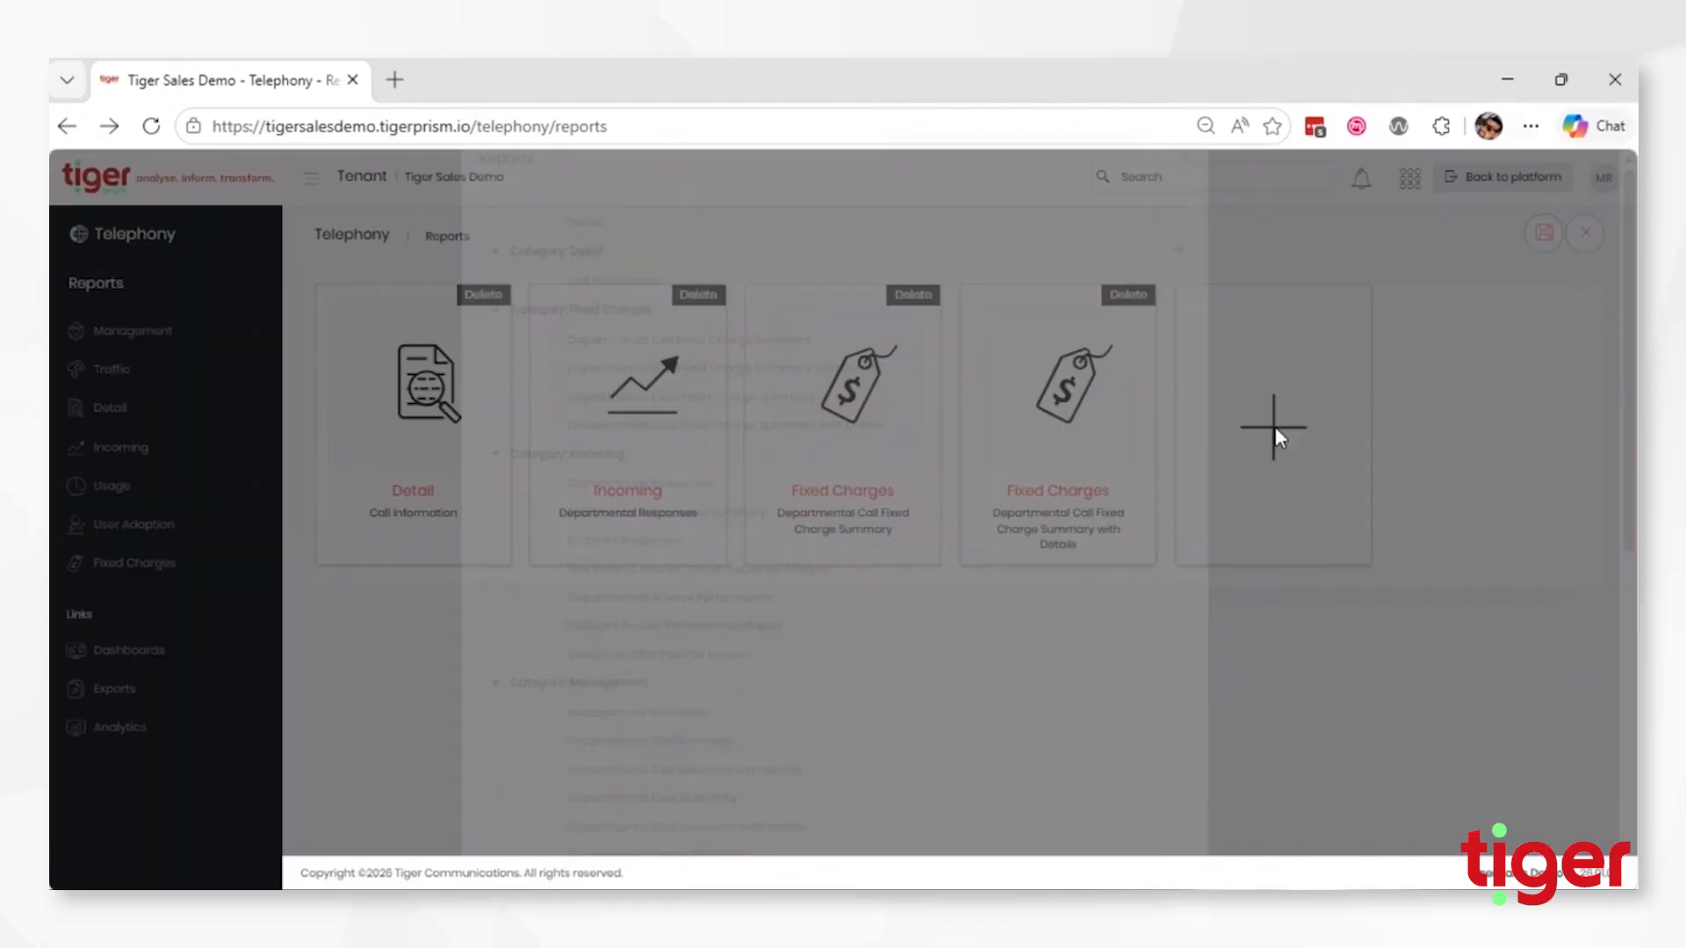
scroll(882, 404, "down", 5)
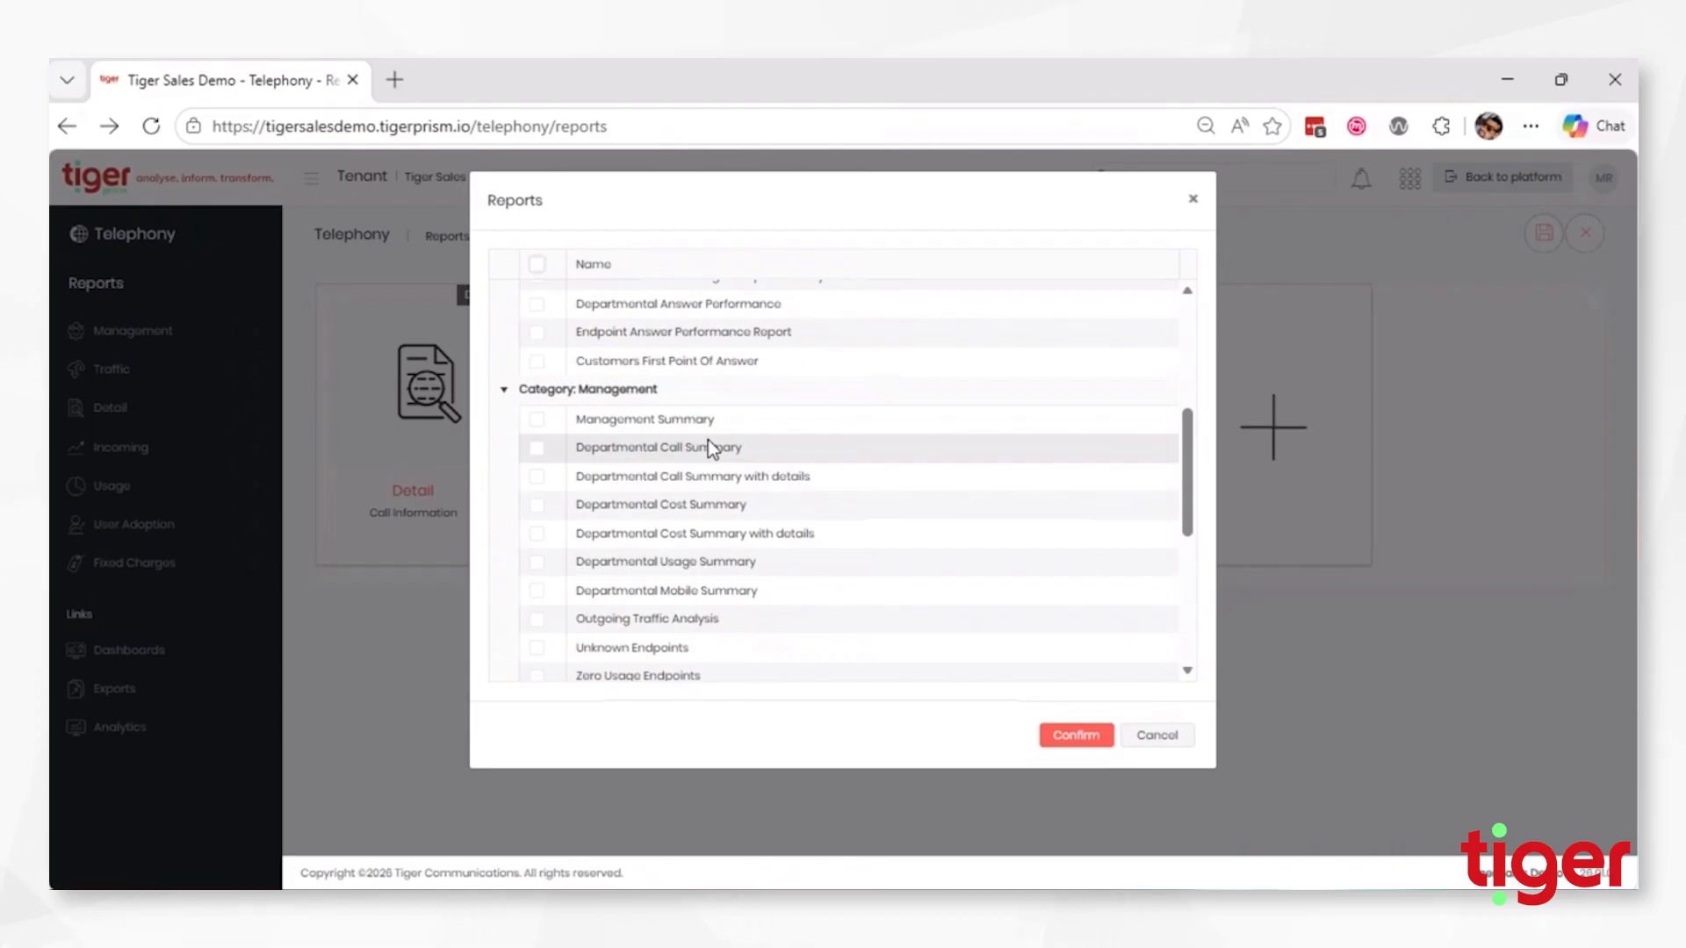
scroll(546, 377, "up", 4)
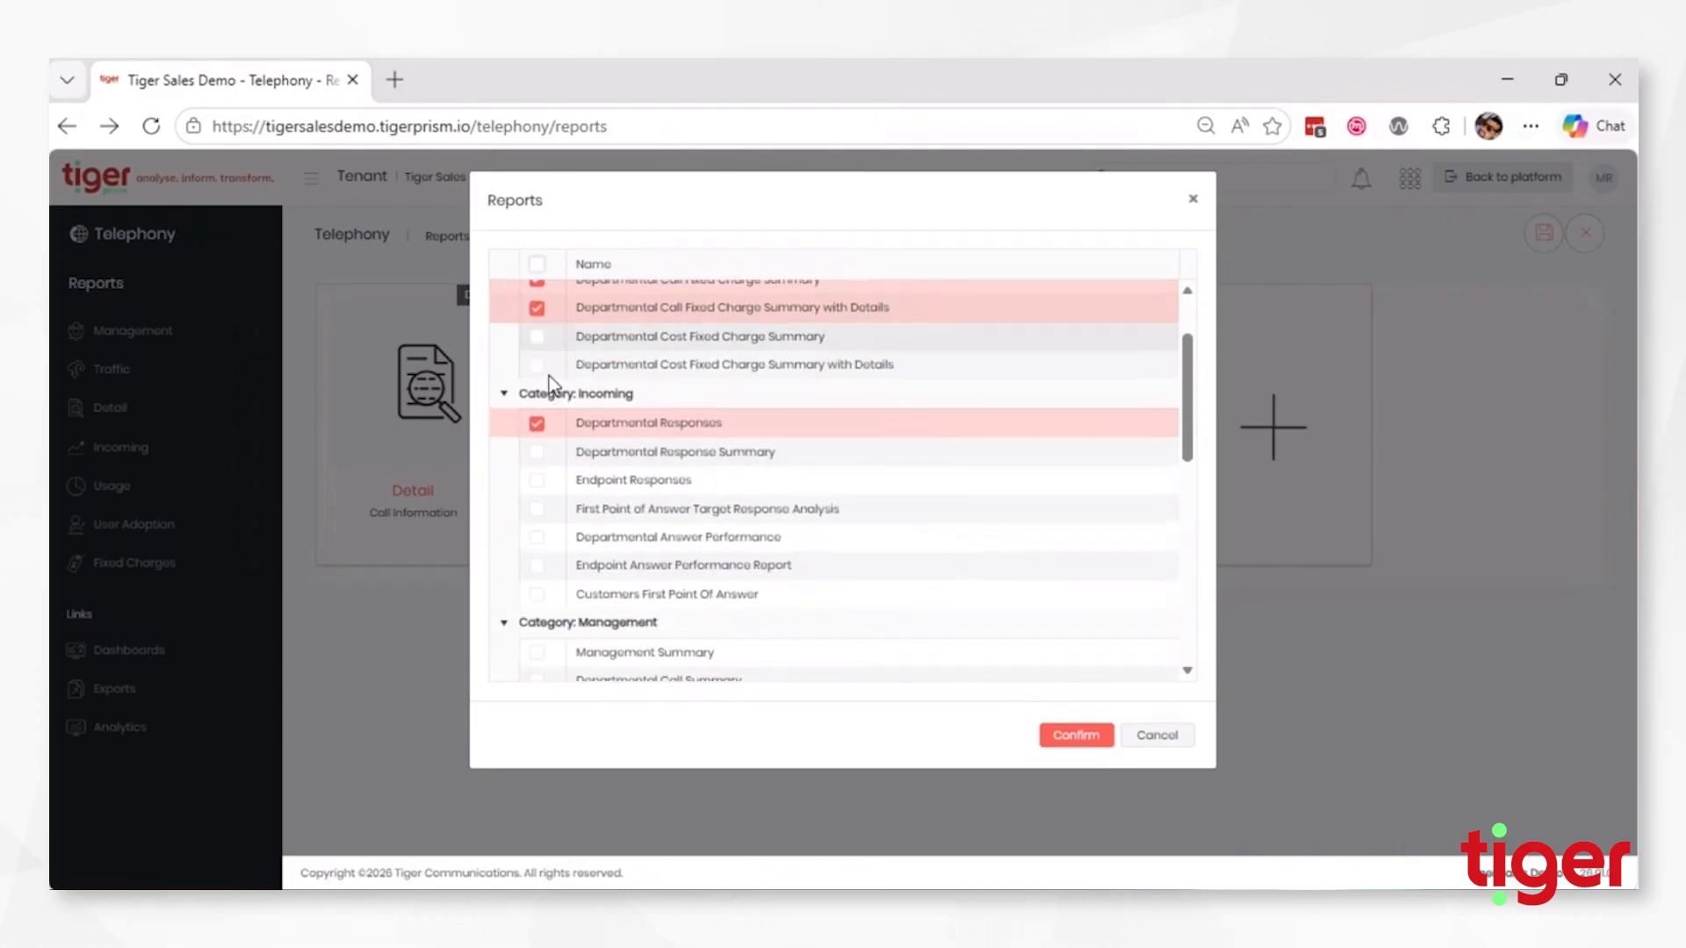
scroll(529, 325, "up", 2)
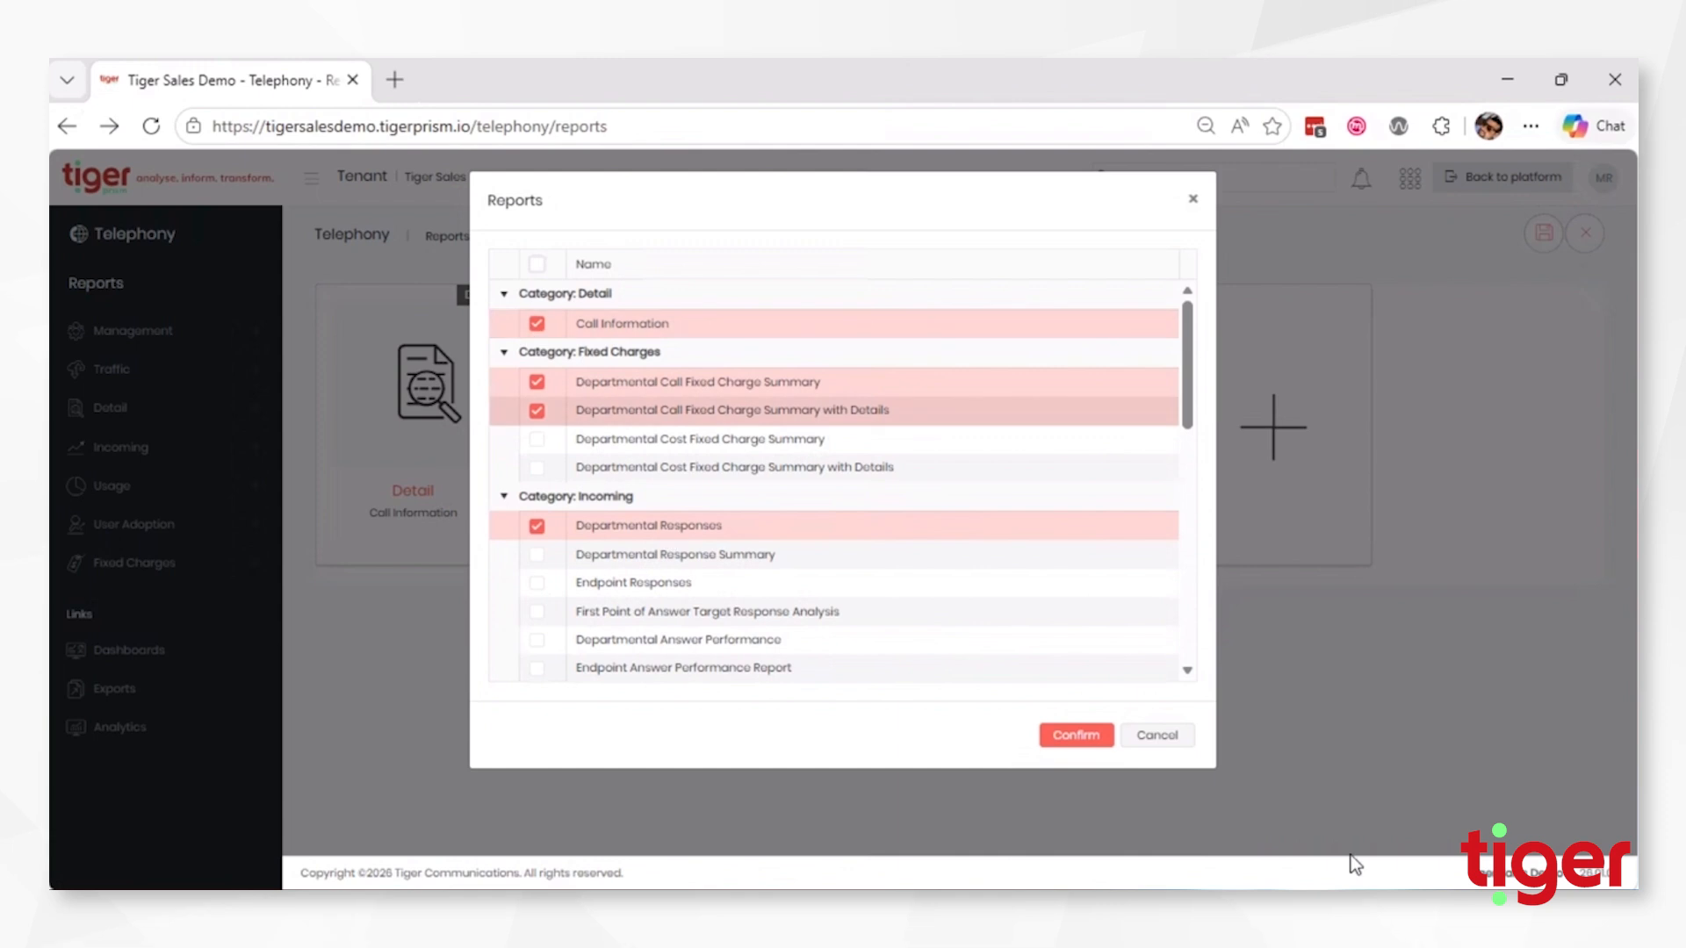
left_click(1165, 737)
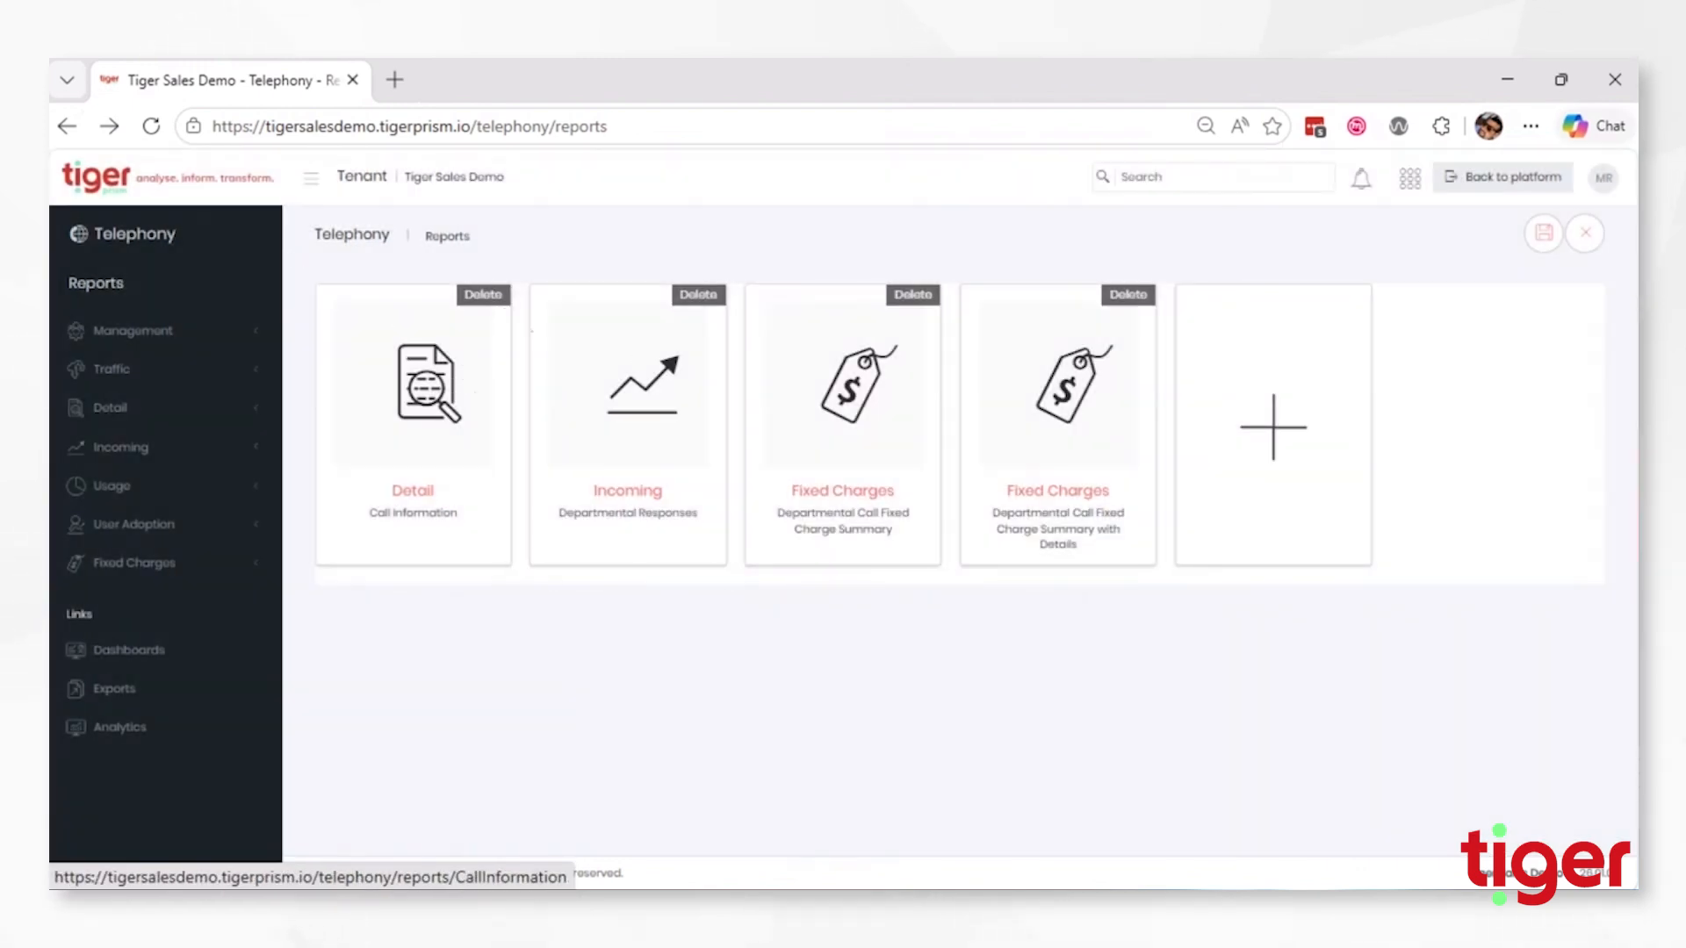
left_click(1591, 235)
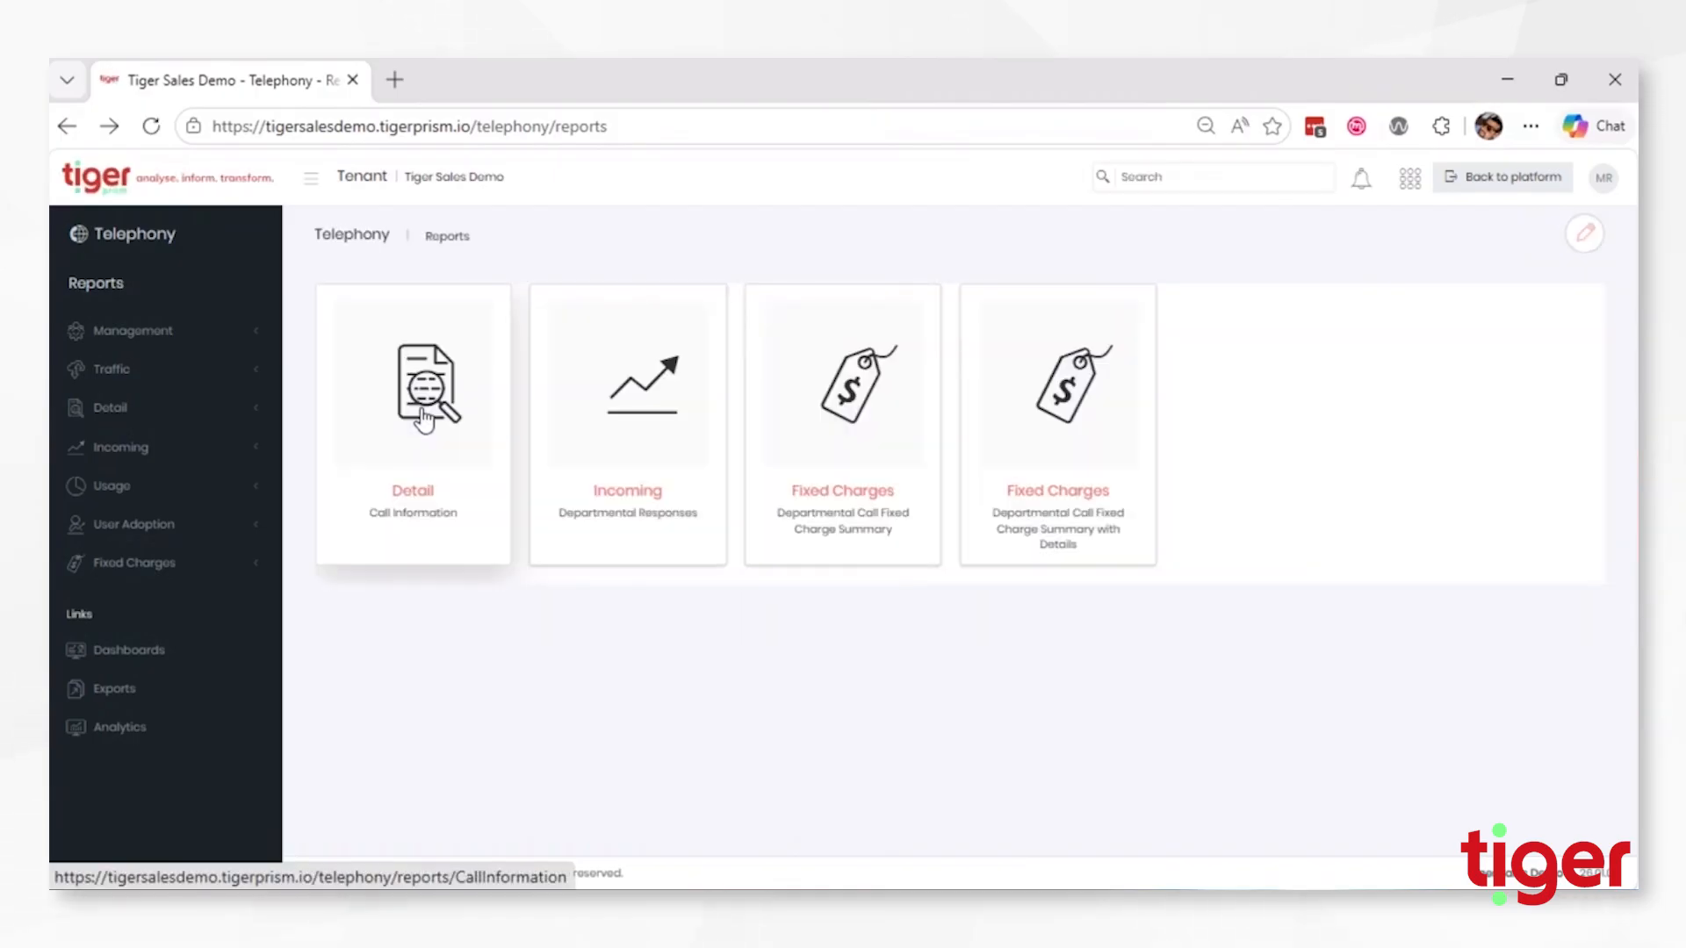
Open the Call Information report from the Detail category and locate its parameters
left_click(140, 409)
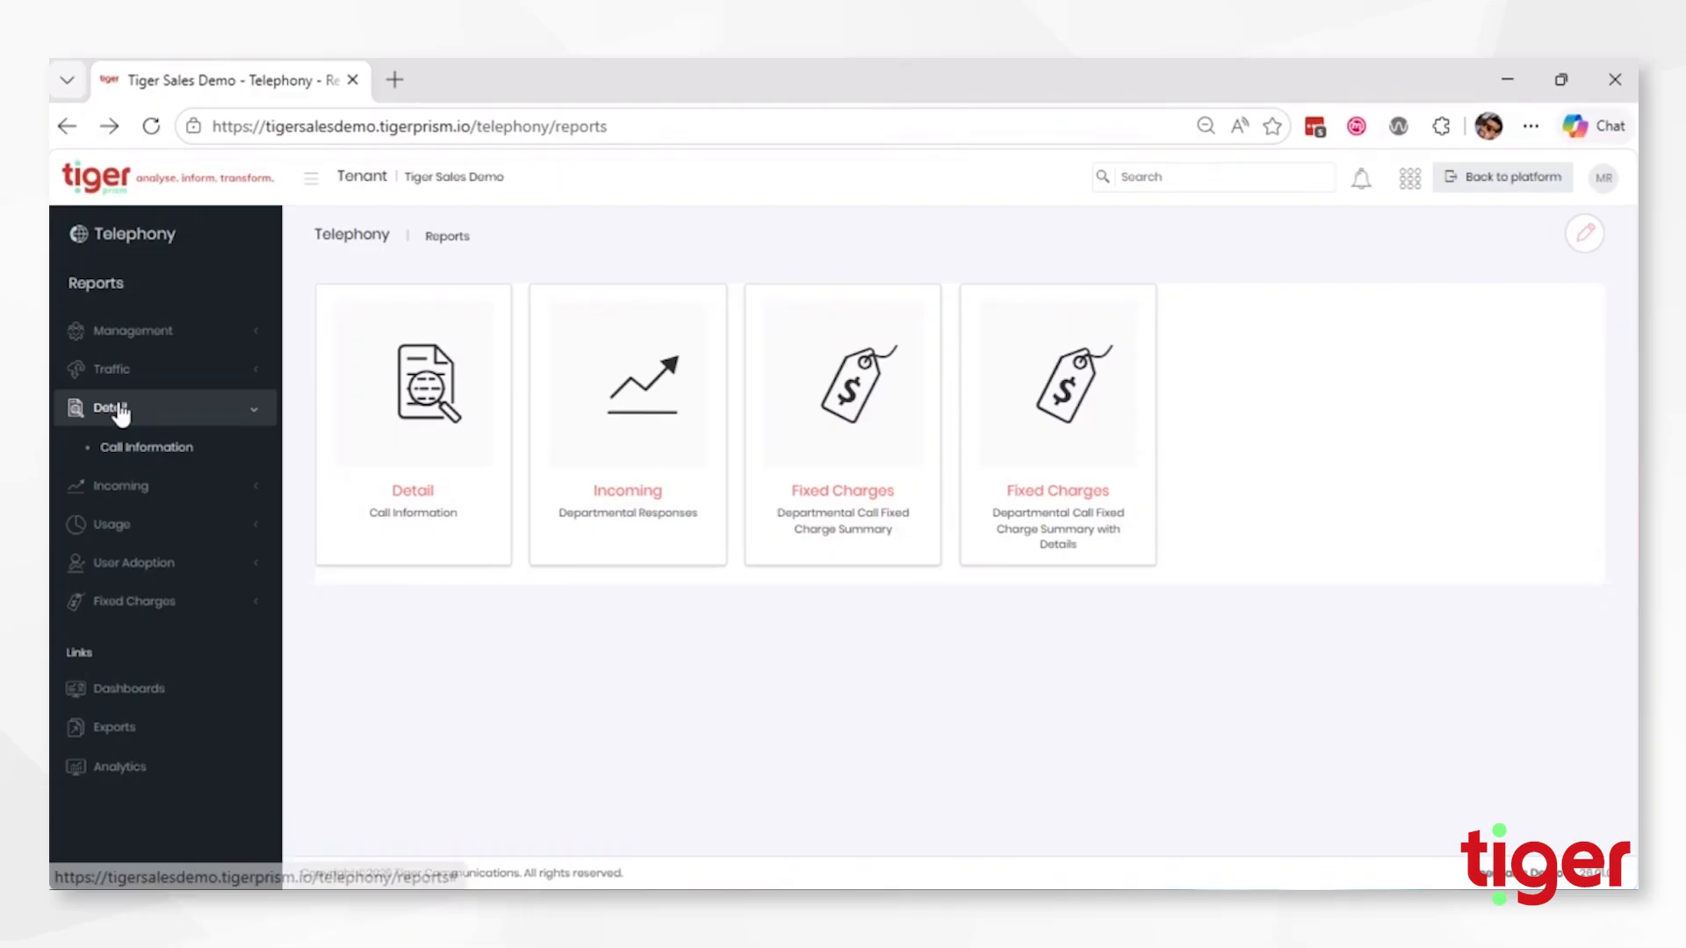
left_click(165, 453)
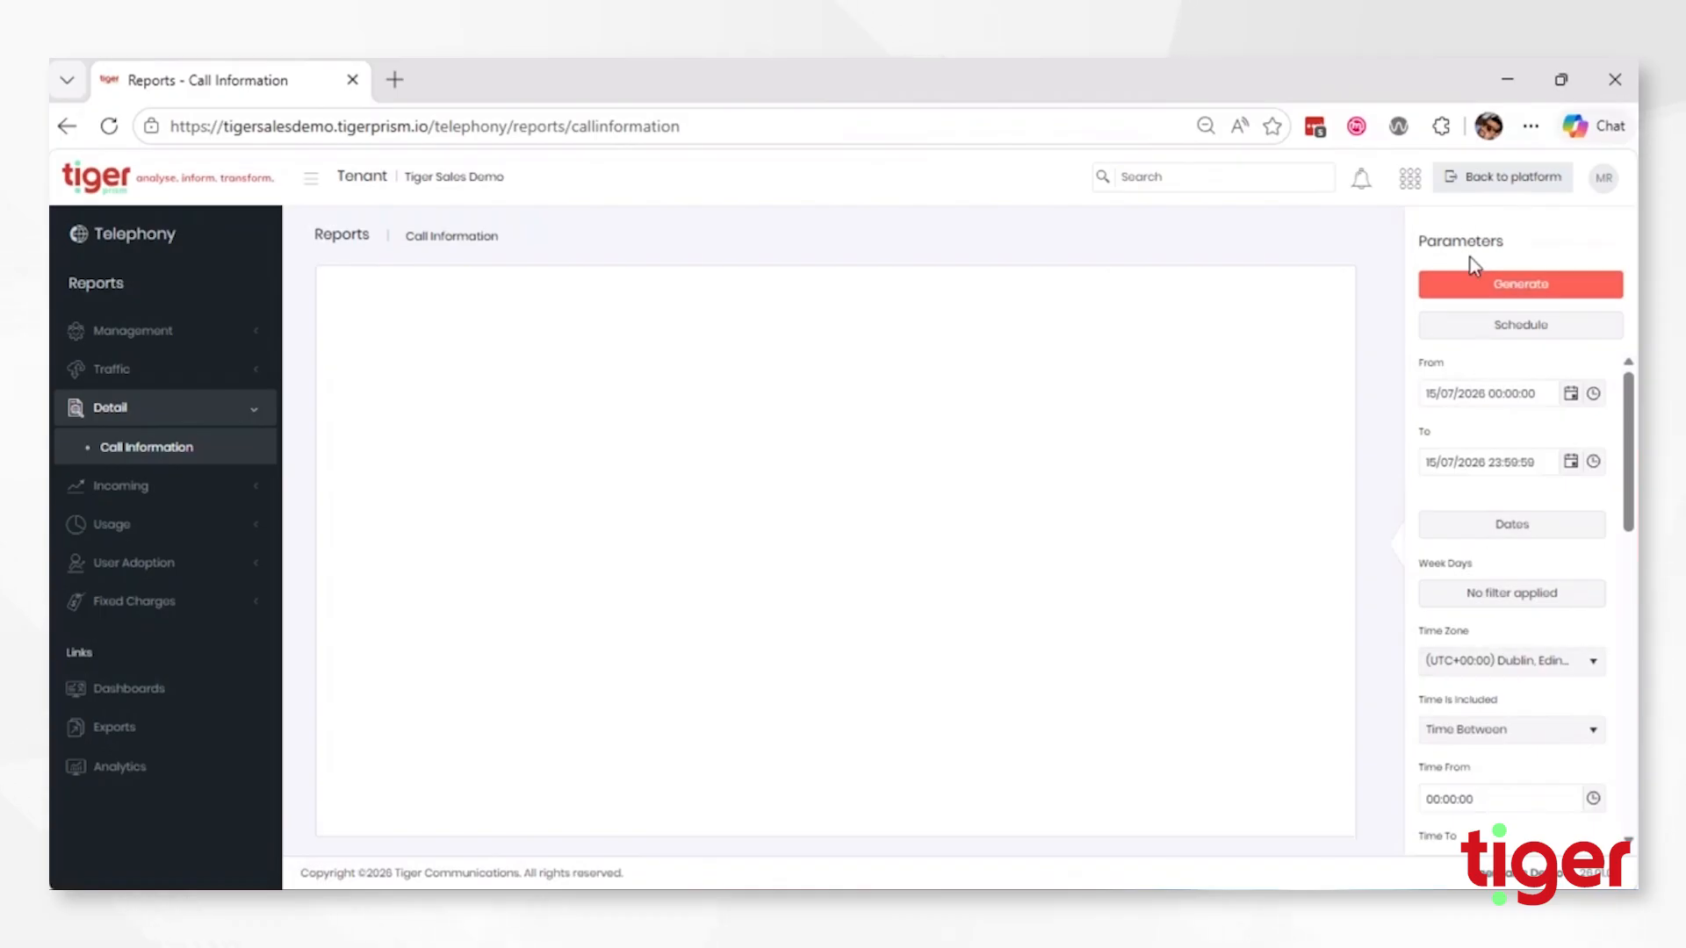
left_click_drag(1426, 240, 1514, 246)
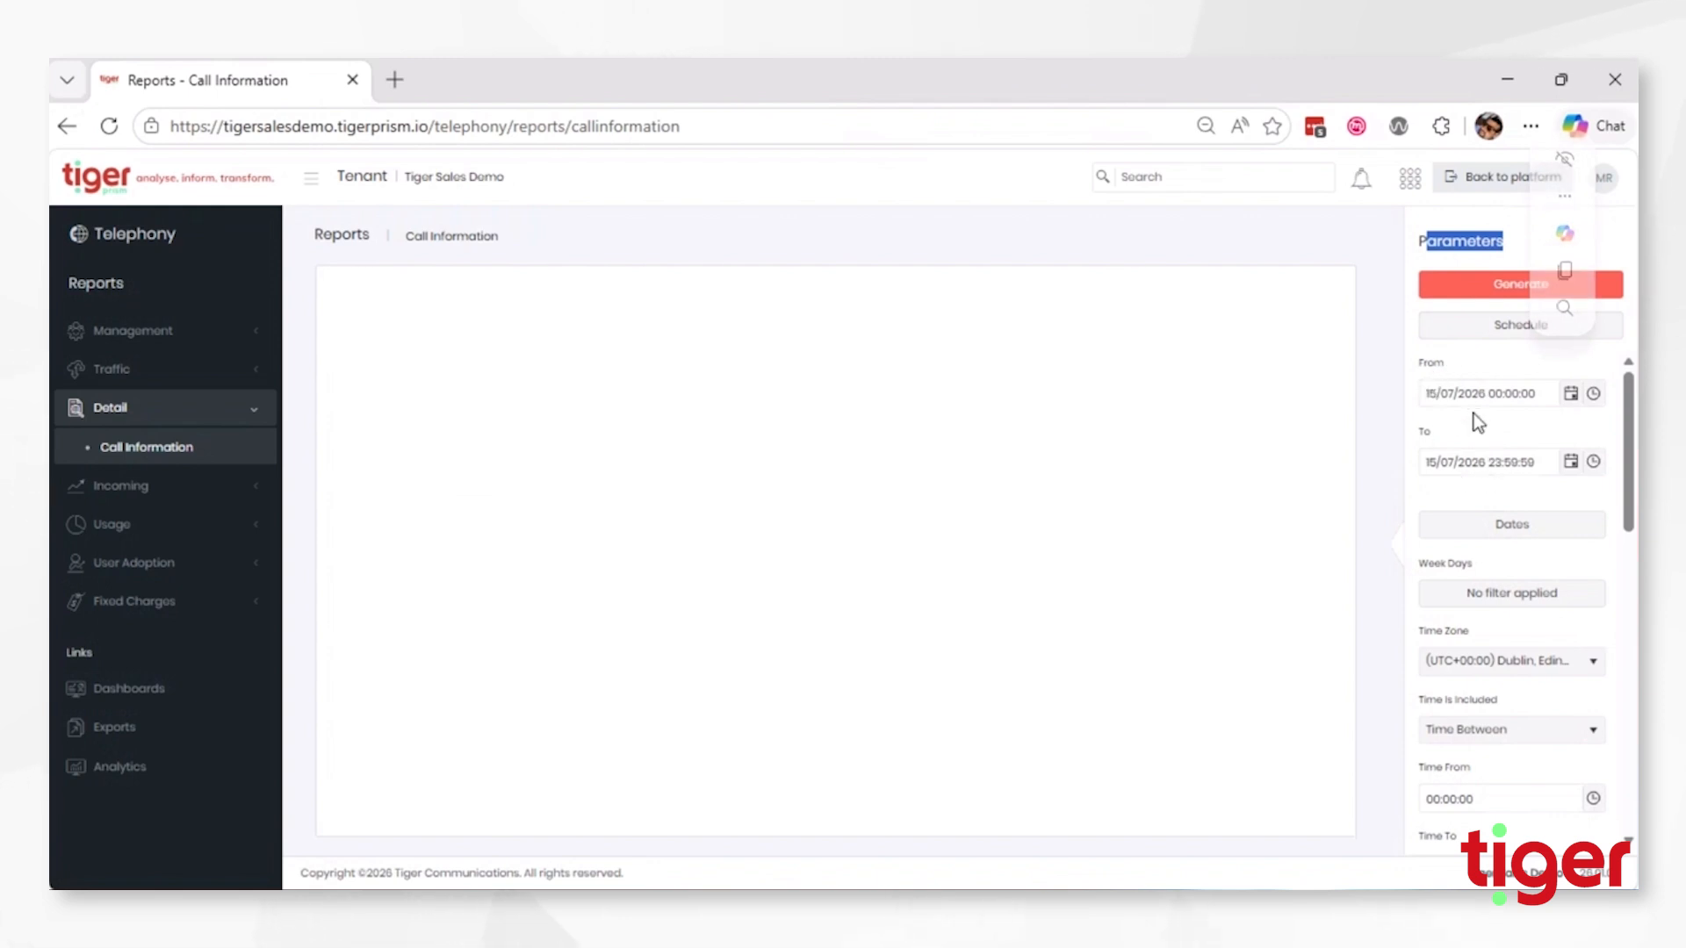
Set the Call Information report's date range to the May 2026 preset
left_click(1570, 395)
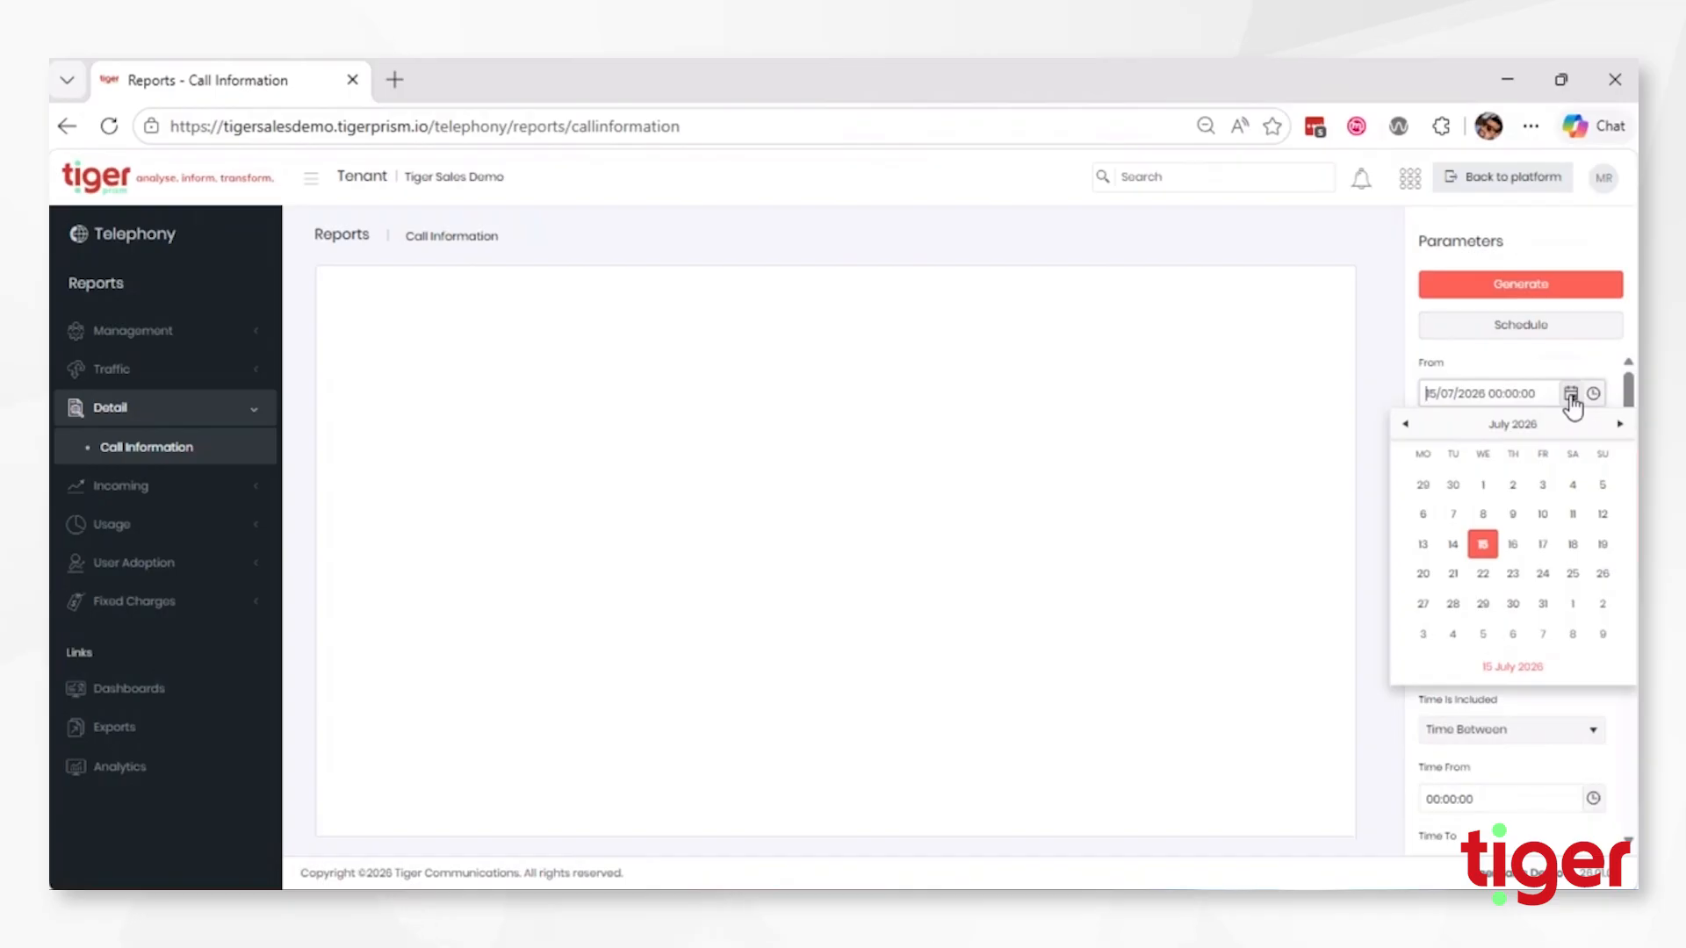
left_click(1484, 364)
left_click_drag(1410, 423, 1600, 486)
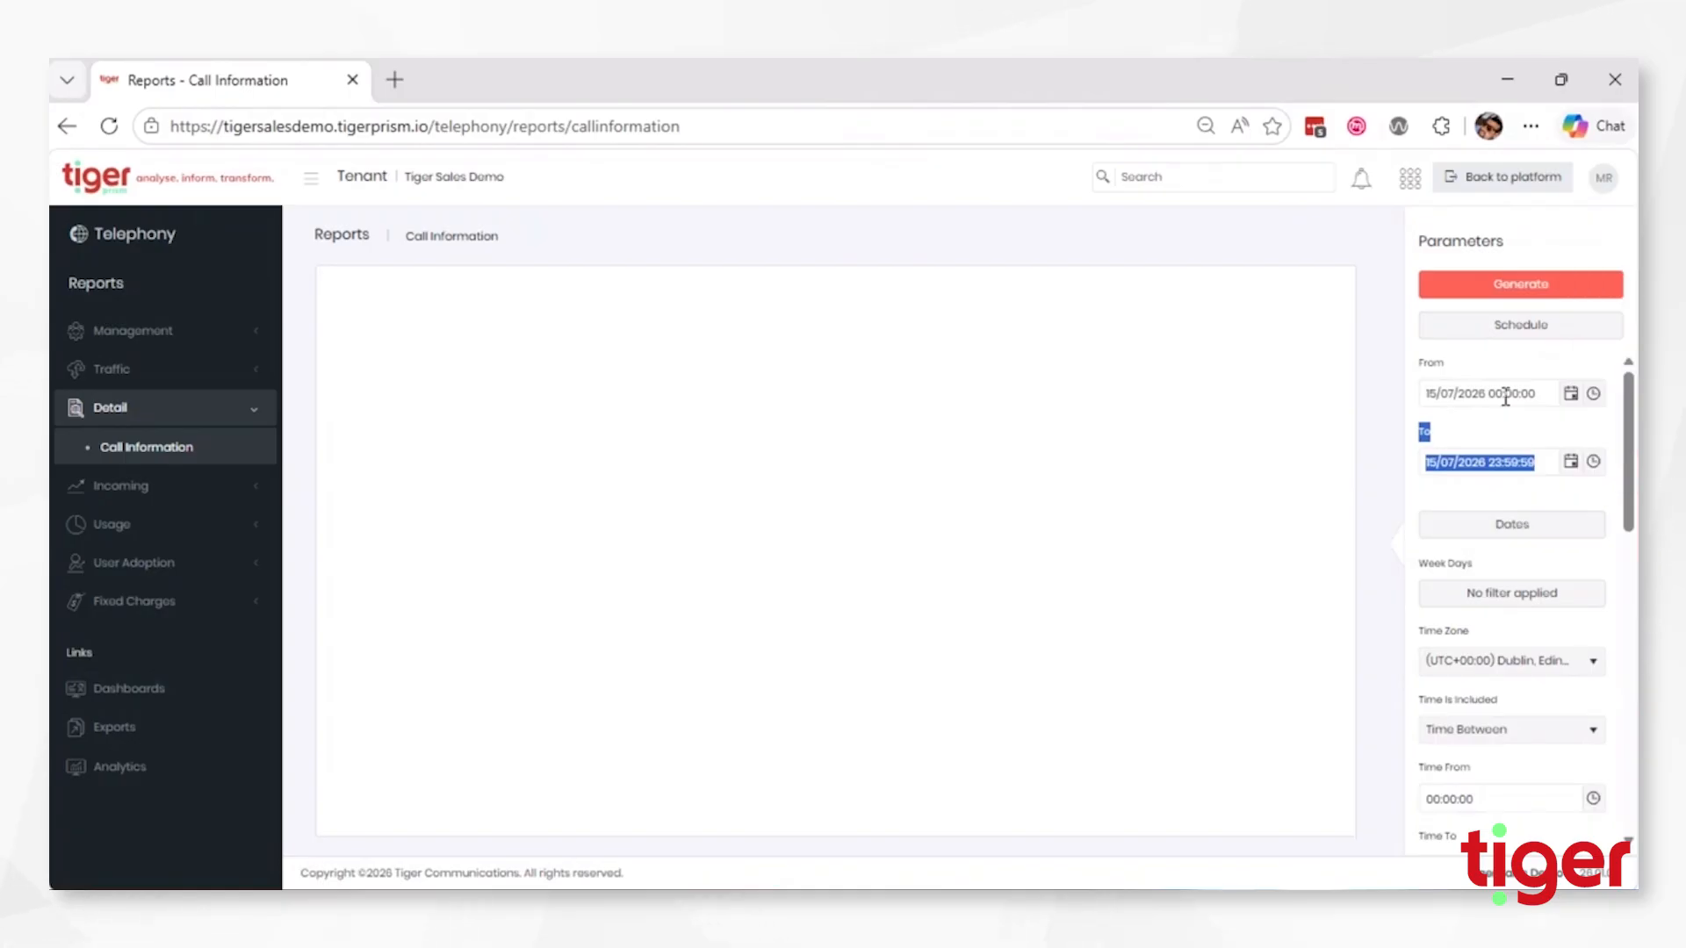
left_click(1520, 533)
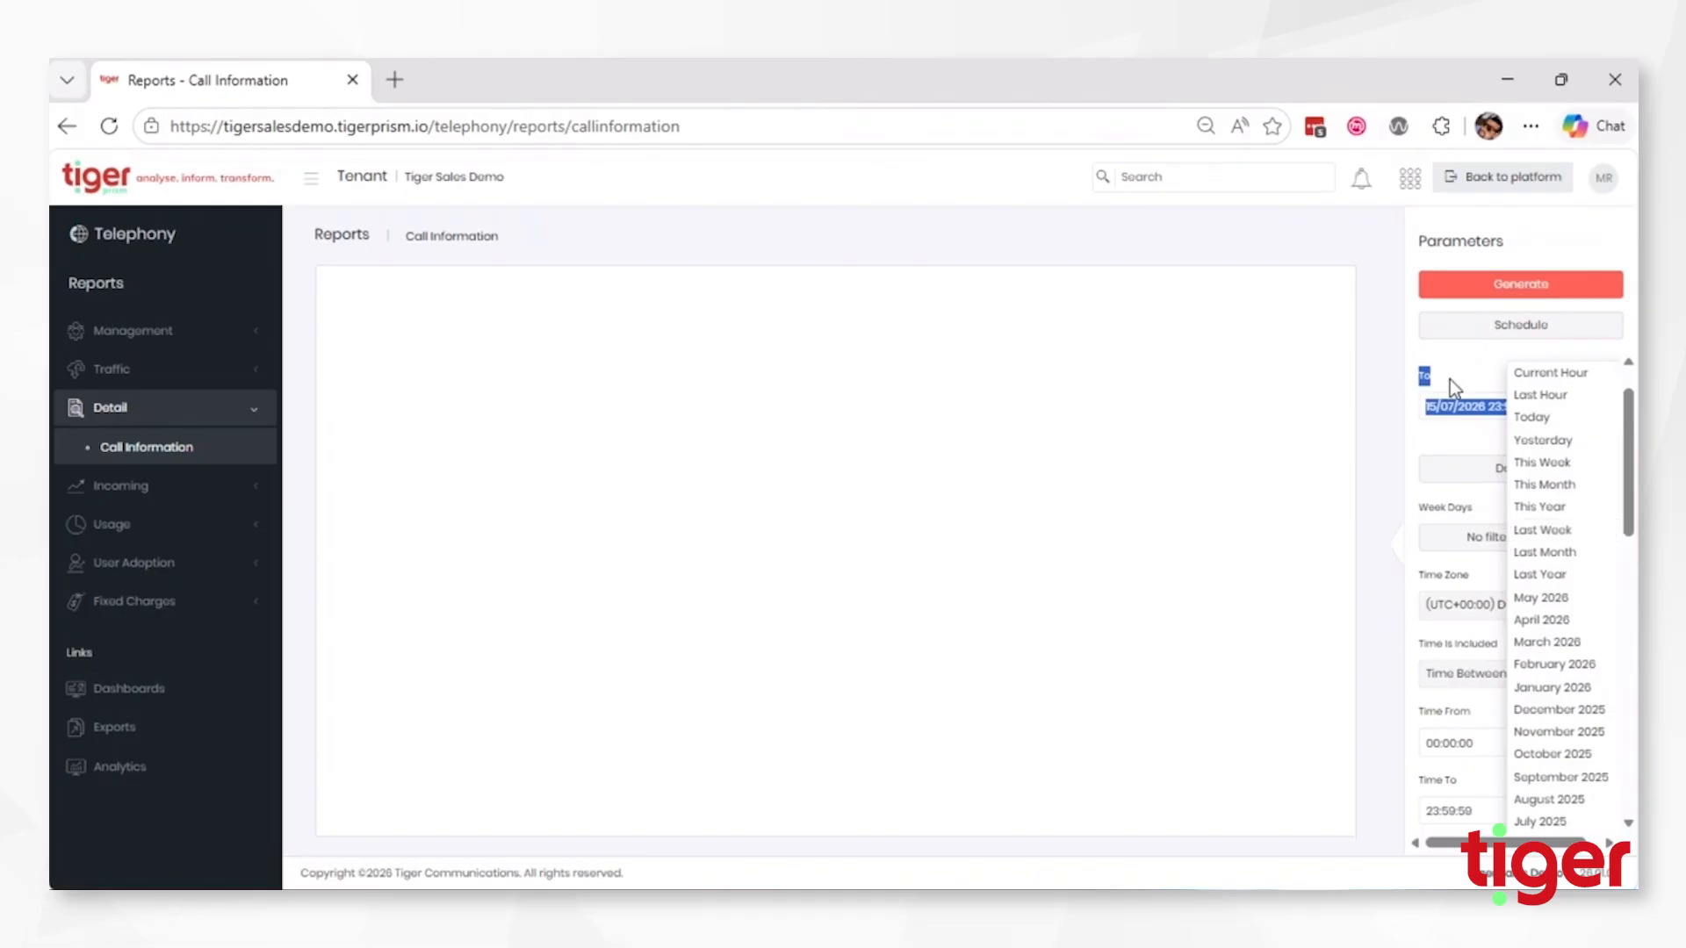
left_click(1551, 601)
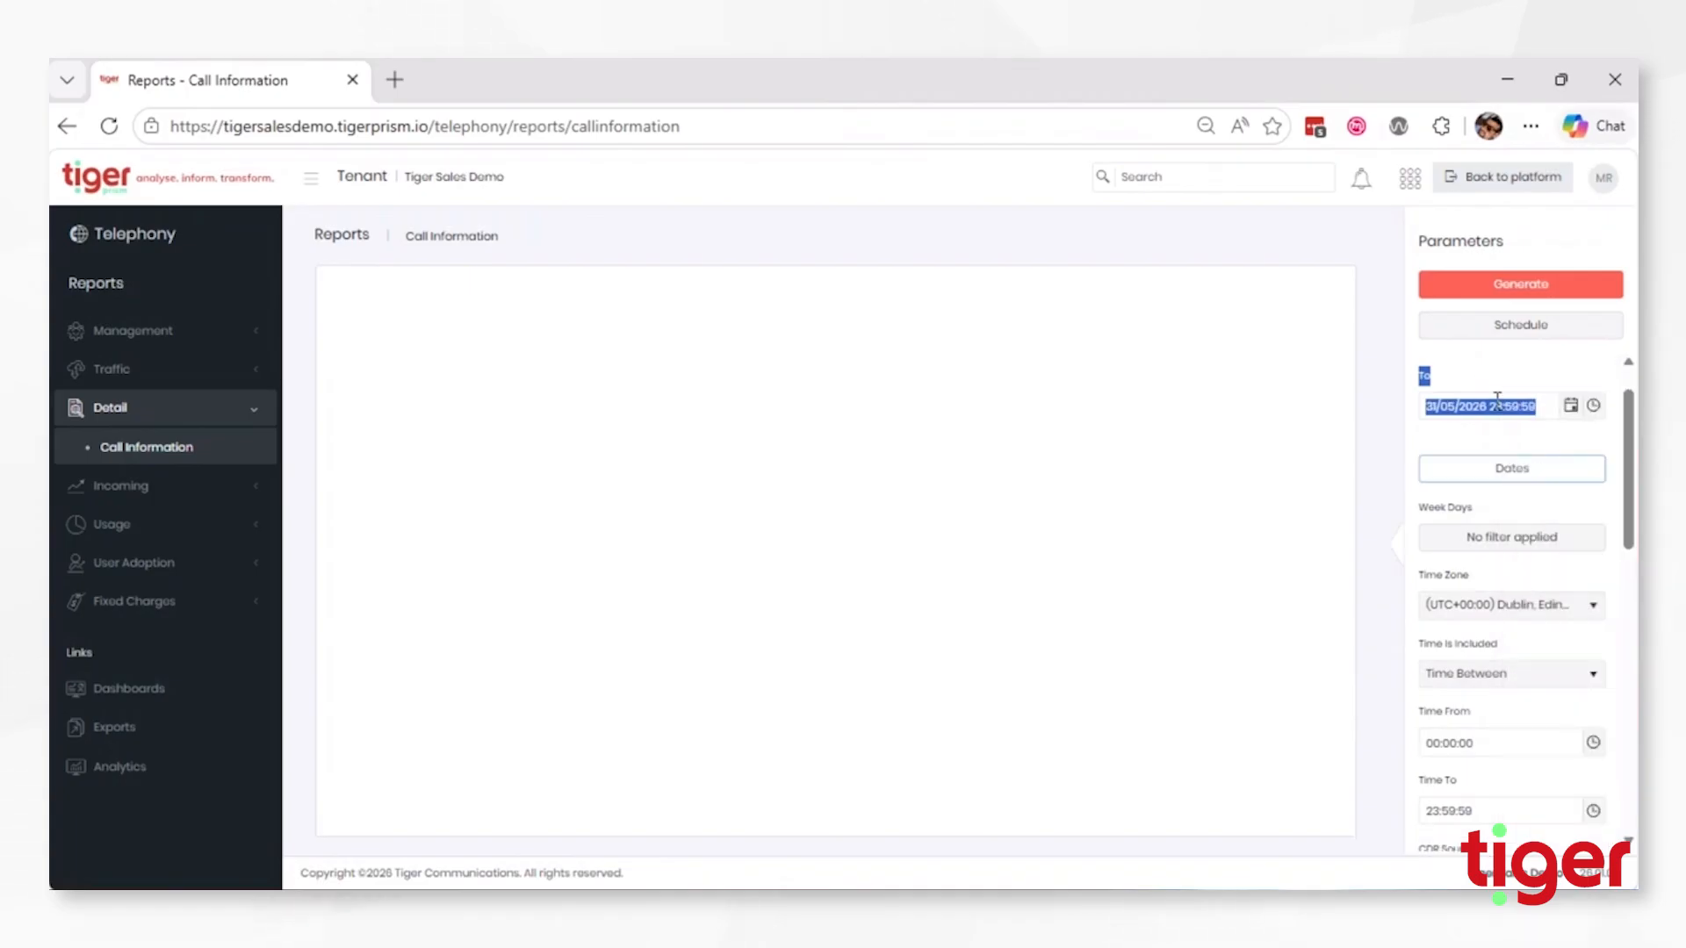
scroll(1519, 532, "up", 1)
left_click(1518, 527)
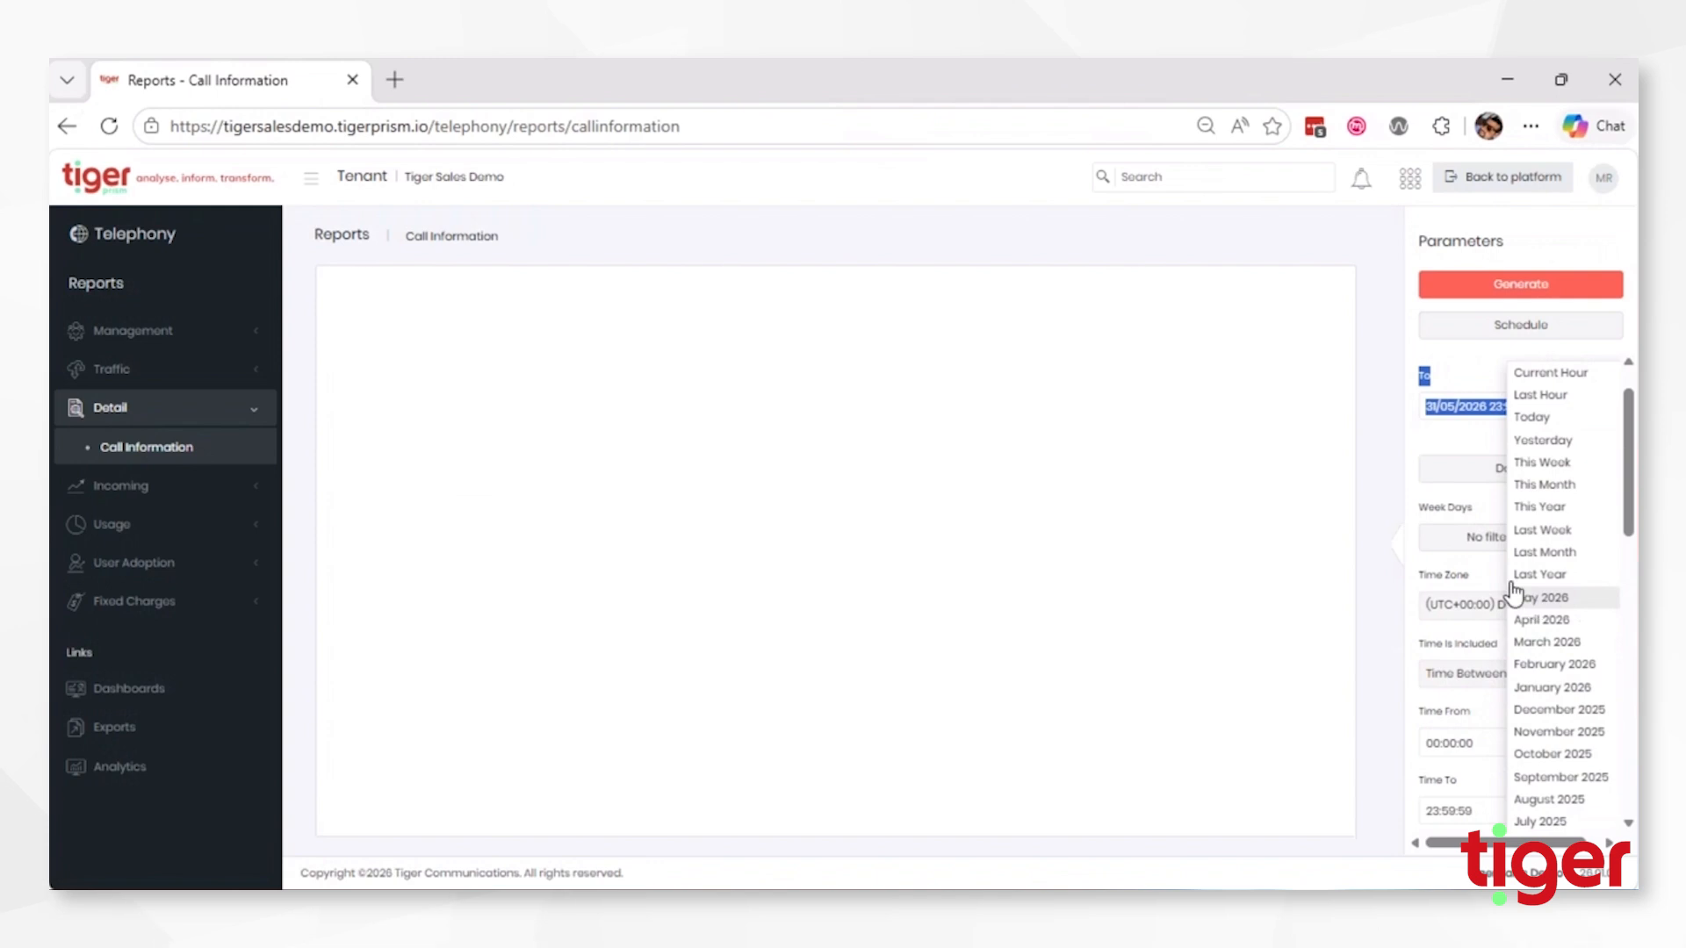
left_click(1479, 566)
Look through the time zones available for the Call Information report and close the list without choosing another
scroll(1478, 565, "down", 2)
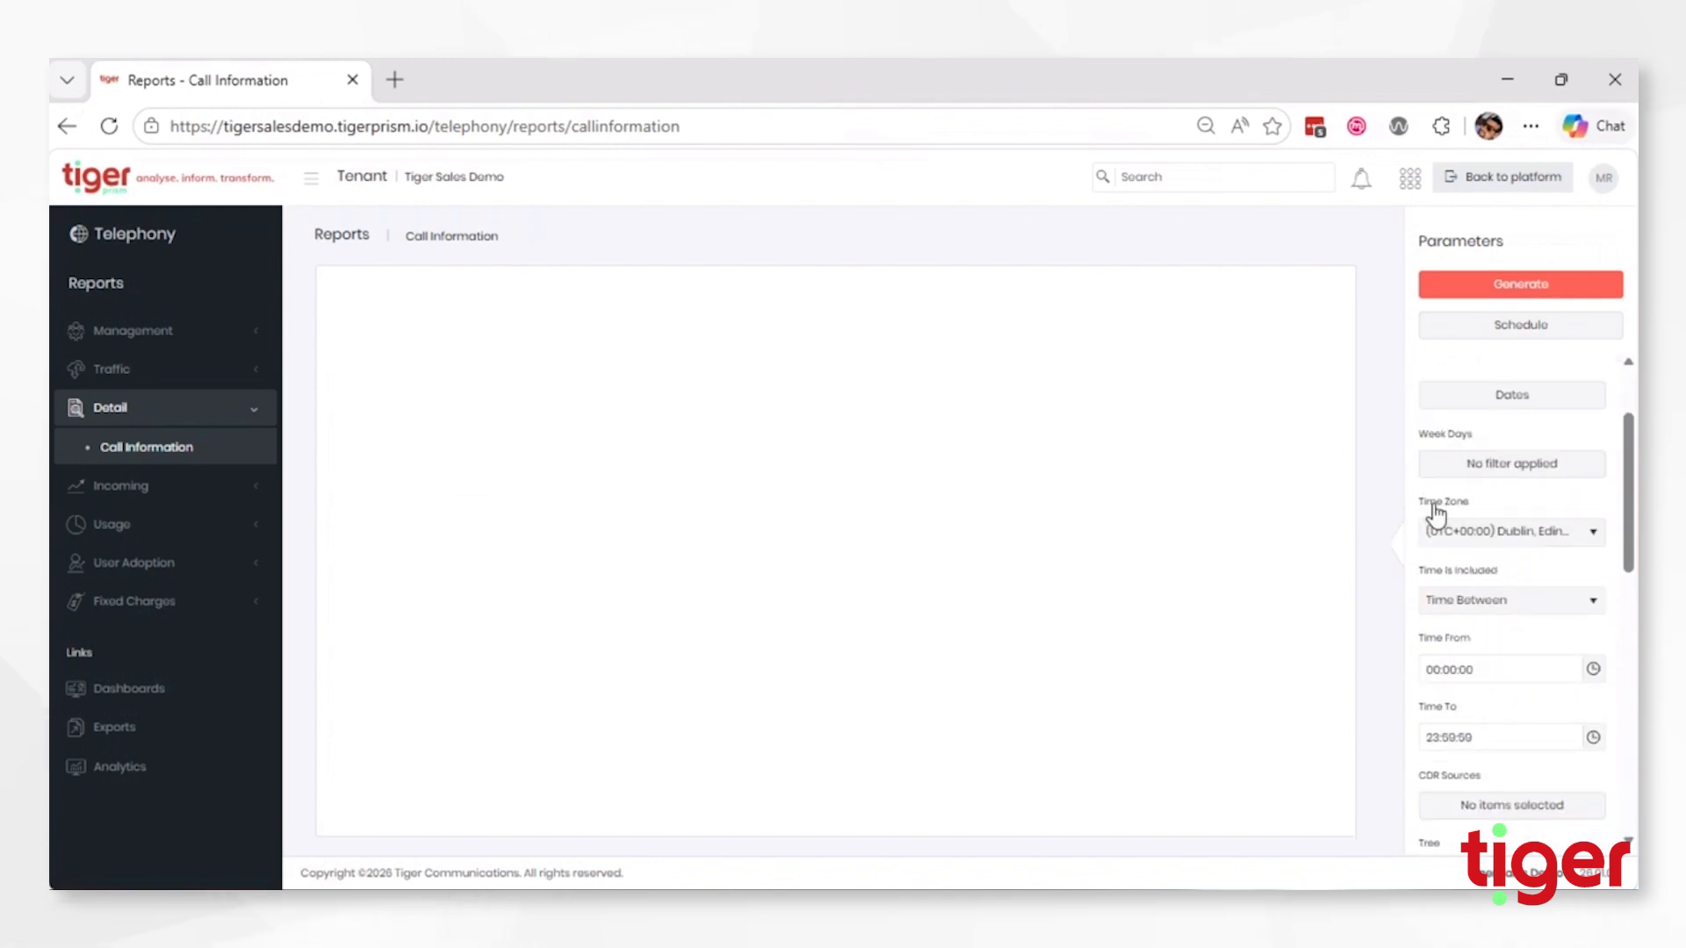
left_click_drag(1413, 461, 1506, 482)
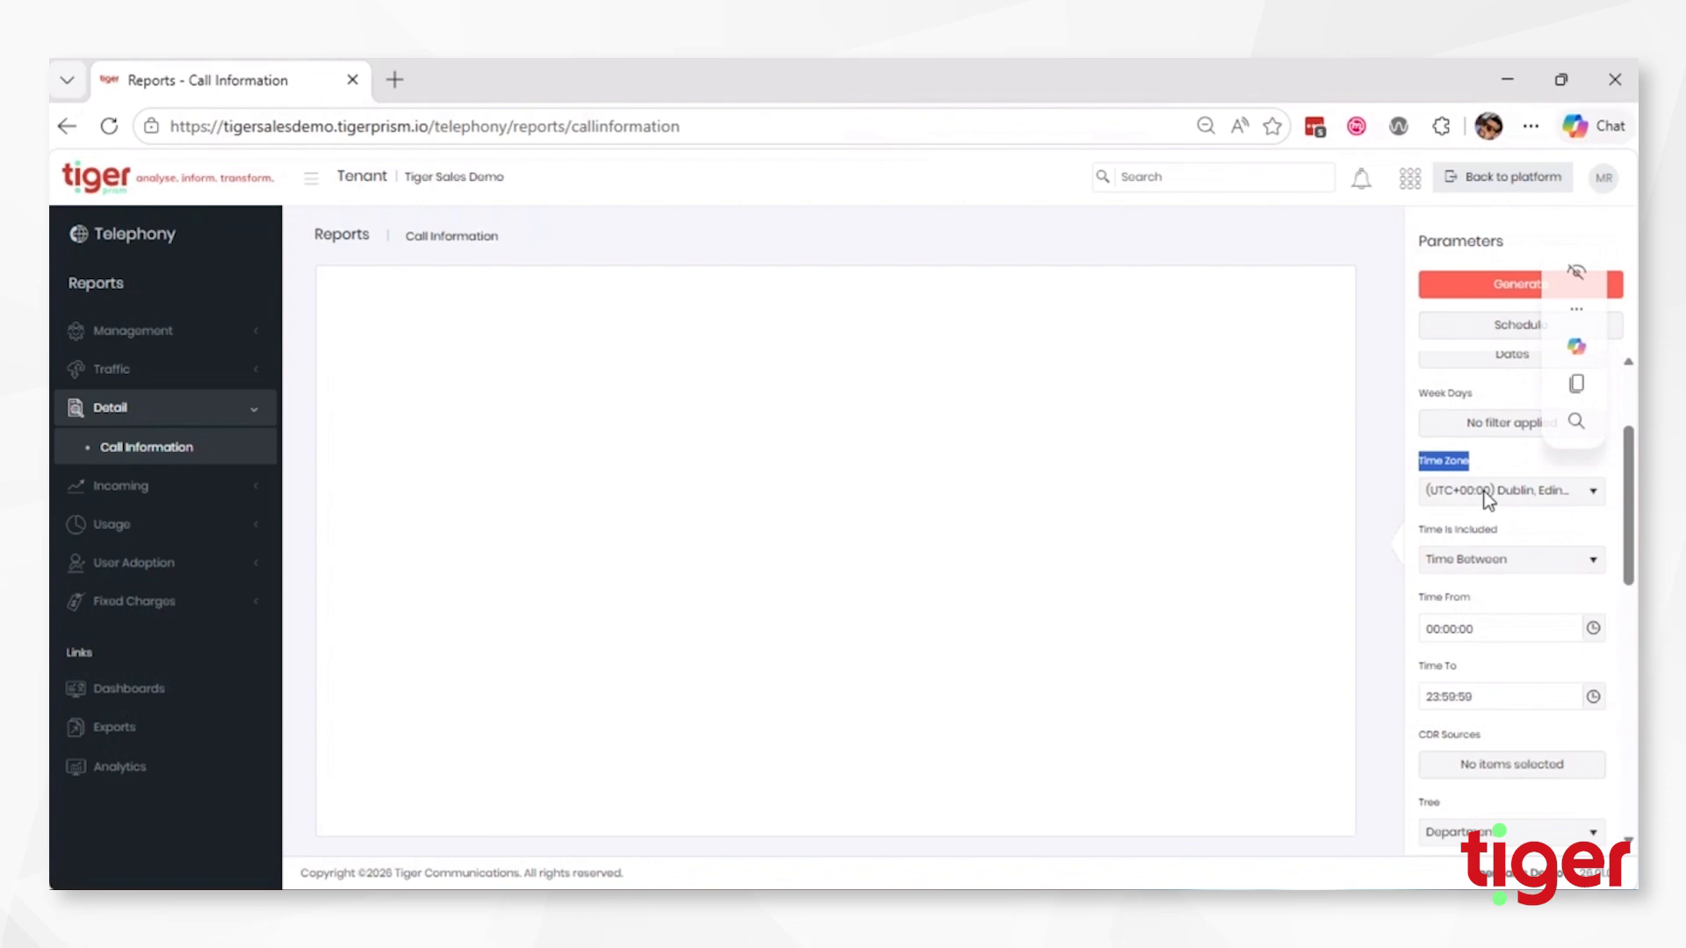
left_click(1488, 497)
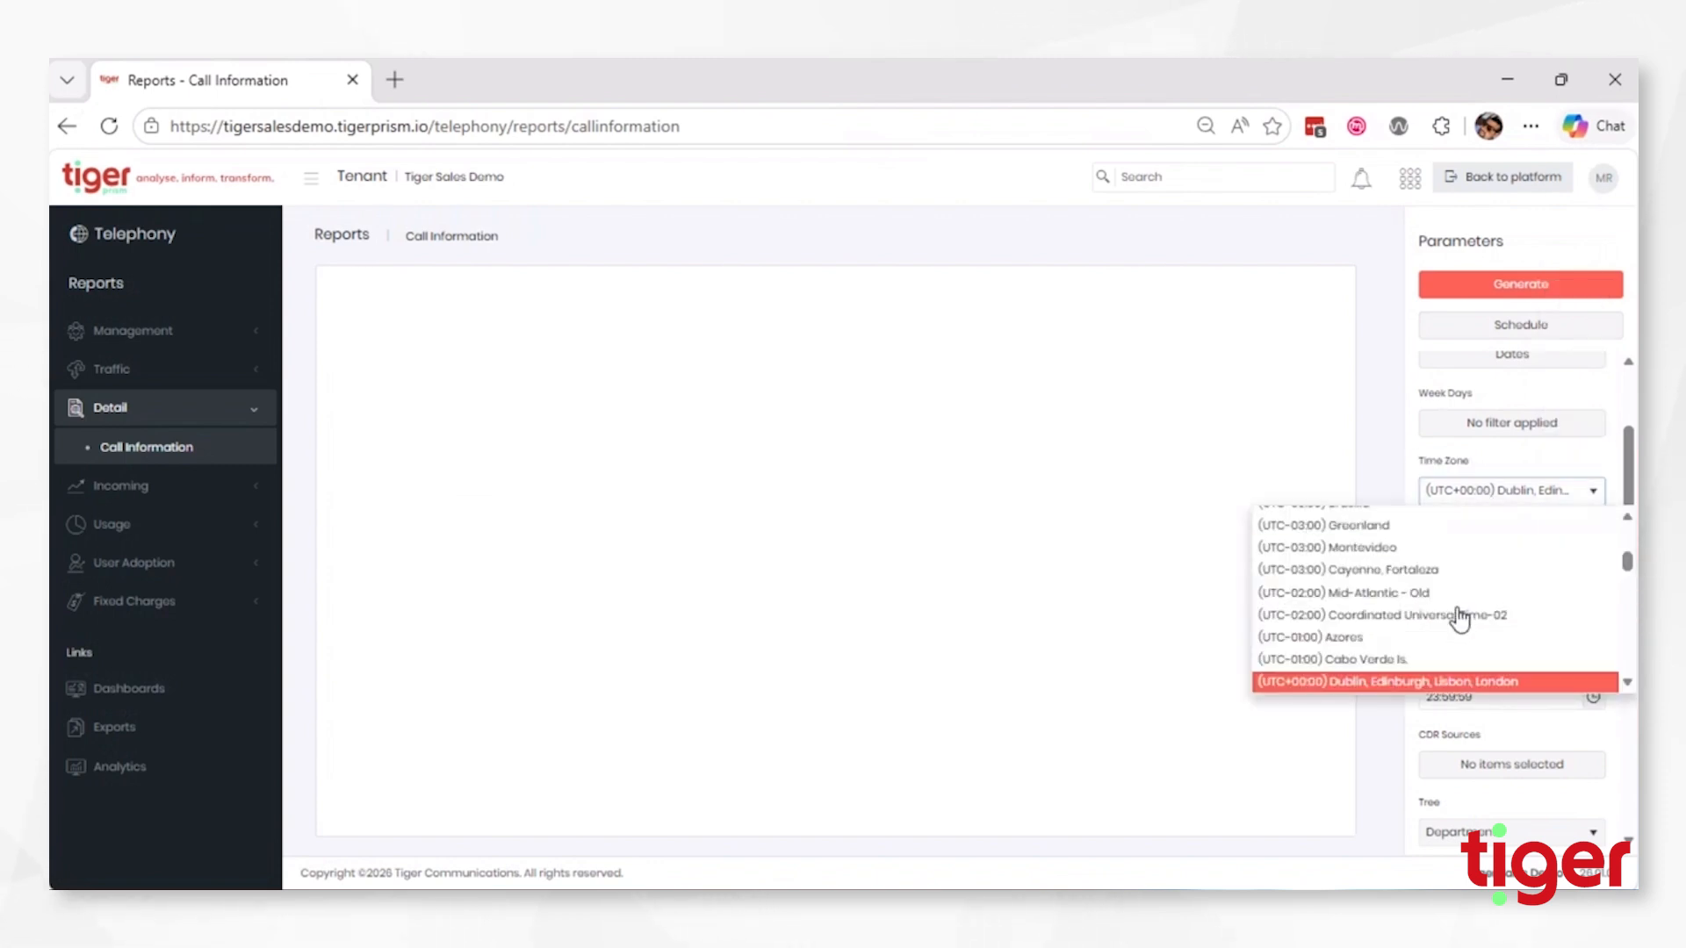
scroll(1456, 606, "up", 5)
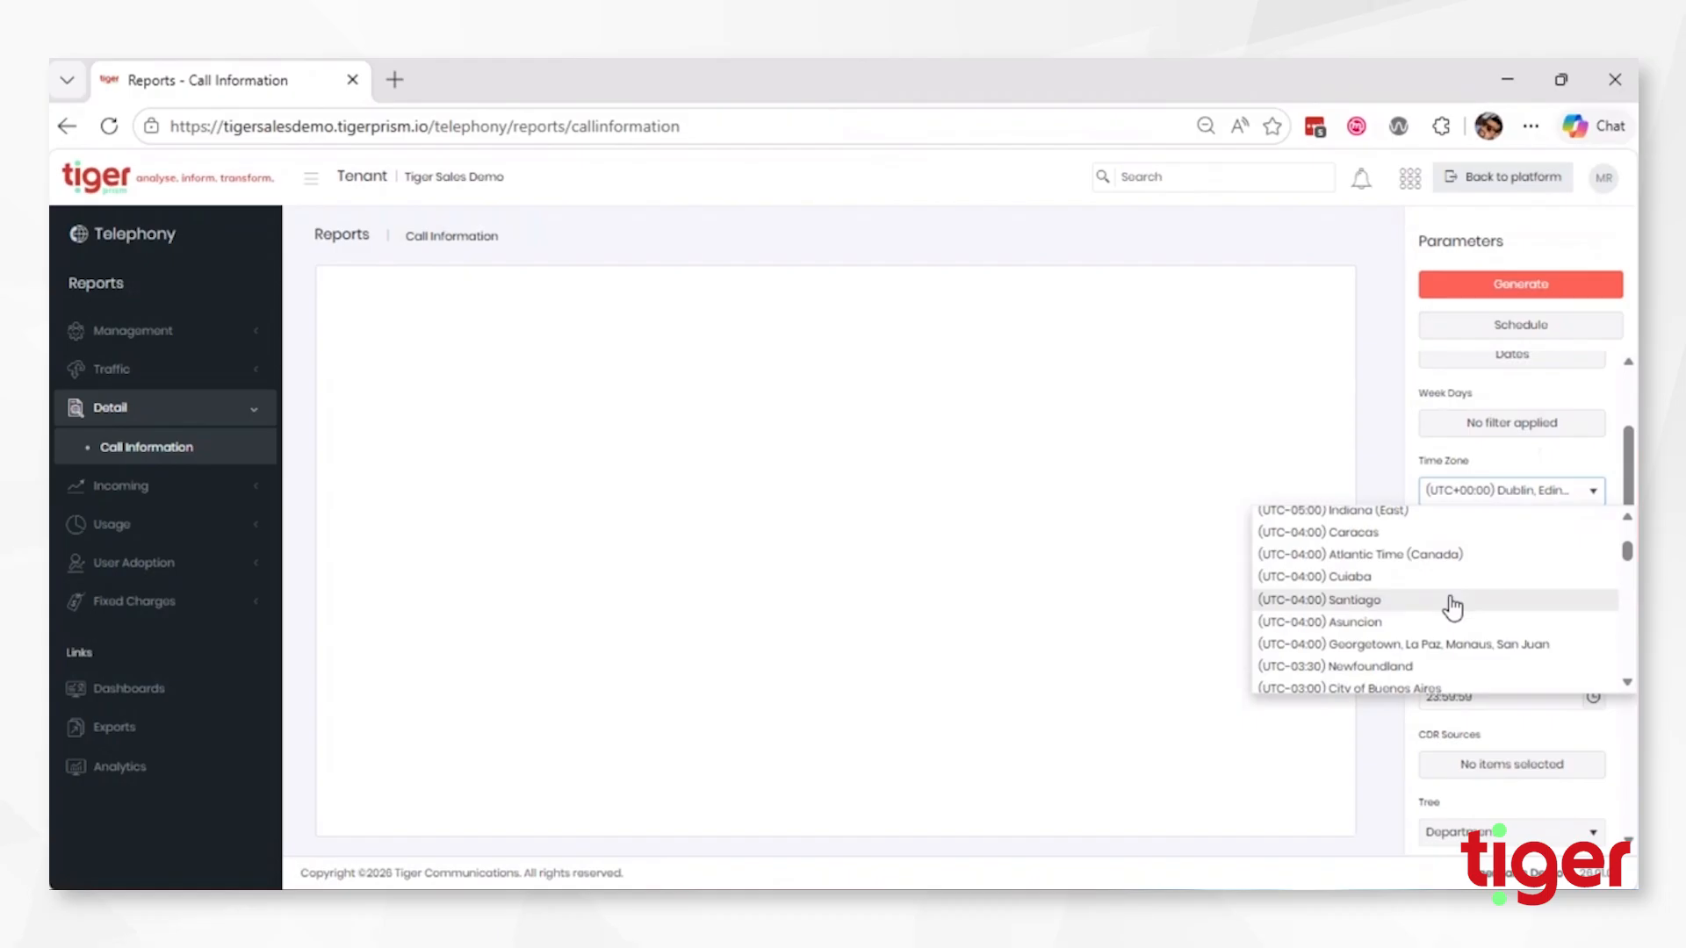
scroll(1458, 597, "up", 3)
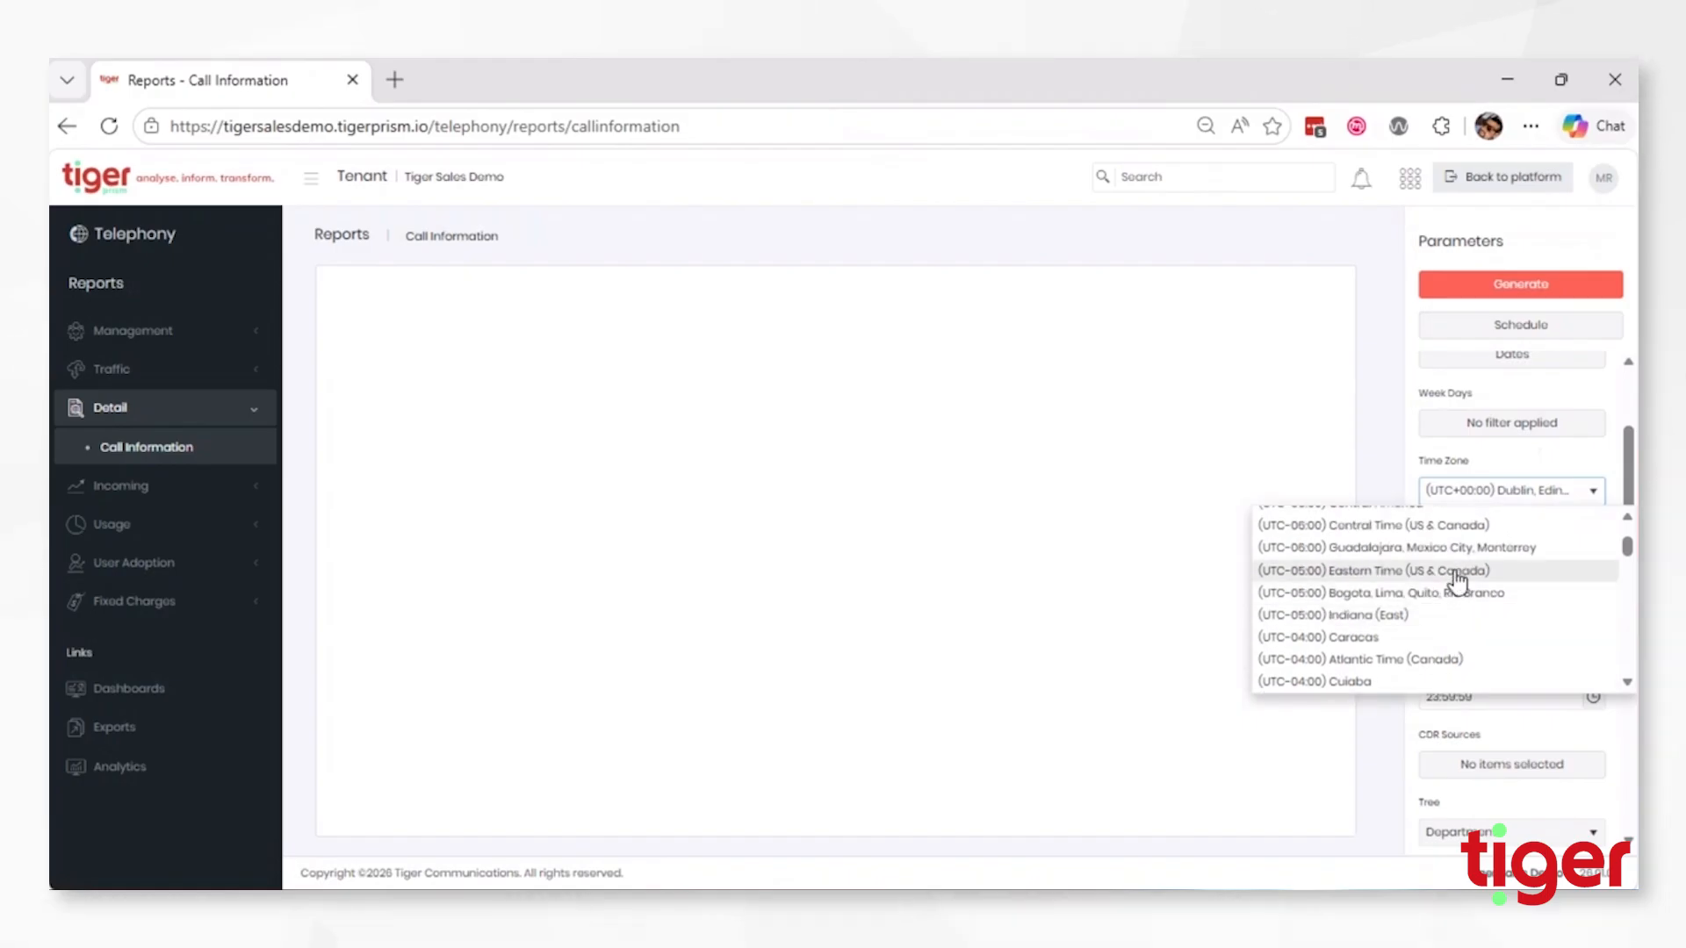
left_click(1586, 492)
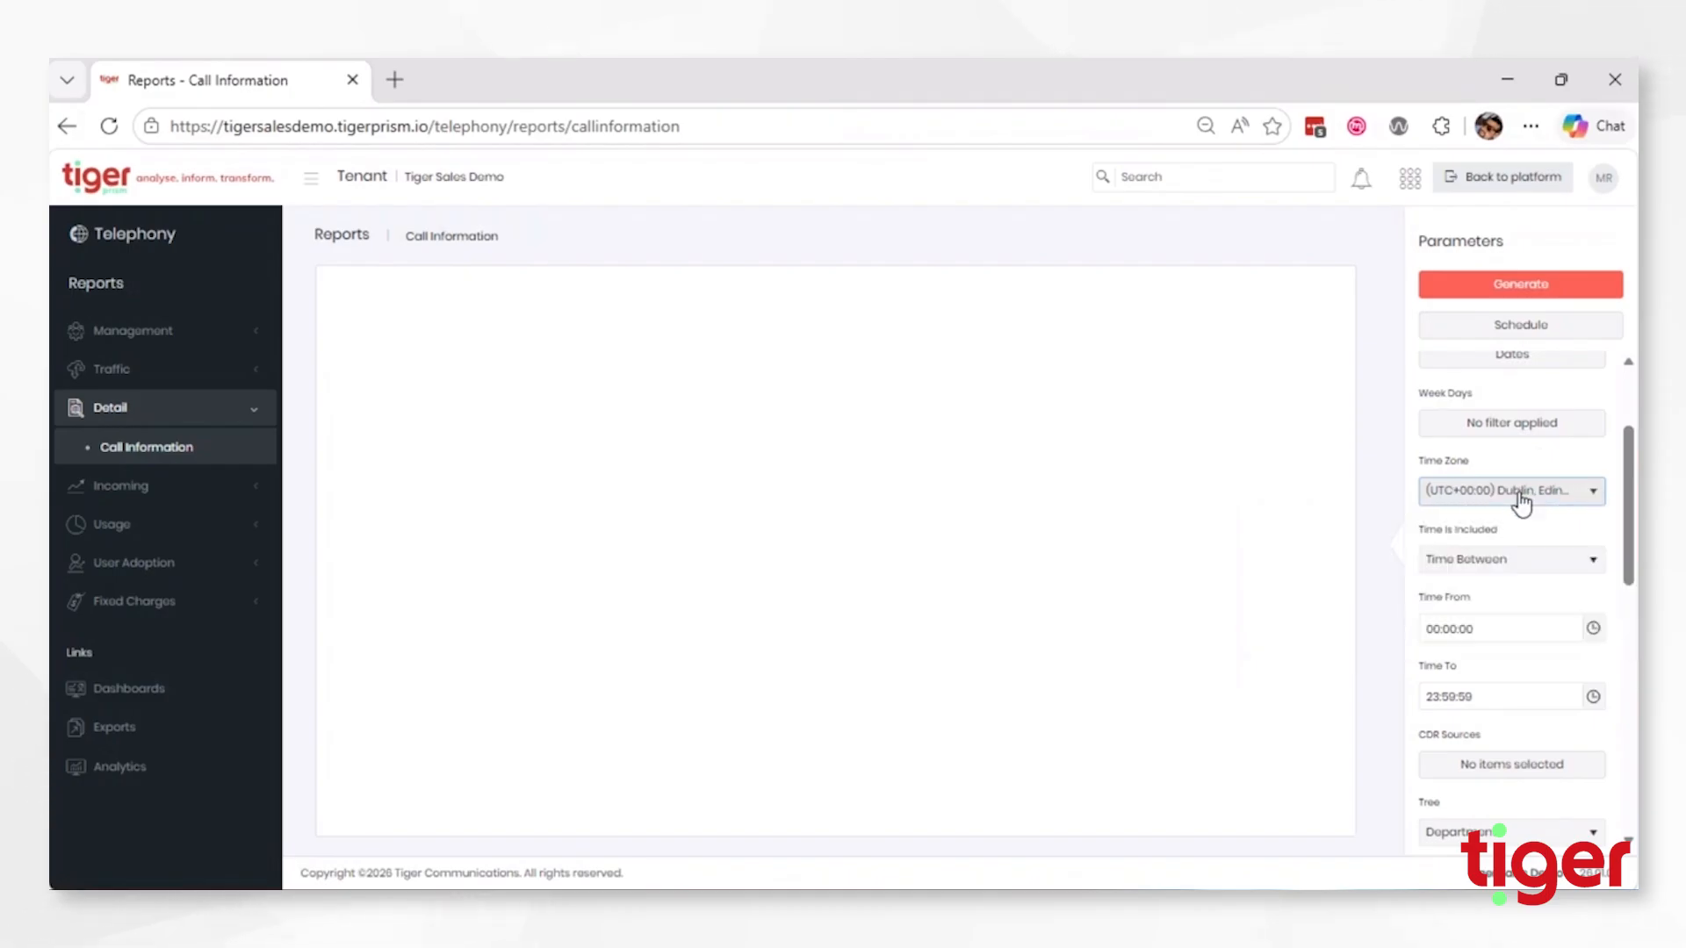
Set the Call Information report's time window from 09:00:00 to 17:59:59
scroll(1524, 500, "down", 2)
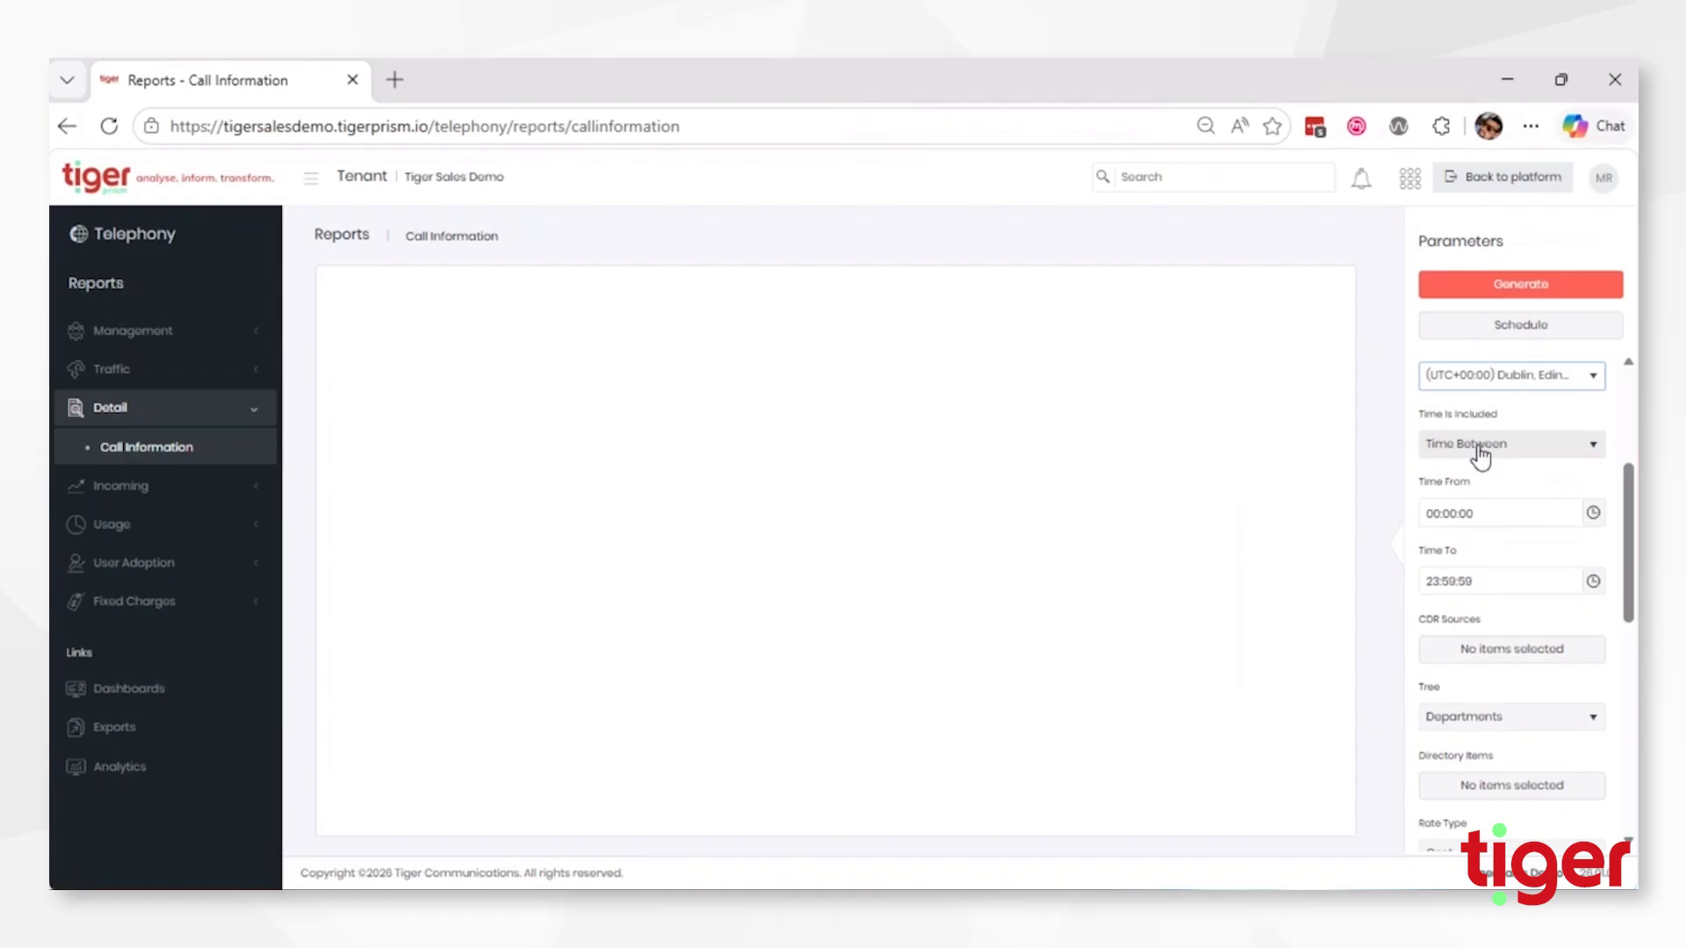
left_click(1444, 514)
left_click(1433, 515)
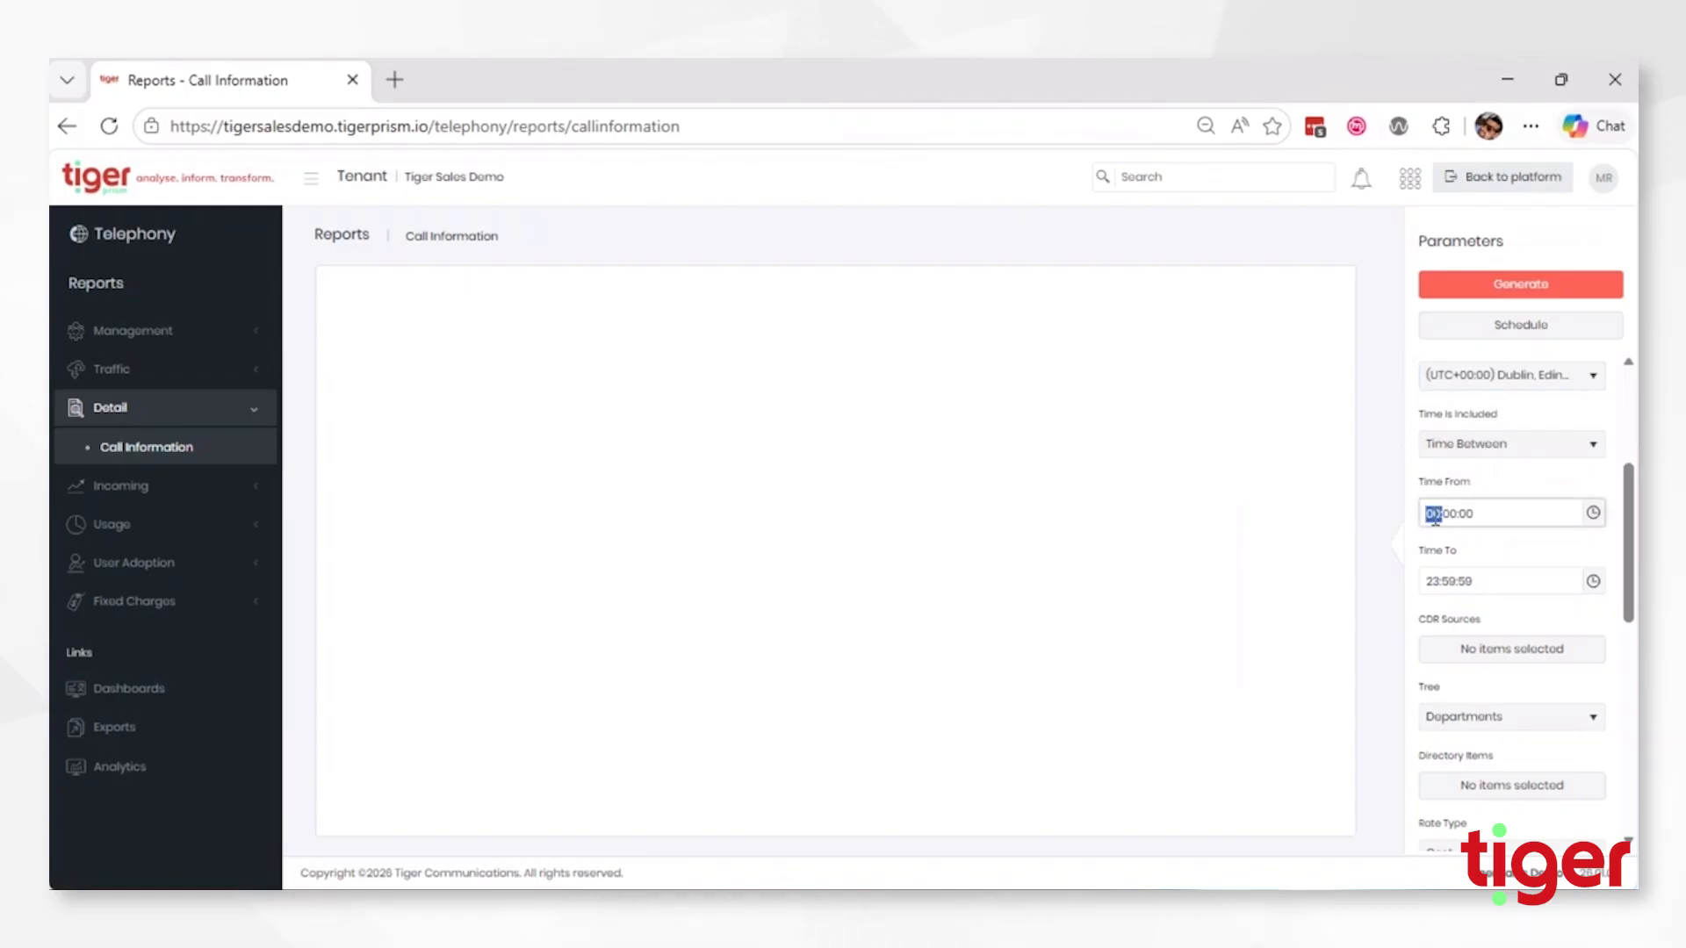
type("09")
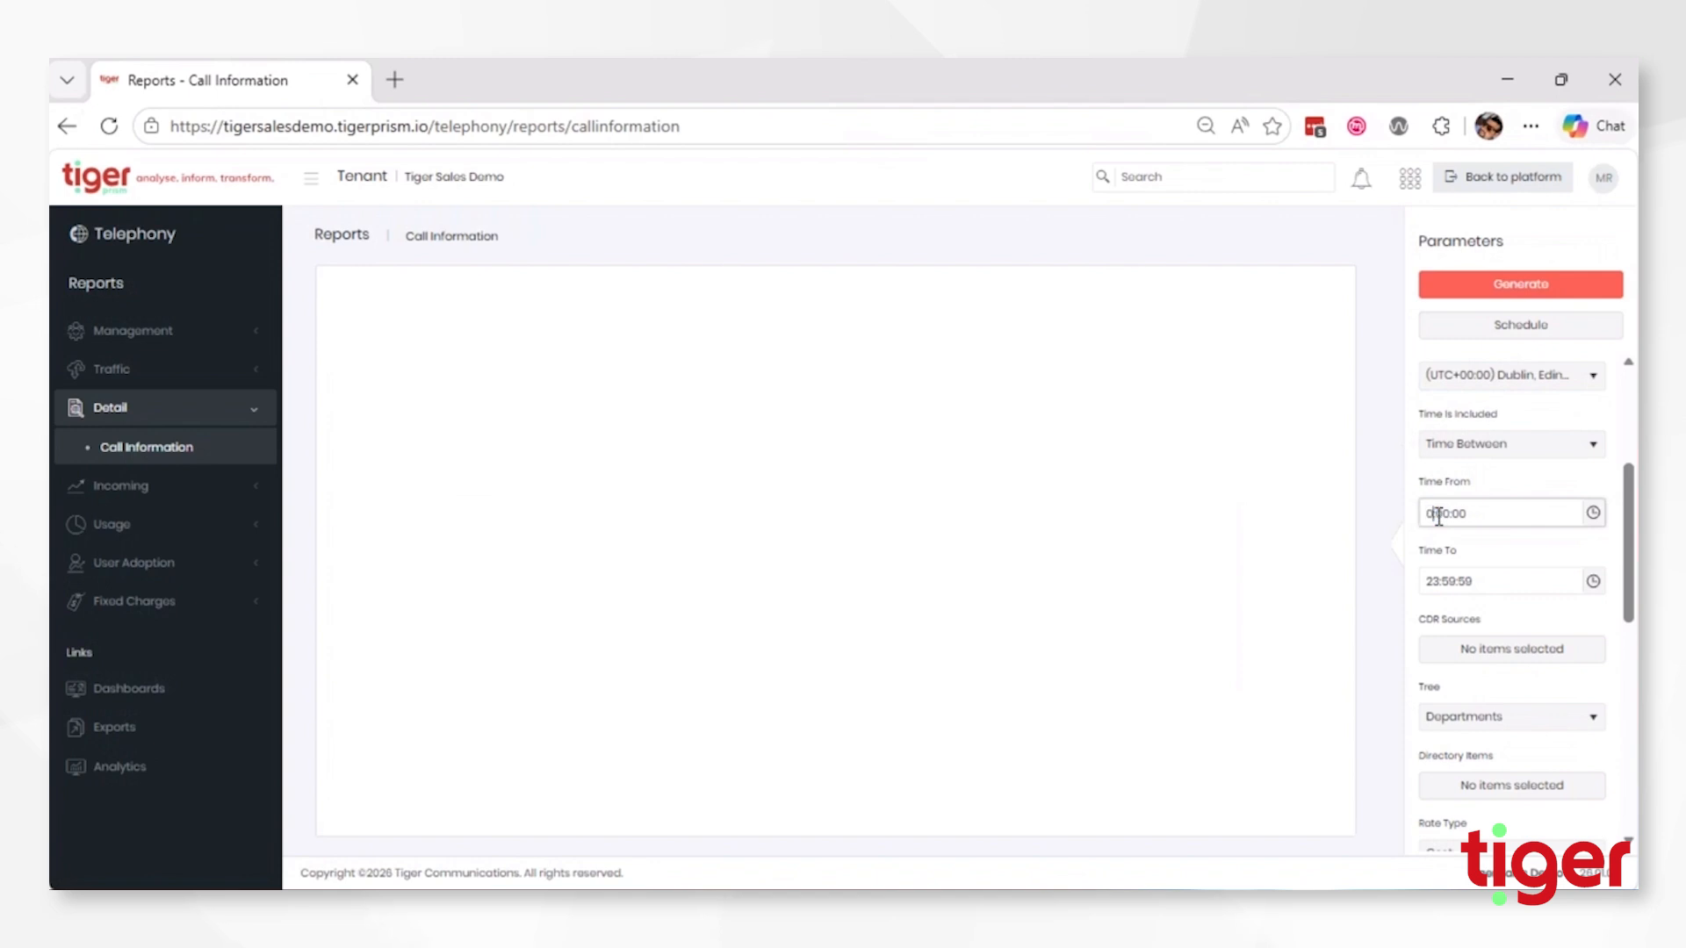
left_click(1432, 583)
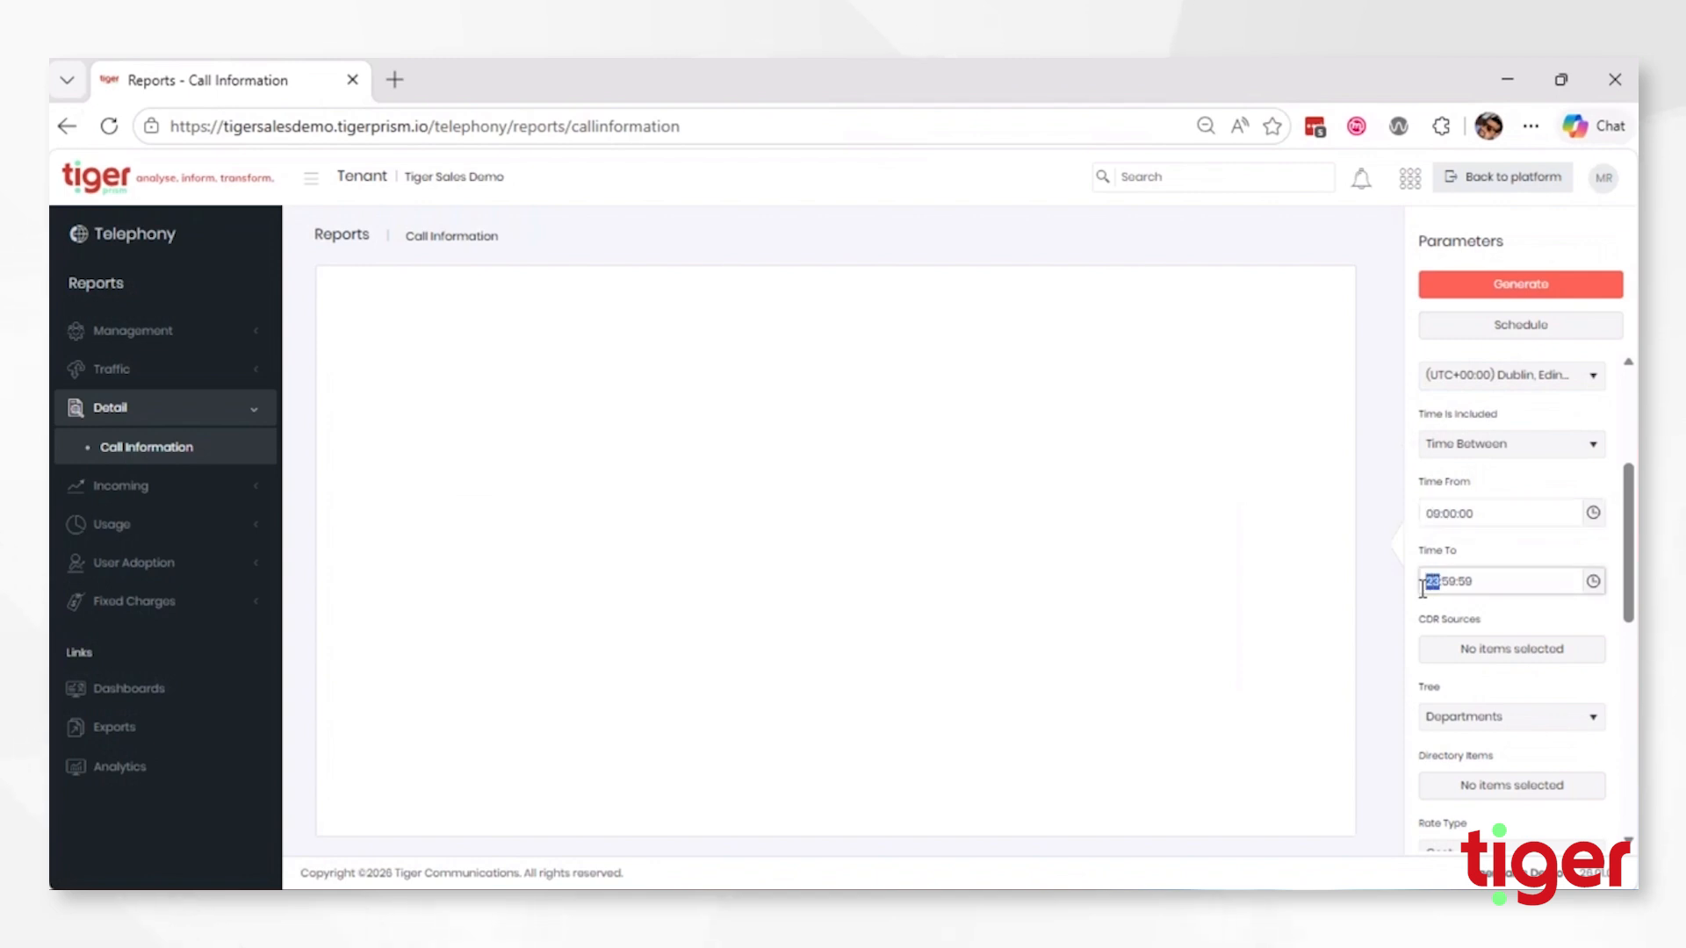
type("1")
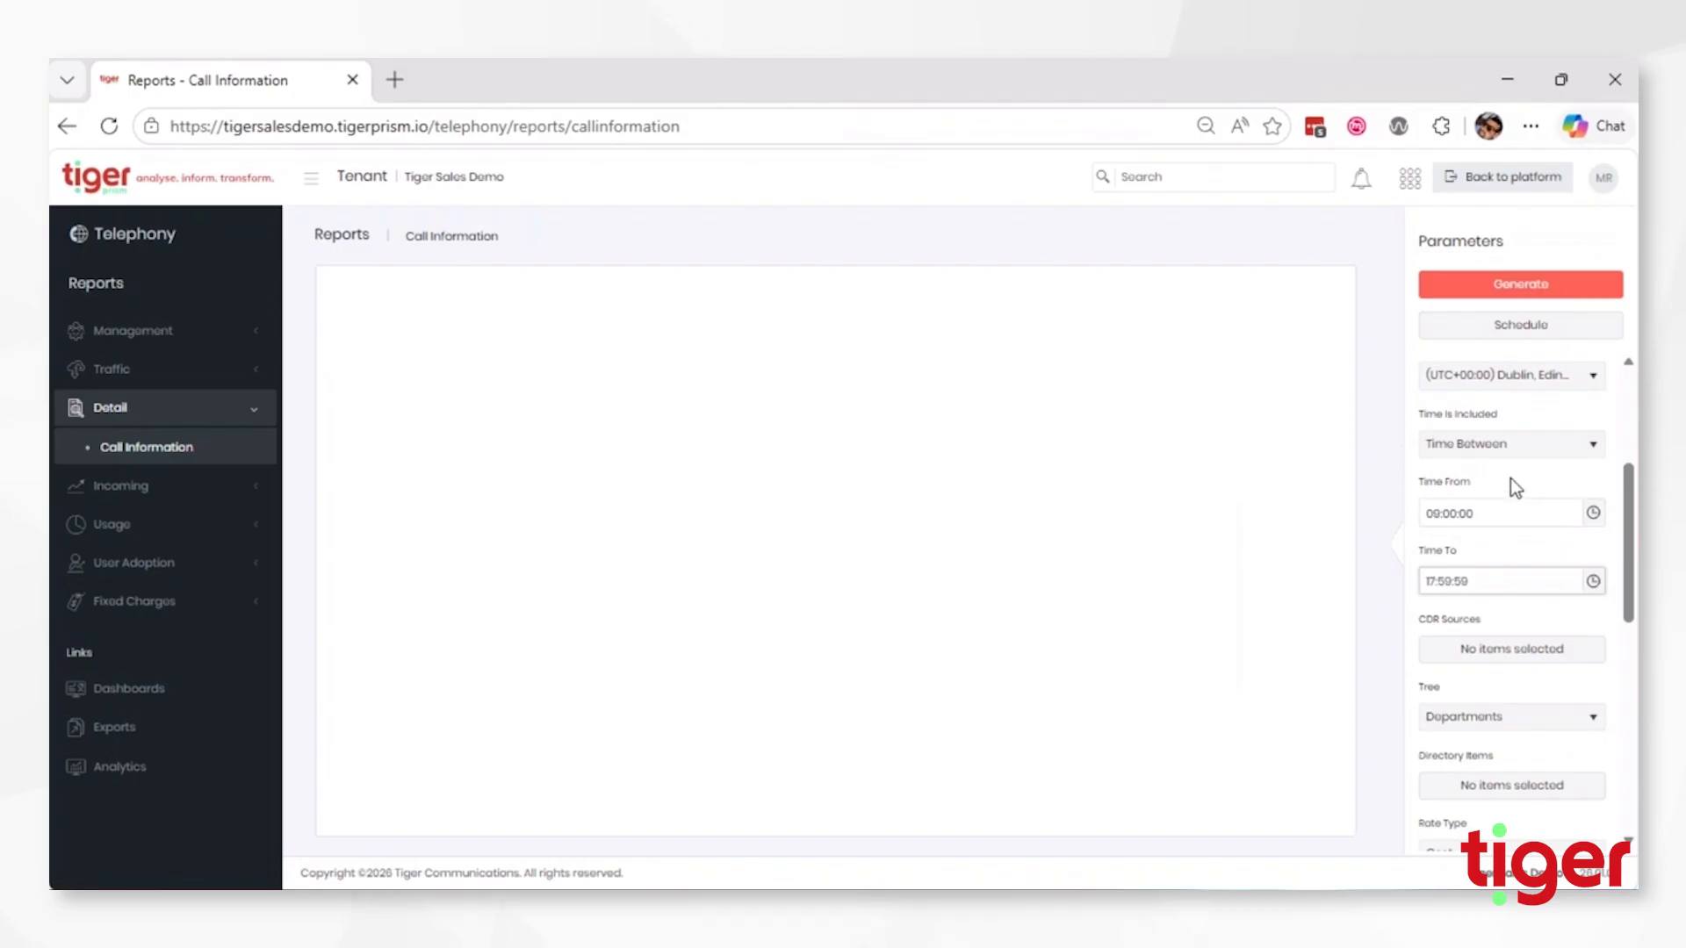
type("7")
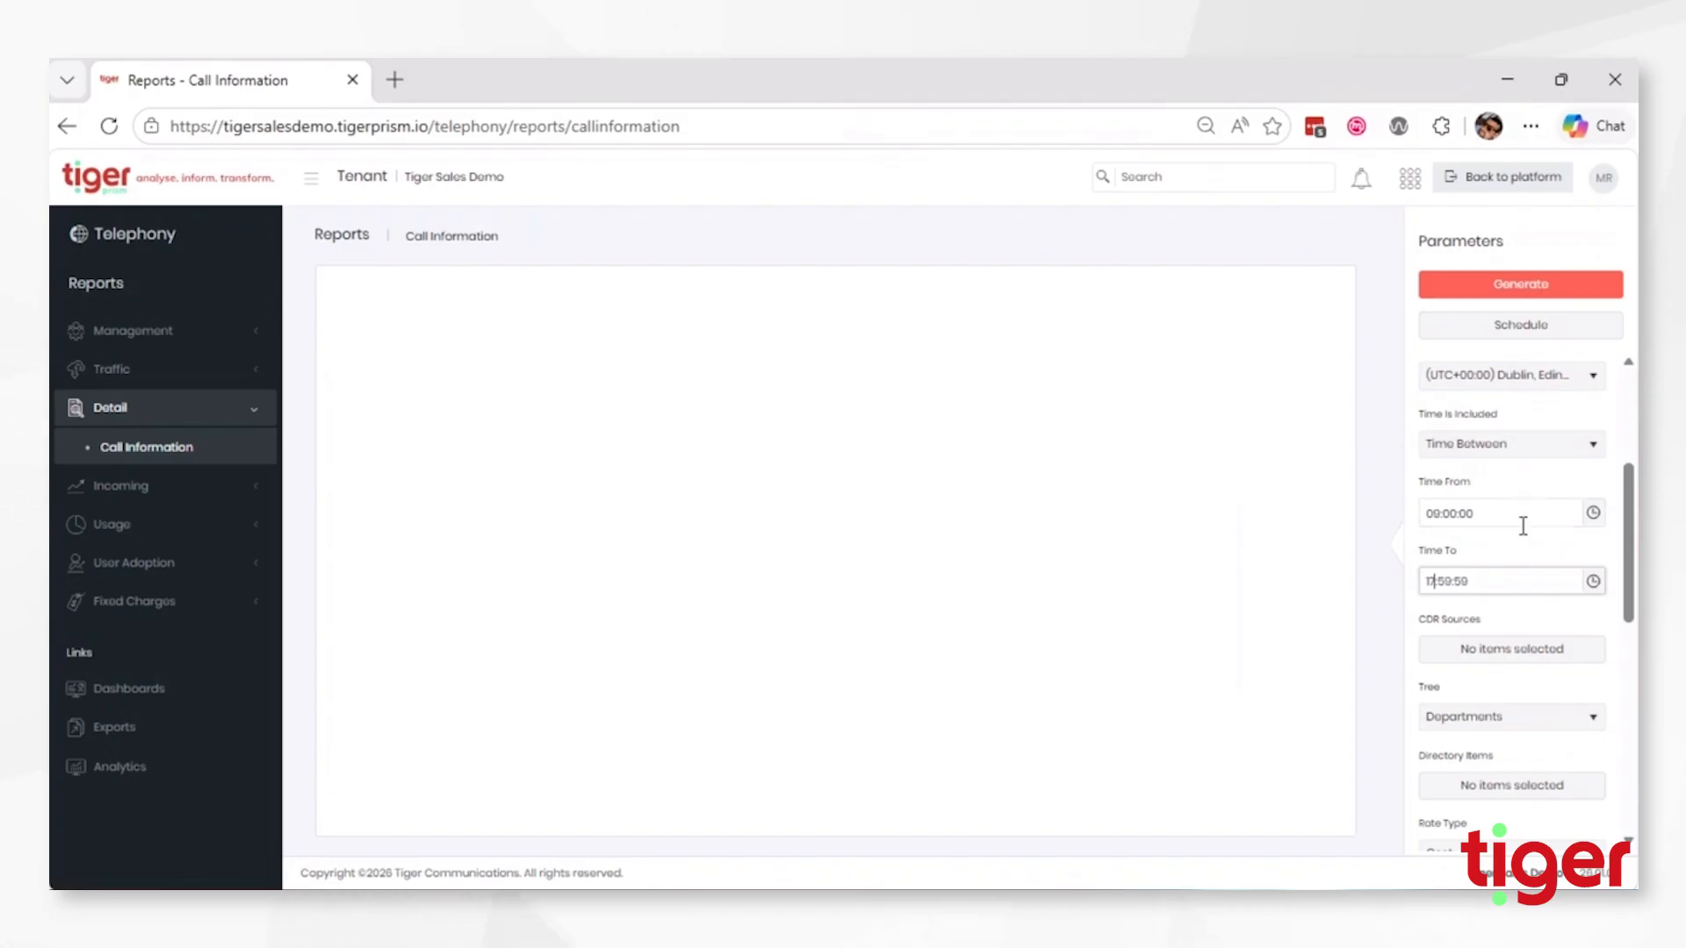
Change the time inclusion condition to Time Not Between and check its alternatives
left_click(1508, 466)
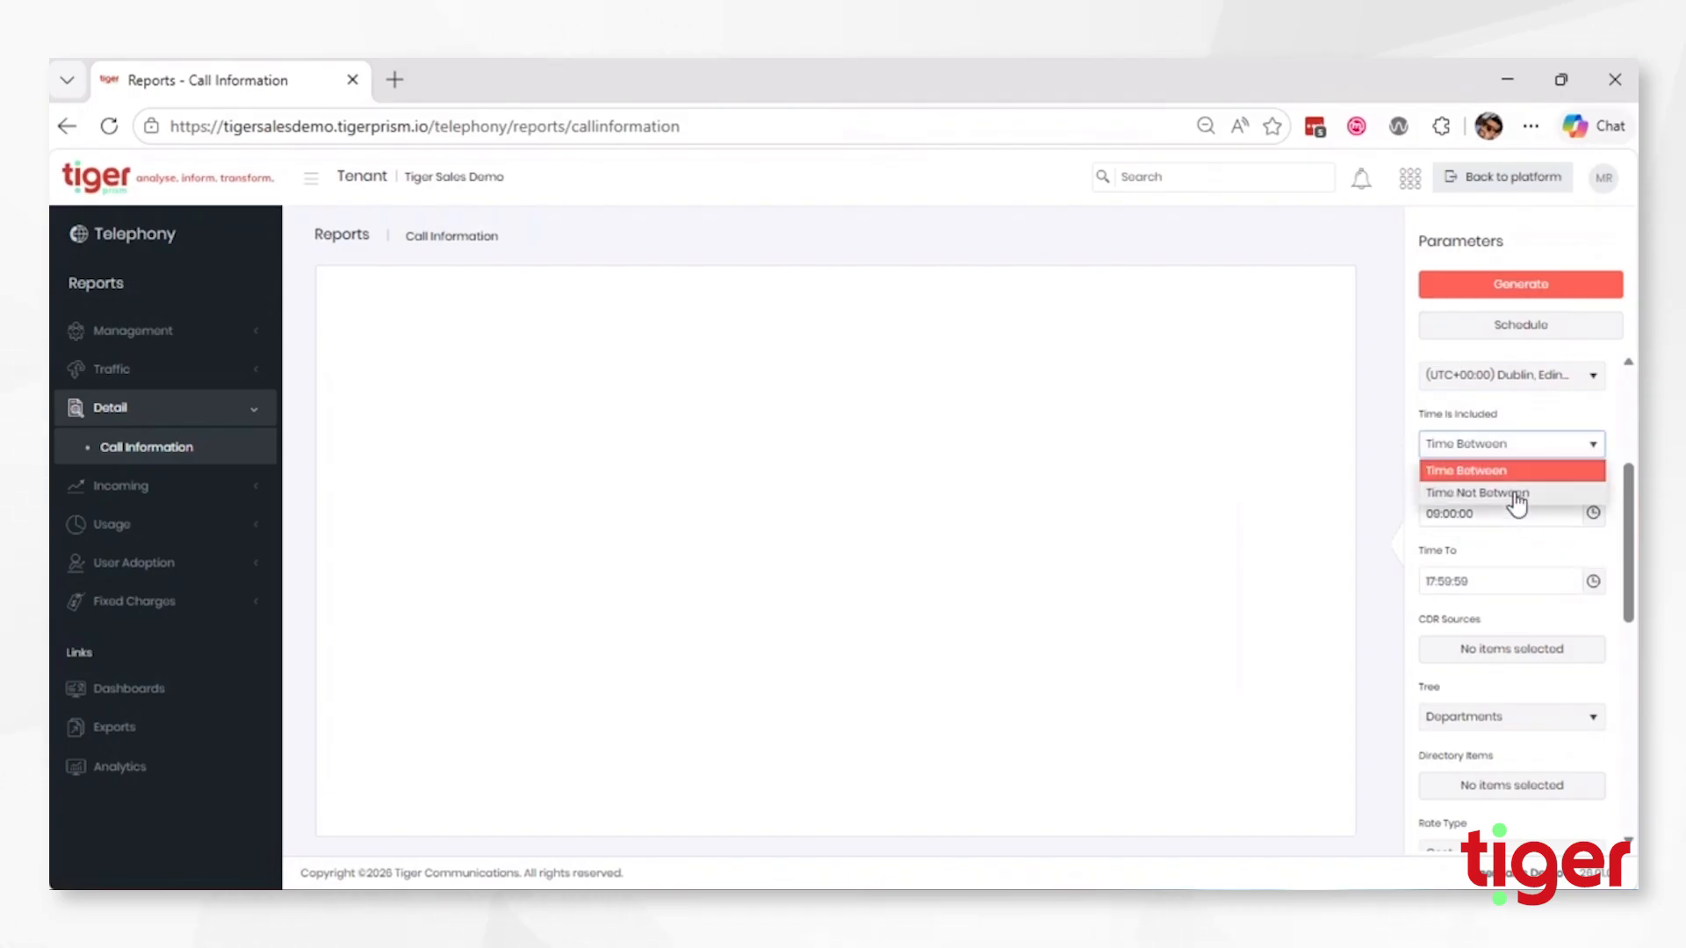
left_click(1516, 494)
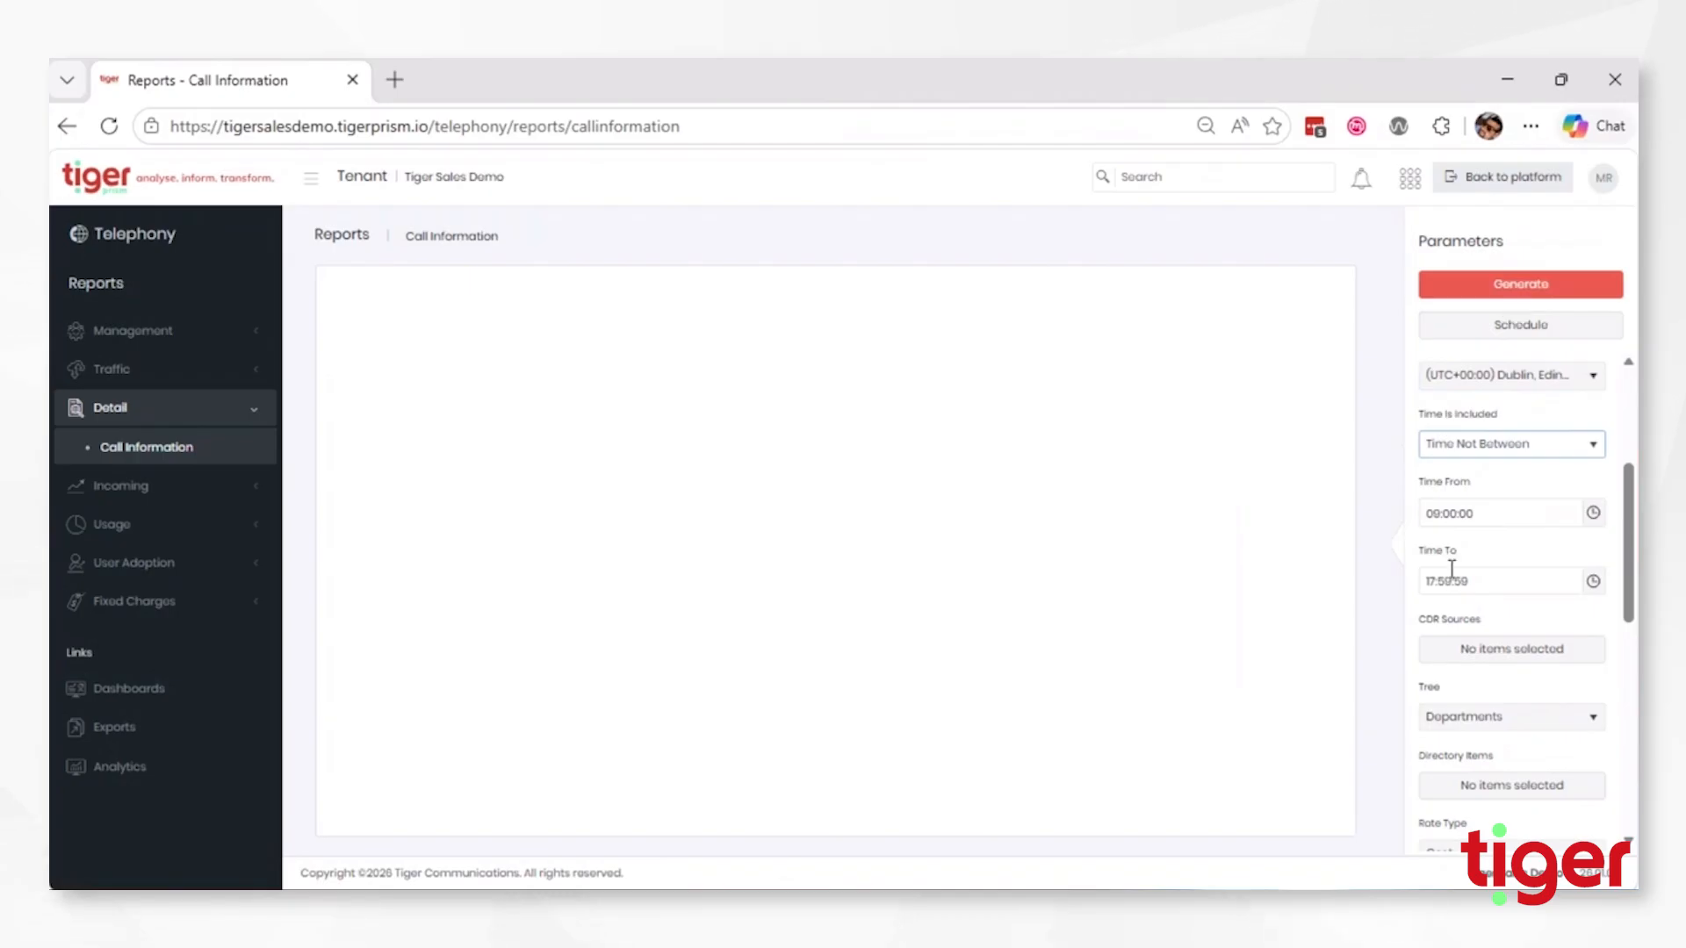
left_click(1462, 445)
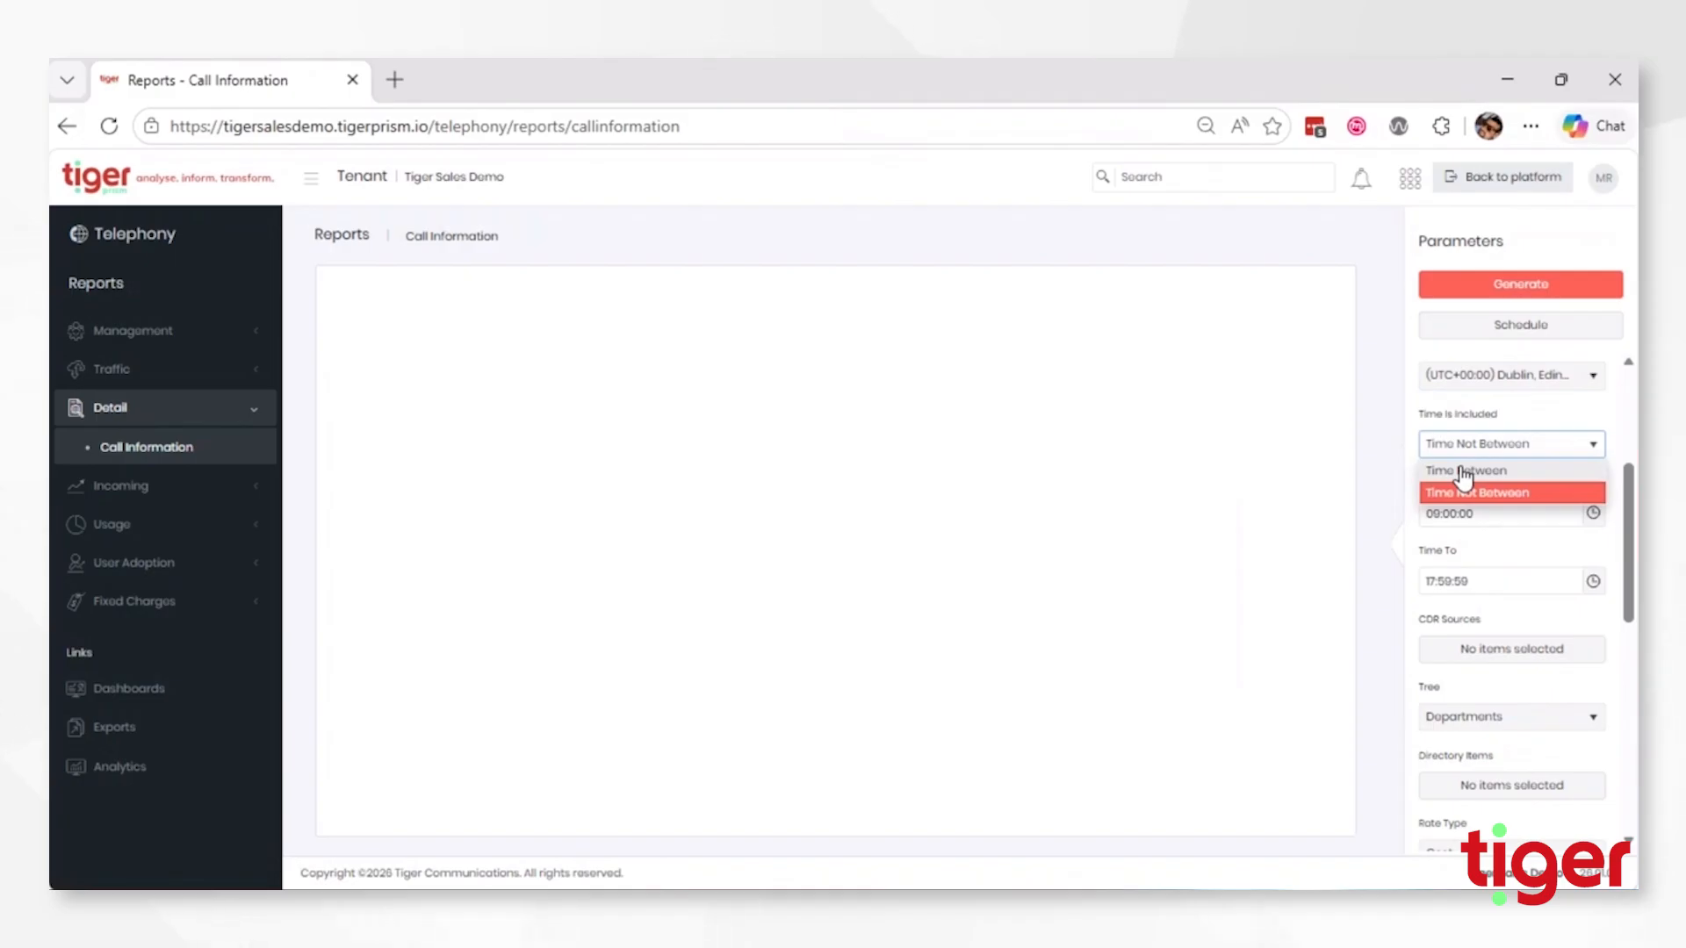
left_click(1400, 601)
Review the CDR sources available for the report and cancel without selecting any
scroll(1474, 598, "down", 2)
scroll(1474, 598, "down", 1)
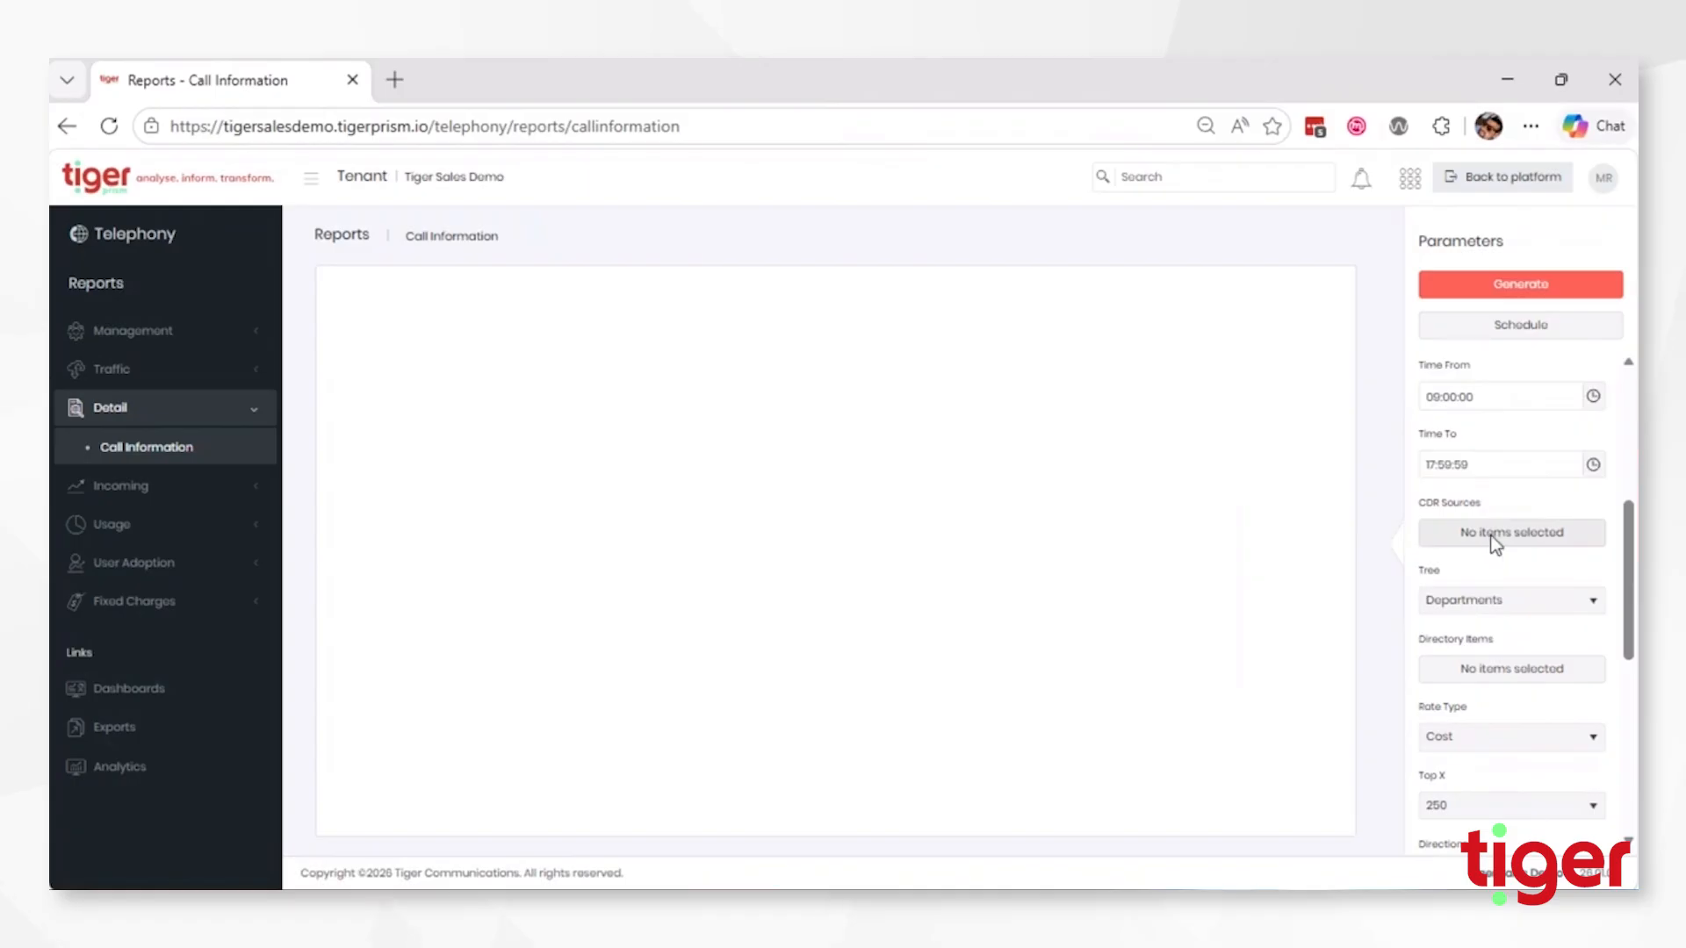
left_click(1493, 534)
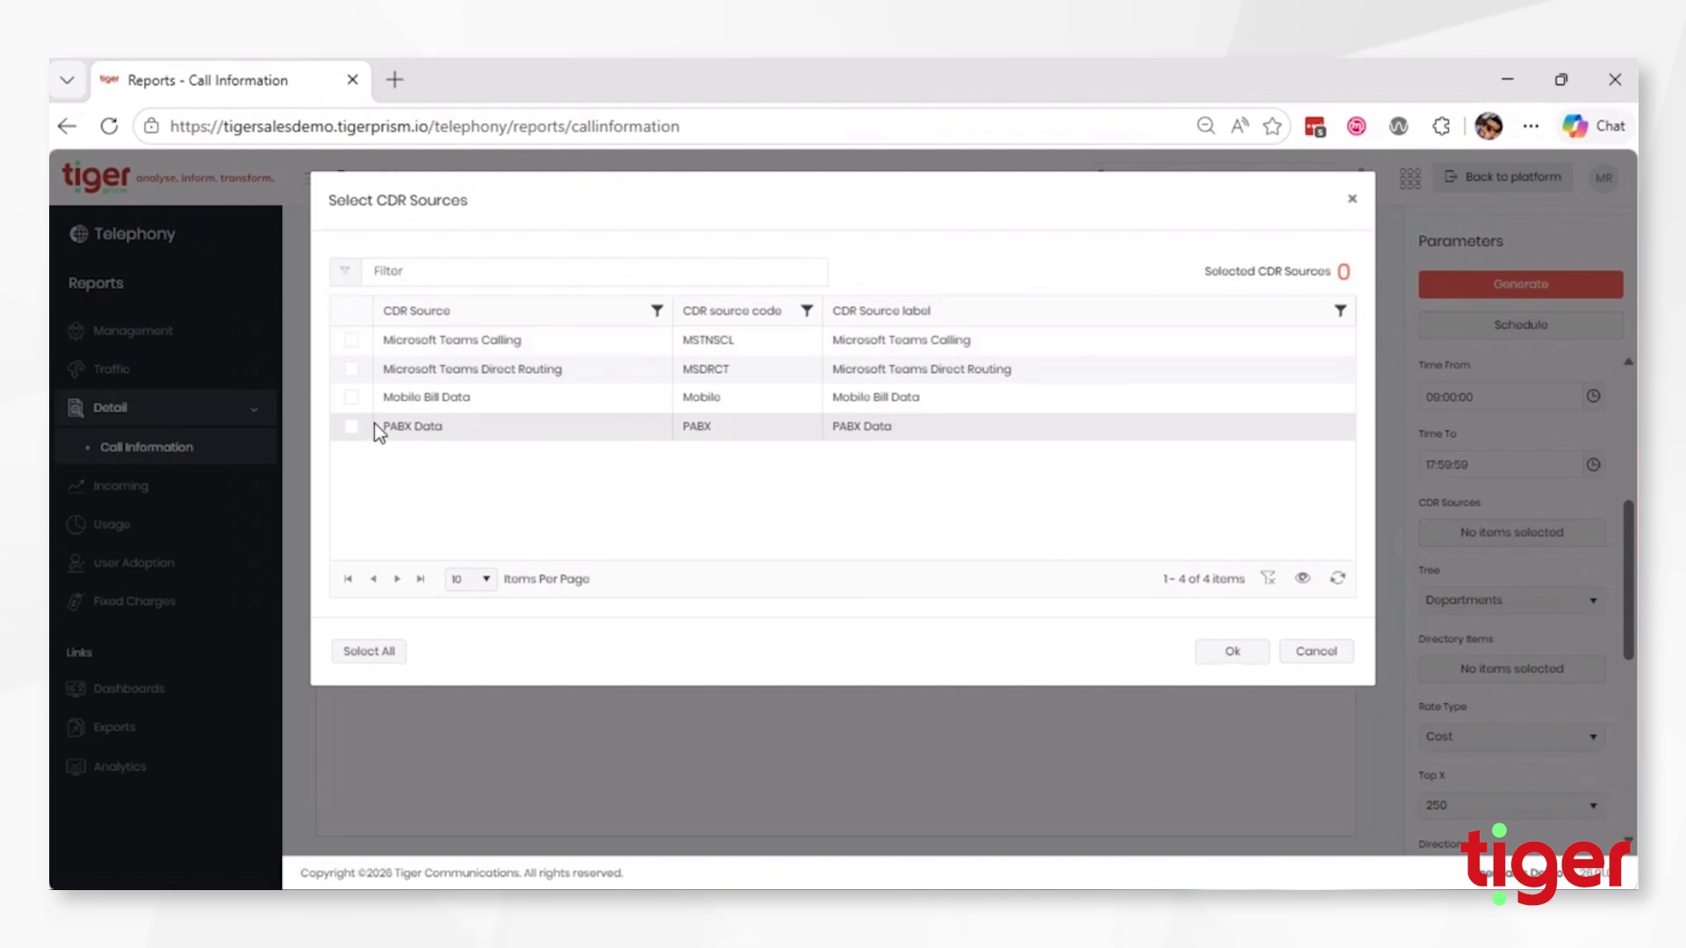
left_click(1317, 652)
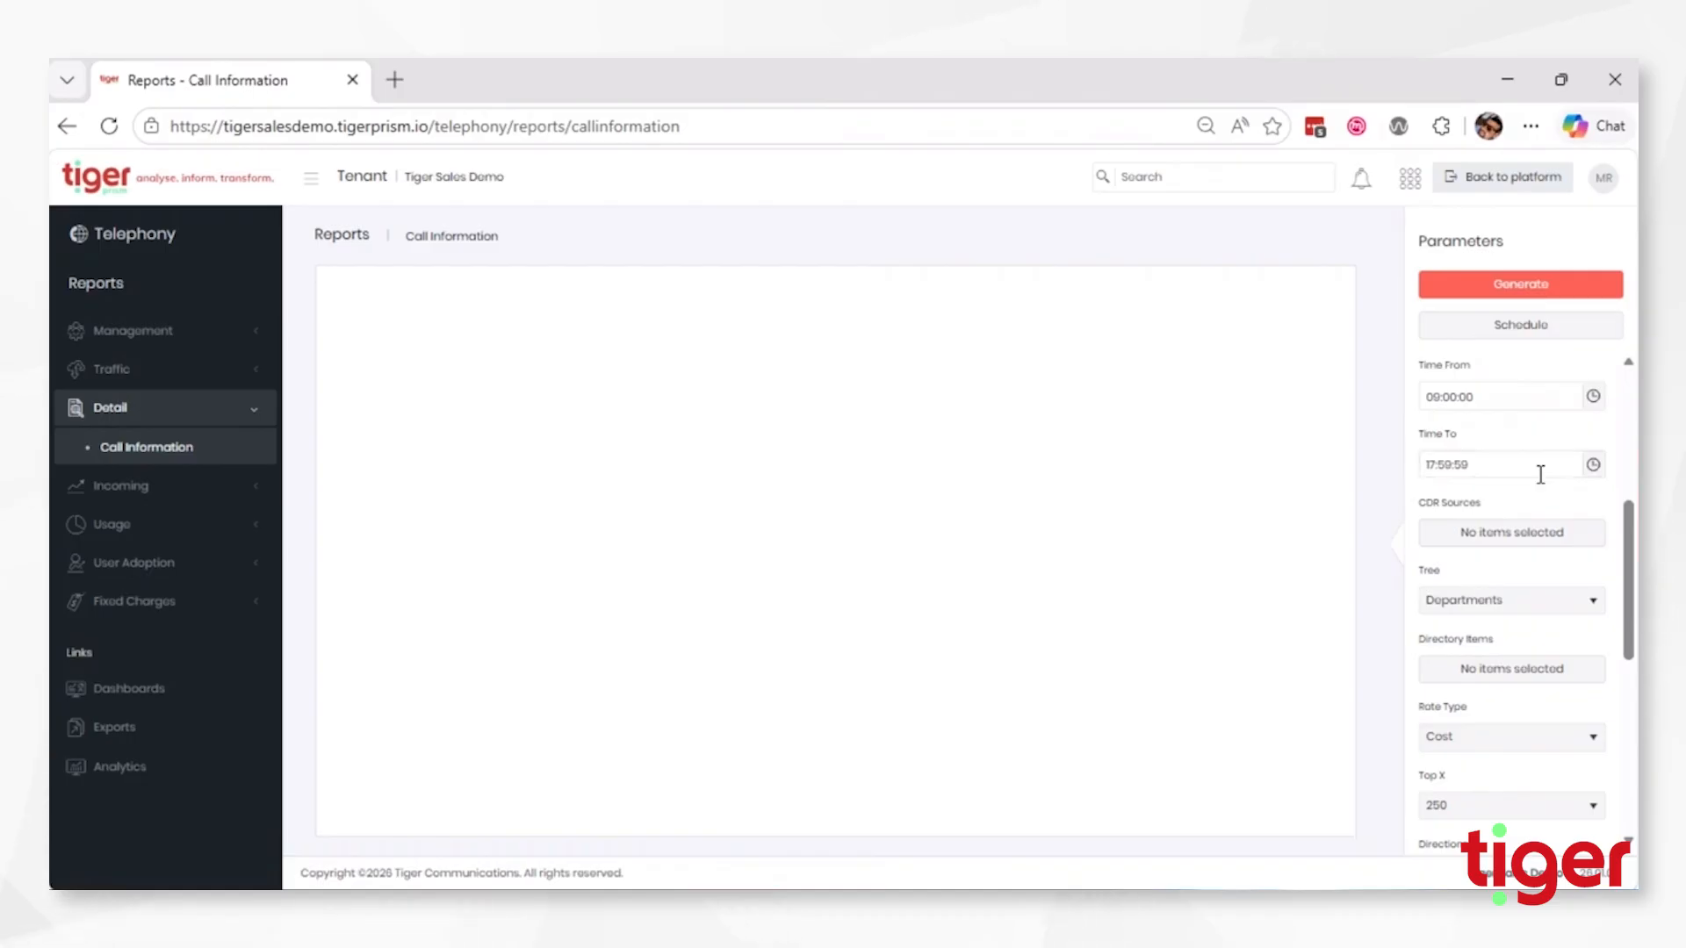
Restore the report's time window to 00:00:00 through 23:59:59 and set the inclusion condition to Time Between
scroll(1536, 466, "up", 2)
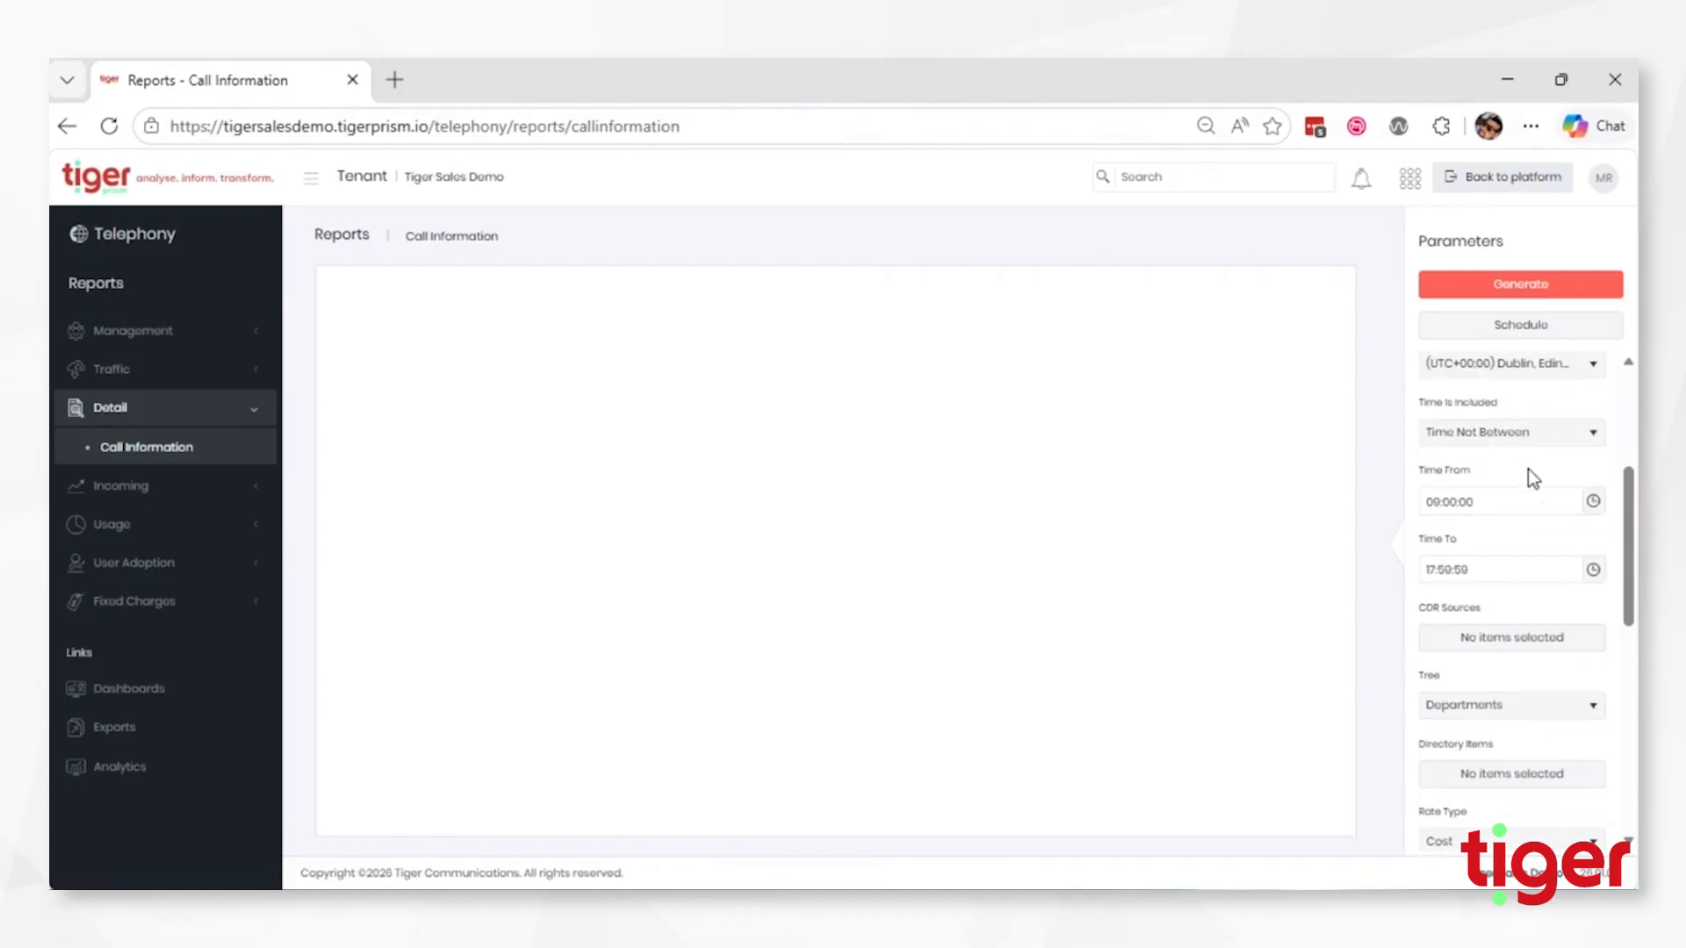
left_click(1591, 518)
scroll(1519, 562, "up", 5)
scroll(1502, 564, "up", 3)
left_click(1490, 541)
left_click(1593, 583)
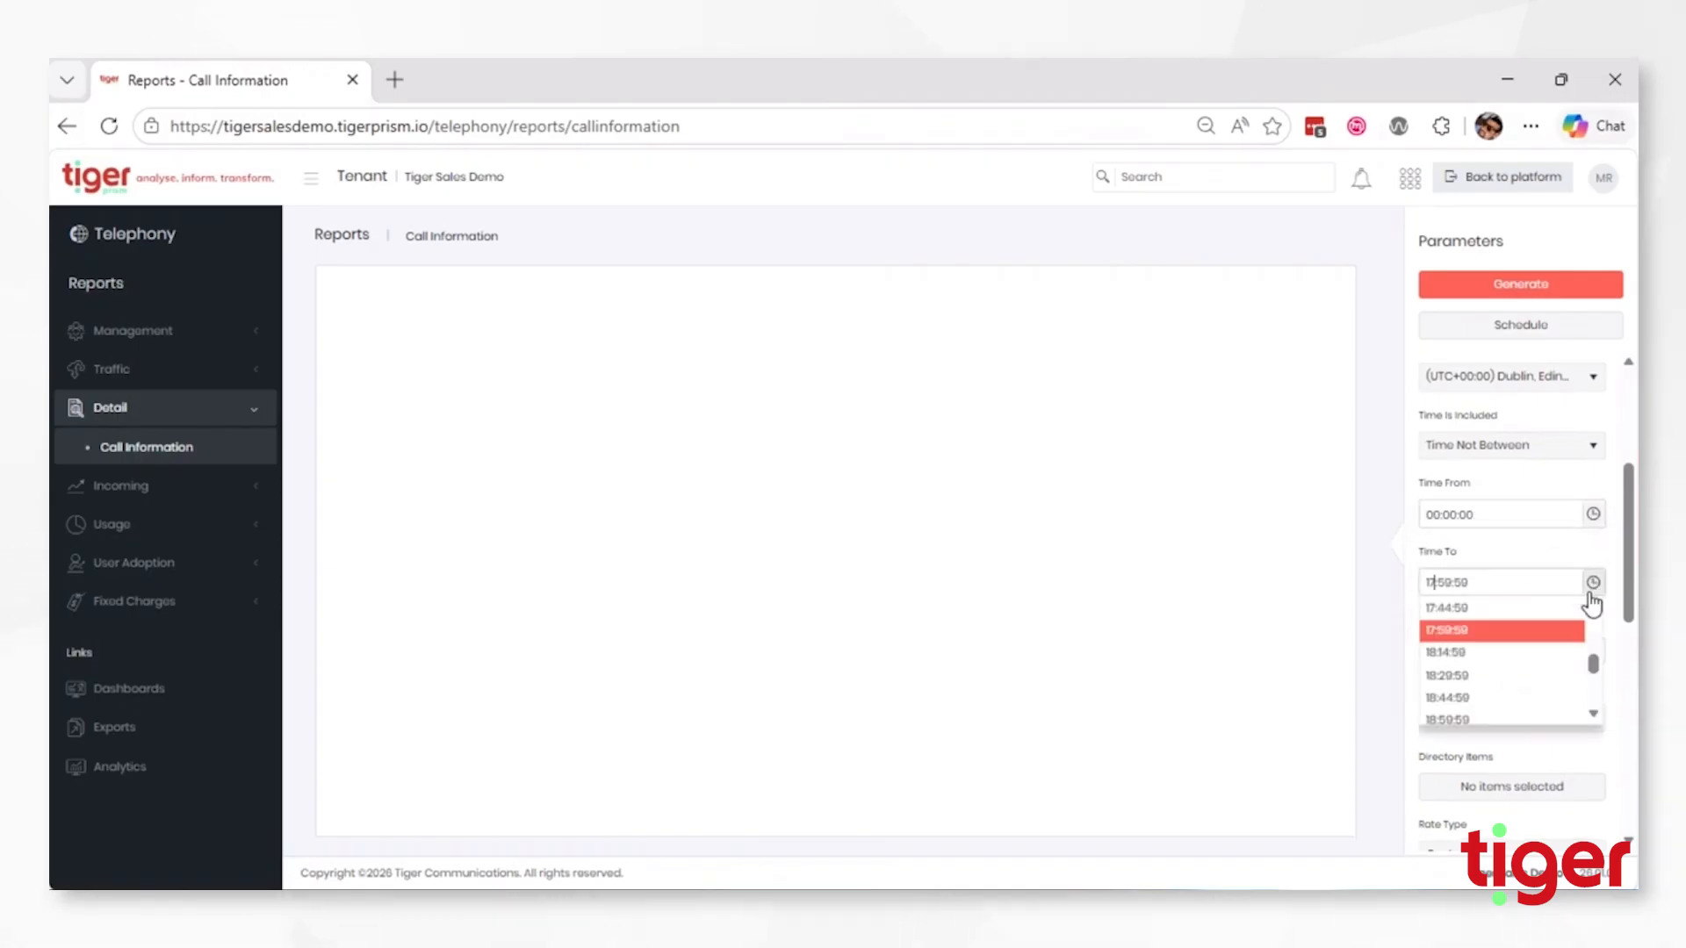
scroll(1594, 769, "down", 7)
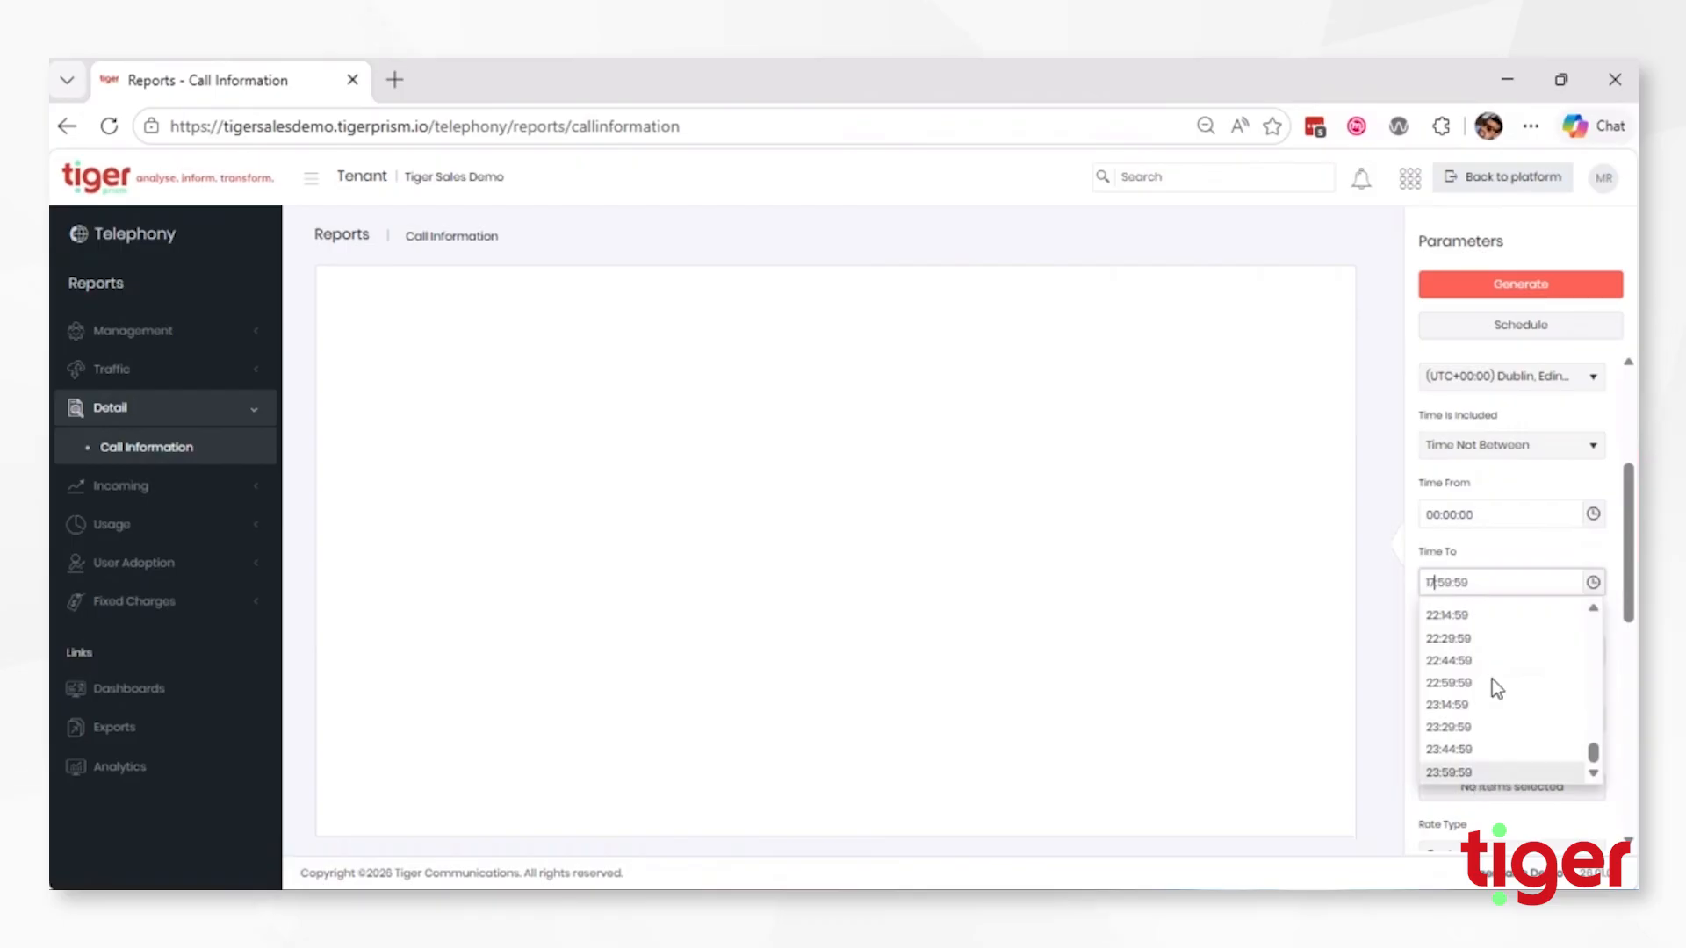
left_click(1493, 682)
left_click(1512, 450)
left_click(1493, 471)
Open the directory item selection, search the Departments tree by the employee's first name, and select the matching person in Service Management
scroll(1513, 562, "down", 2)
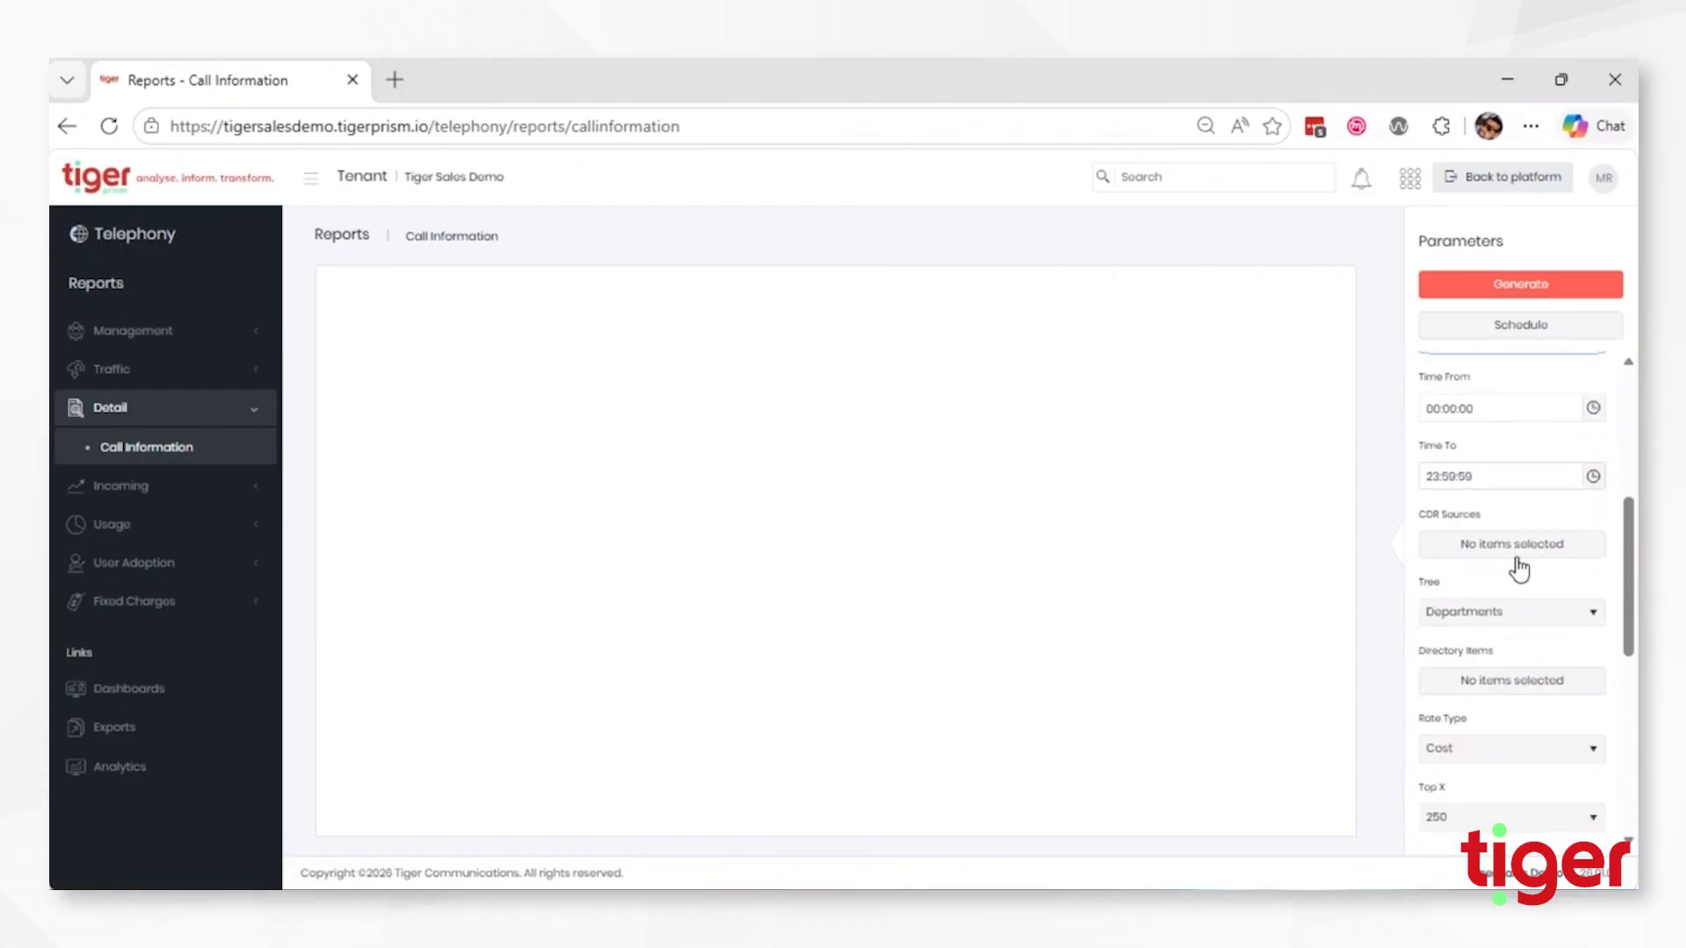
scroll(1537, 579, "down", 1)
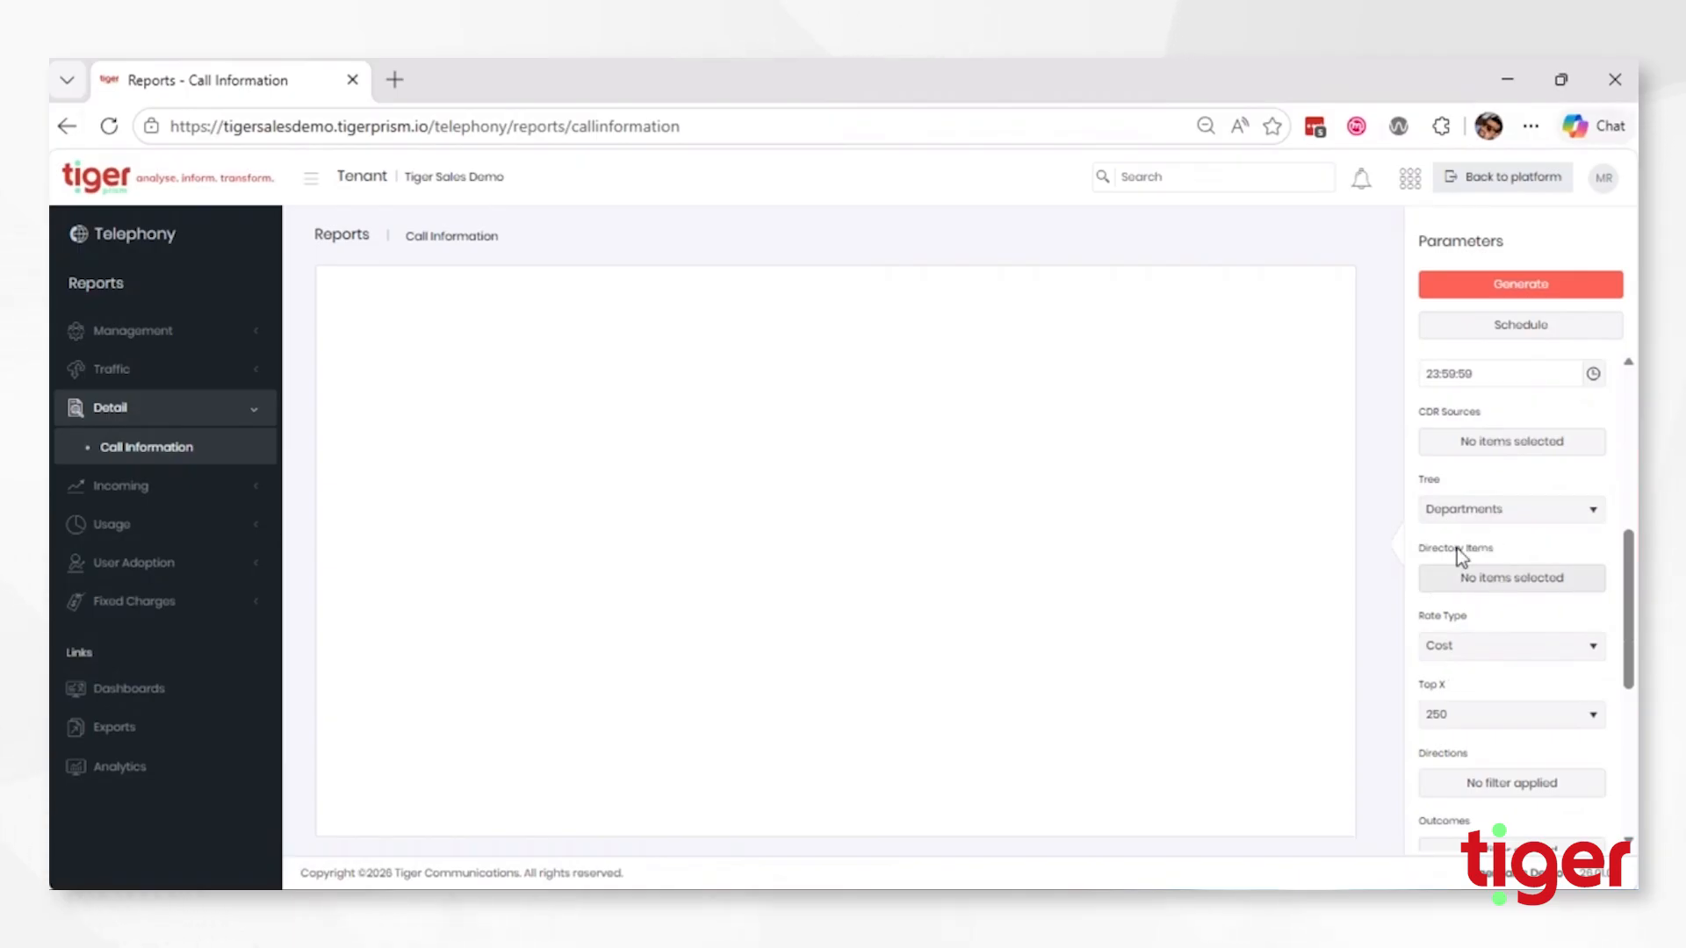
left_click_drag(1424, 548, 1518, 560)
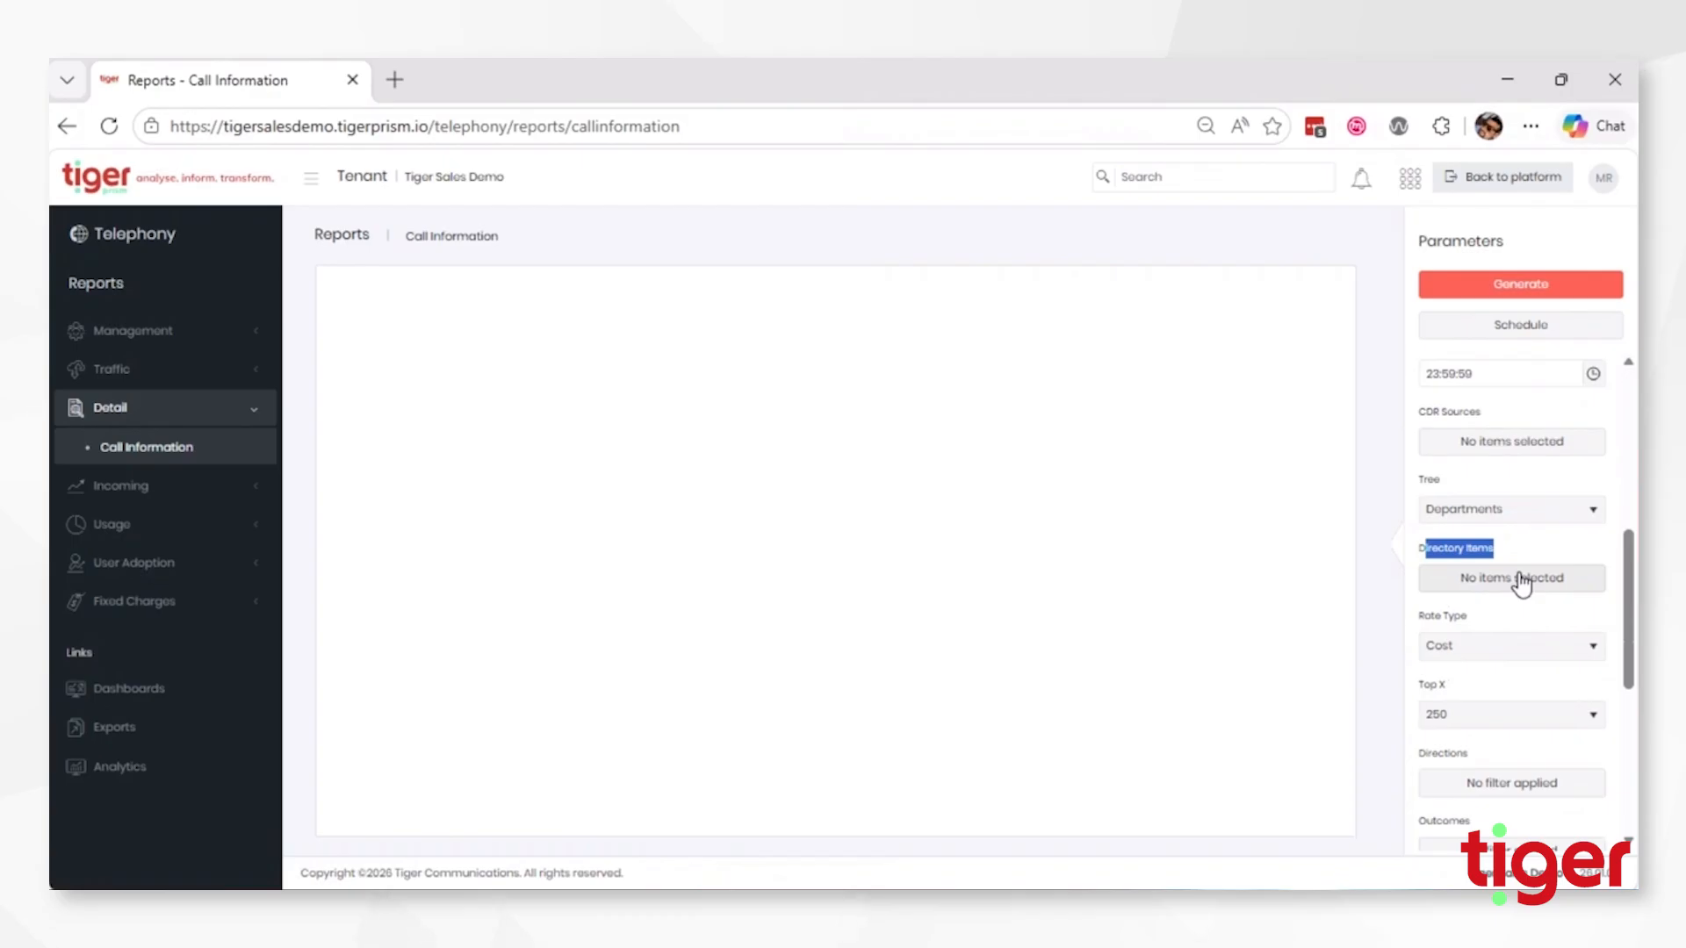
left_click(1493, 579)
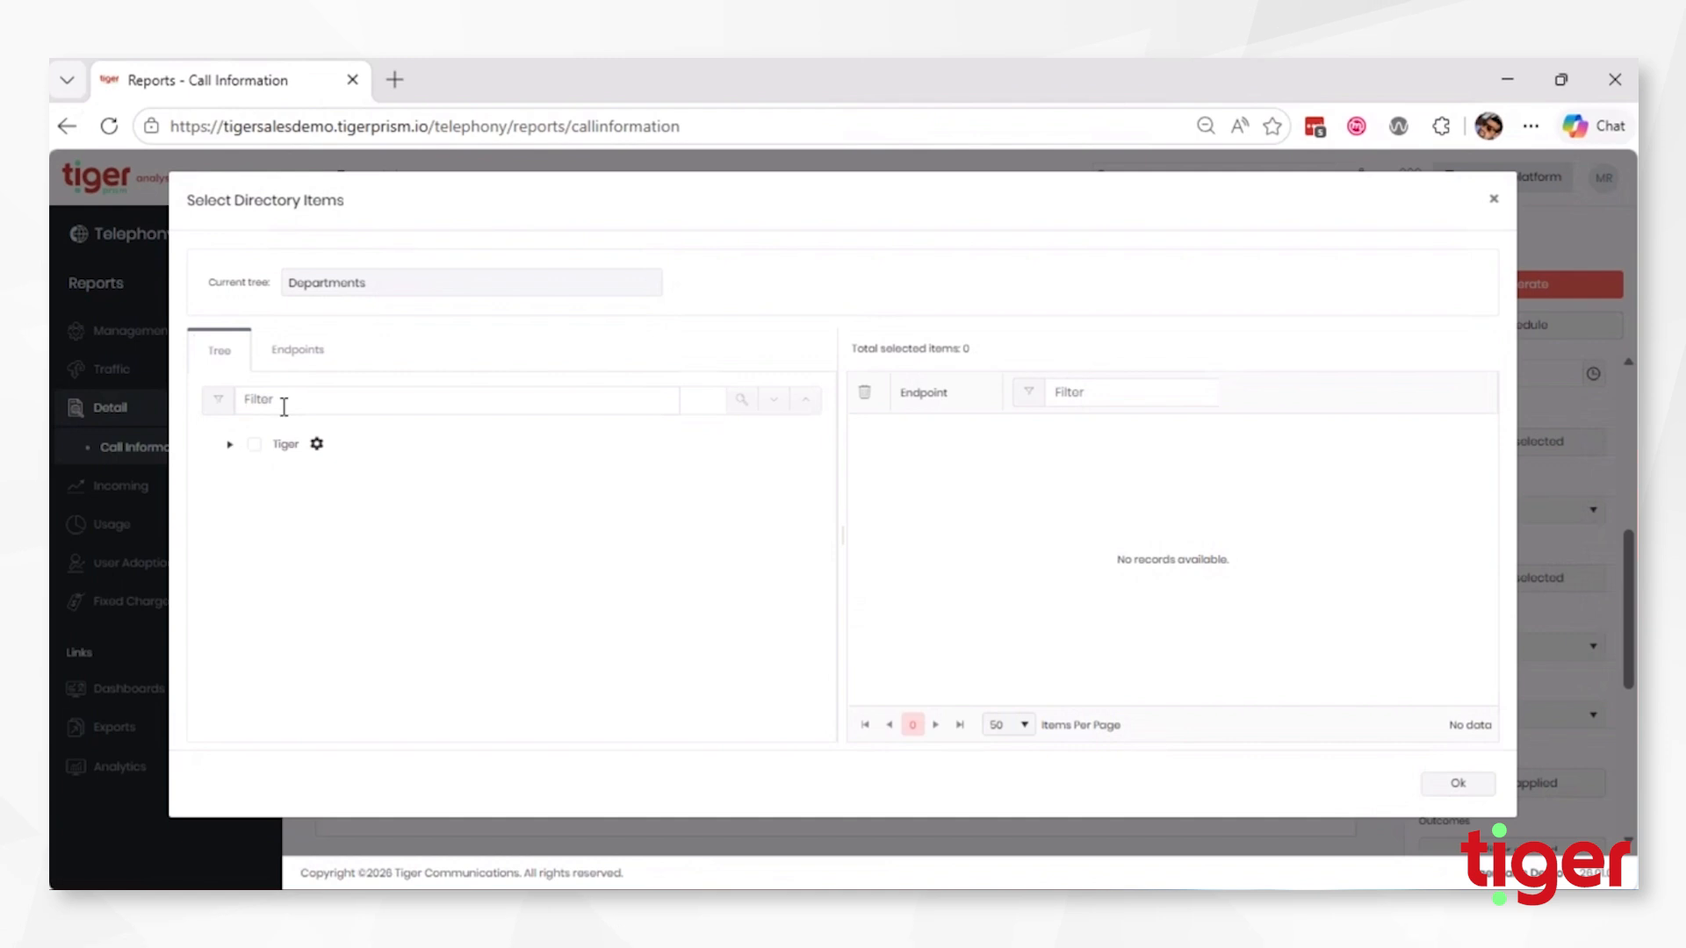
type("matt")
left_click(738, 401)
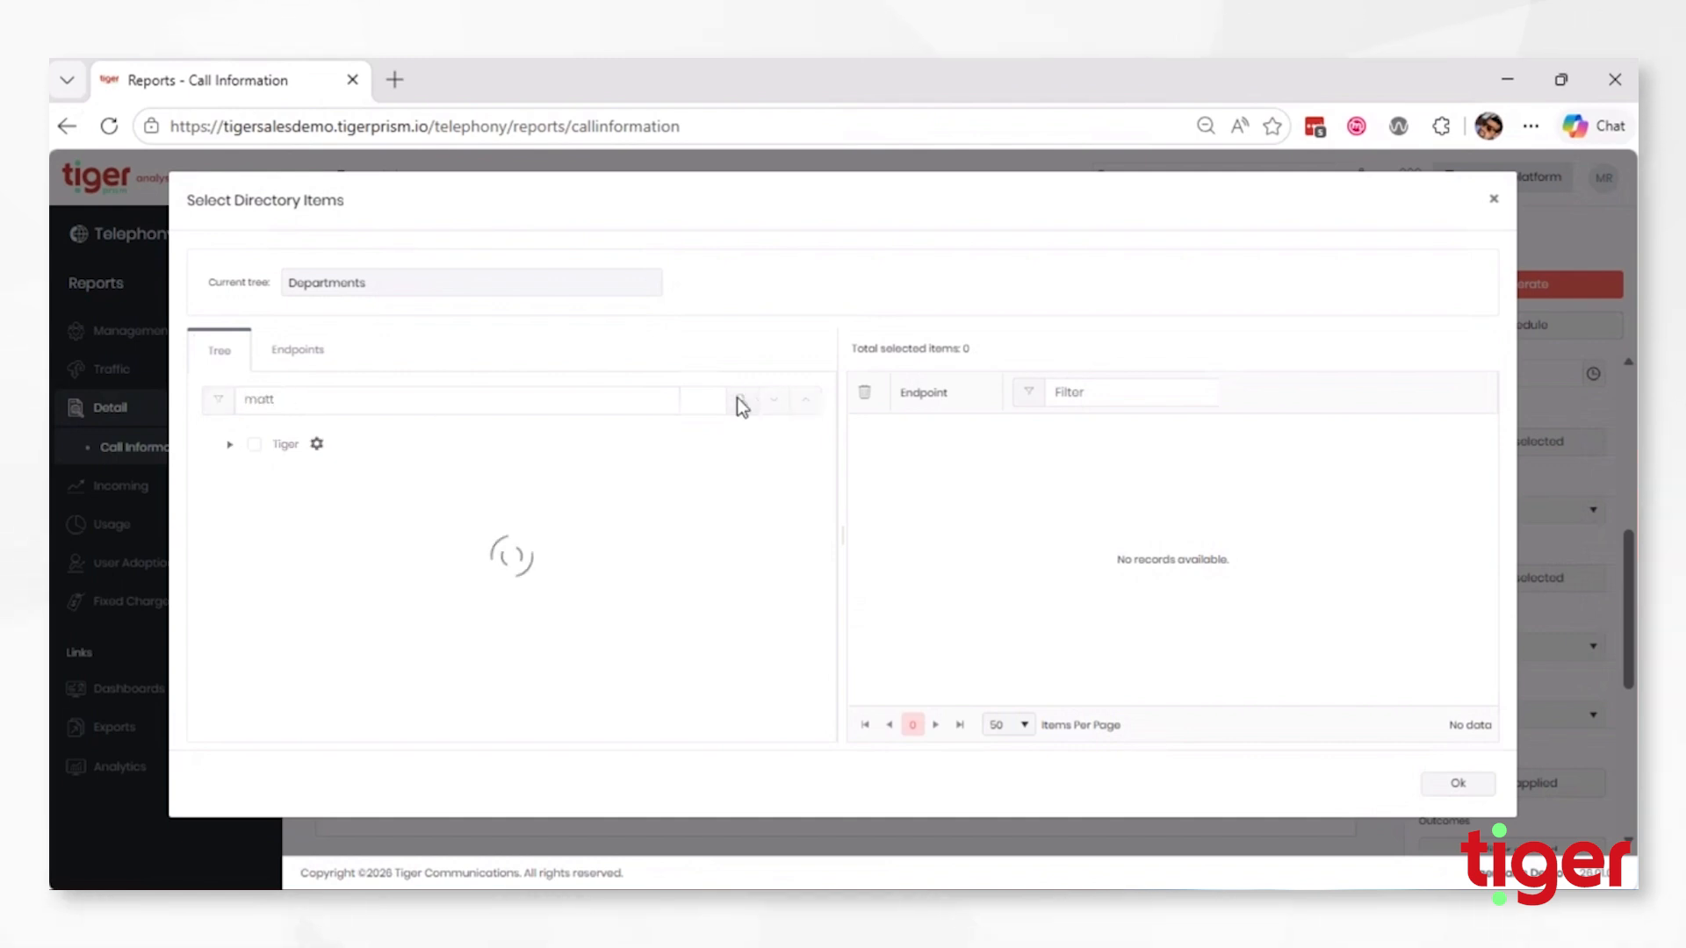
left_click(299, 566)
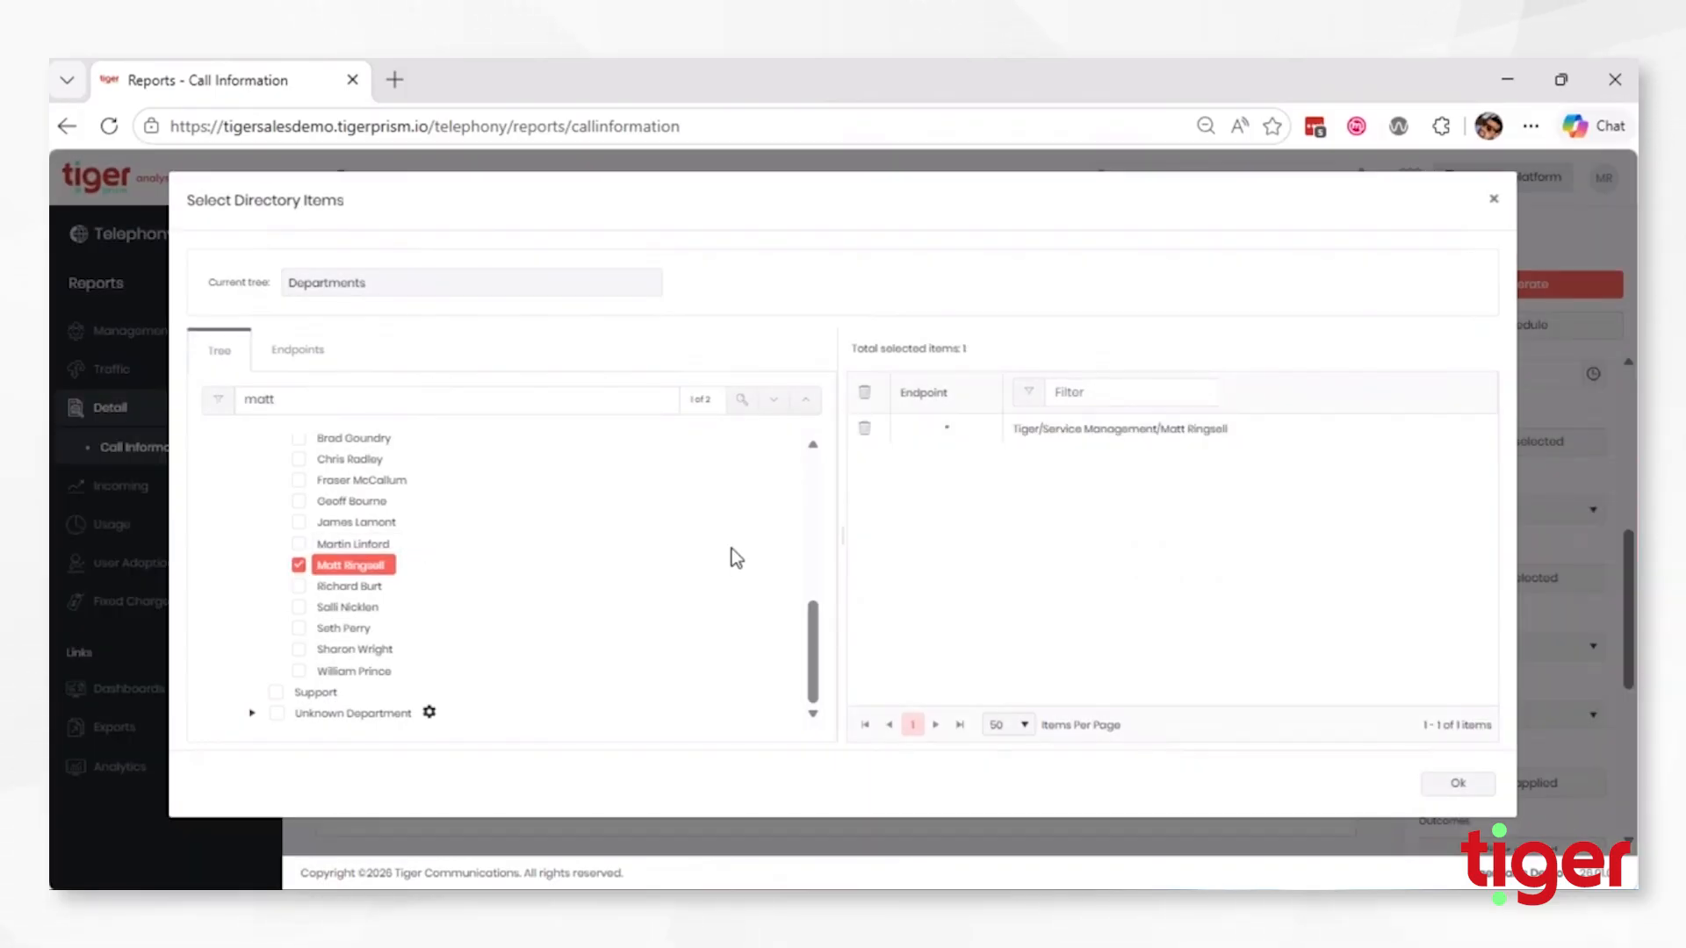
Replace the selected employee with the whole Service Management department, and add the first employee listed under Sales
scroll(467, 575, "up", 3)
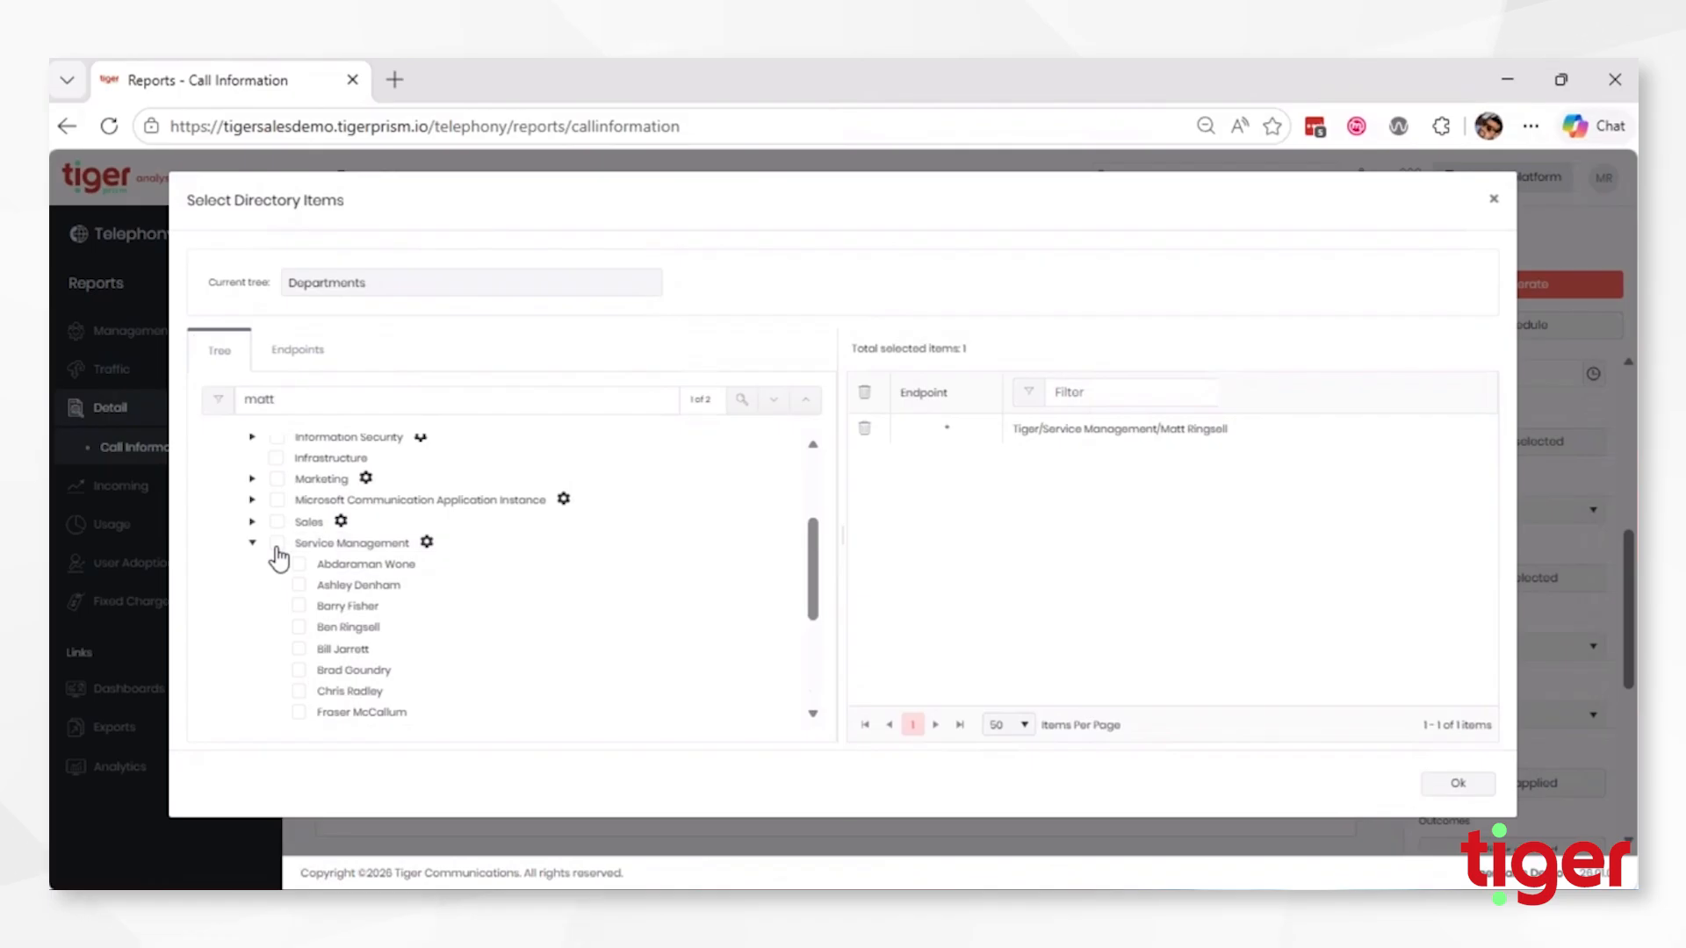
left_click(278, 545)
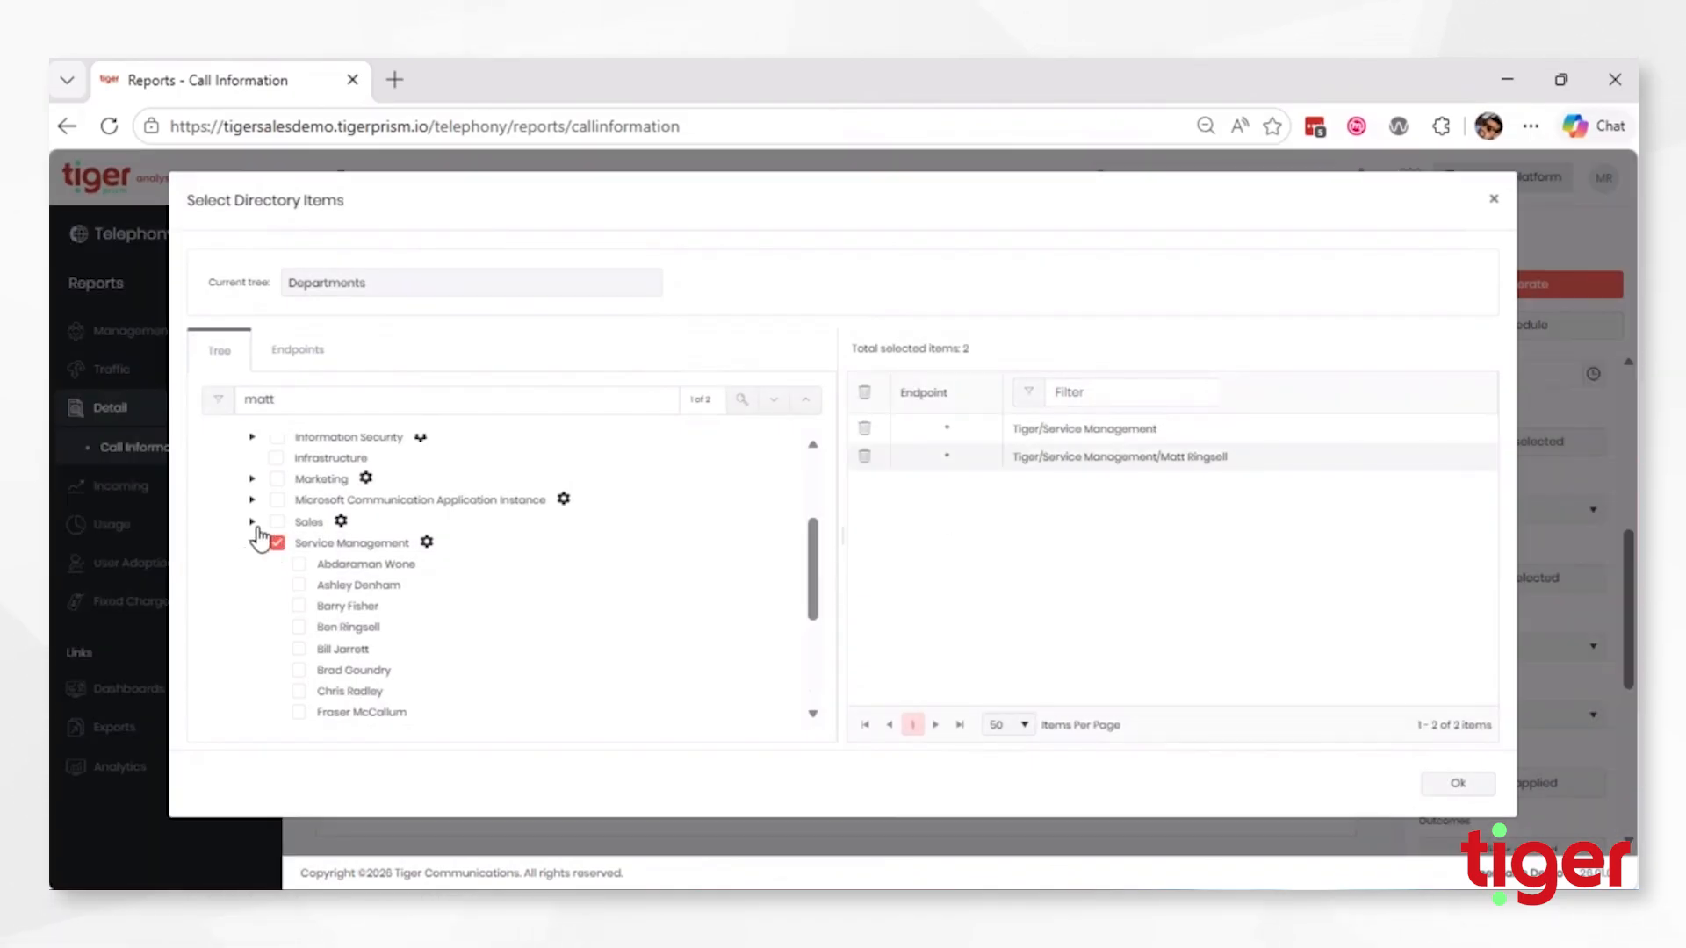
left_click(864, 457)
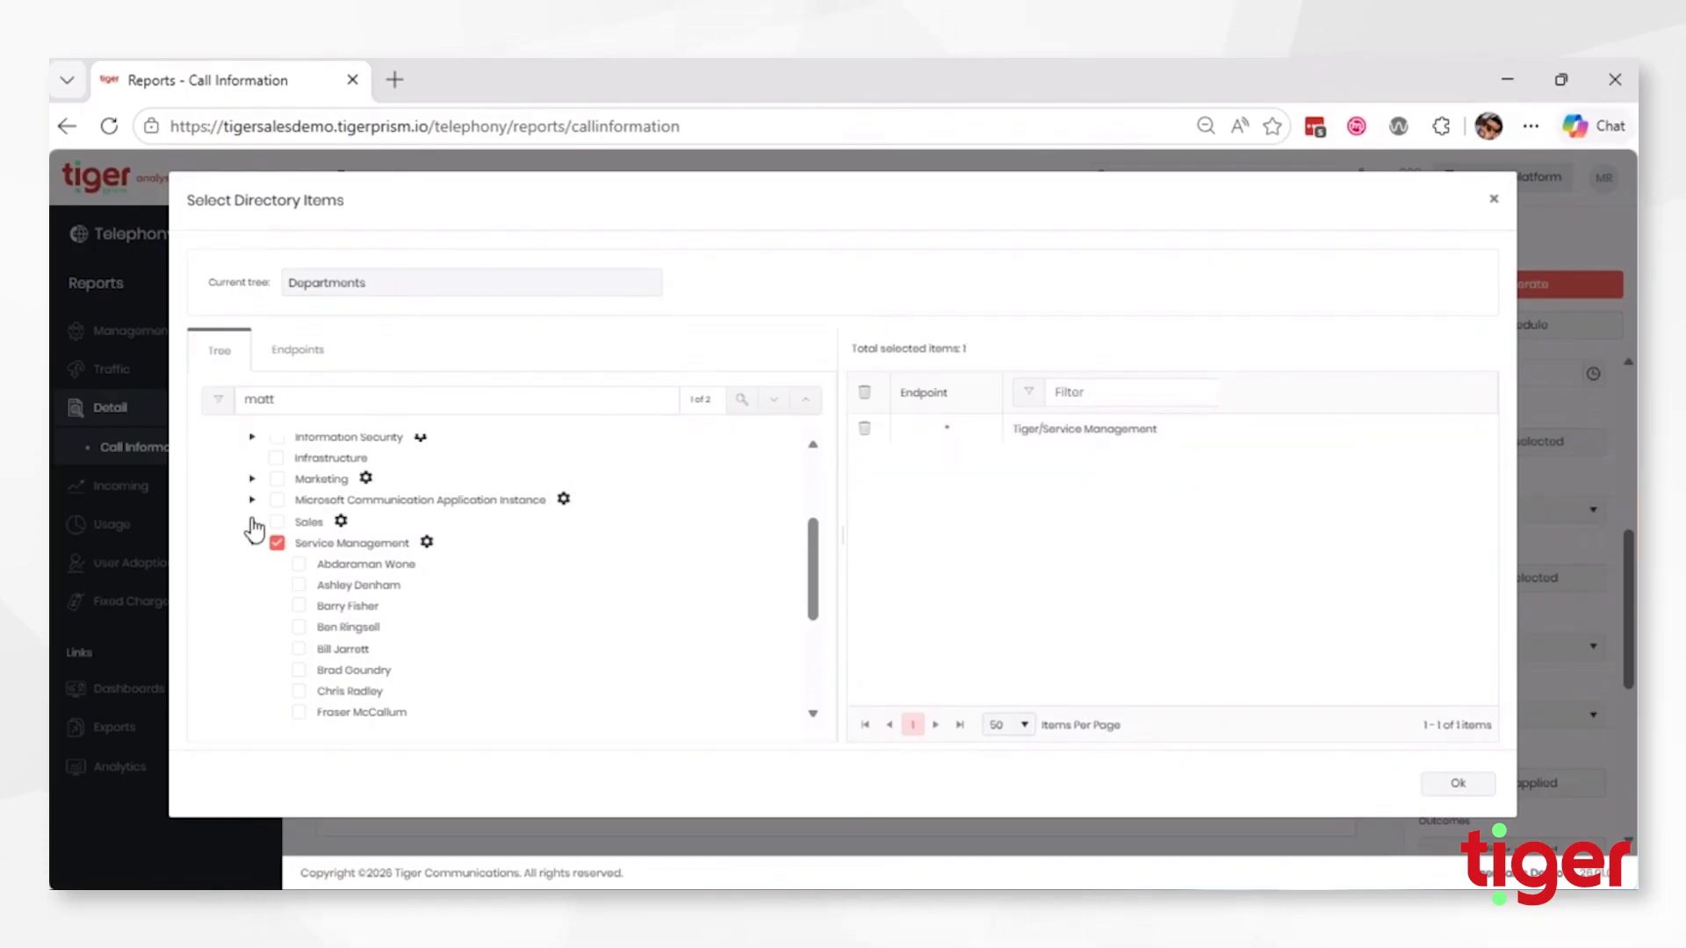
left_click(252, 522)
left_click(304, 546)
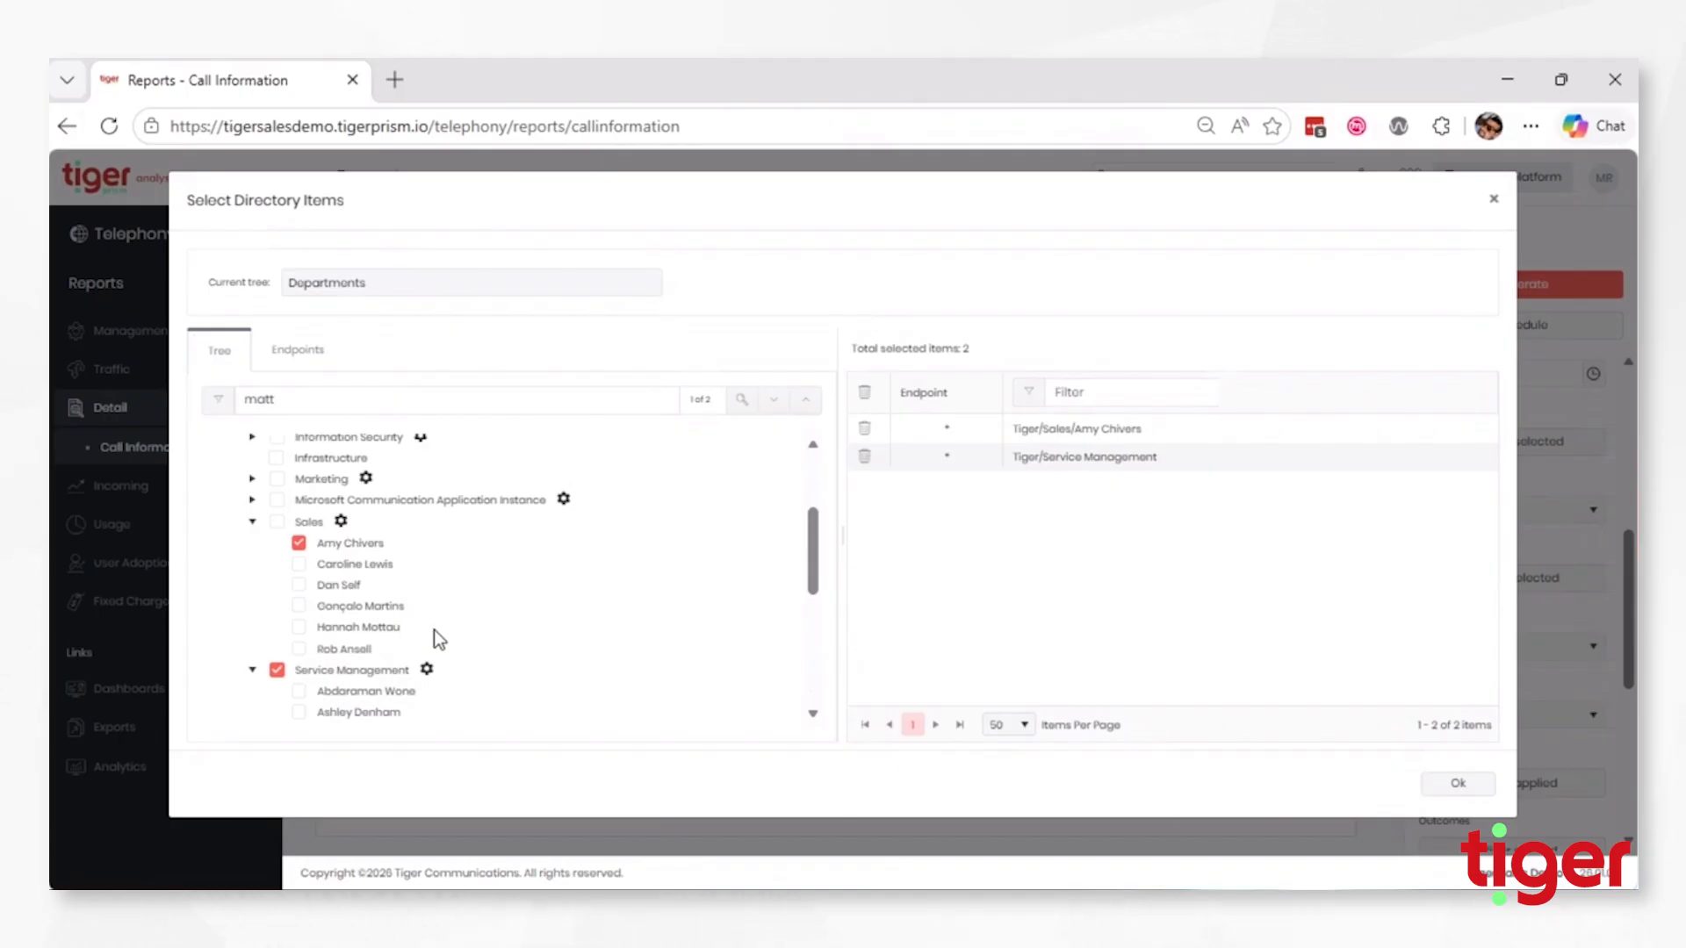
Show the individual endpoints and filter their organisation path to those containing "service"
left_click(321, 360)
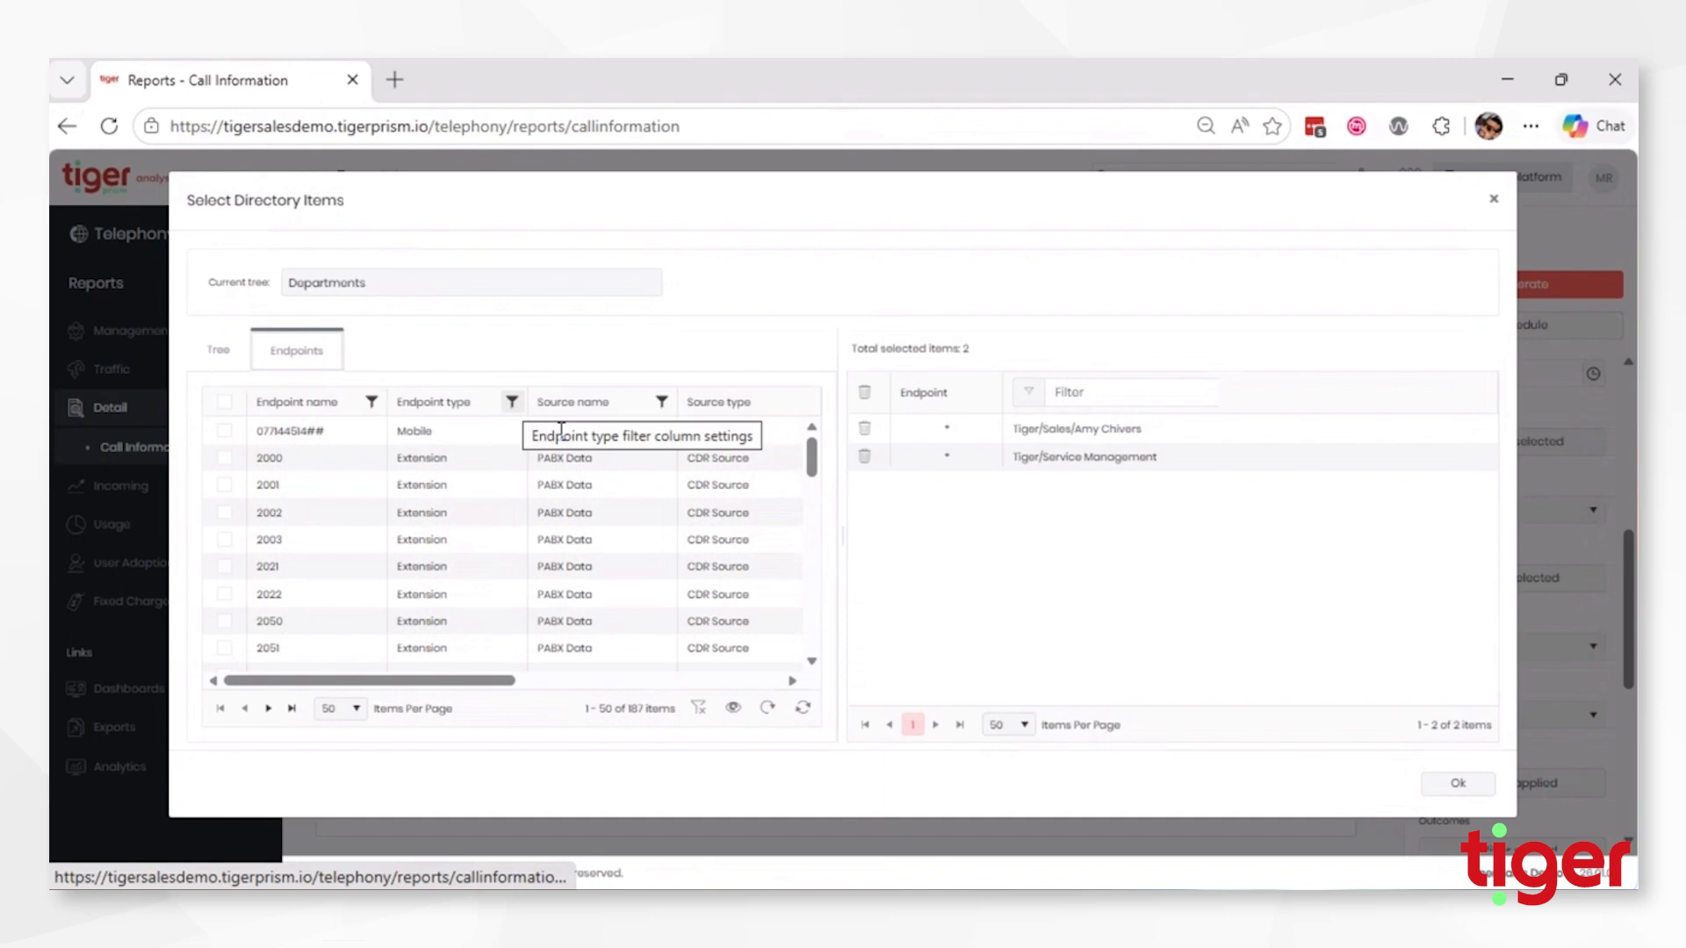
left_click_drag(483, 682, 772, 683)
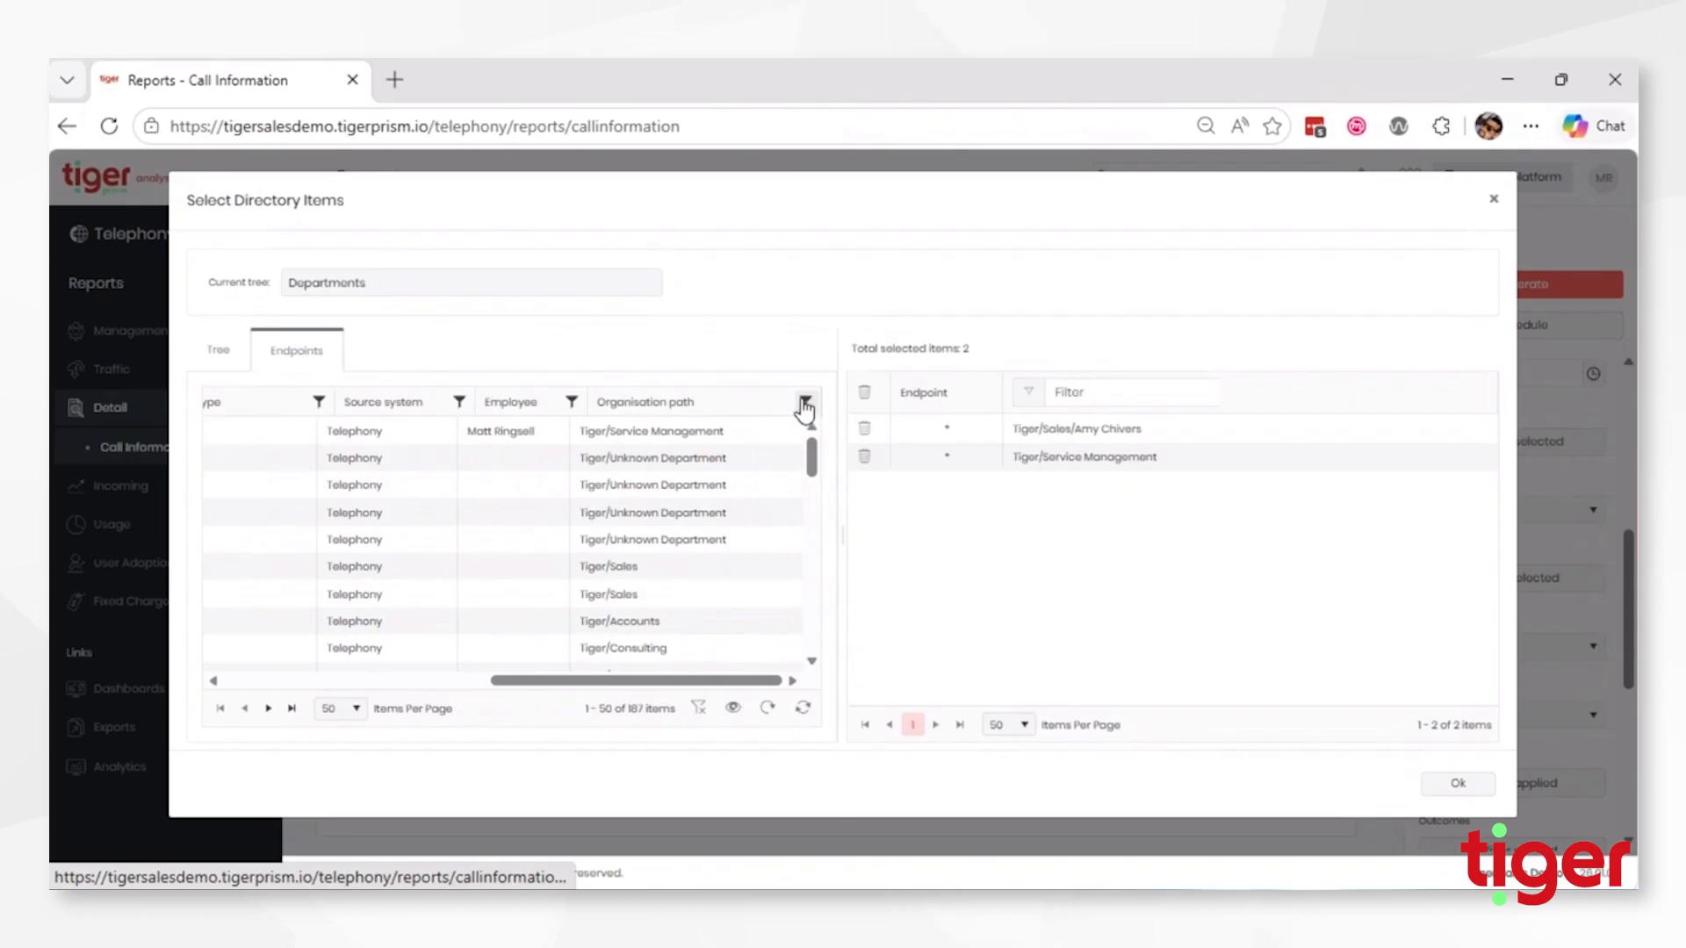
left_click(804, 403)
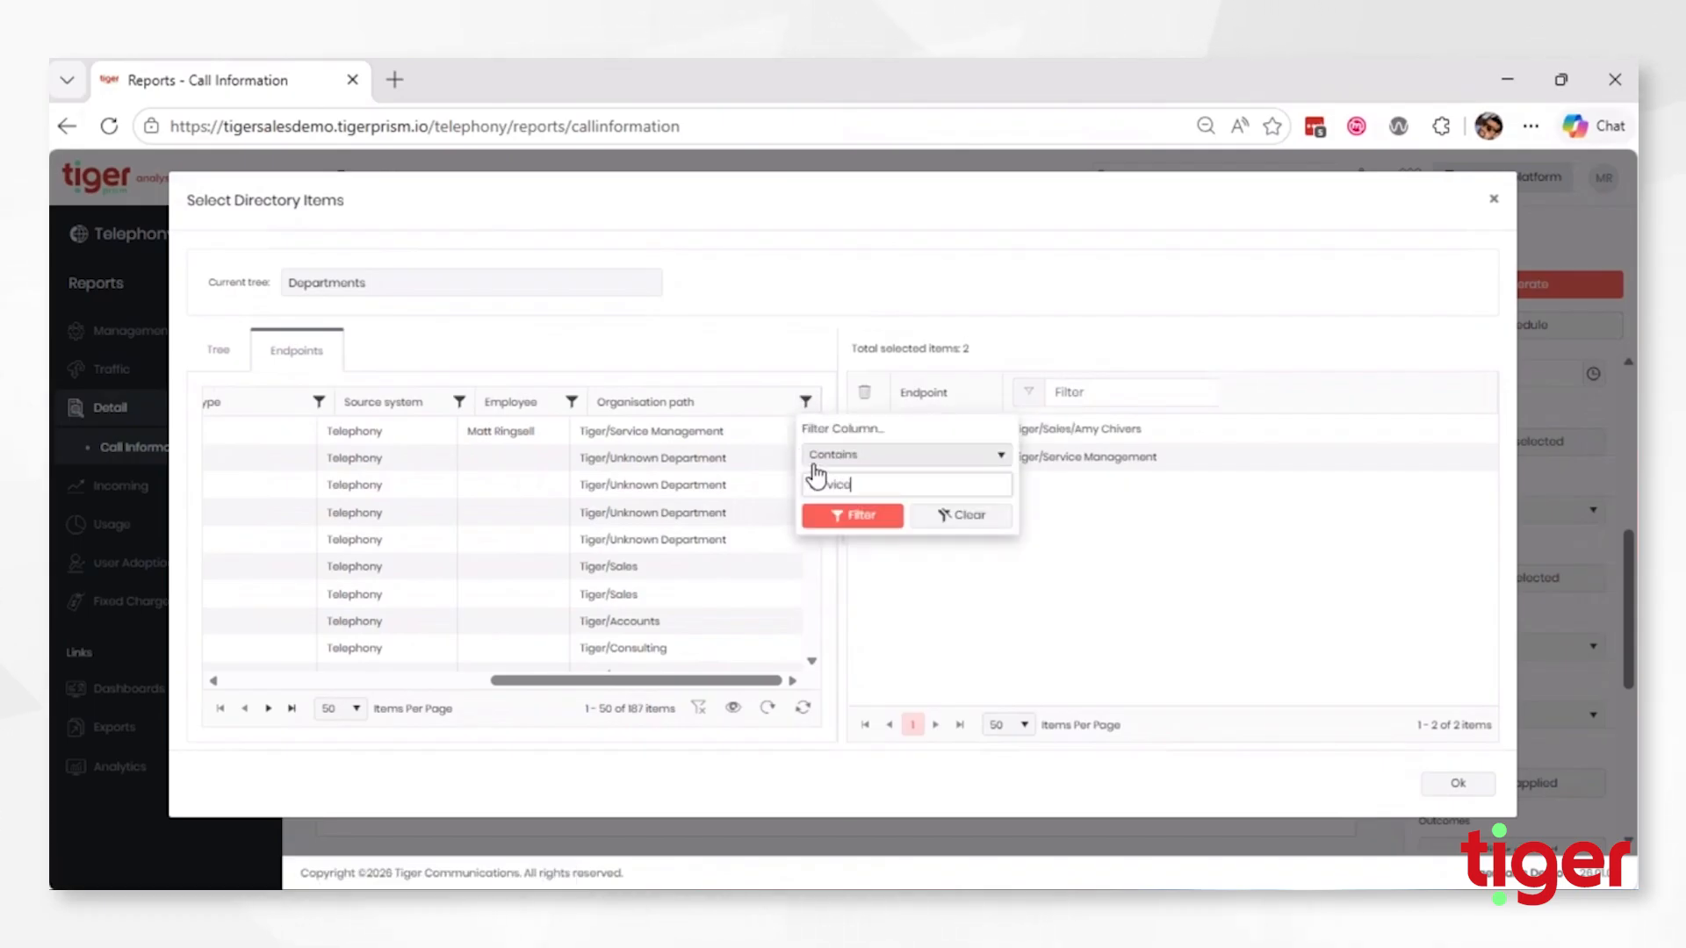
left_click(851, 516)
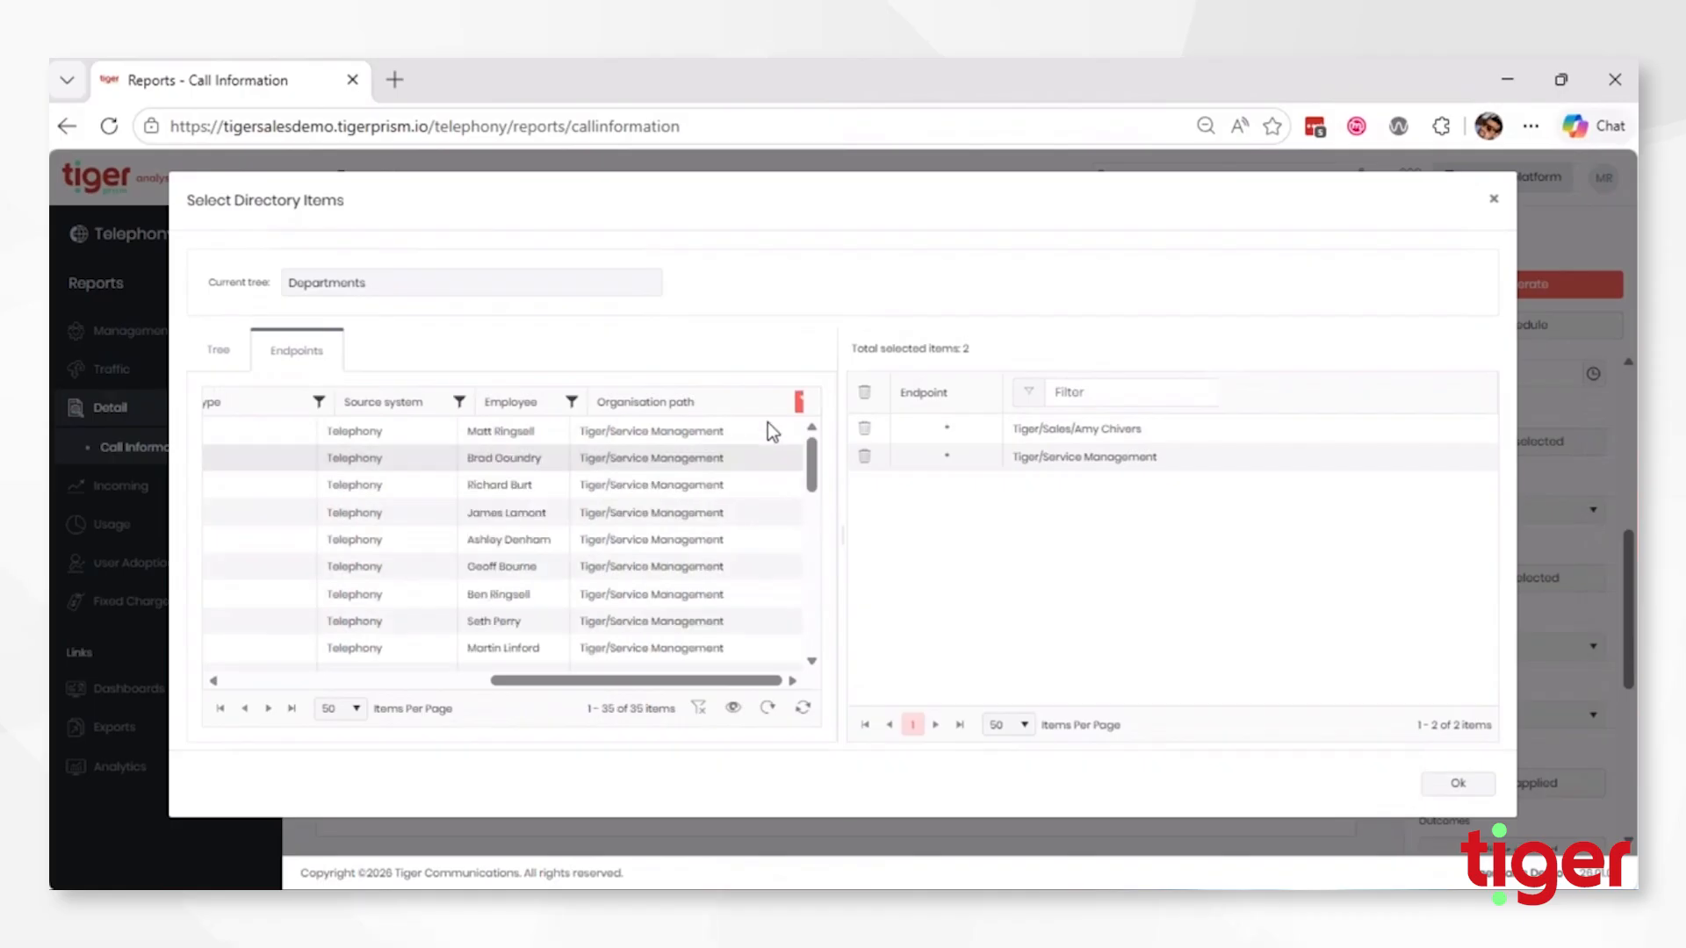
Add extensions 2305 and 2327 from the filtered endpoints to the selected items
left_click_drag(621, 682, 383, 637)
scroll(351, 514, "down", 2)
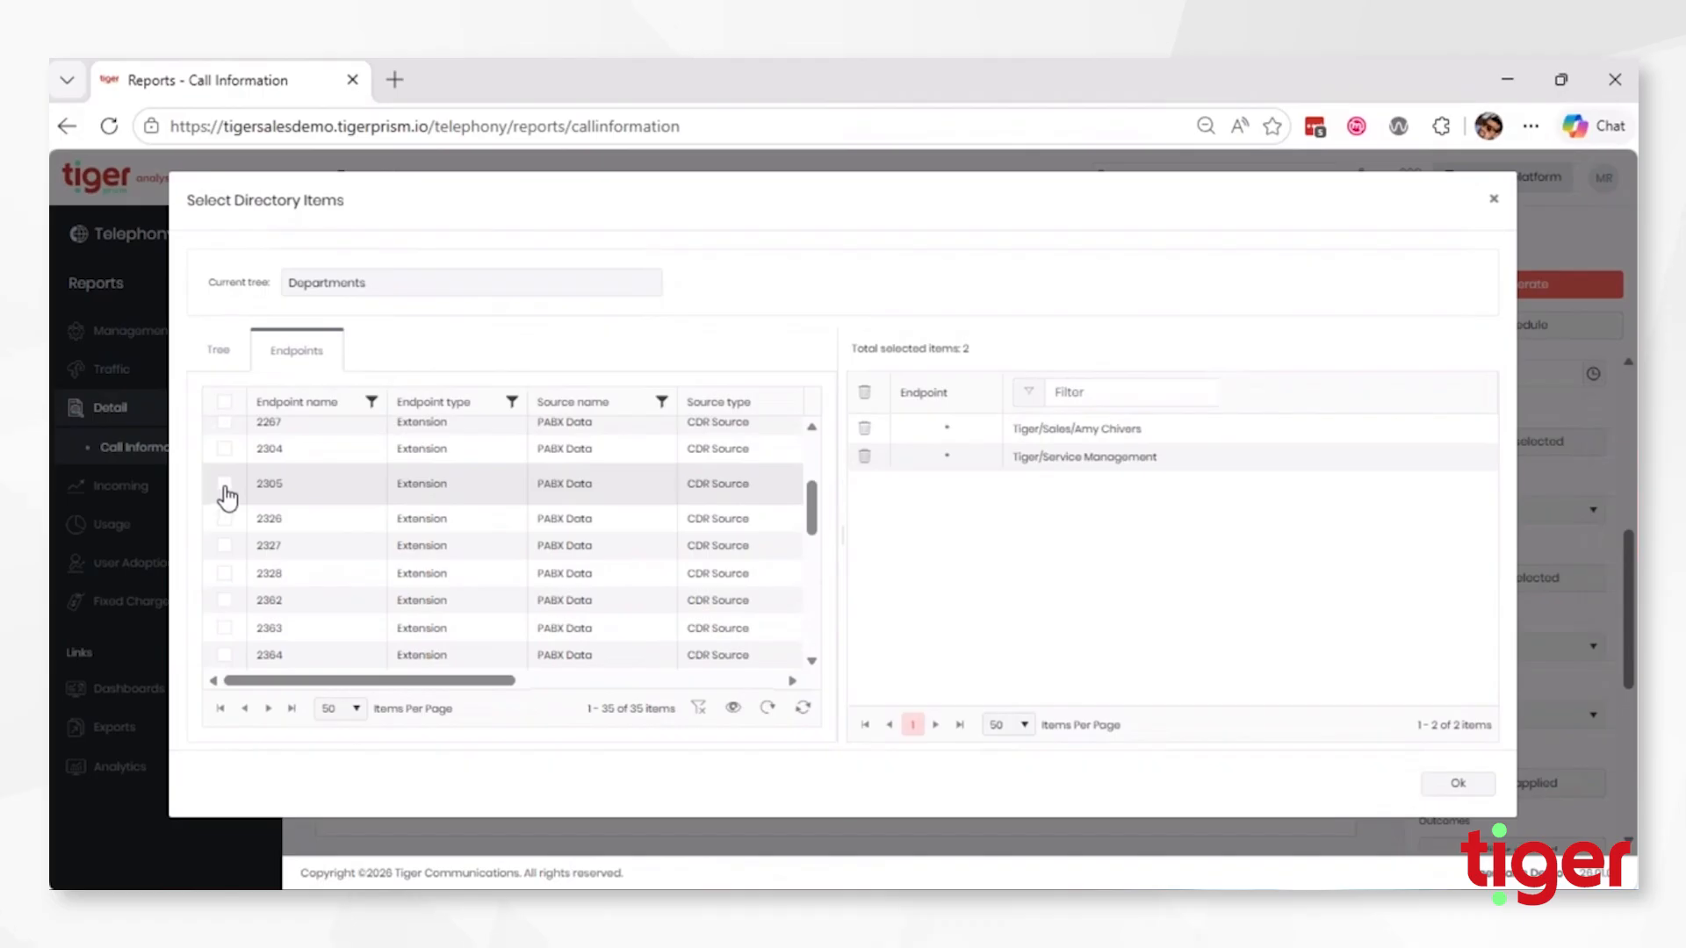
left_click(226, 490)
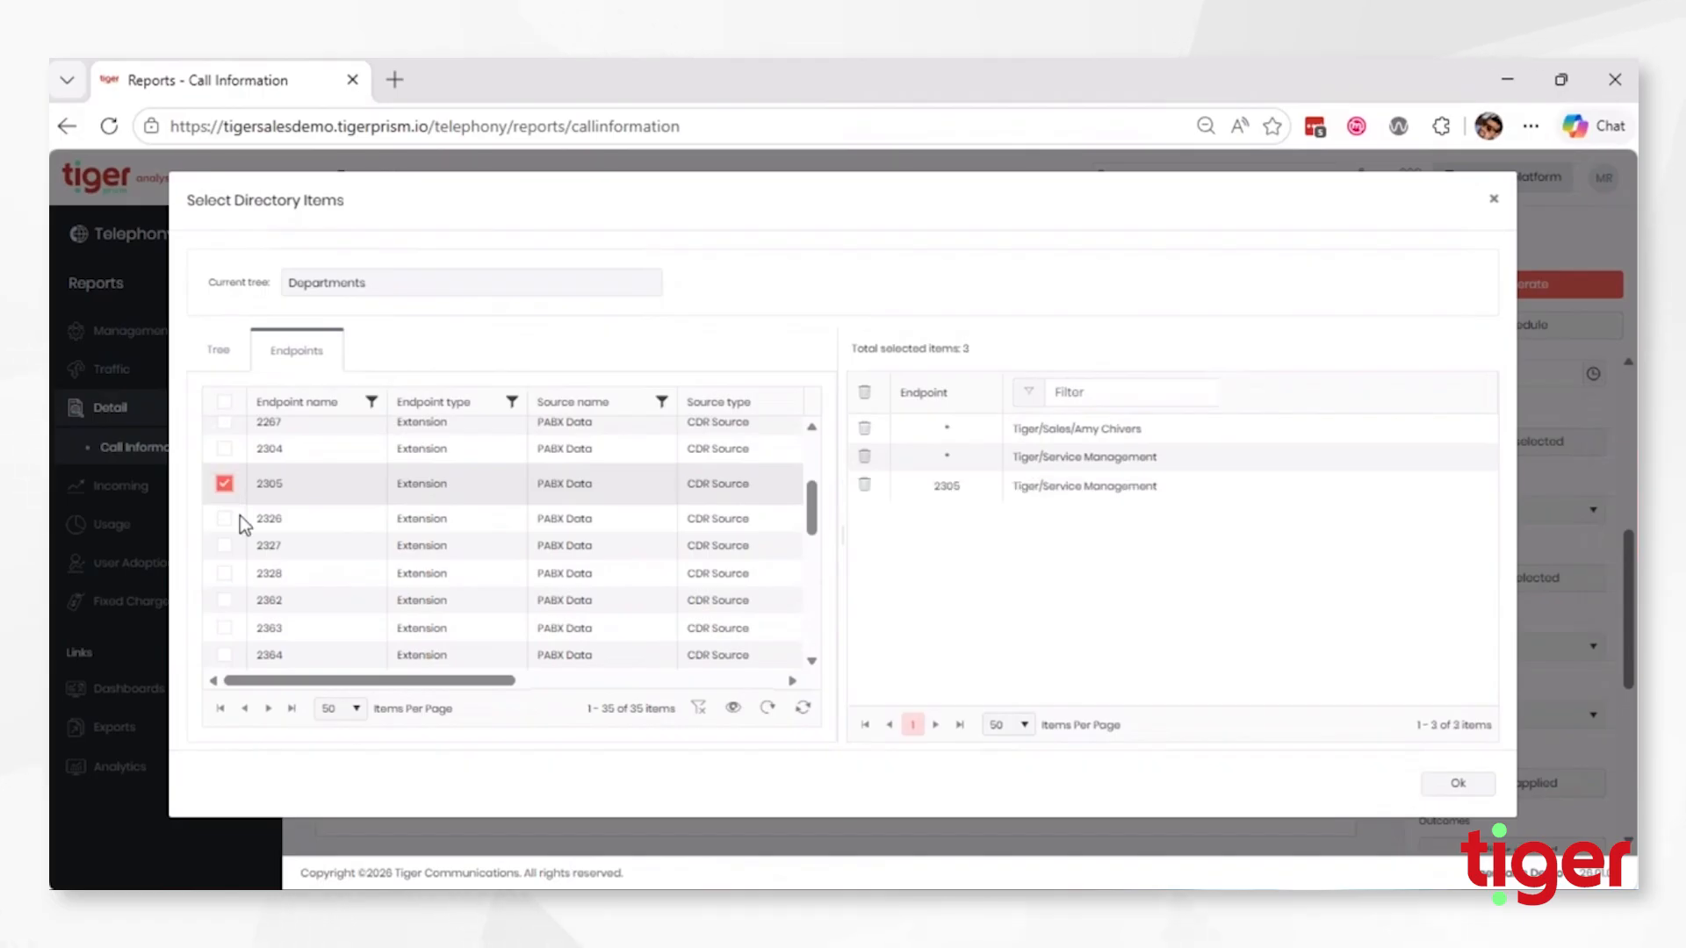
left_click(225, 548)
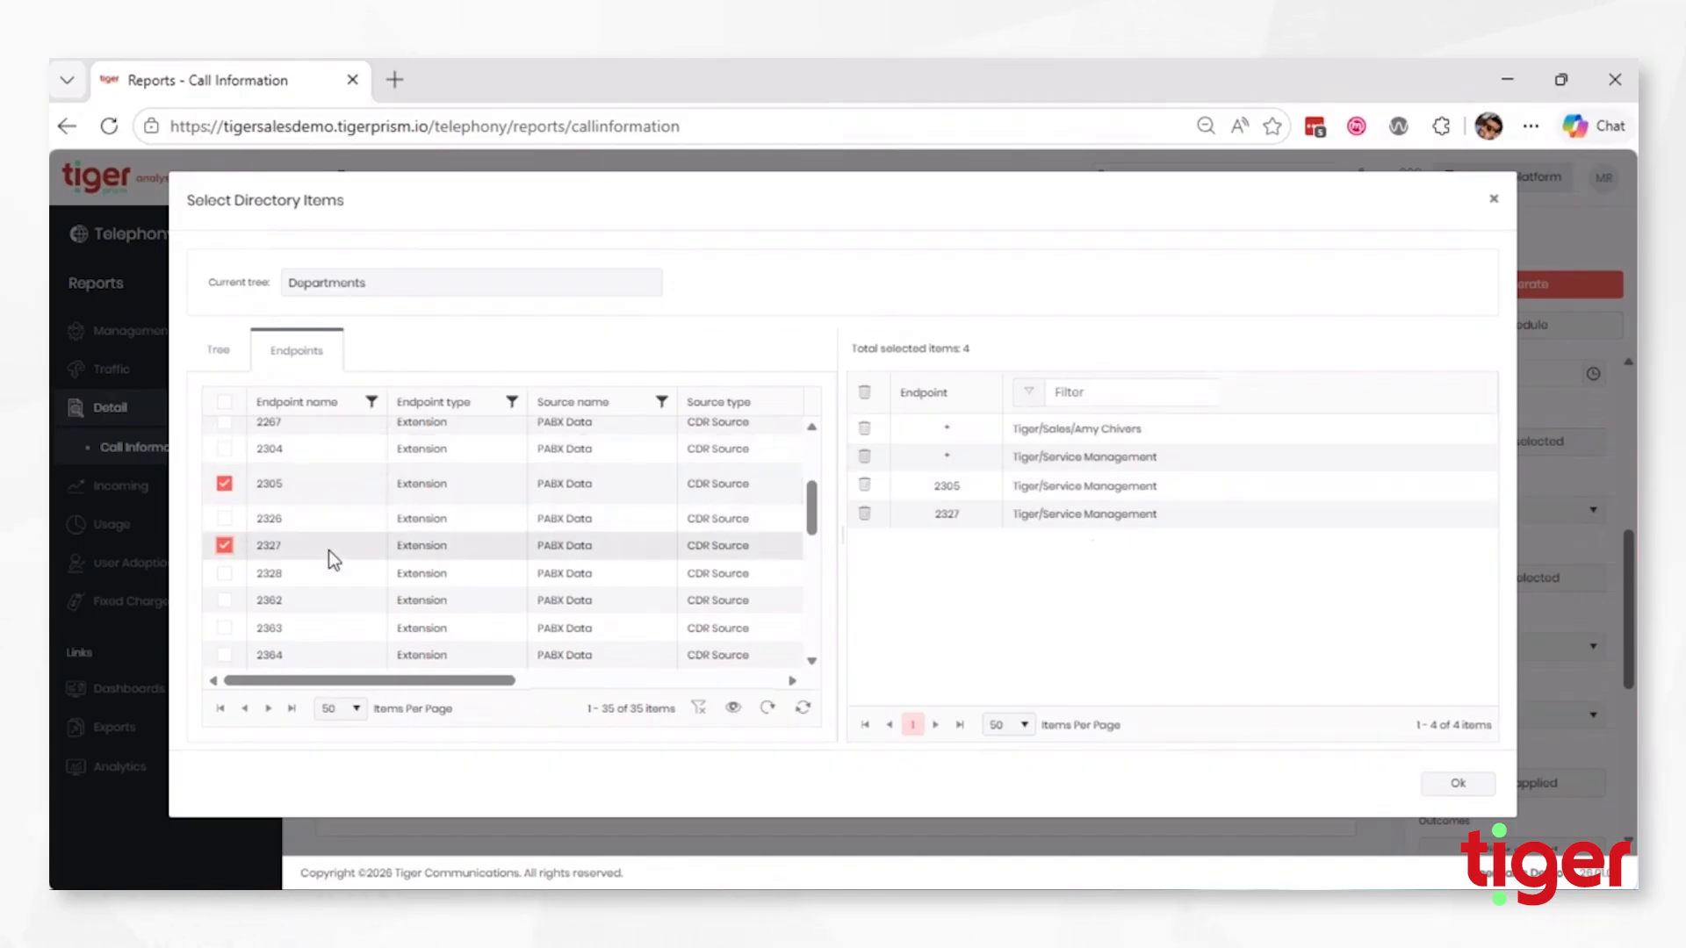
Remove the whole Service Management department entry from the selected directory items
scroll(321, 552, "up", 3)
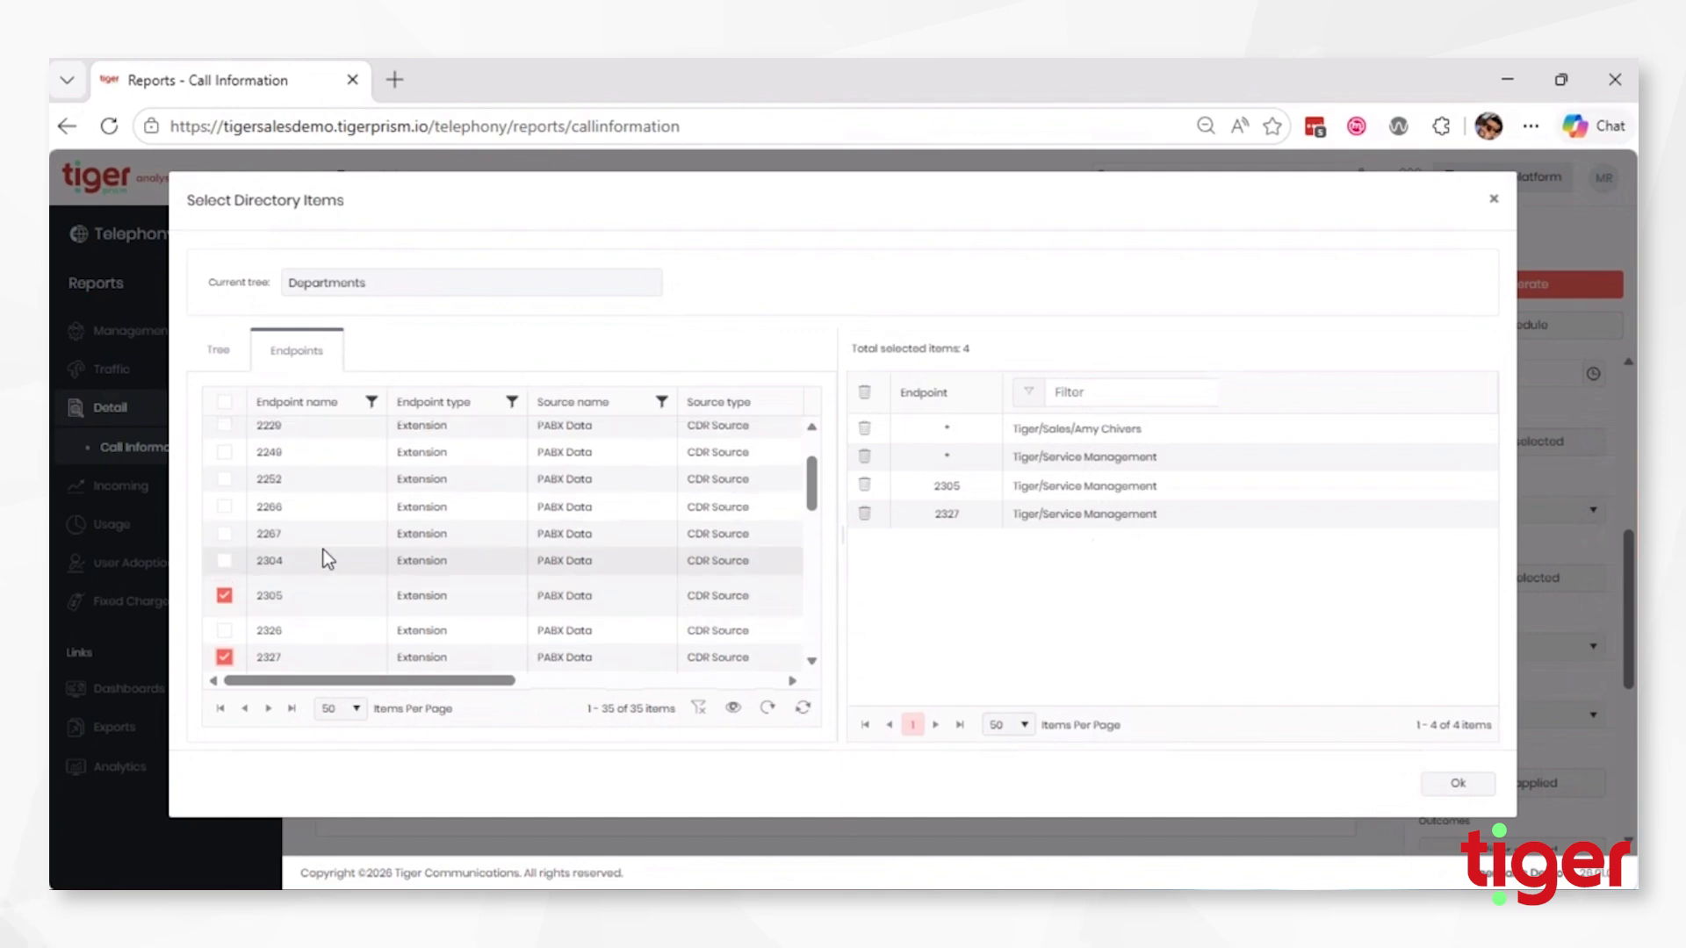
scroll(324, 550, "up", 2)
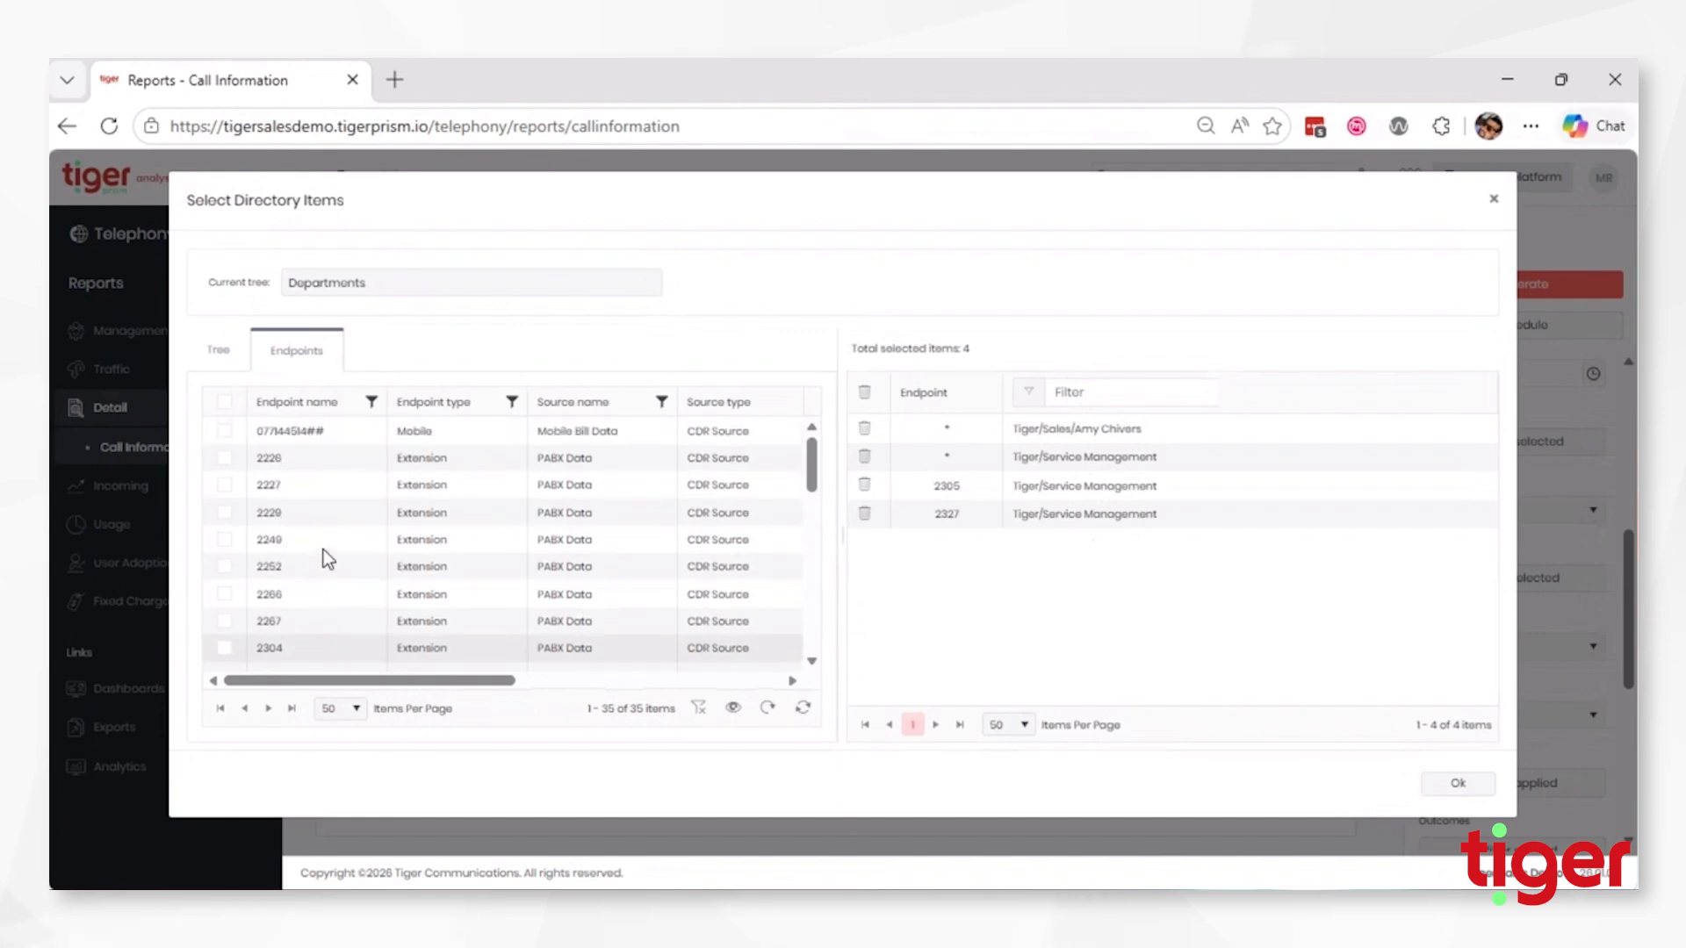
left_click(865, 458)
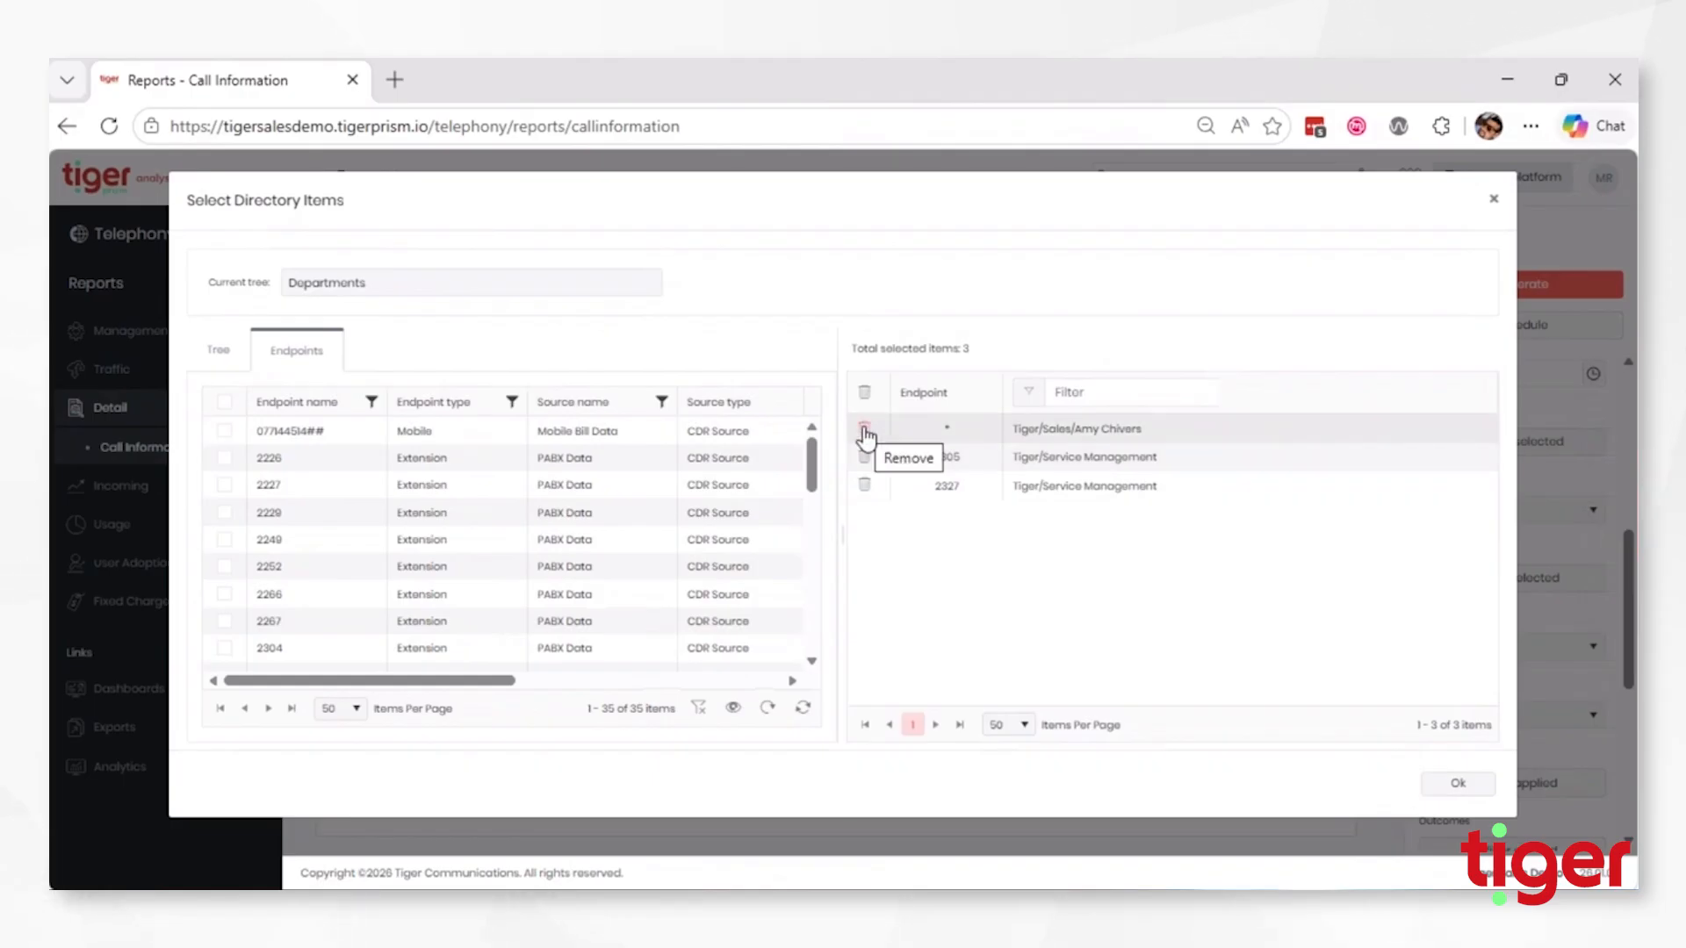
Remove the Sales employee from the selected items, and filter the endpoint names to those containing 2021
left_click(865, 430)
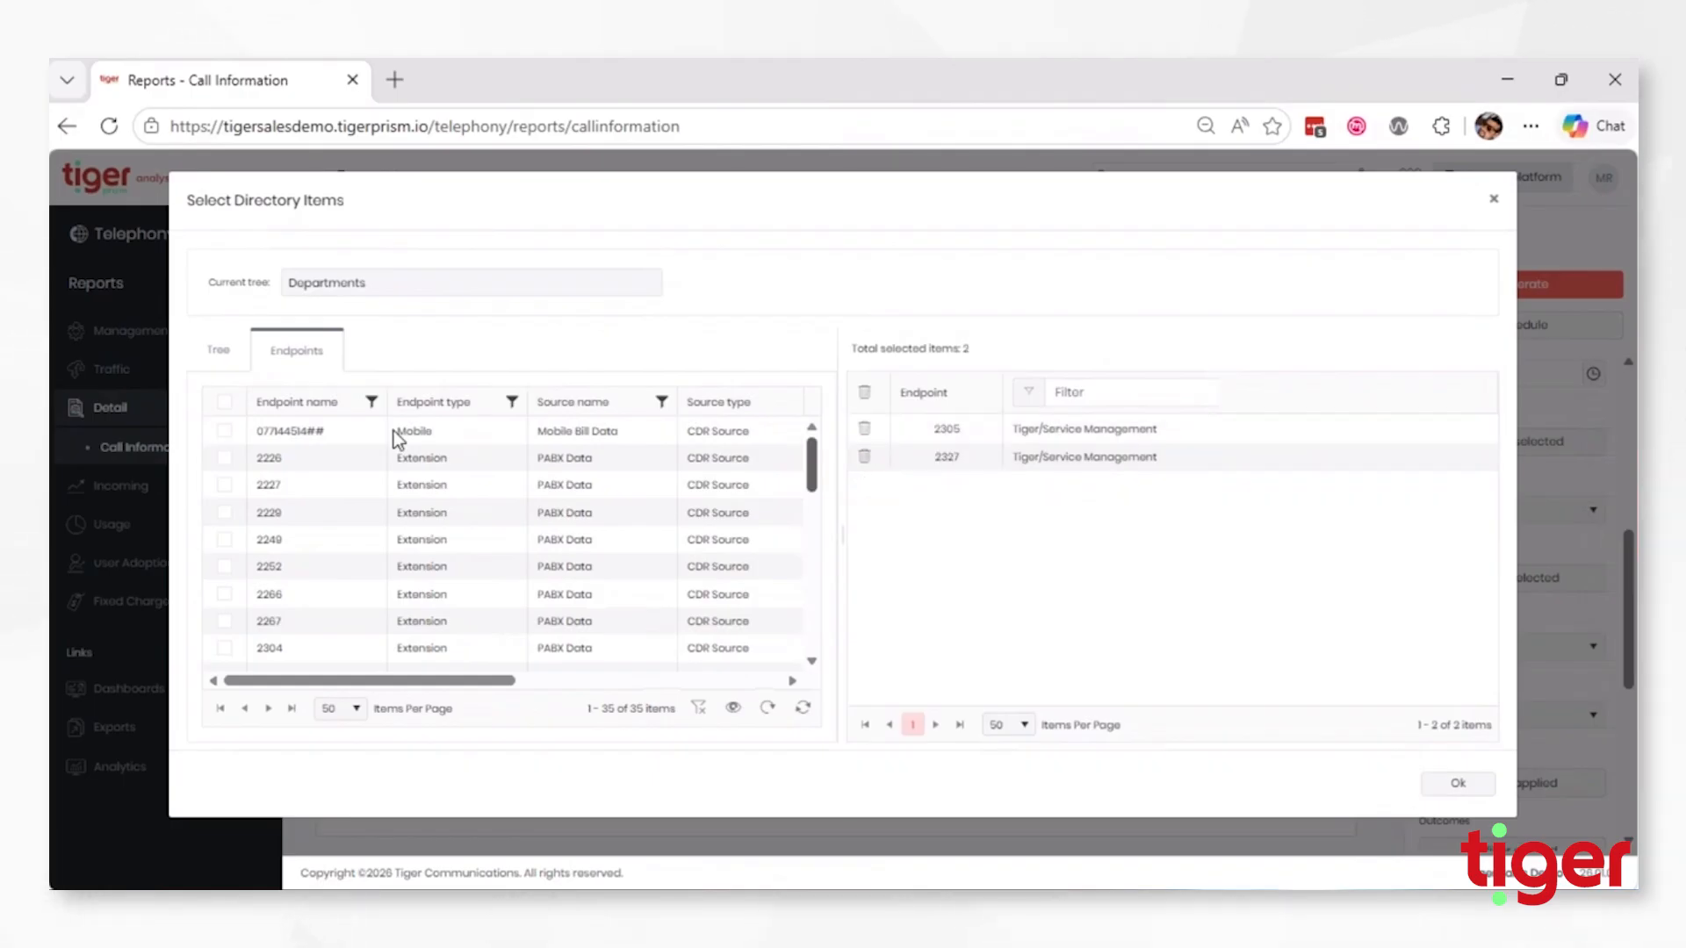
left_click(379, 407)
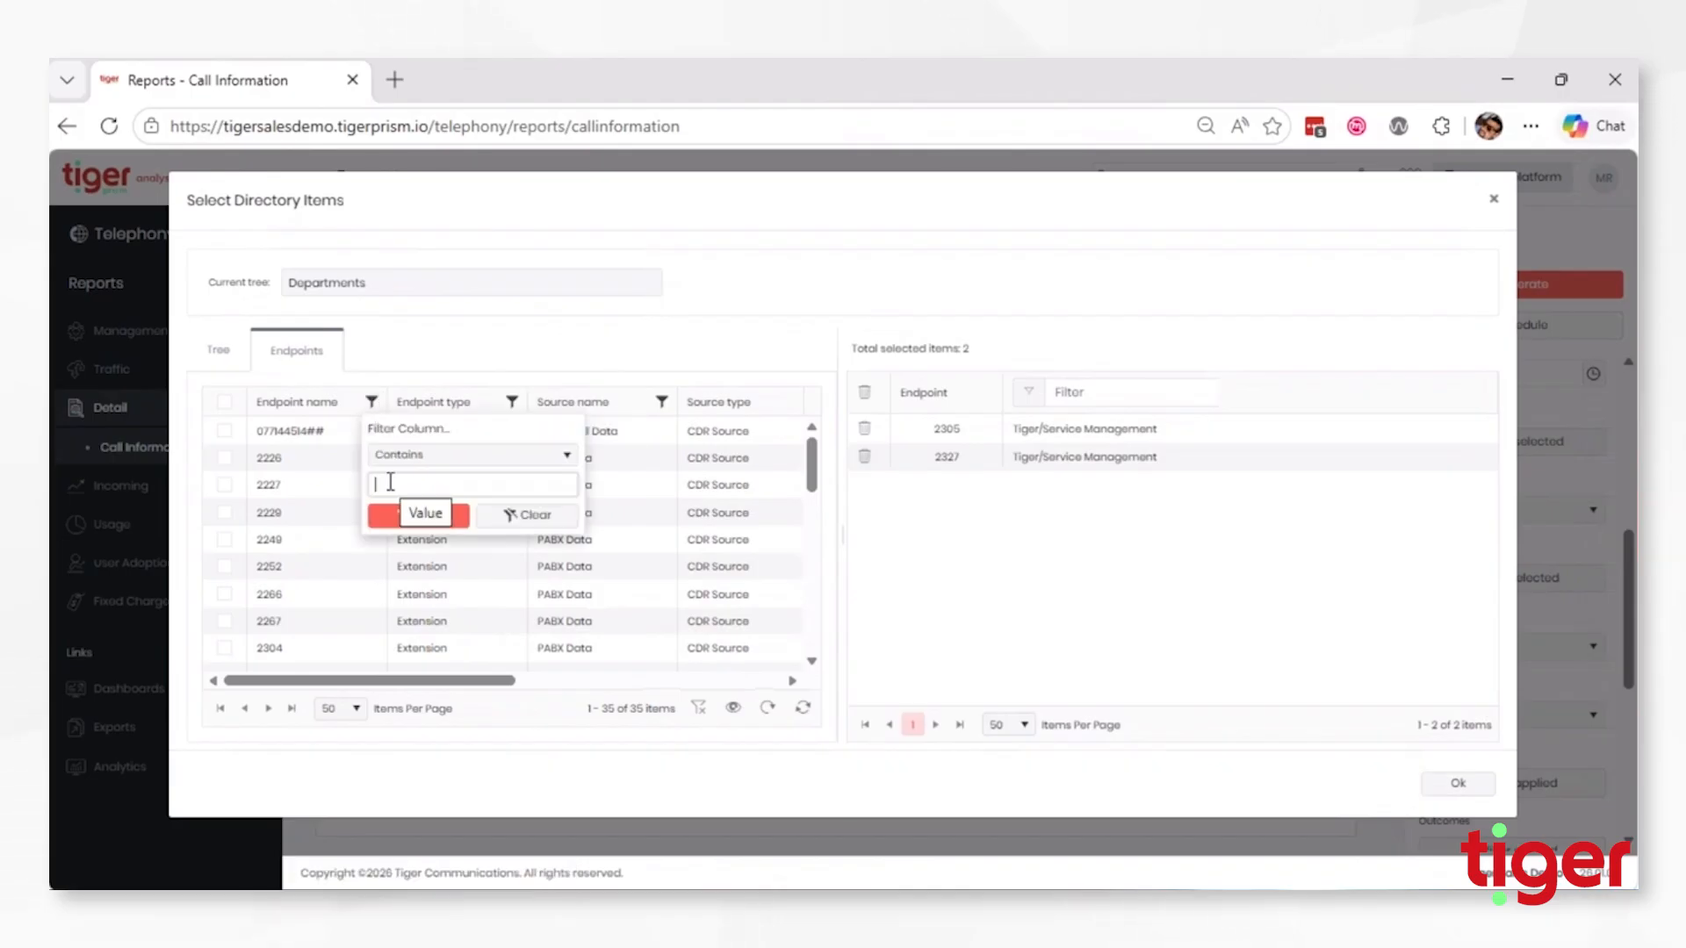
type("20")
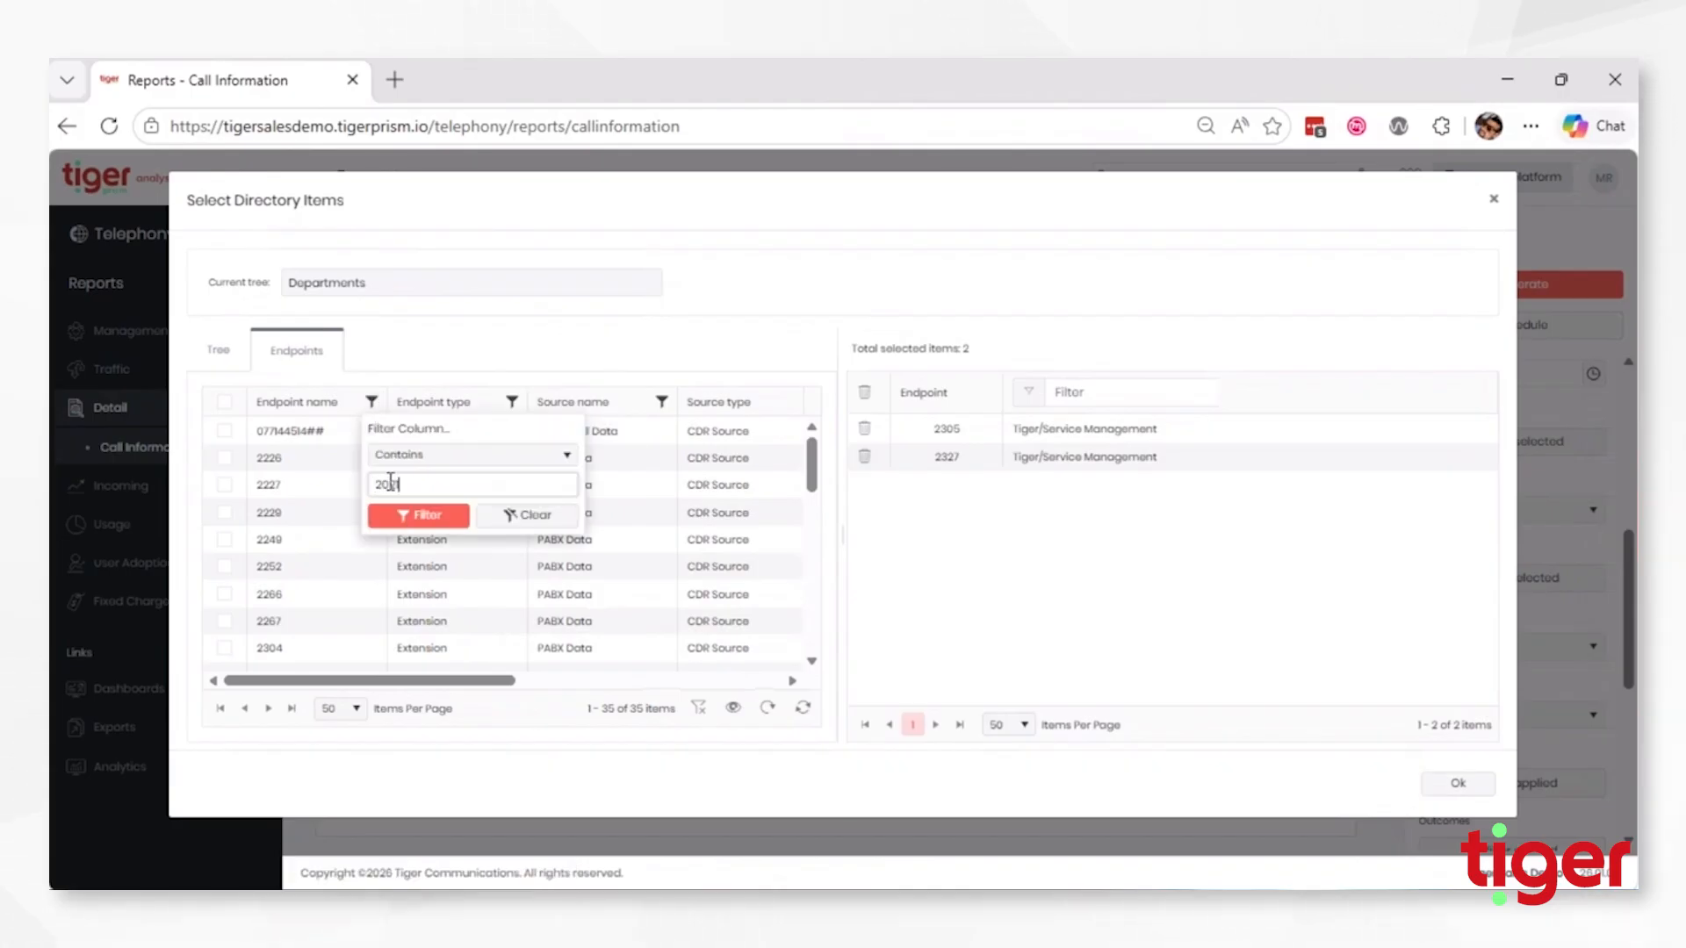
type("21")
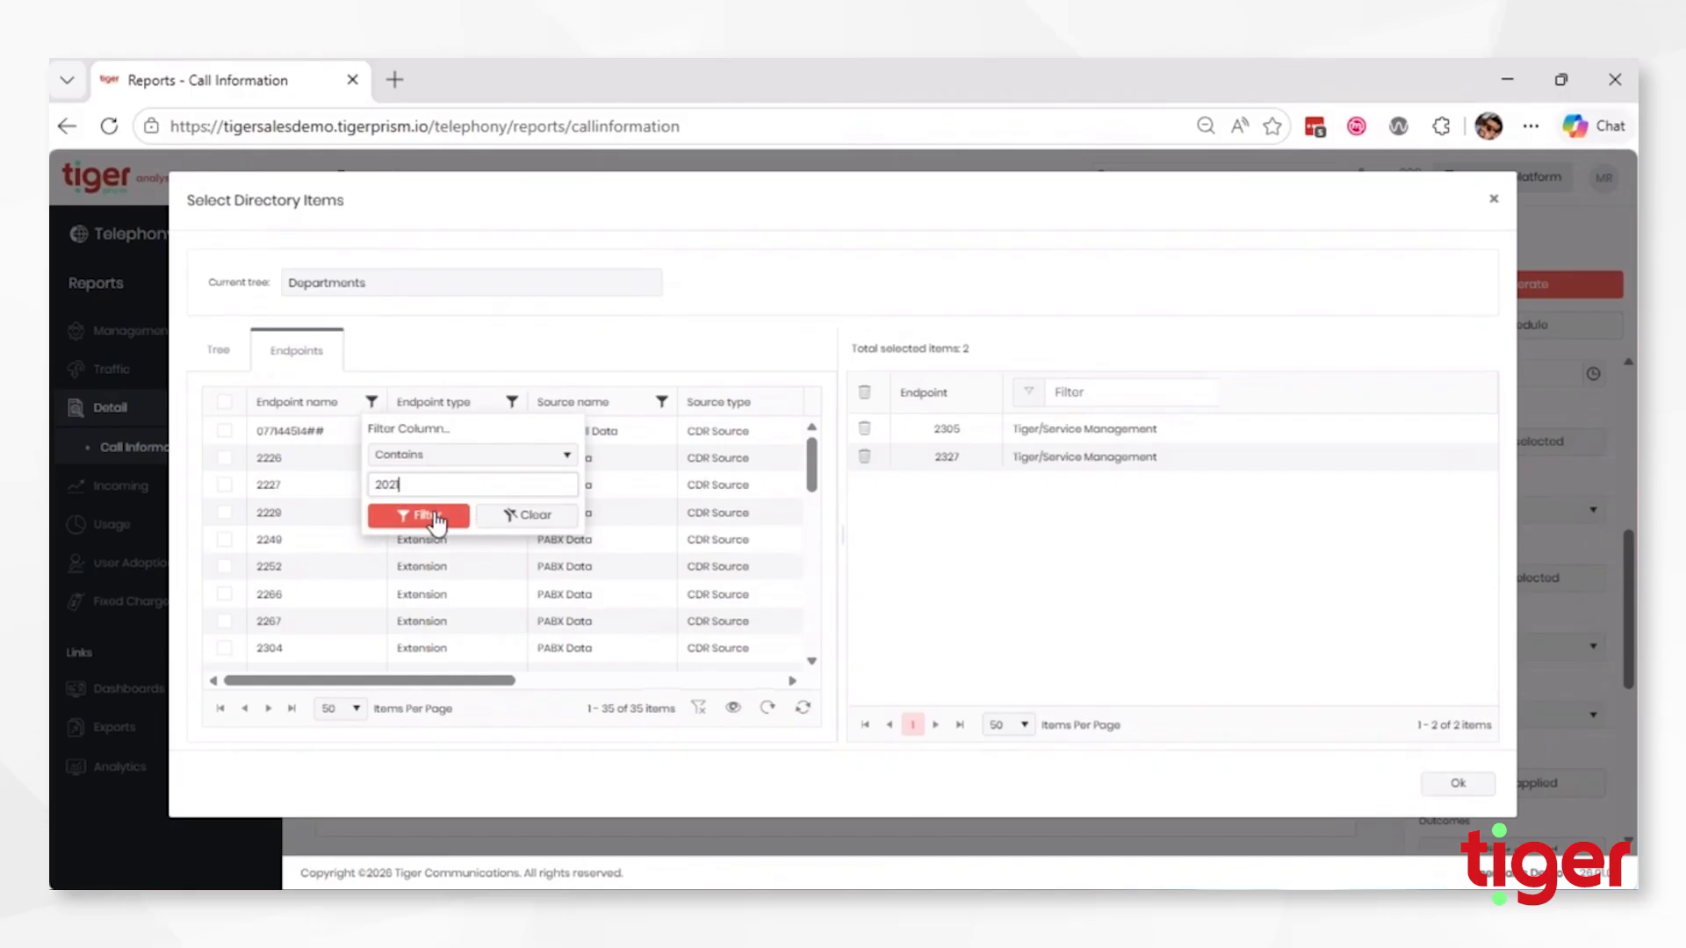
left_click(427, 516)
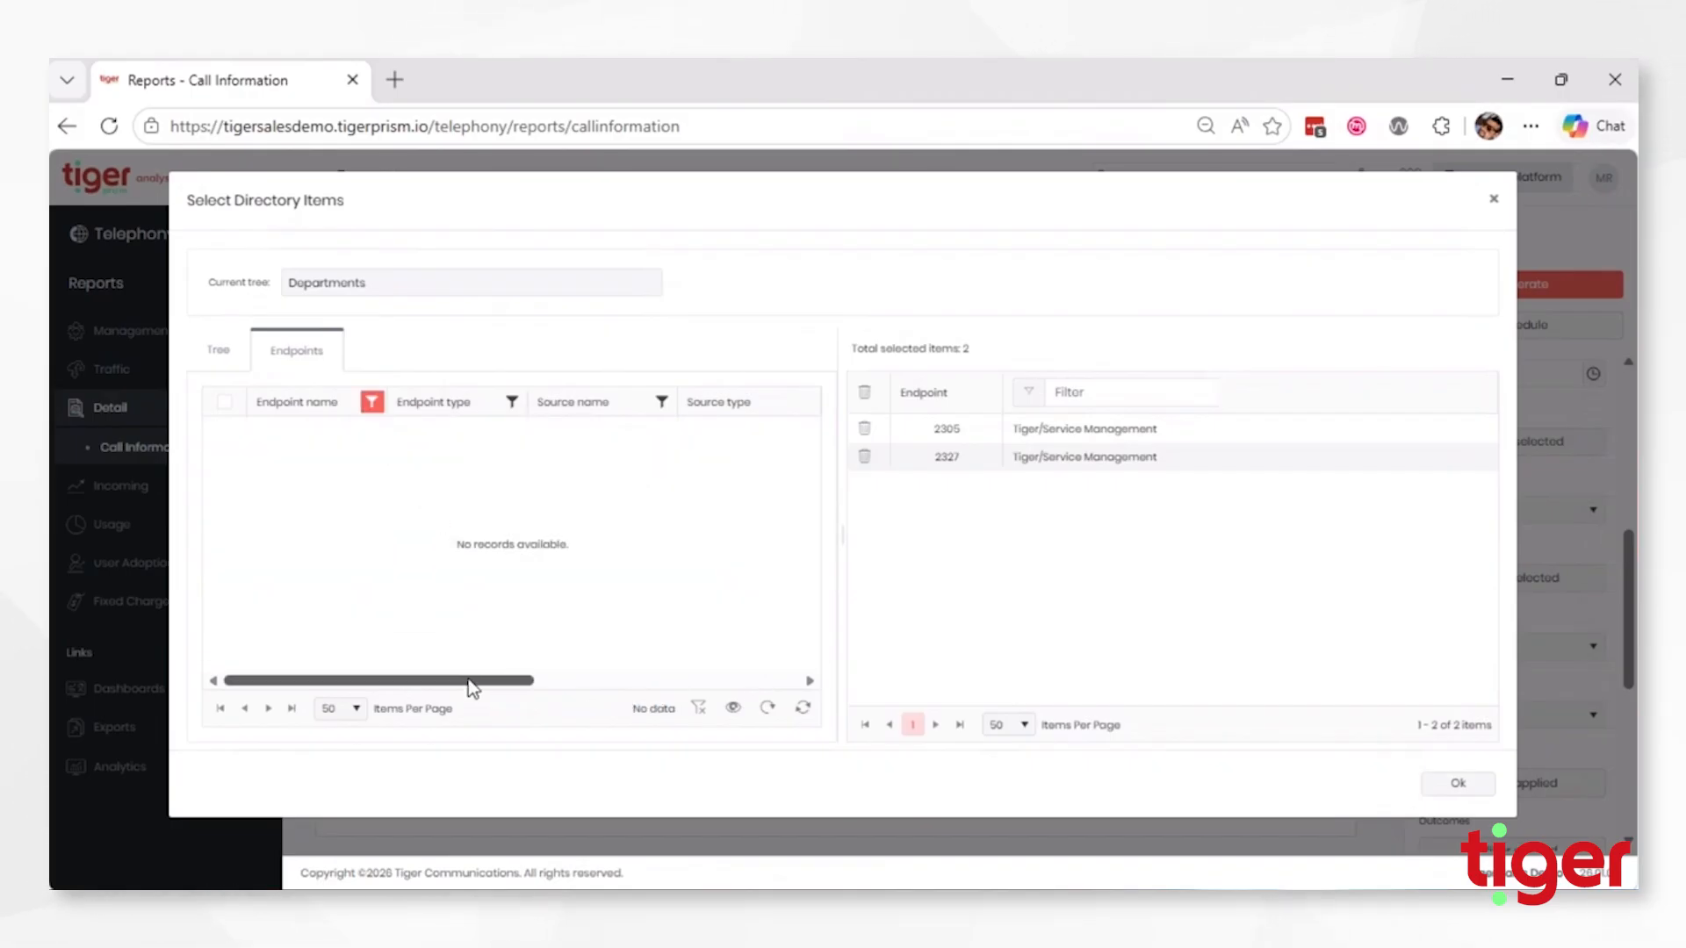
Clear the "service" filter on the organisation path and add extension 2021 to the selected items
left_click_drag(472, 680, 784, 629)
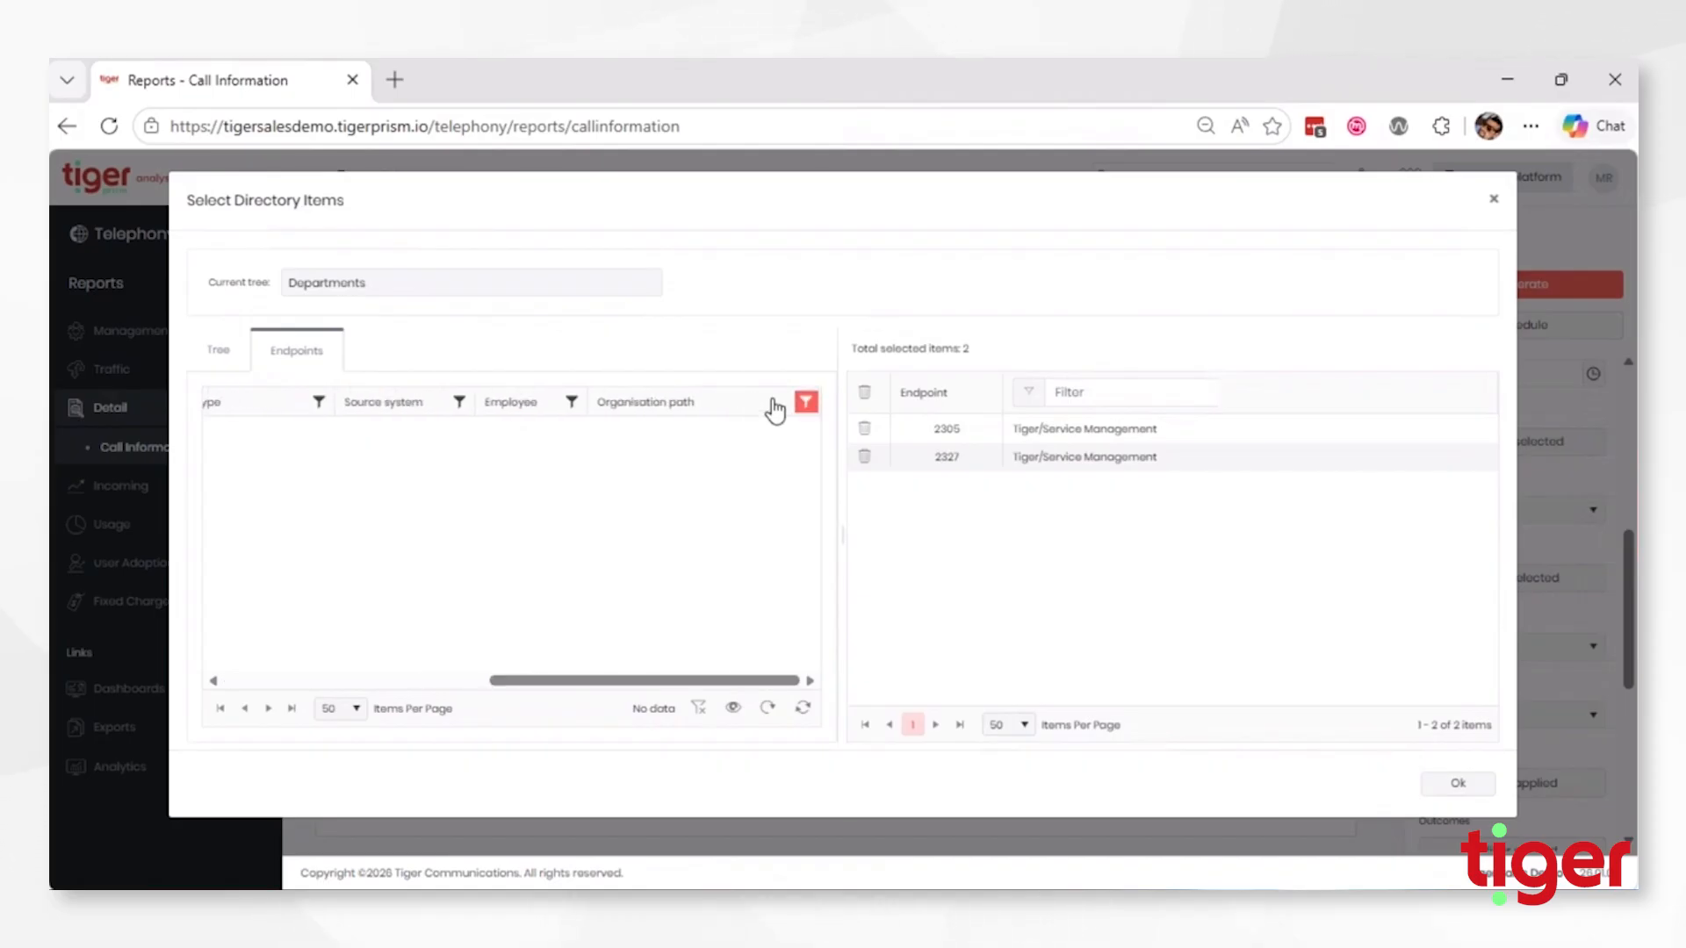
left_click(802, 404)
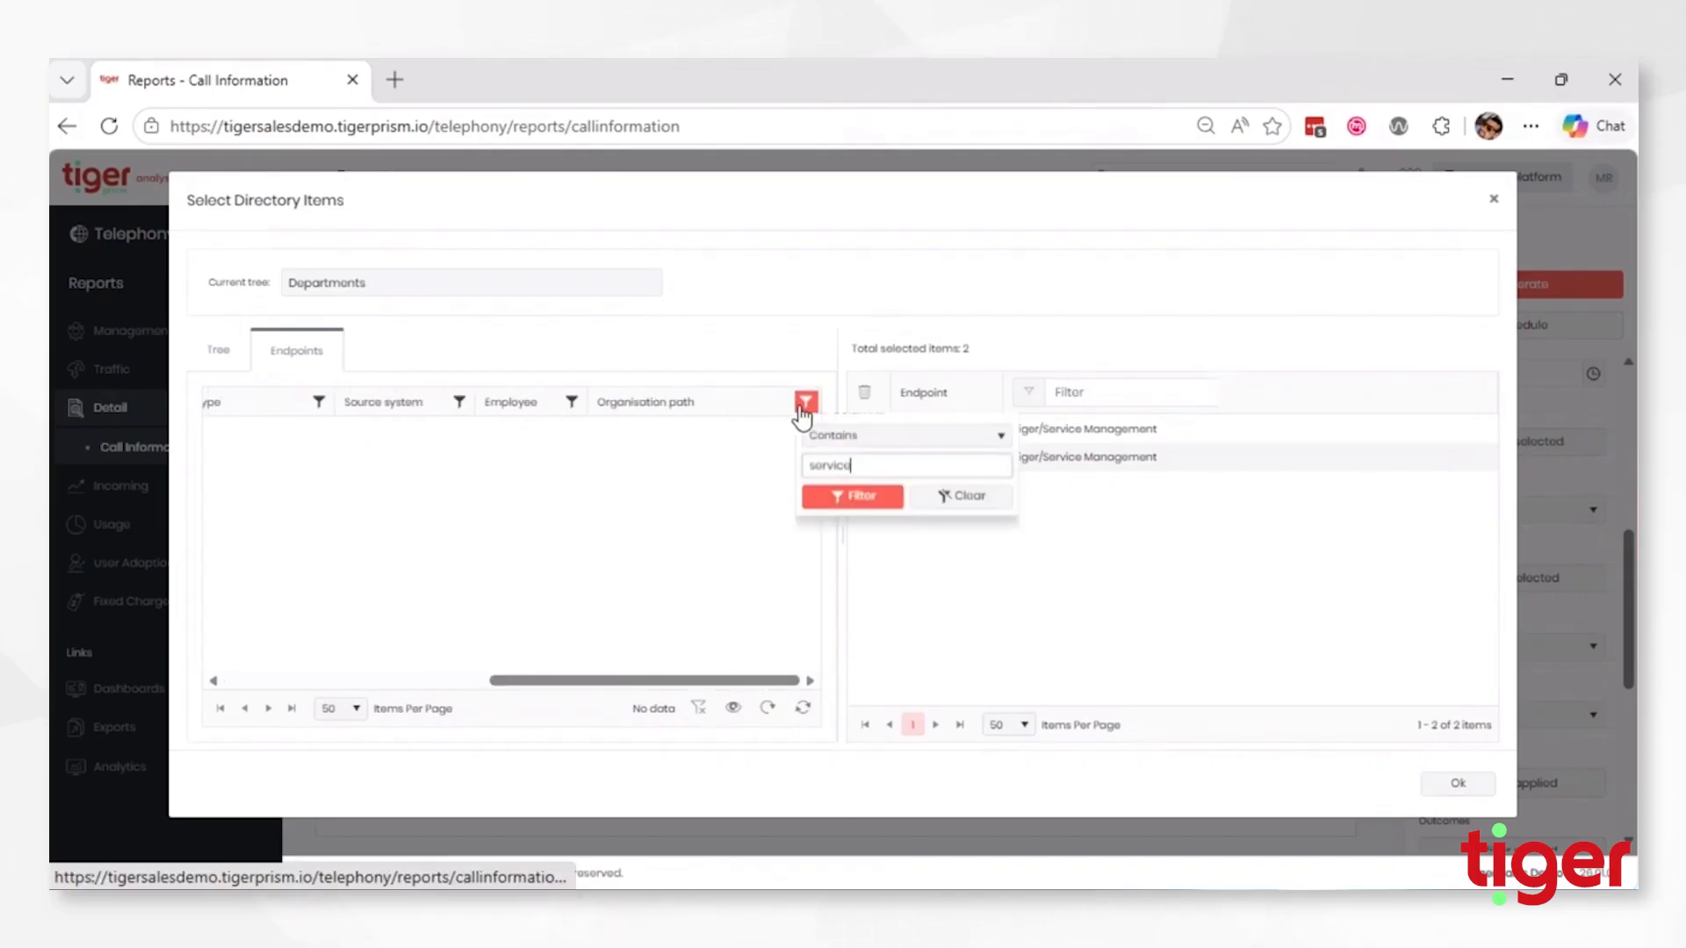
left_click(984, 525)
left_click_drag(713, 683, 406, 686)
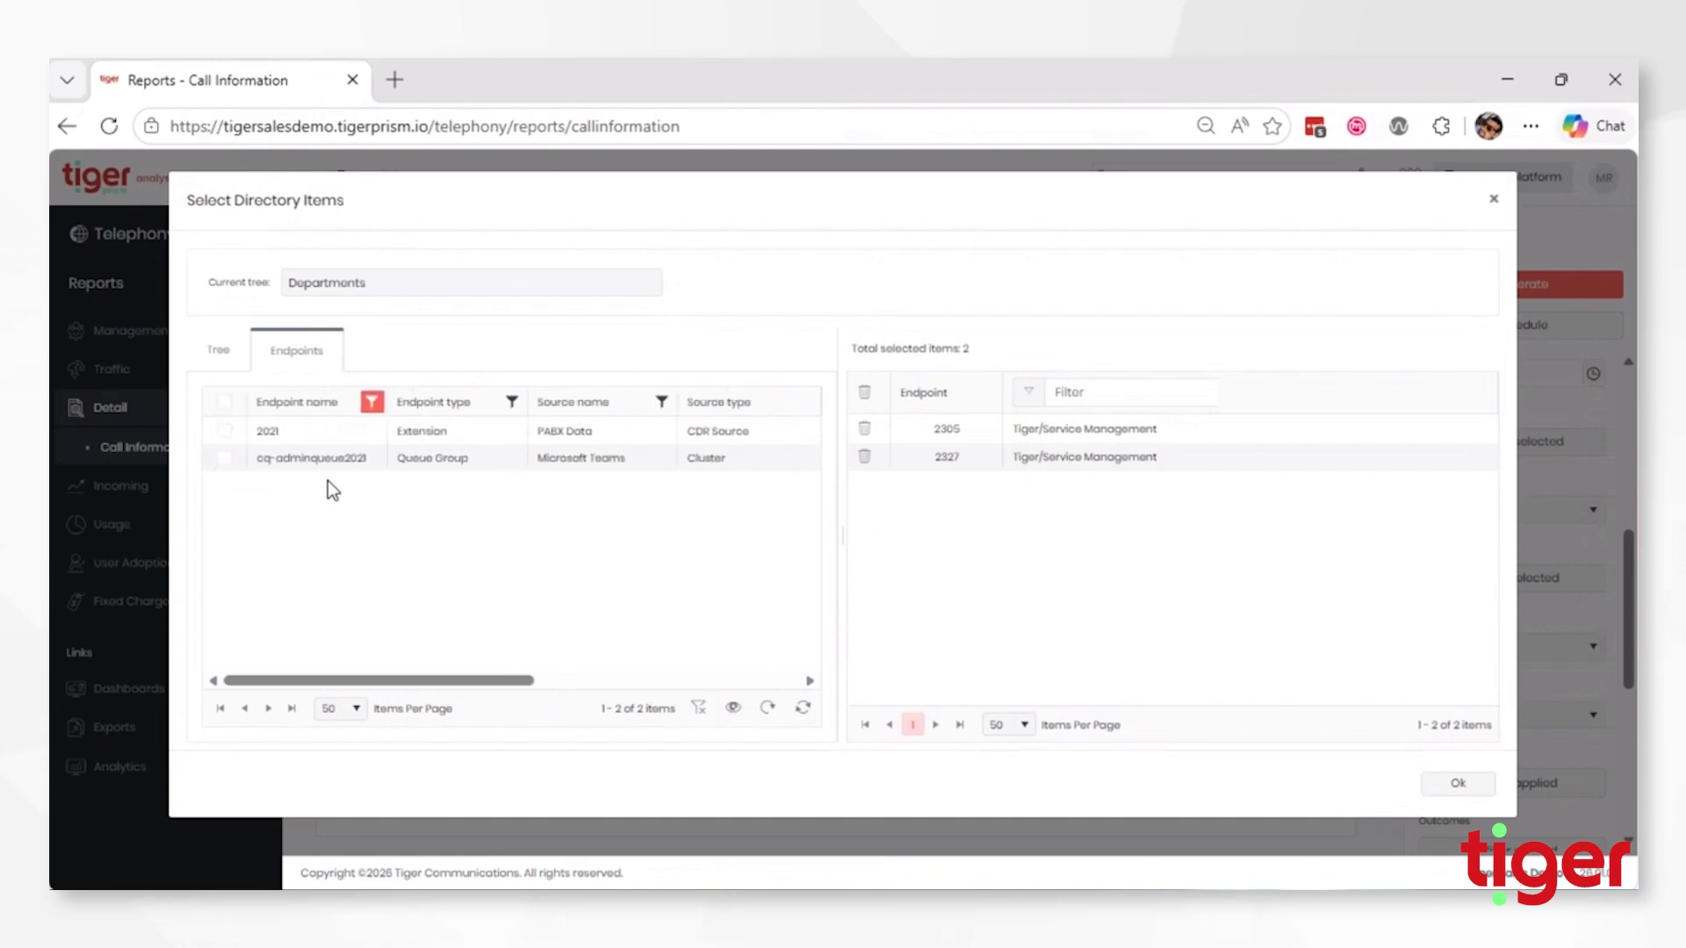
left_click(225, 432)
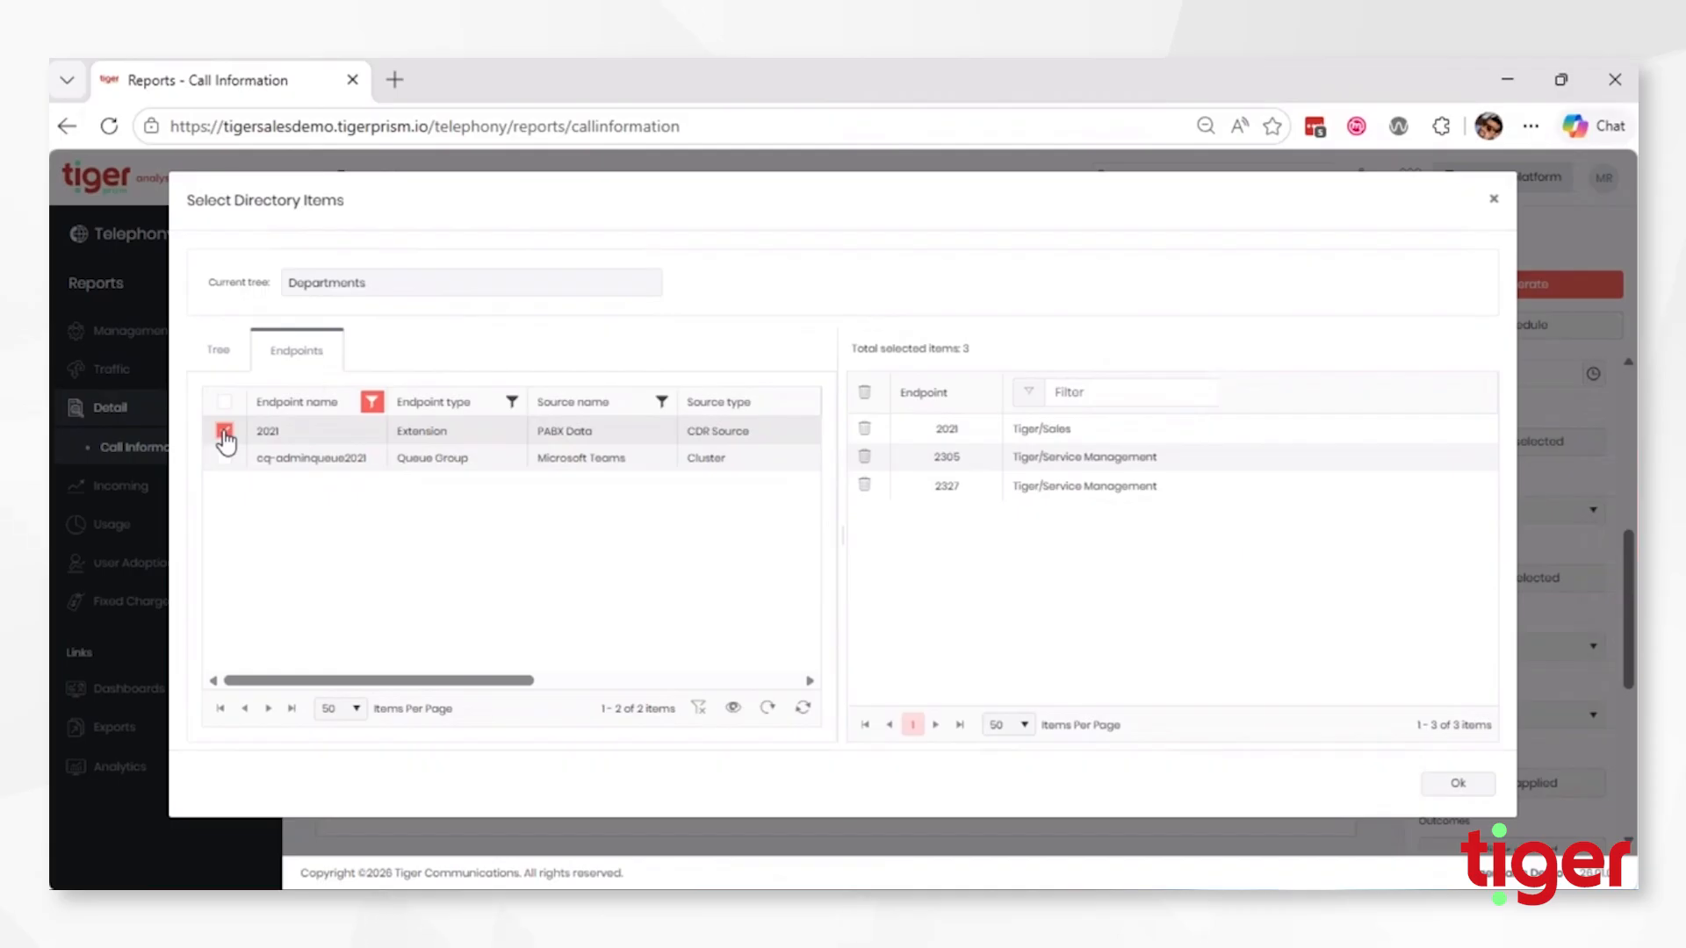
Filter the endpoint names to those containing 2225 and add extension 2225 to the selected items
left_click(373, 403)
left_click_drag(413, 485, 345, 506)
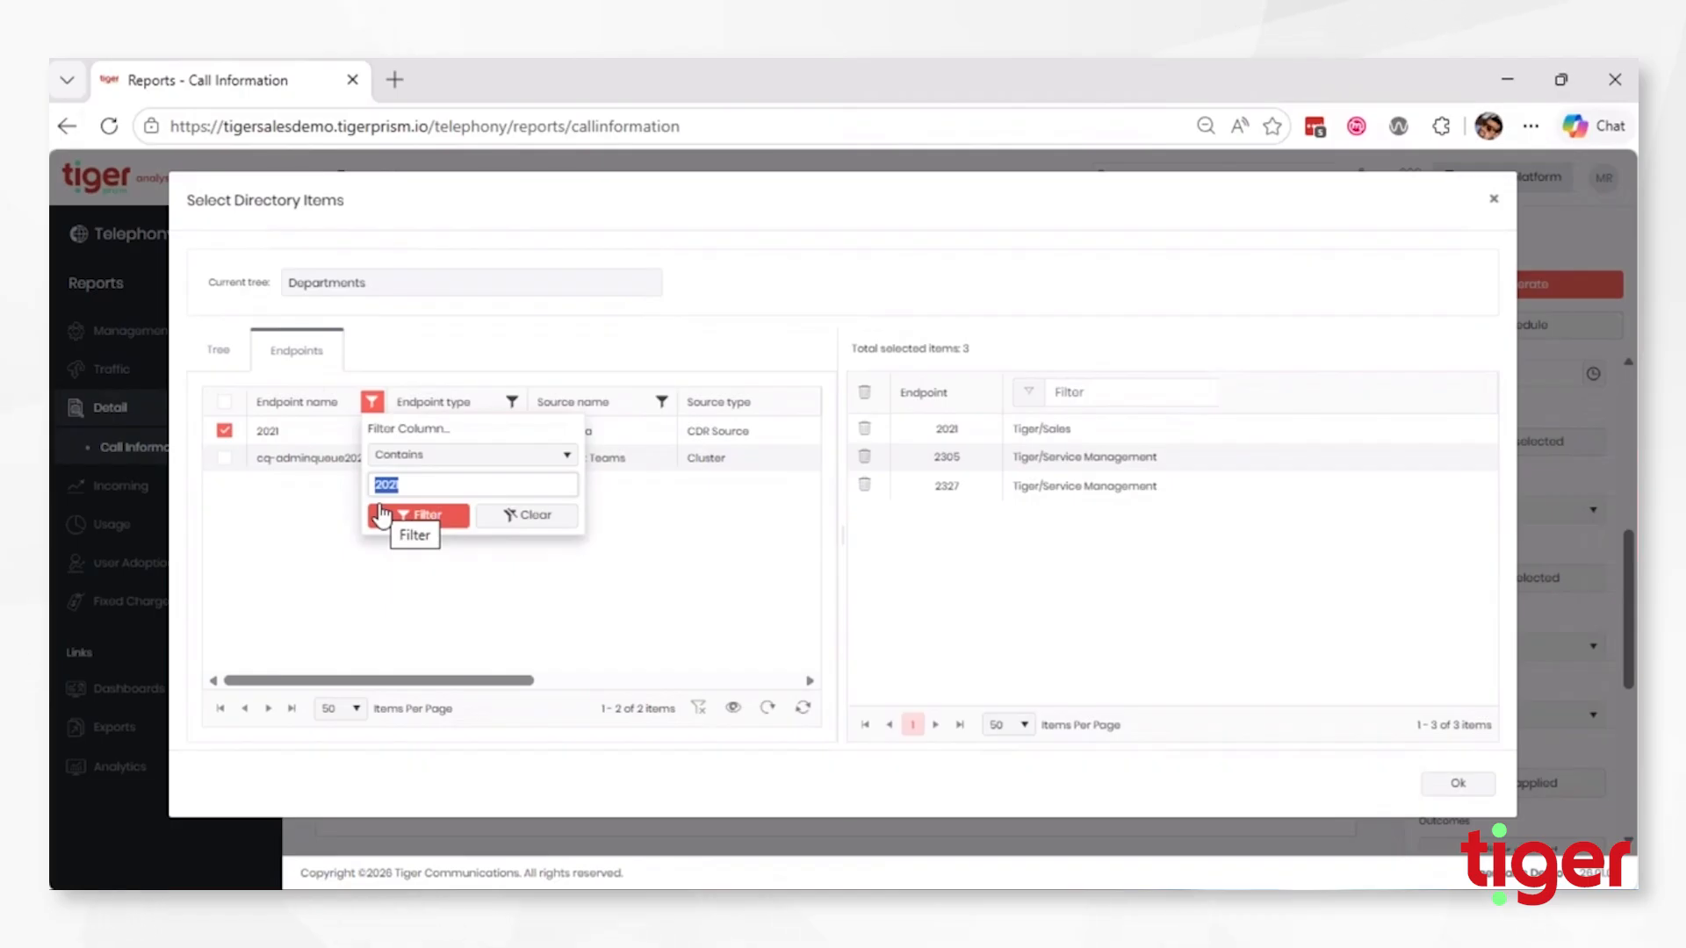
type("2225")
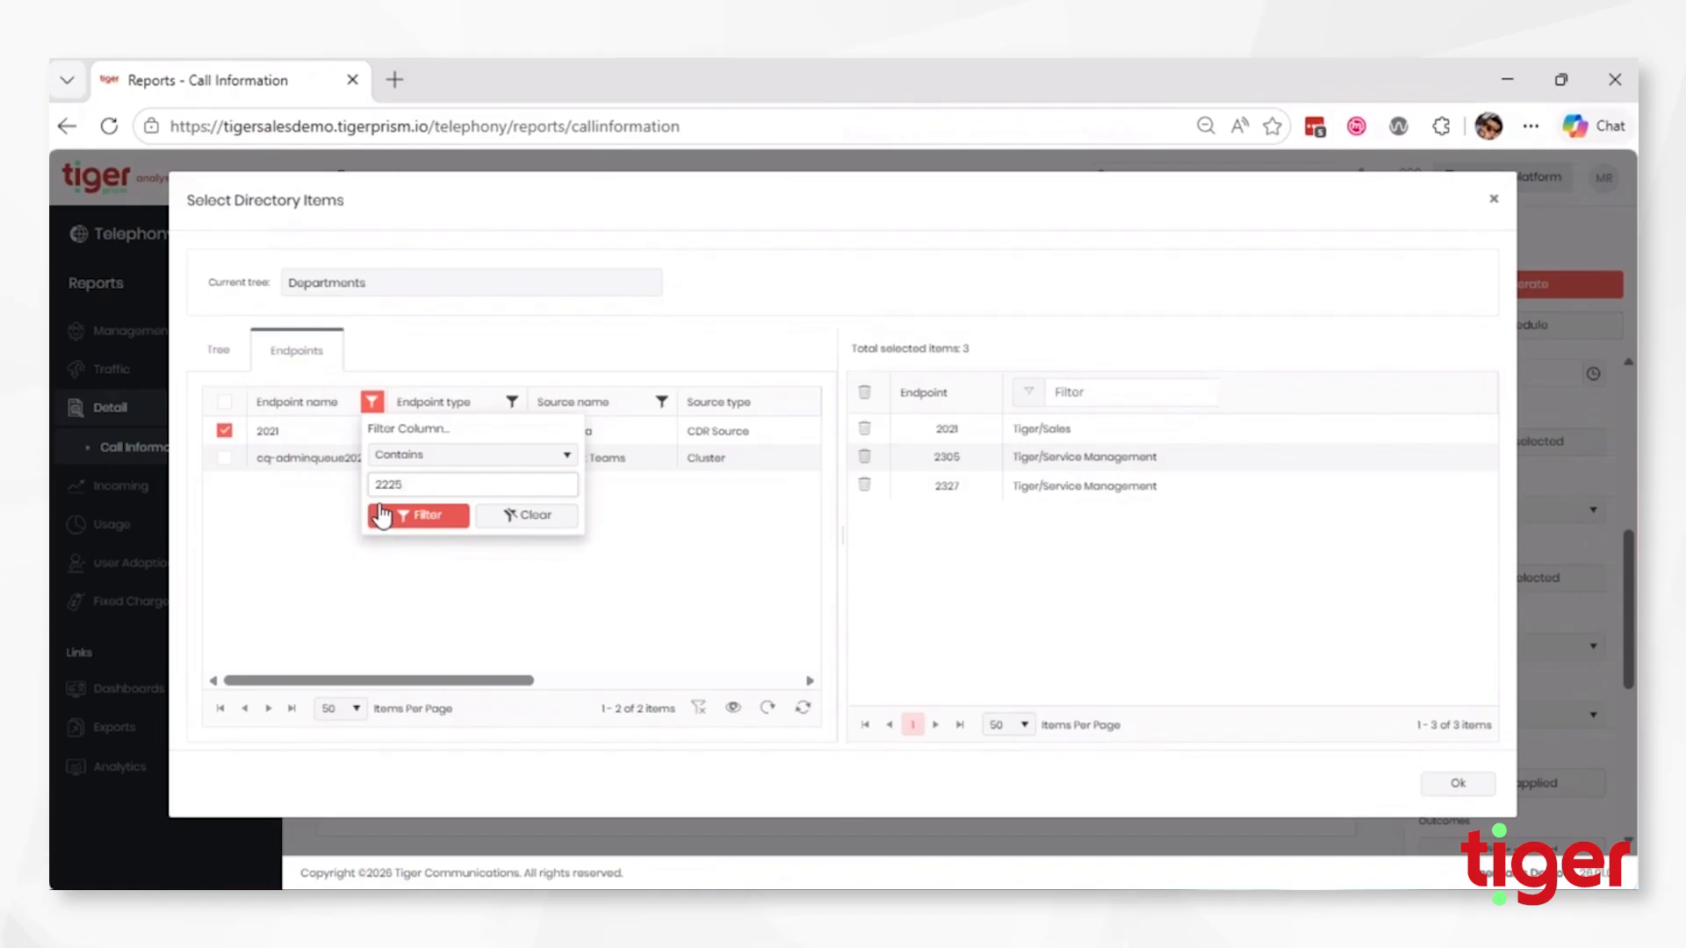
left_click(382, 516)
left_click(225, 430)
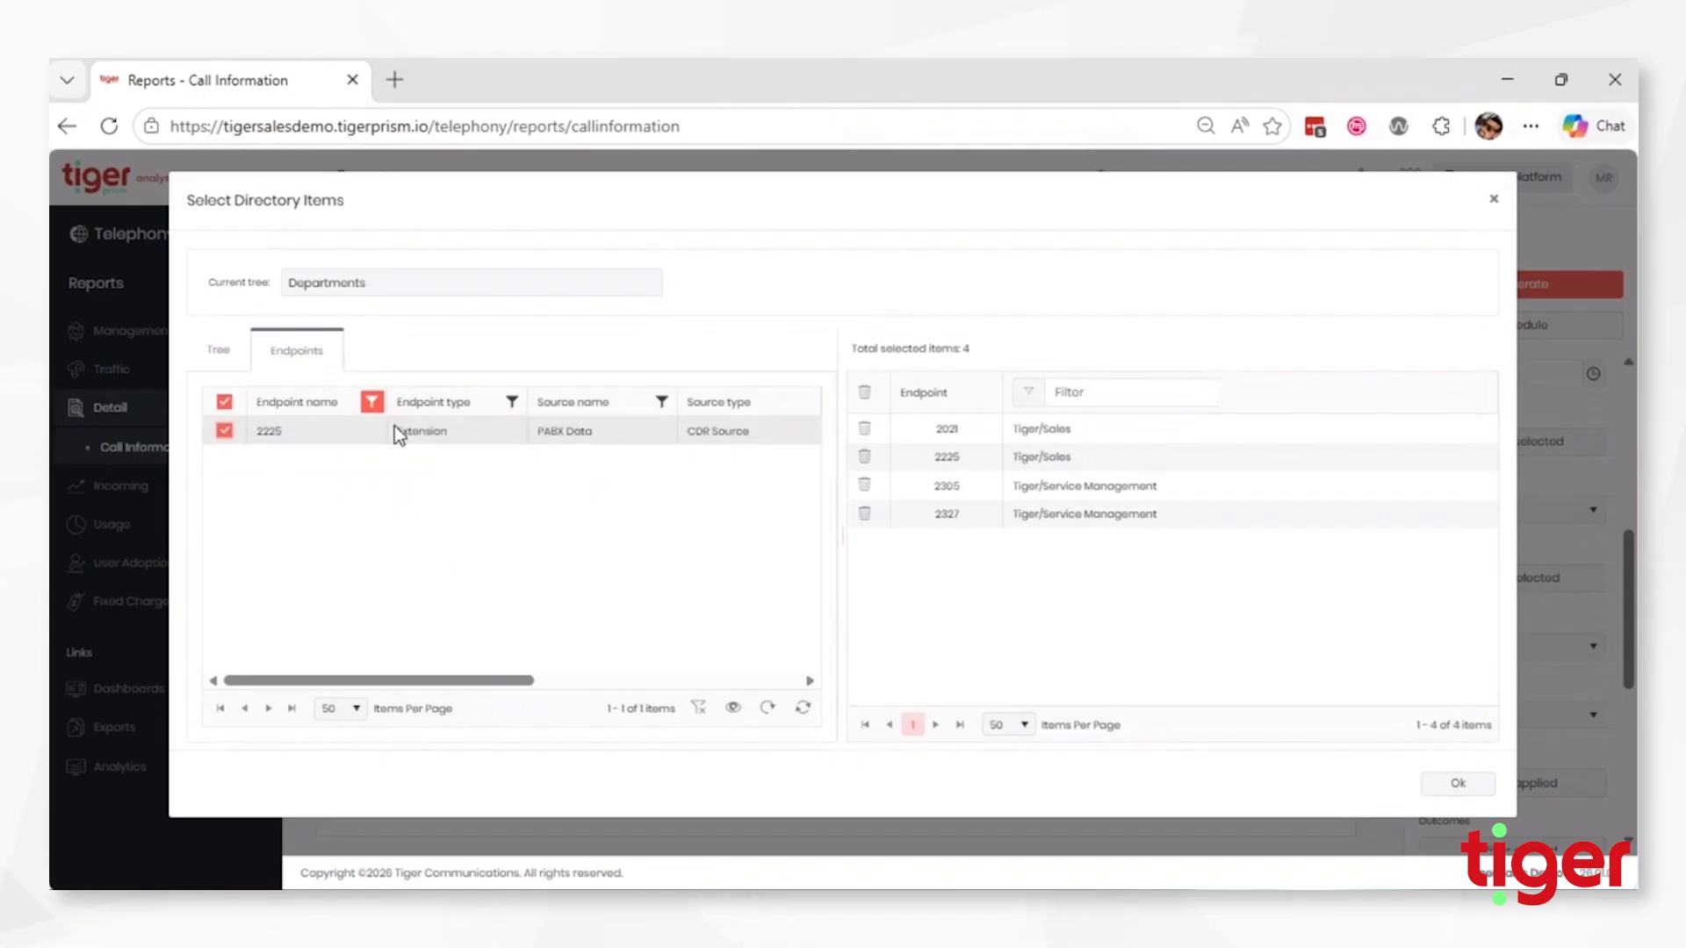
Filter the endpoint names to those containing 2304 and add extension 2304 to the selected items
left_click(370, 410)
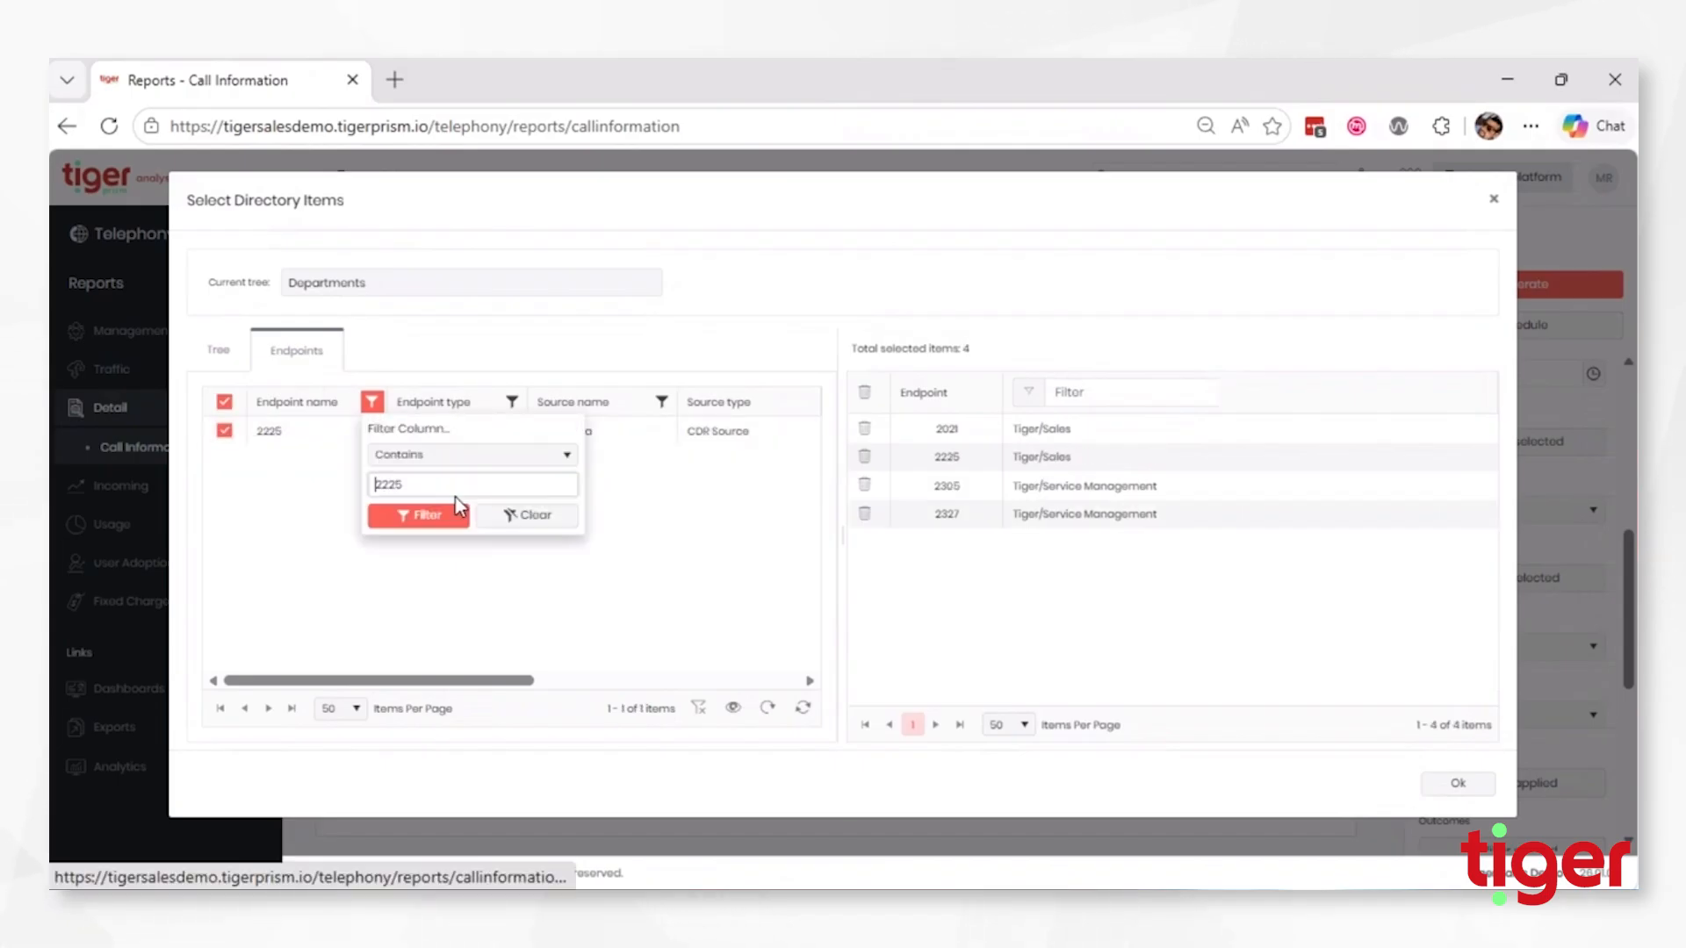
type("2304")
left_click(419, 516)
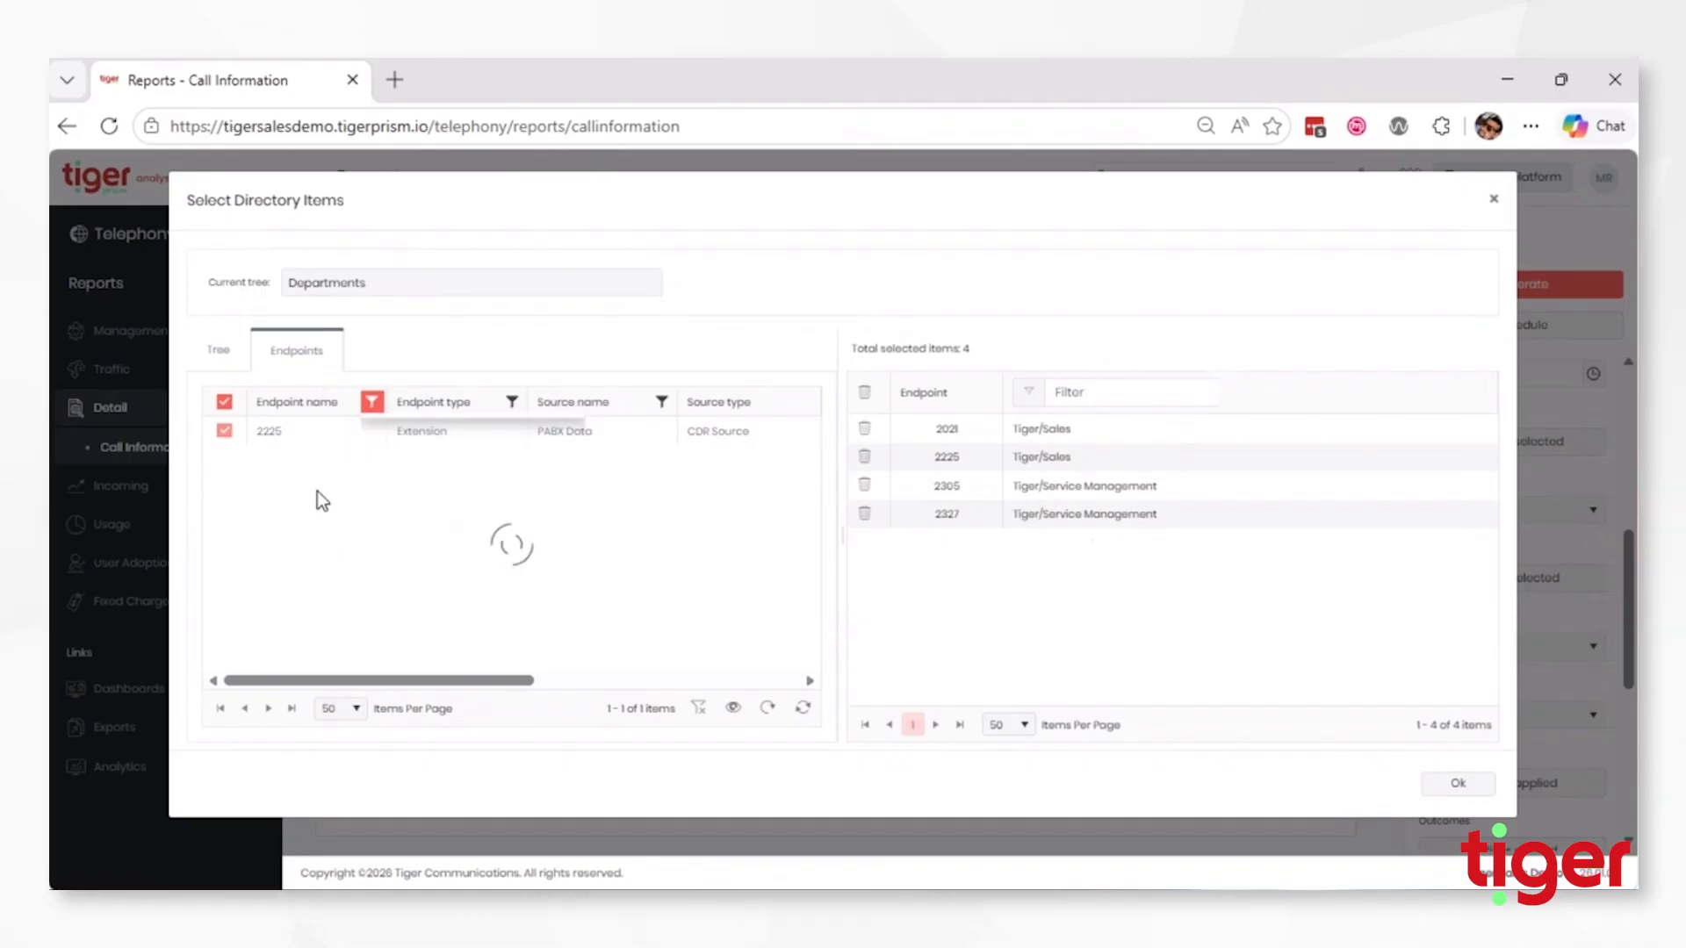
left_click(224, 431)
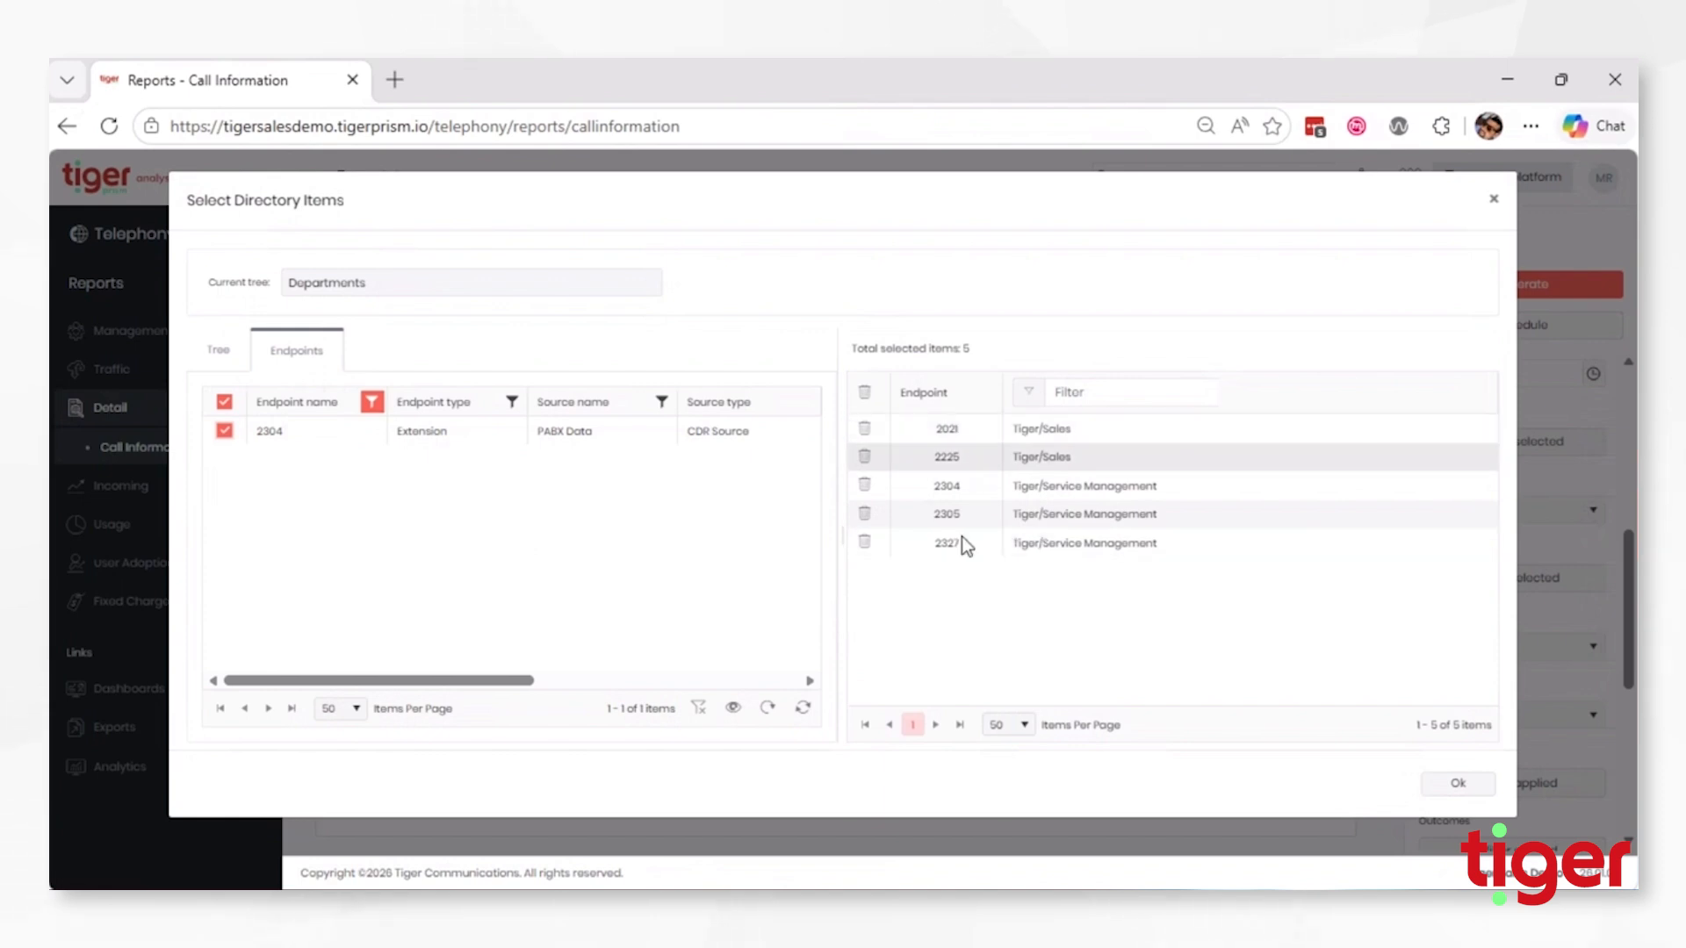
Check the selection against the department tree and the endpoint list, and apply the selected directory items
triple_click(870, 348)
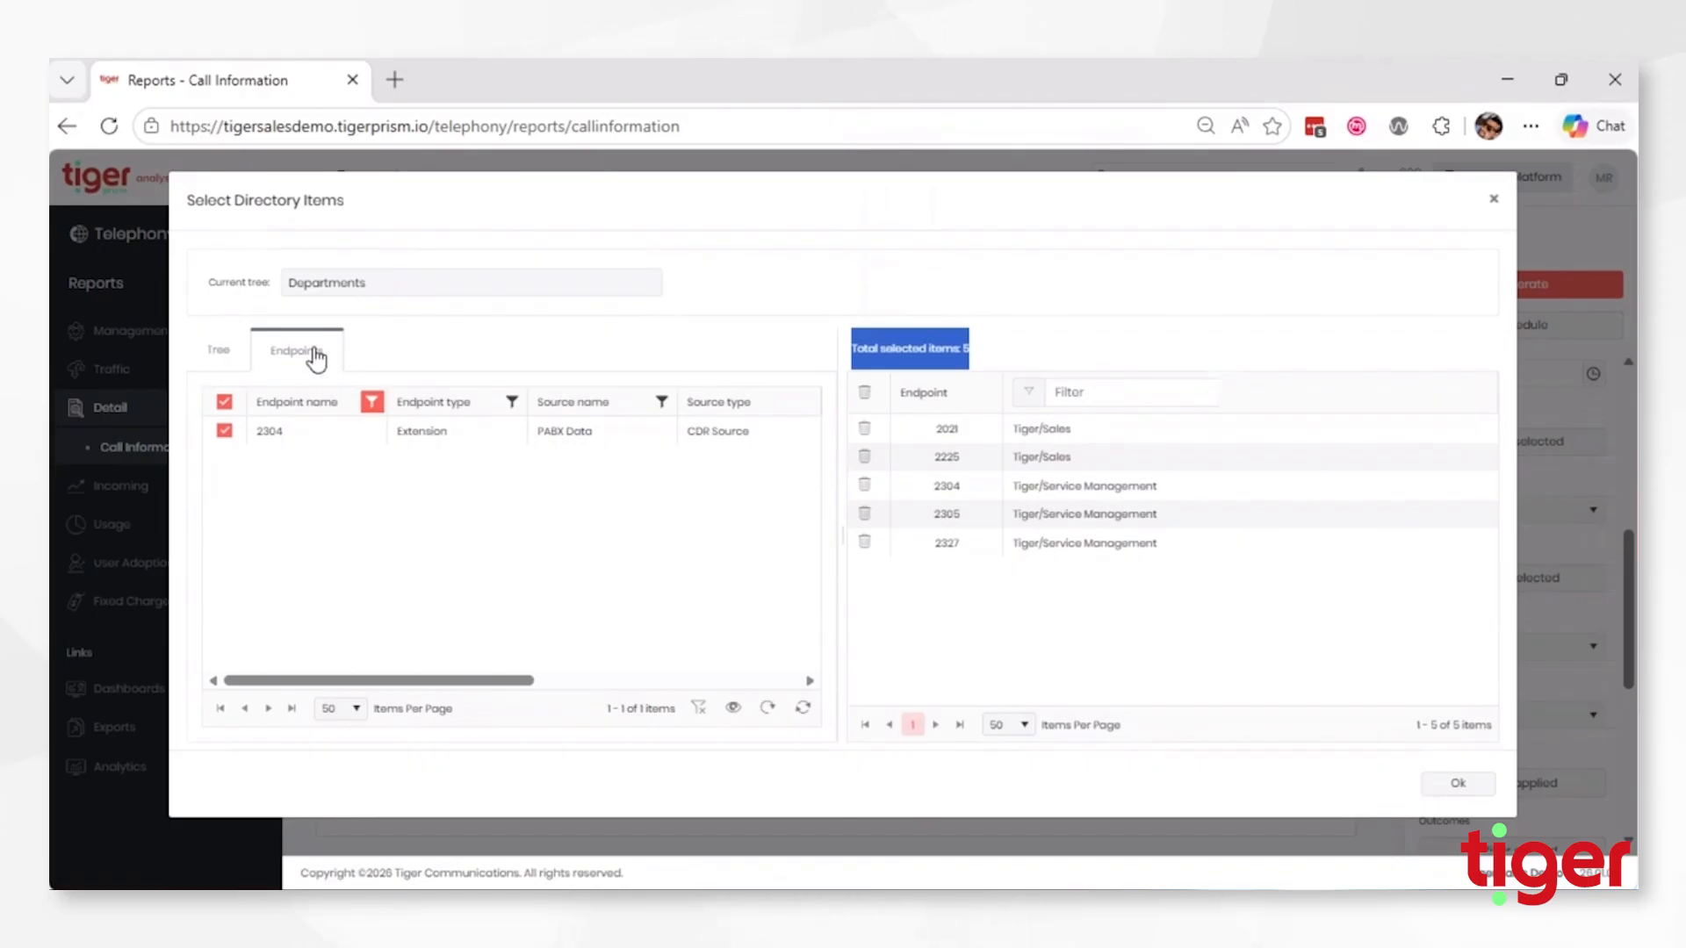
left_click(219, 352)
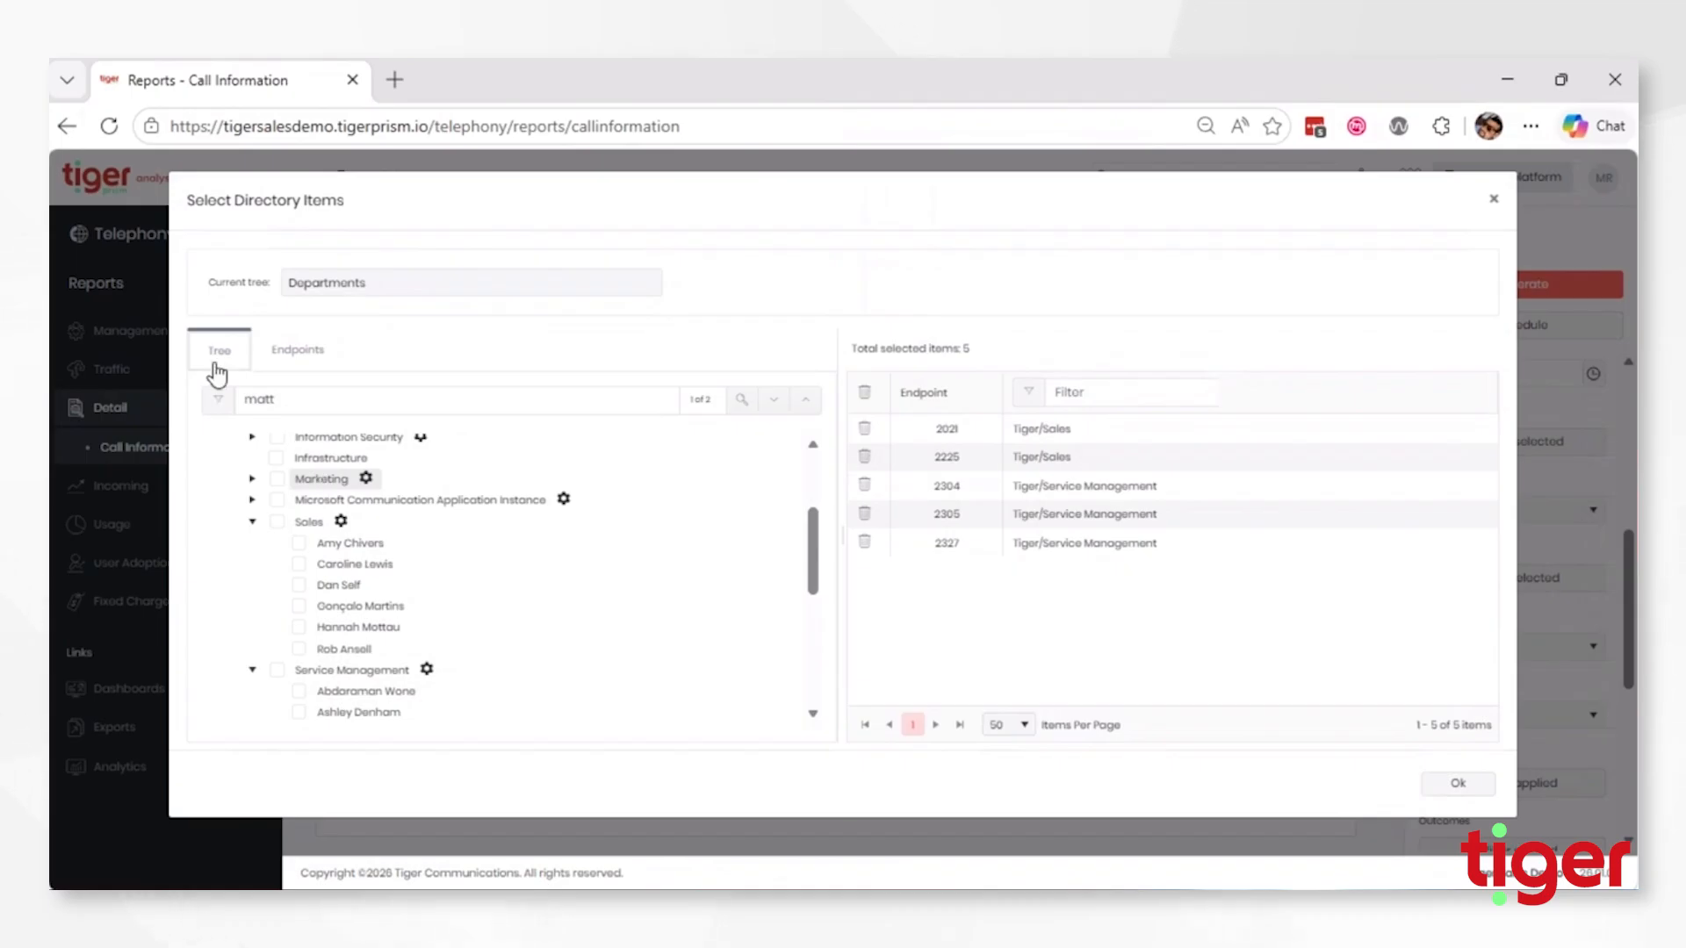
left_click(299, 352)
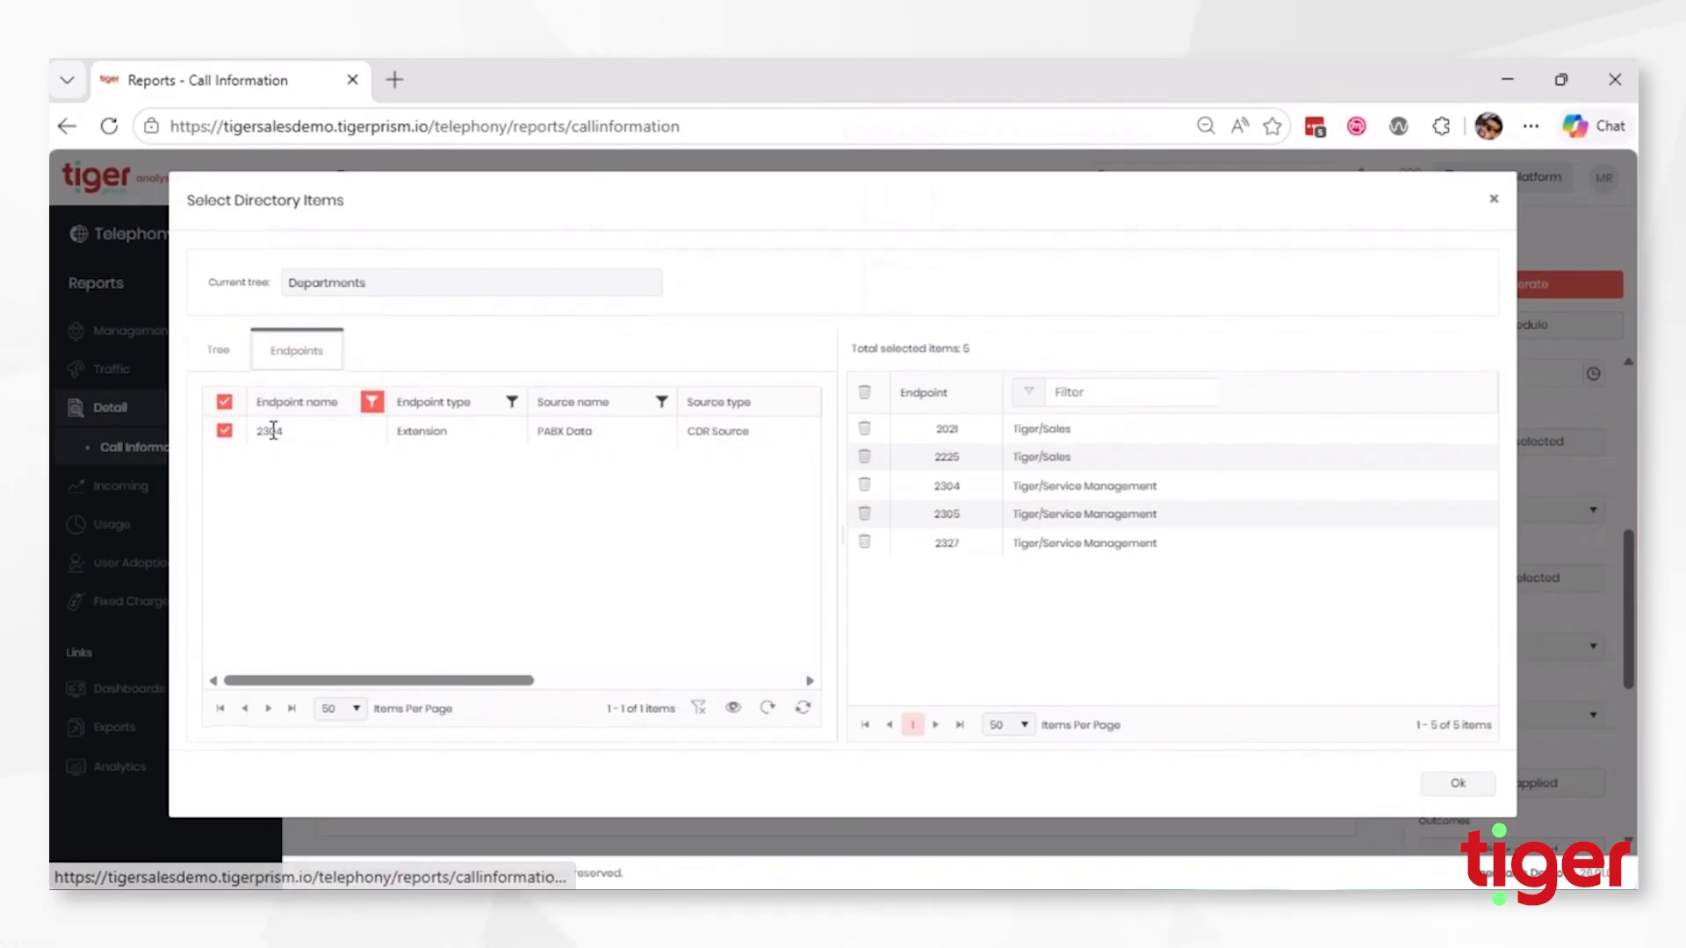
left_click(1436, 784)
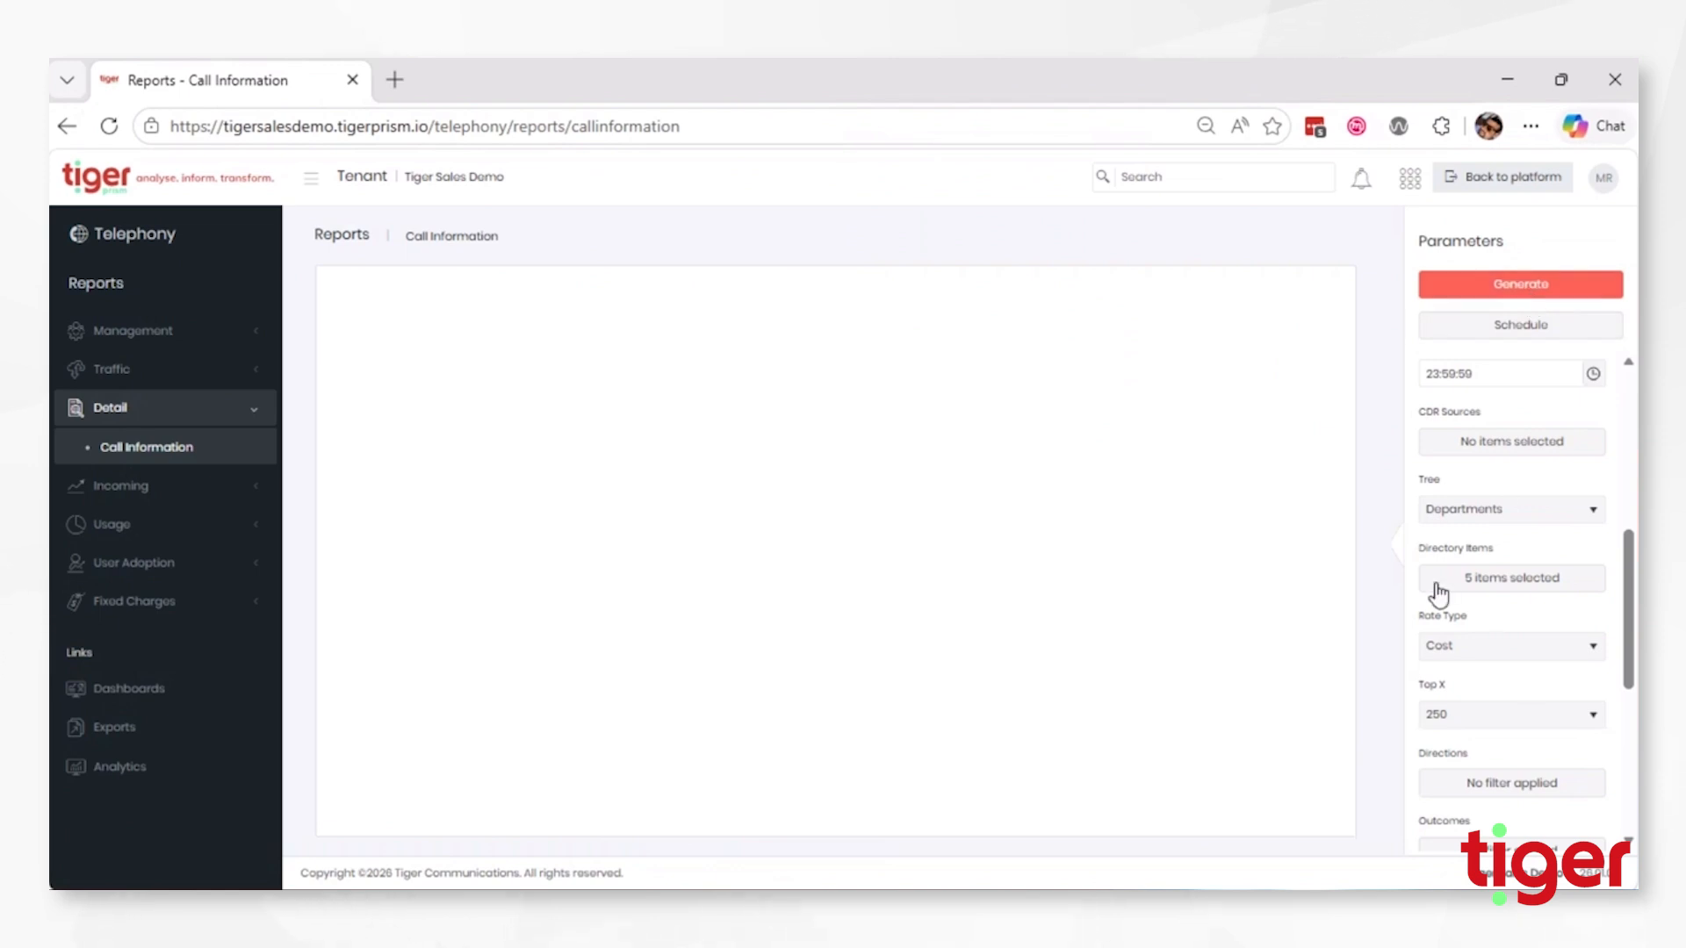
Generate the Call Information report and examine the calls listed for the selected extensions
left_click(1498, 288)
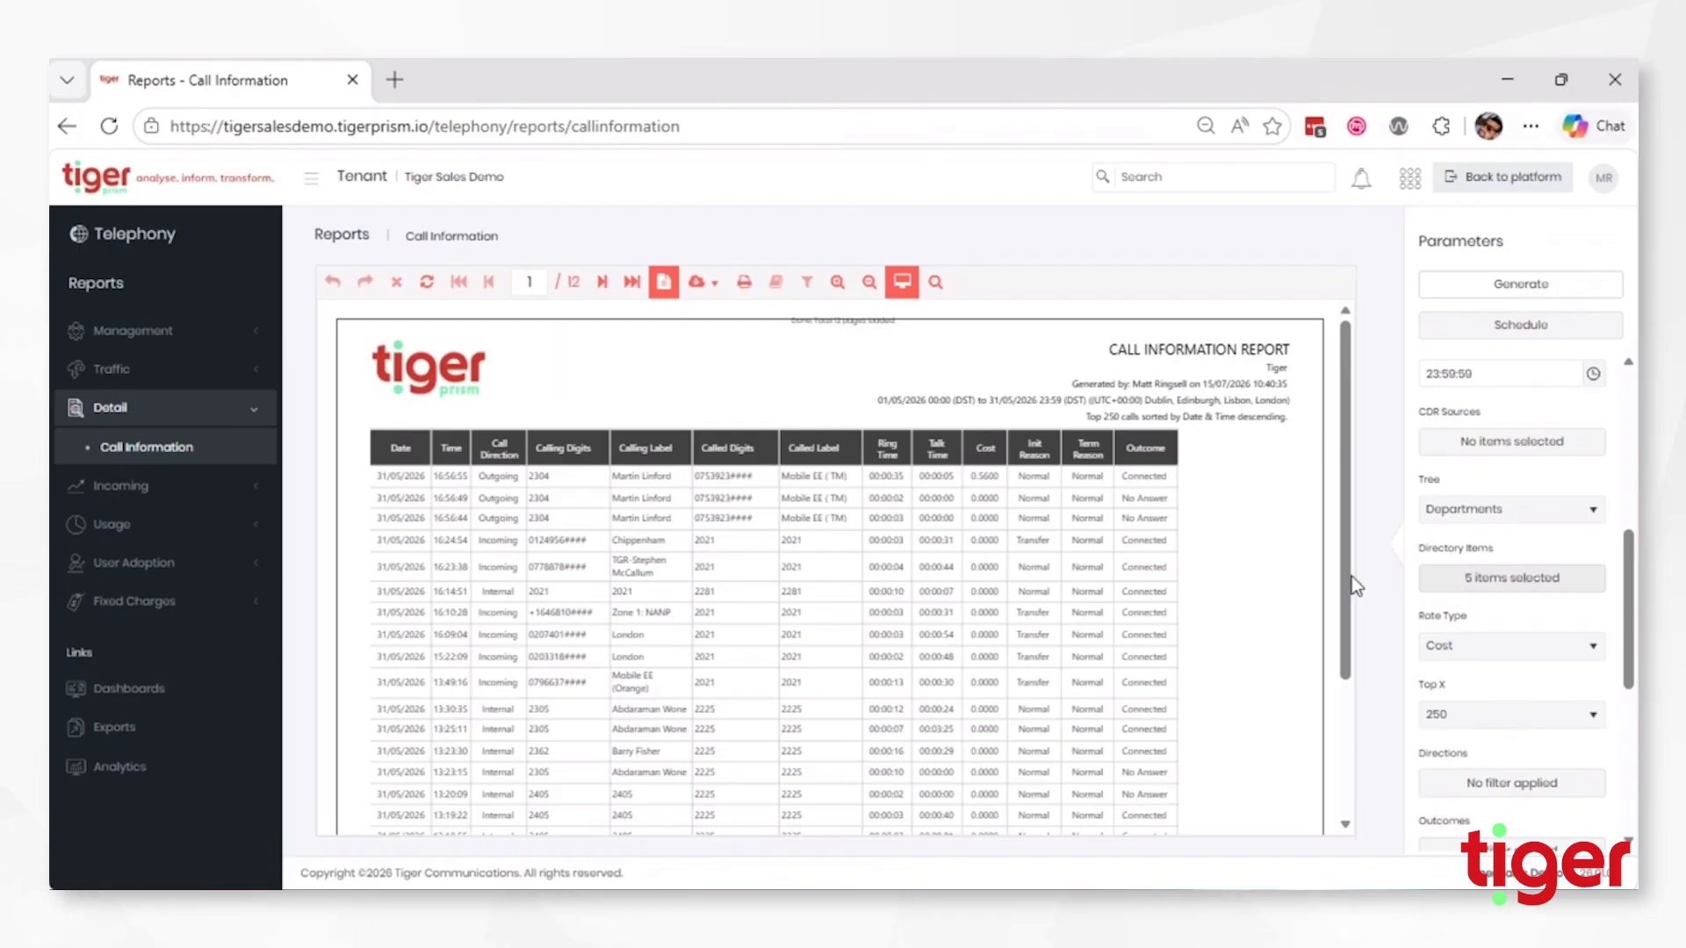
left_click_drag(530, 479, 552, 479)
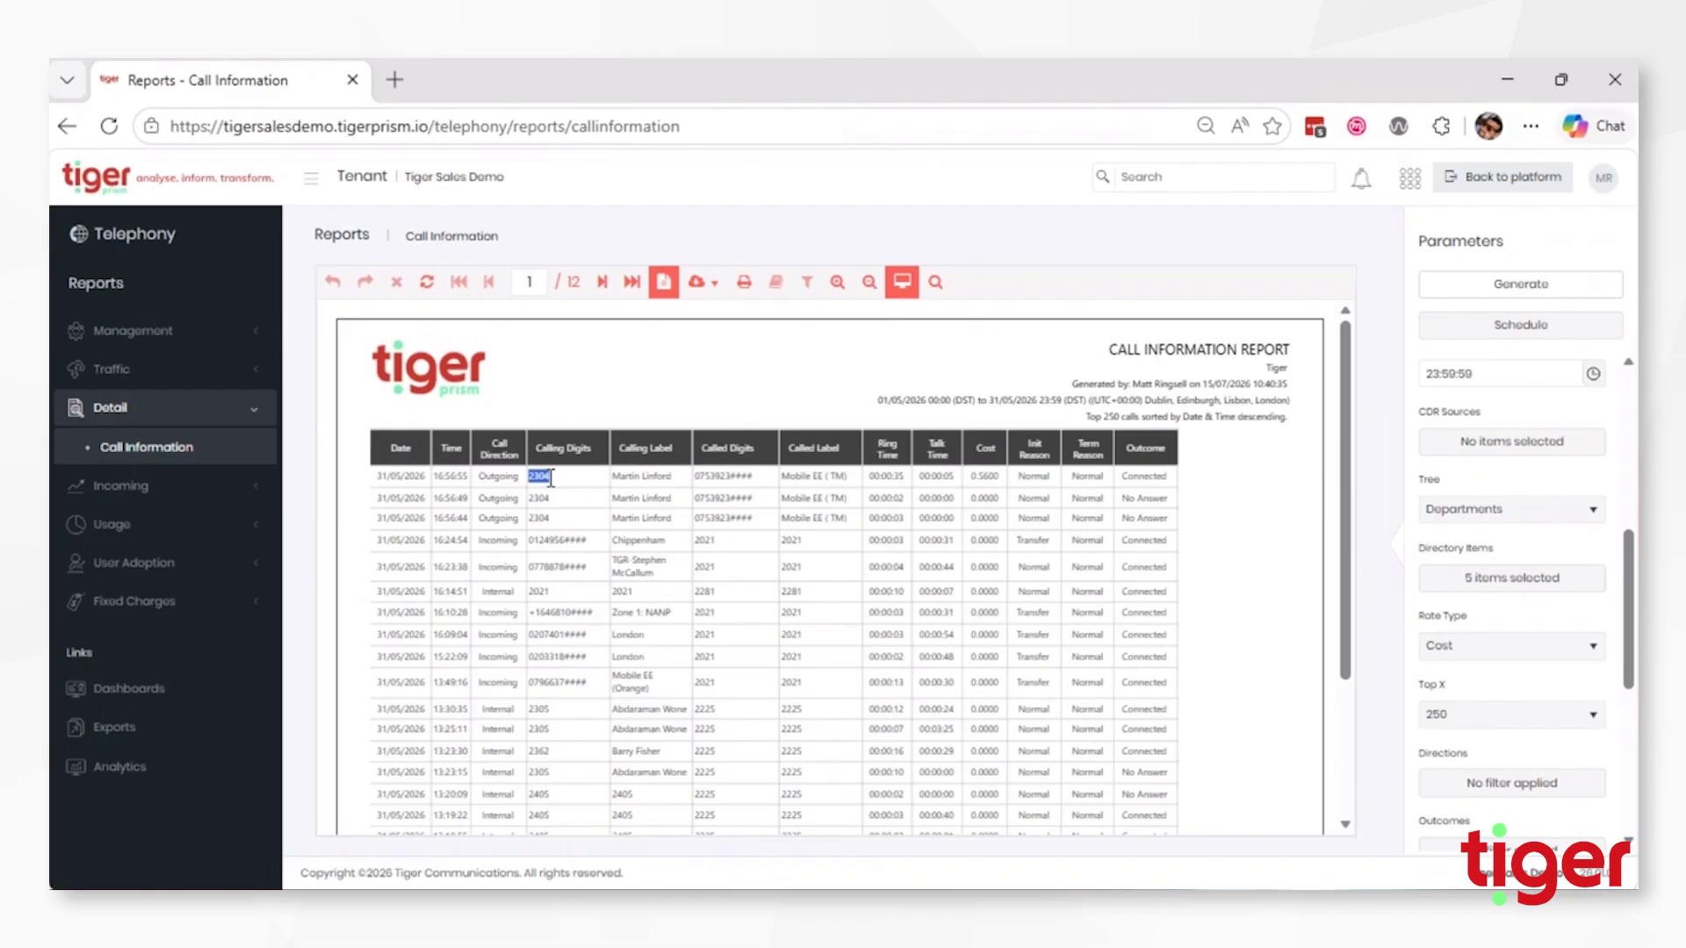
left_click(556, 591)
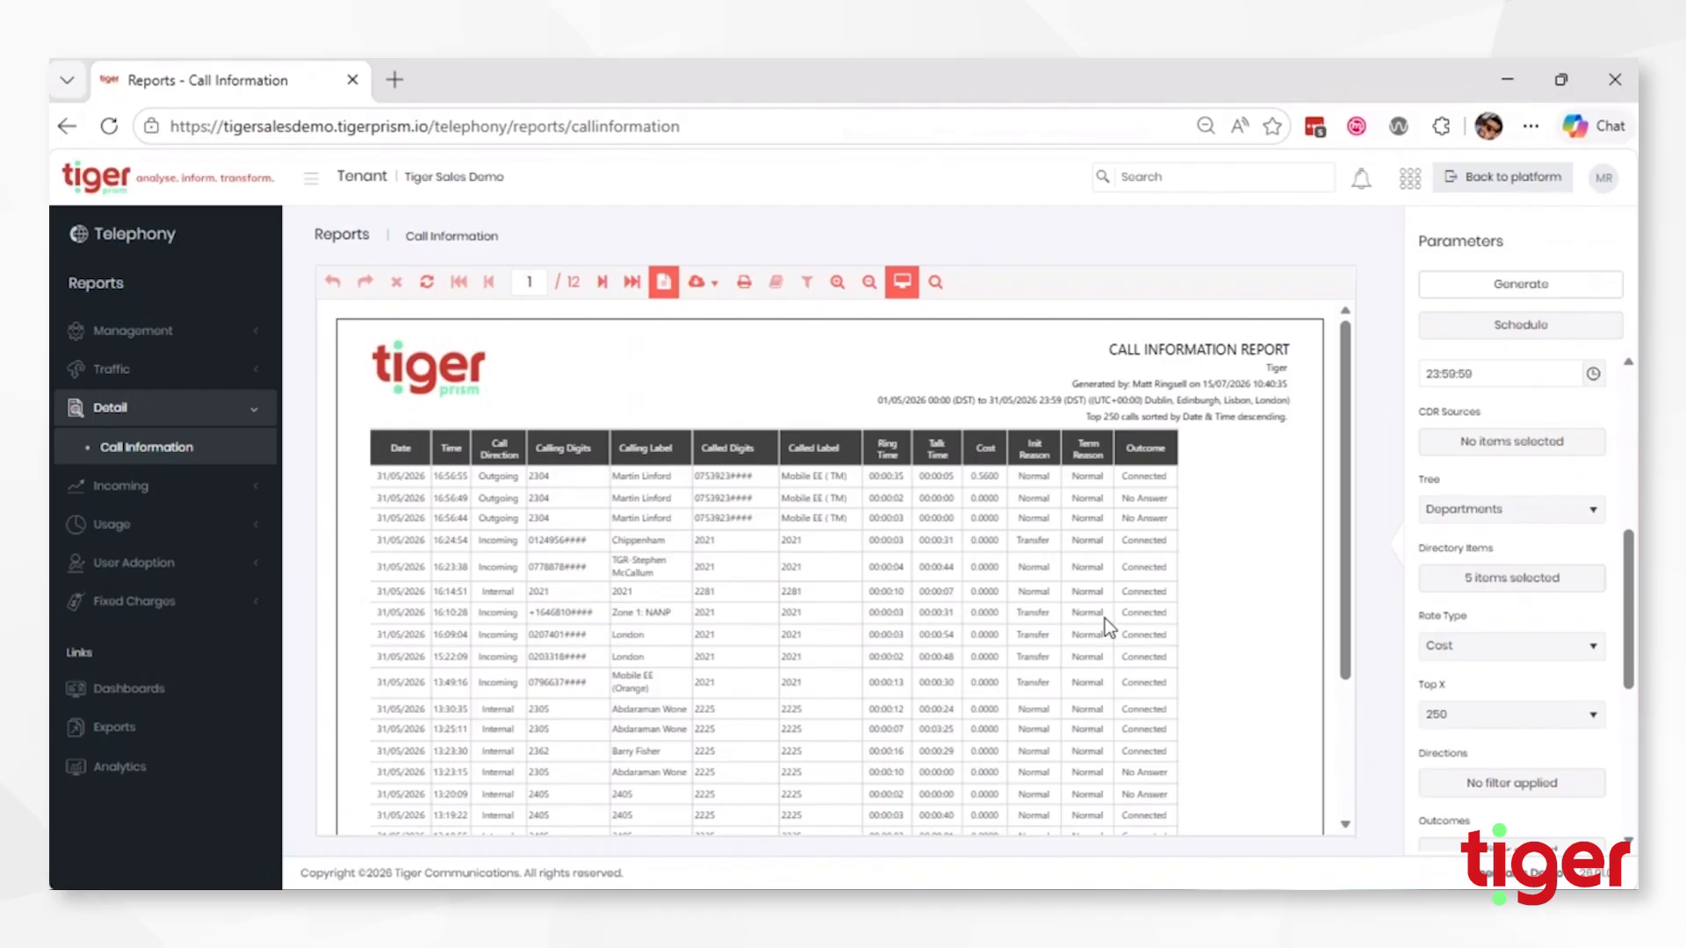
scroll(1105, 618, "down", 3)
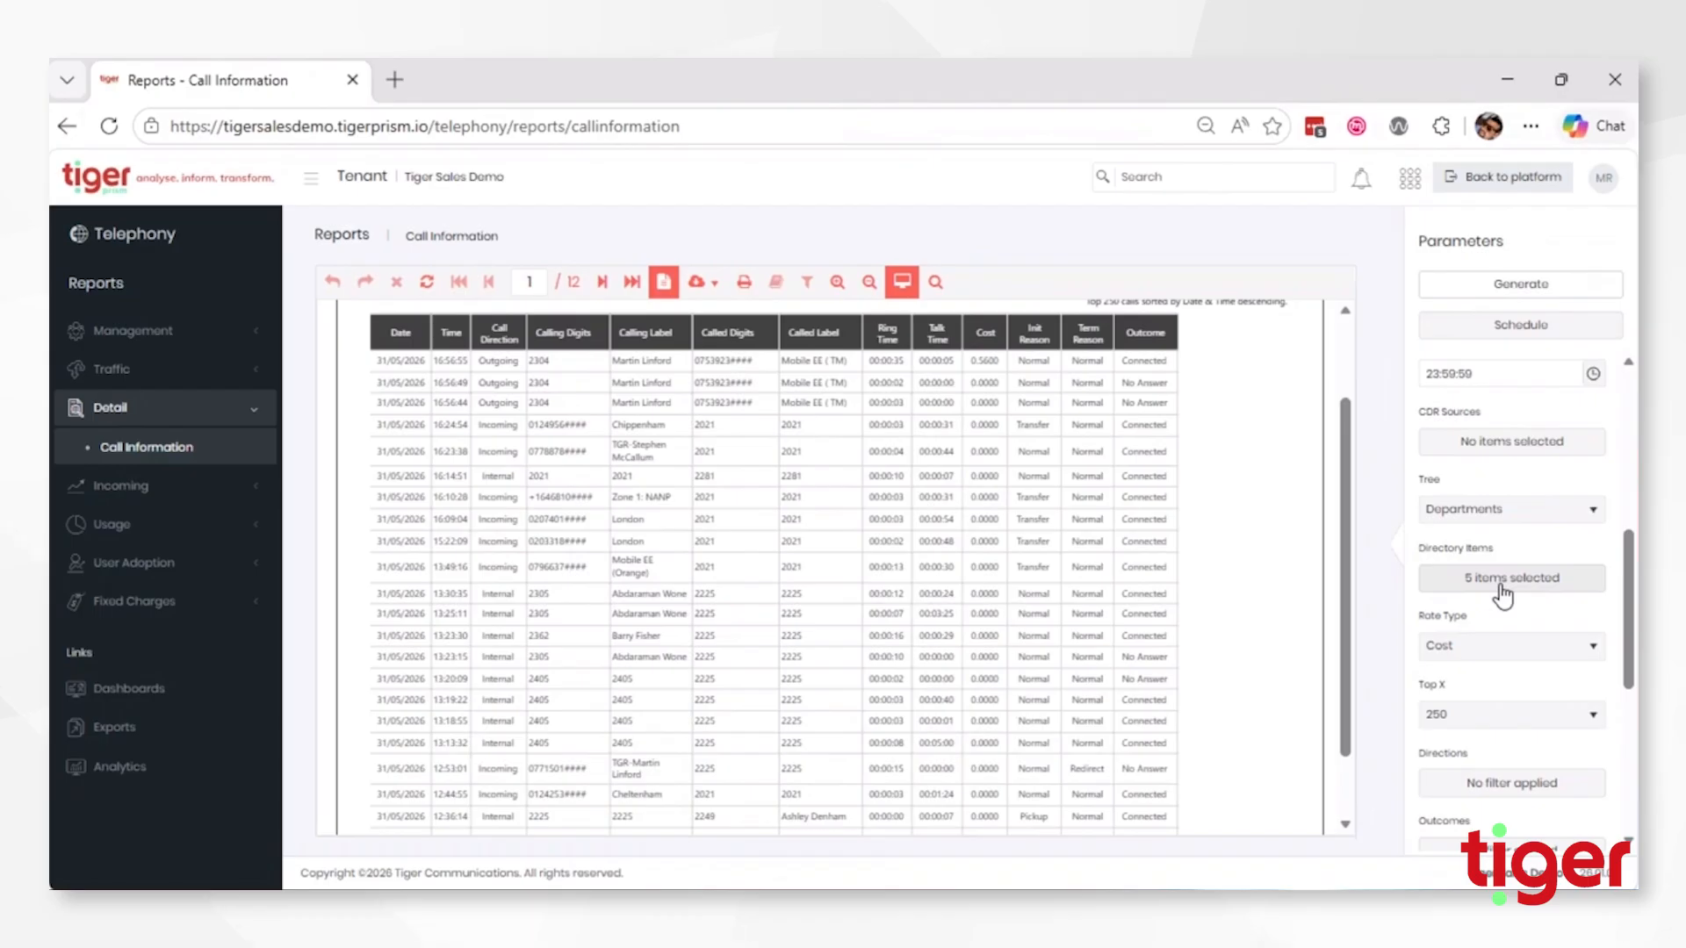
scroll(1119, 541, "up", 3)
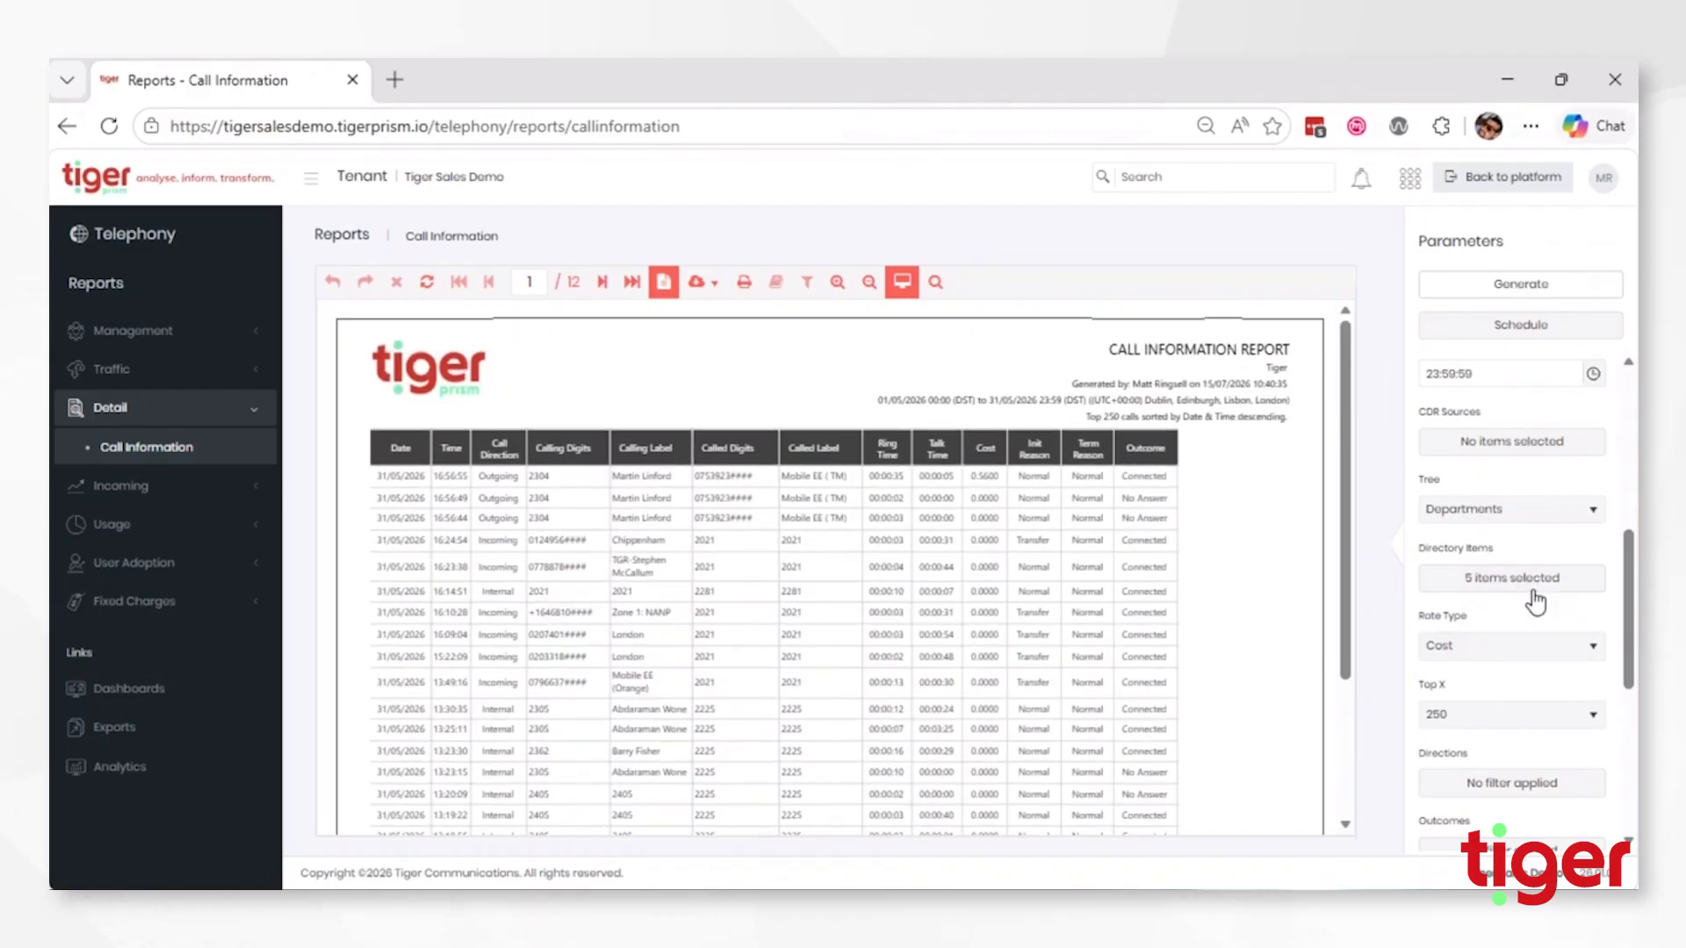
Choose Cost as the rate type and set Top X to ALL so the report is not limited to 250 calls
scroll(1510, 579, "down", 1)
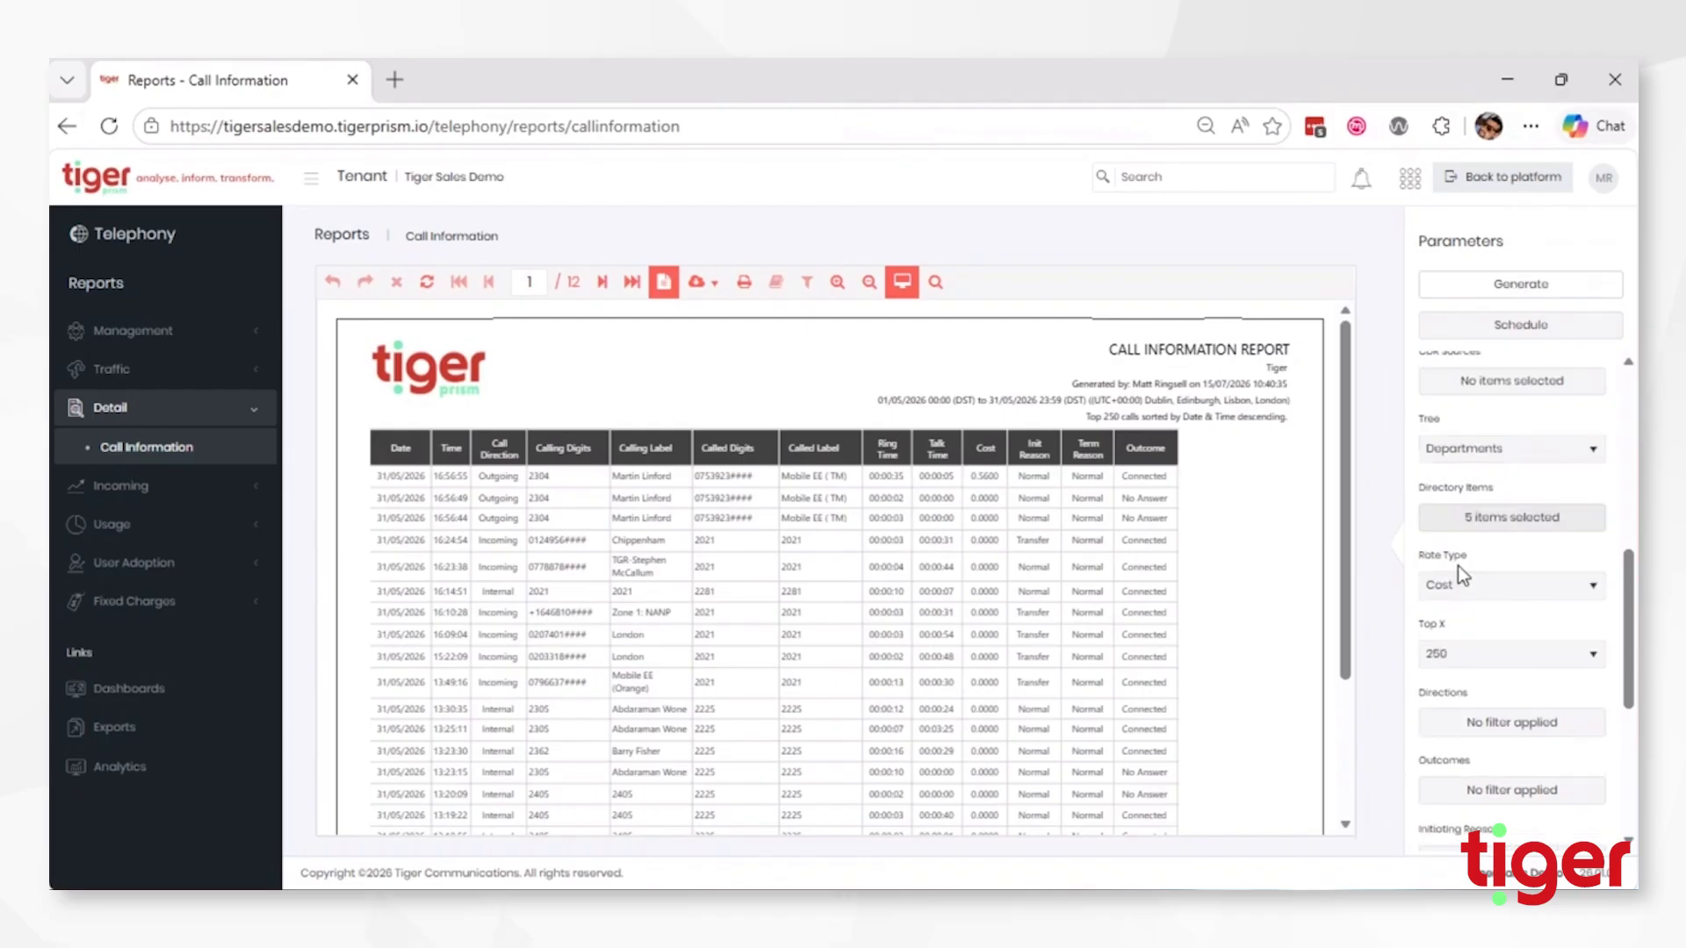
left_click(1457, 537)
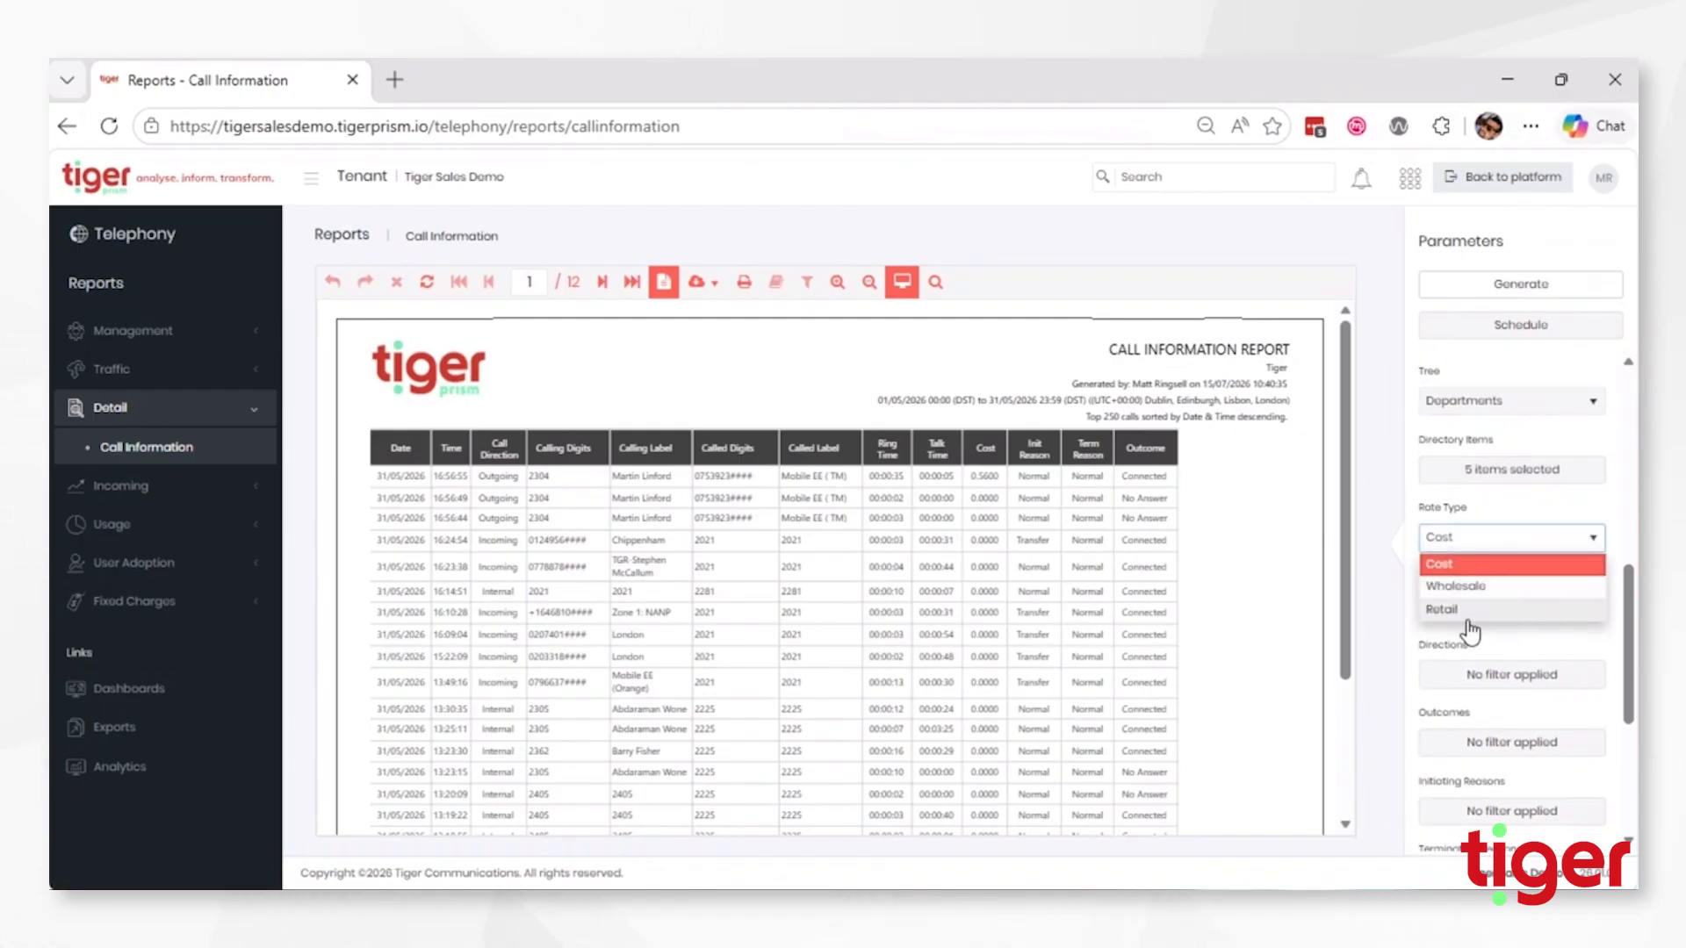
left_click(1503, 563)
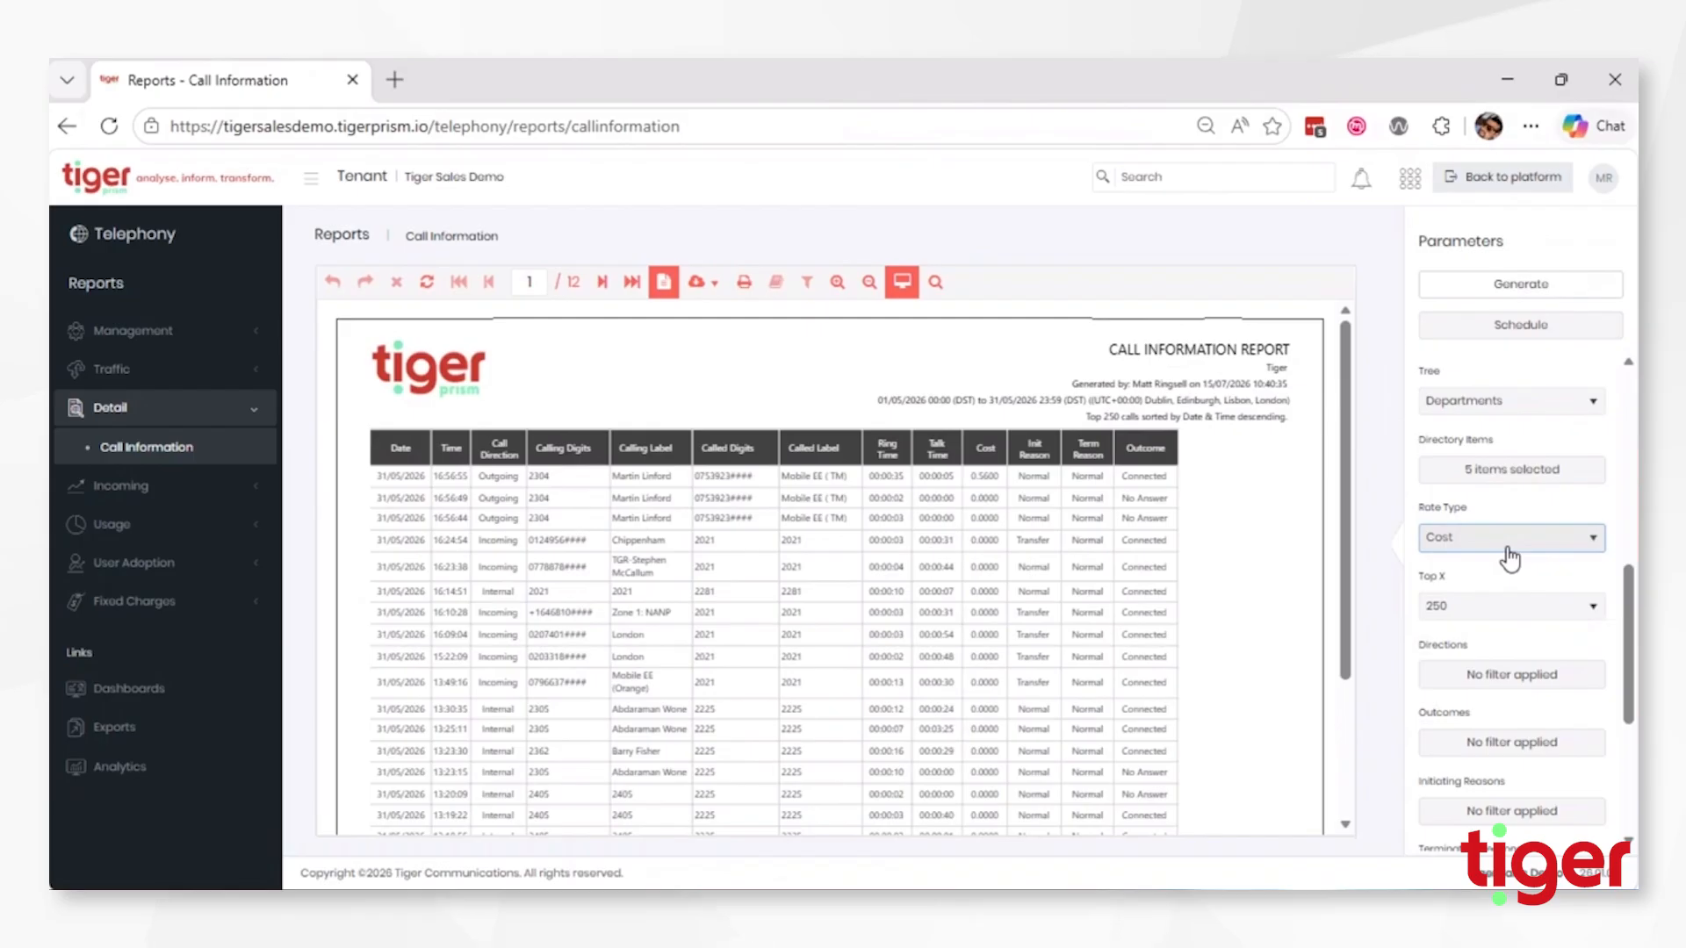
left_click(1459, 612)
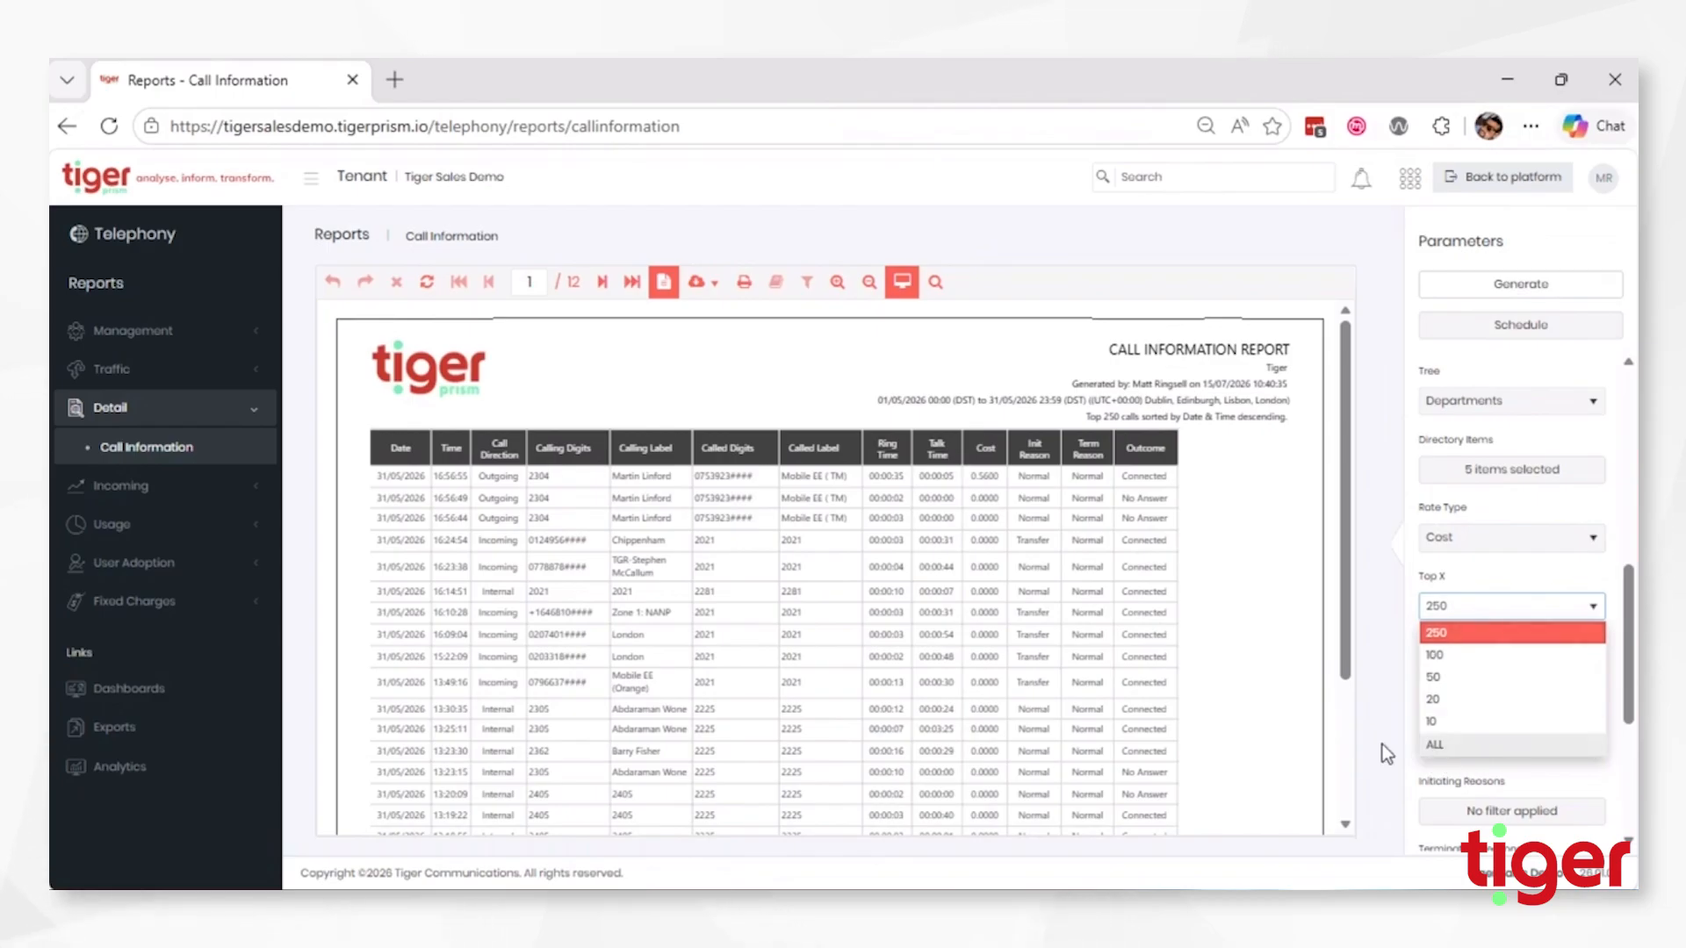
left_click(1443, 748)
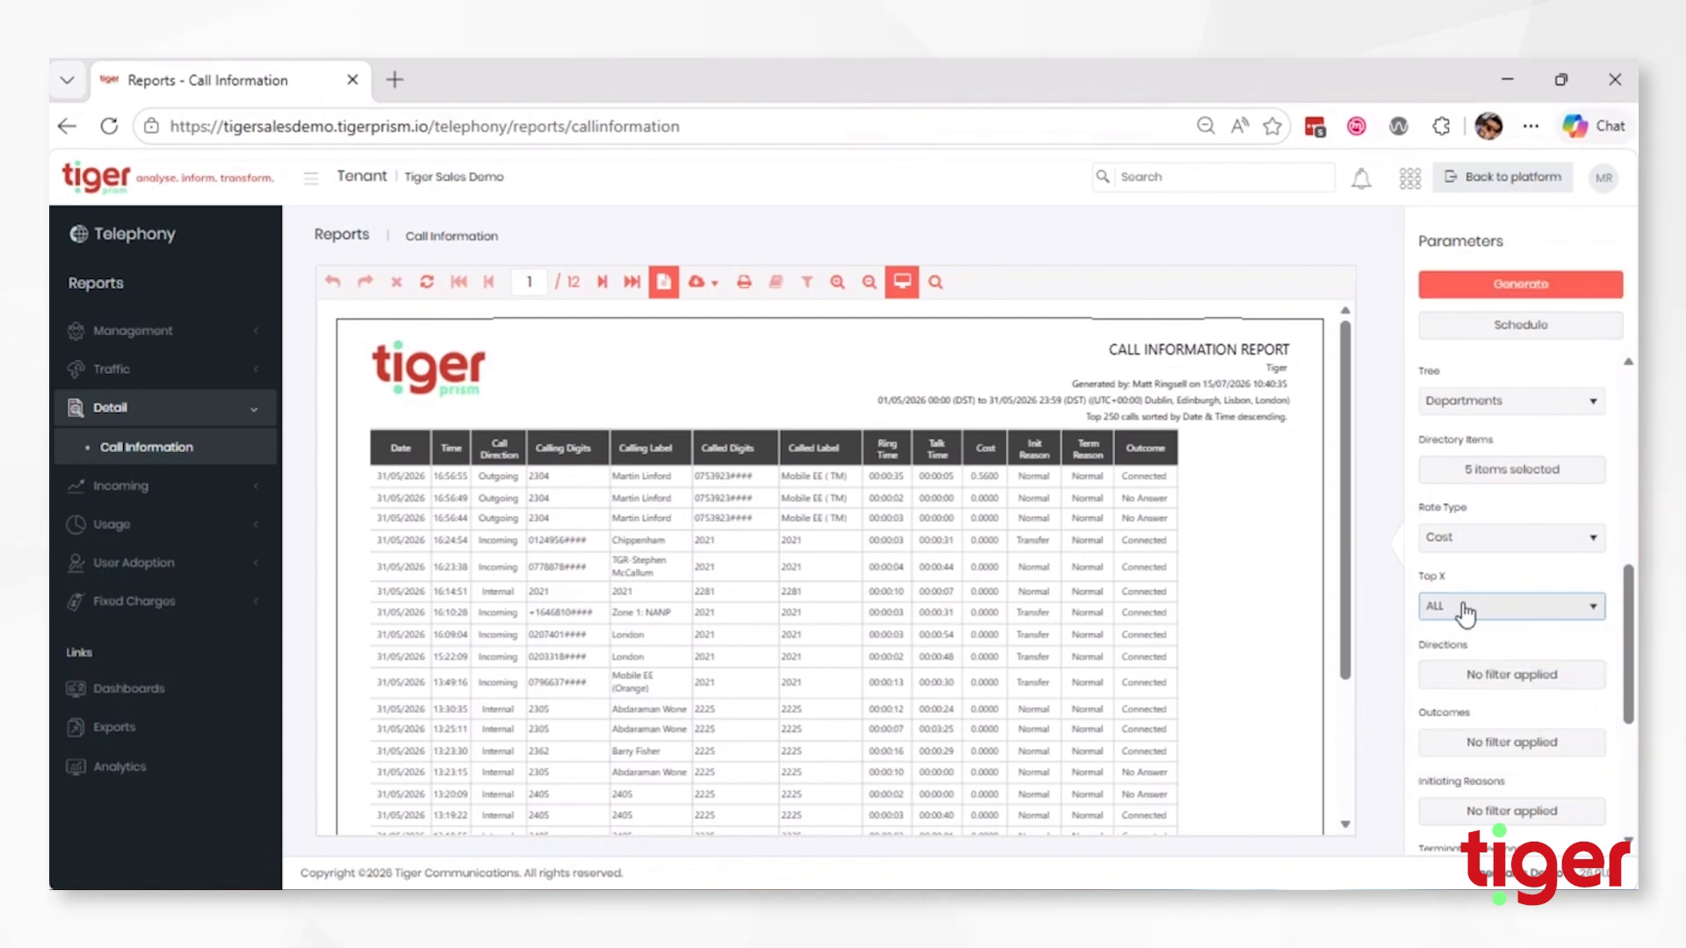
left_click(1466, 615)
left_click(1436, 746)
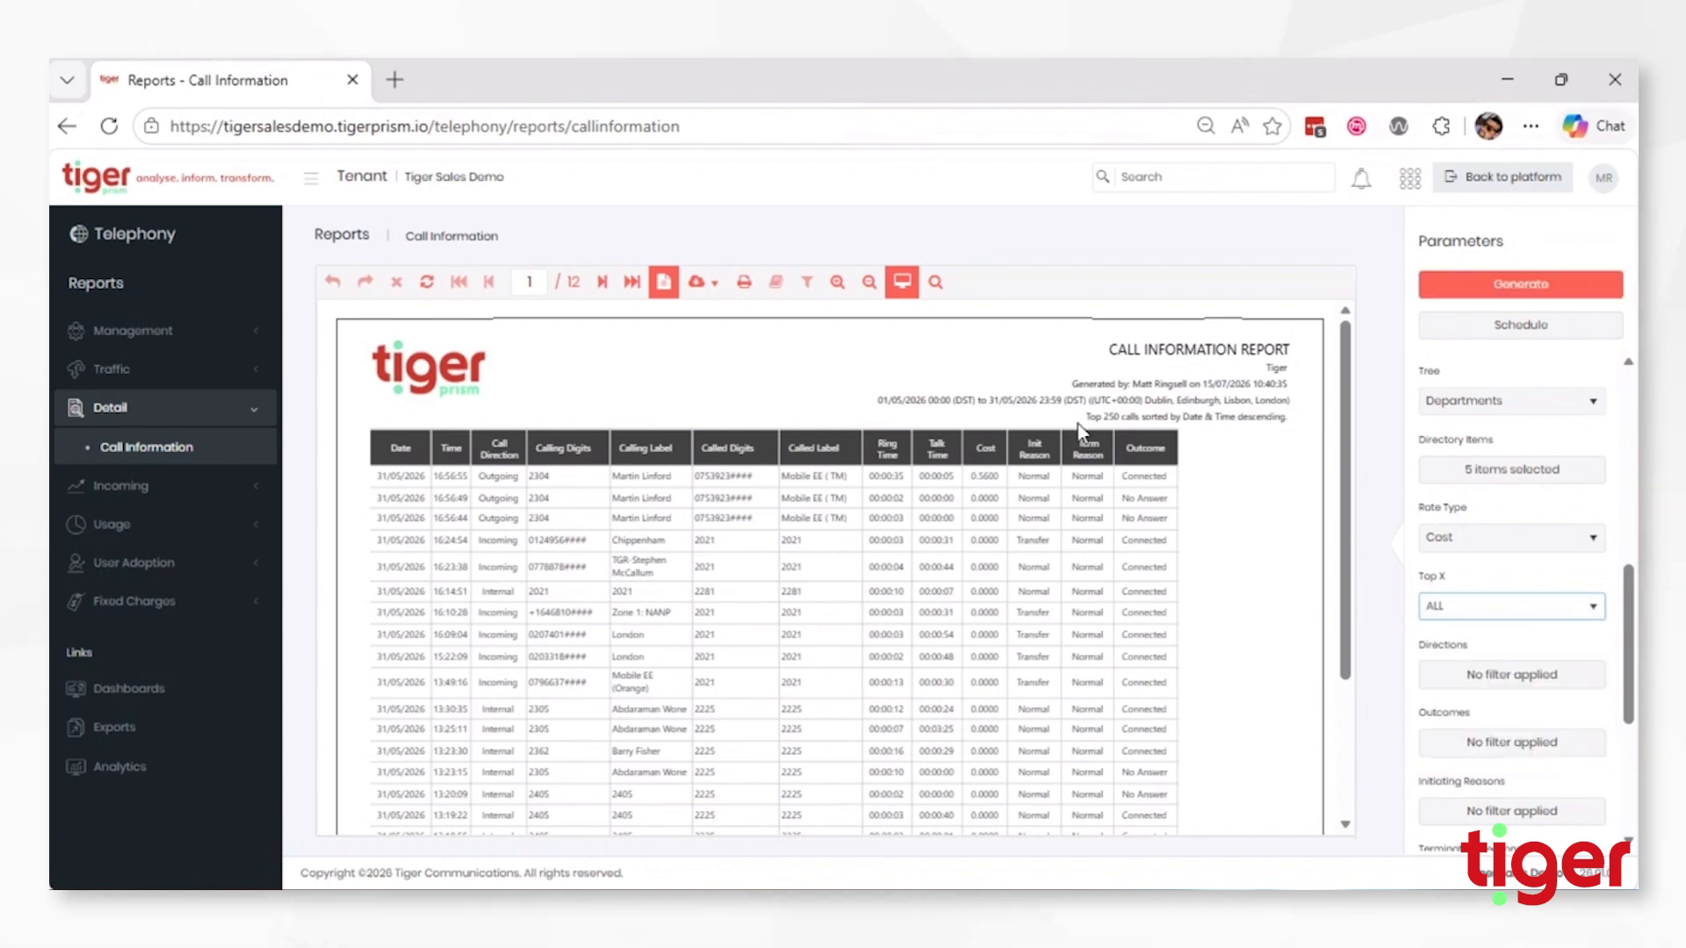
left_click_drag(1102, 417, 1289, 424)
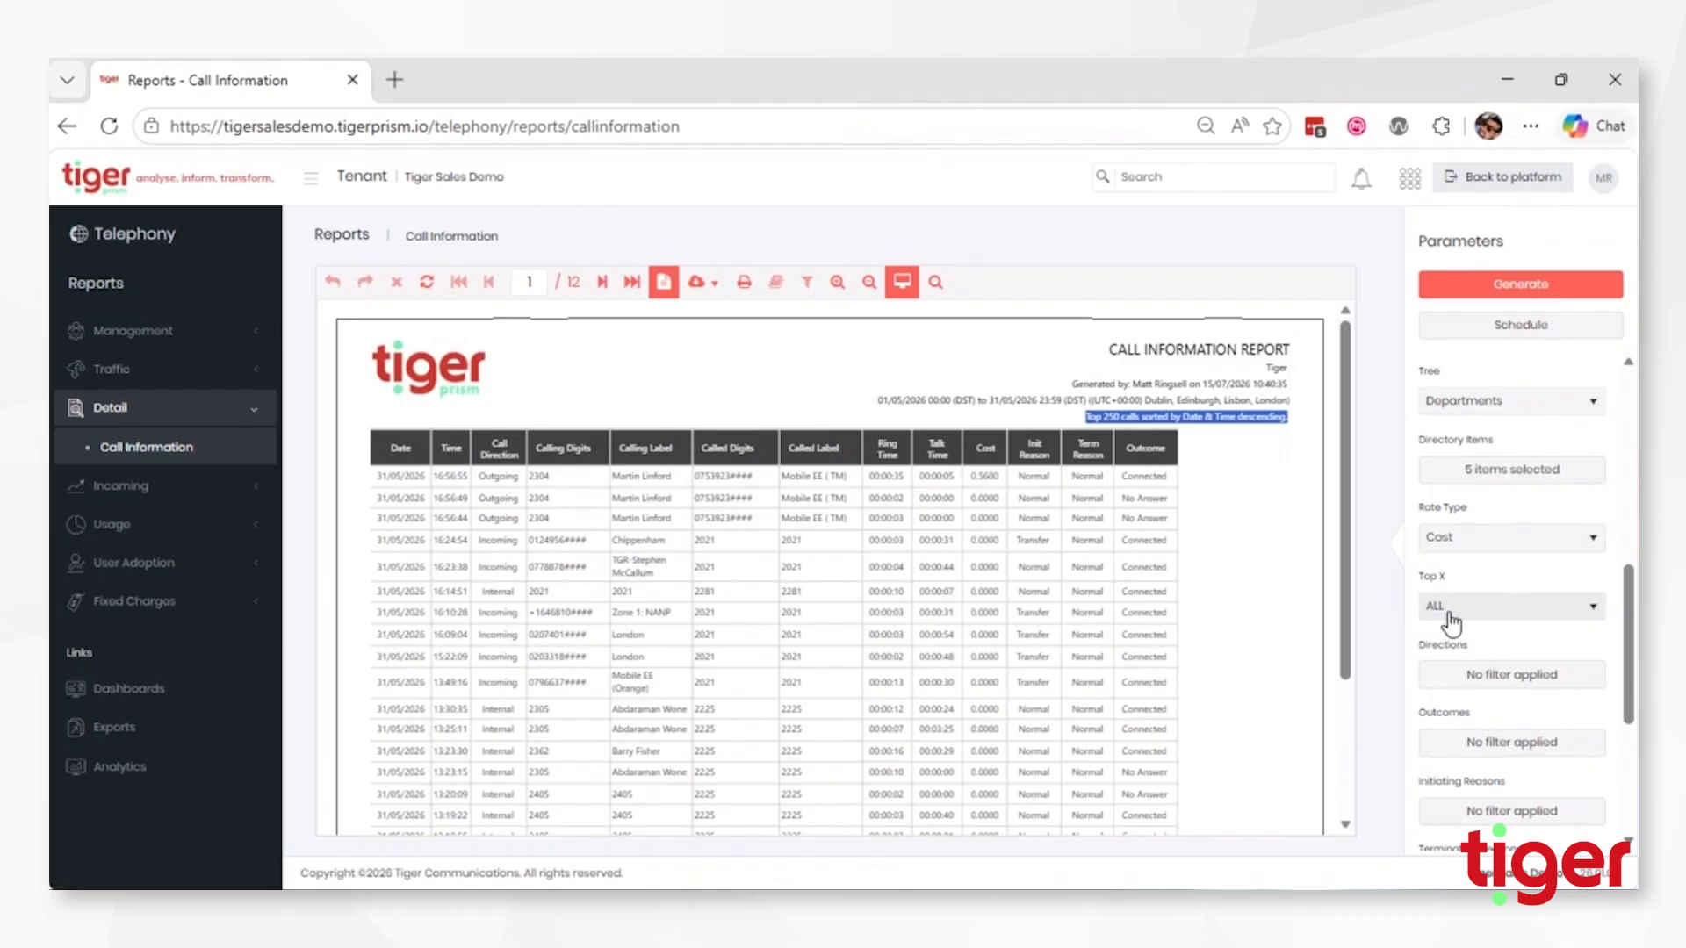
Limit the call directions to Outgoing and generate the report again
scroll(1457, 628, "down", 1)
scroll(1462, 615, "down", 2)
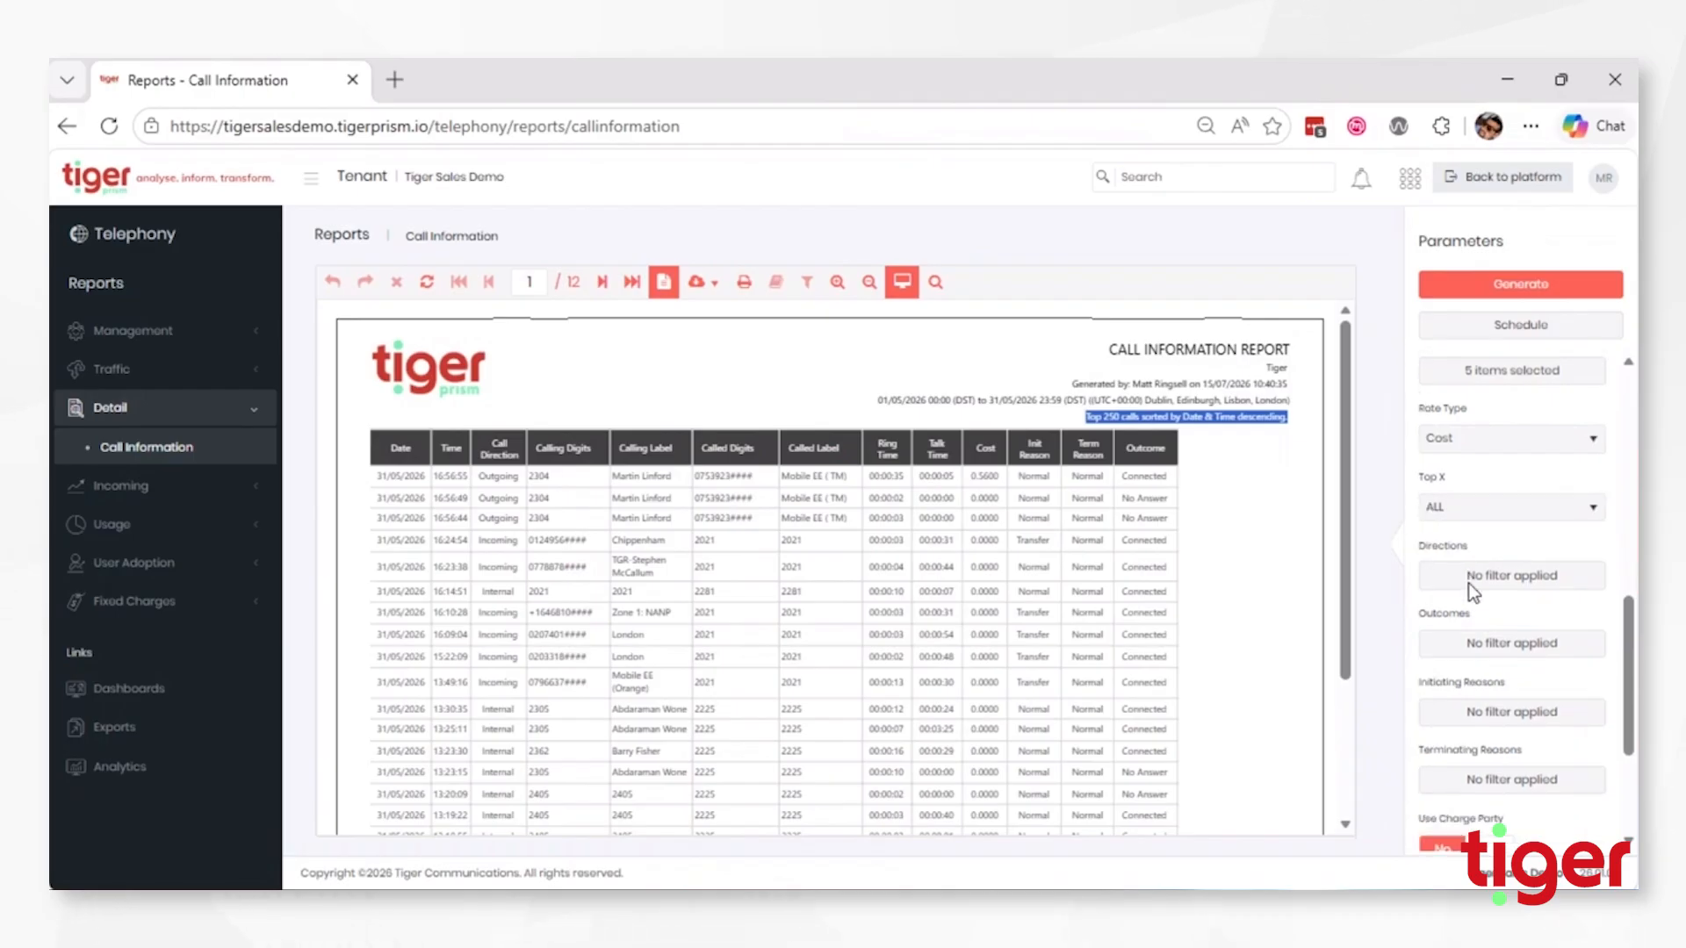
left_click(1489, 561)
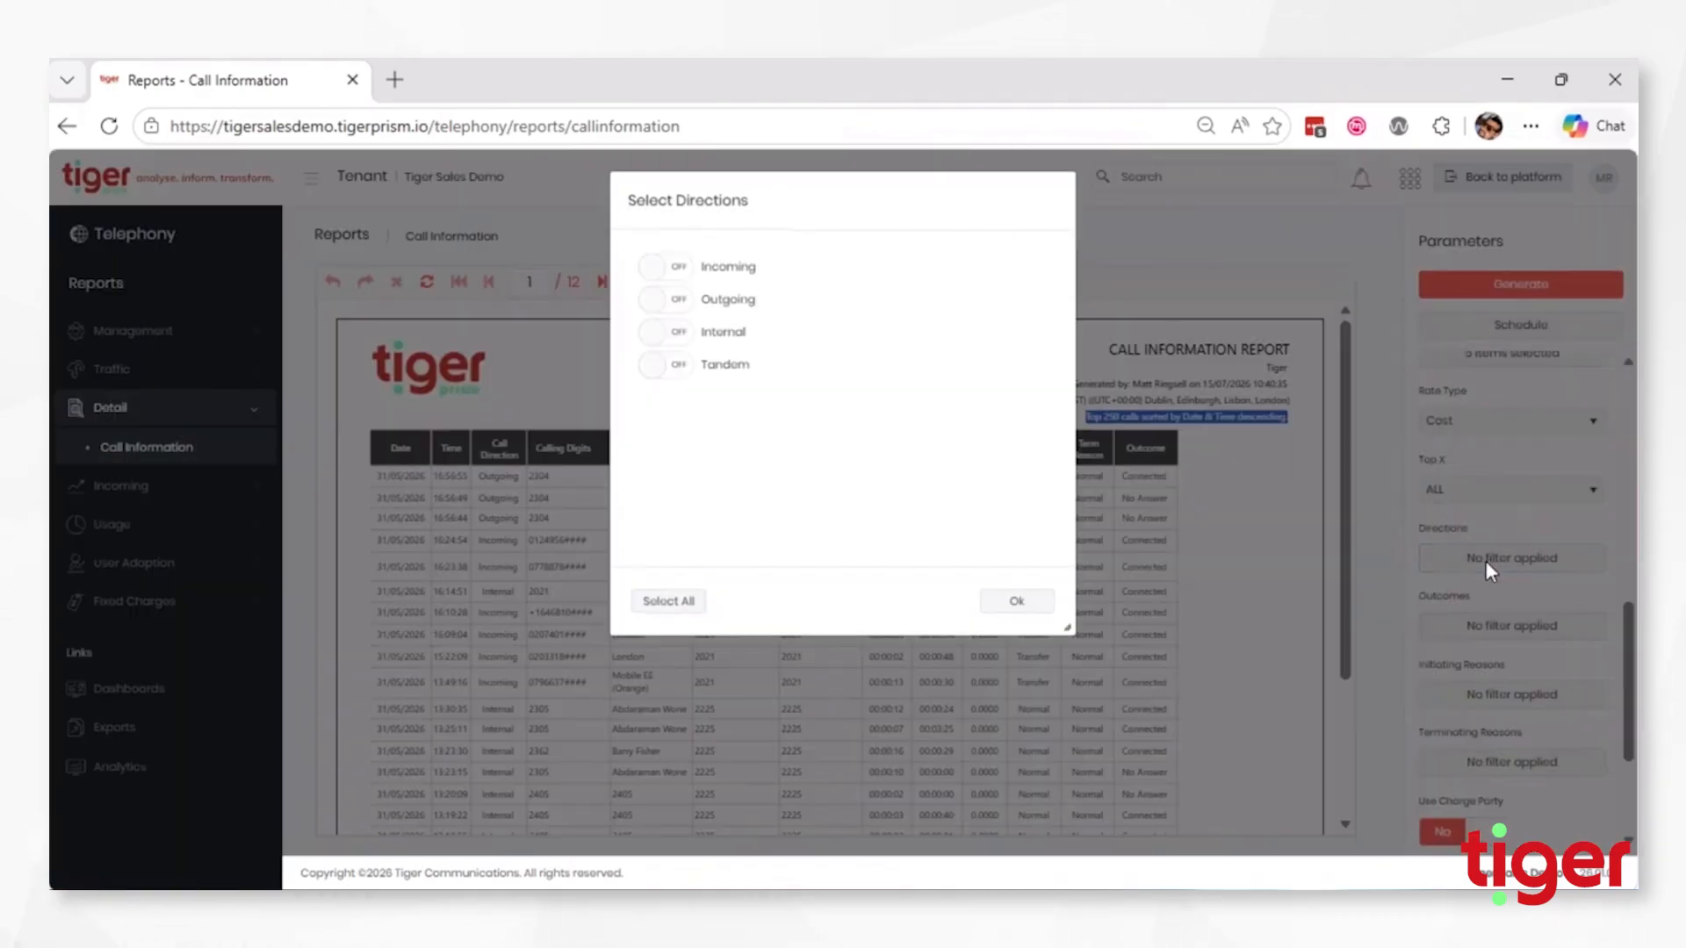
left_click(673, 301)
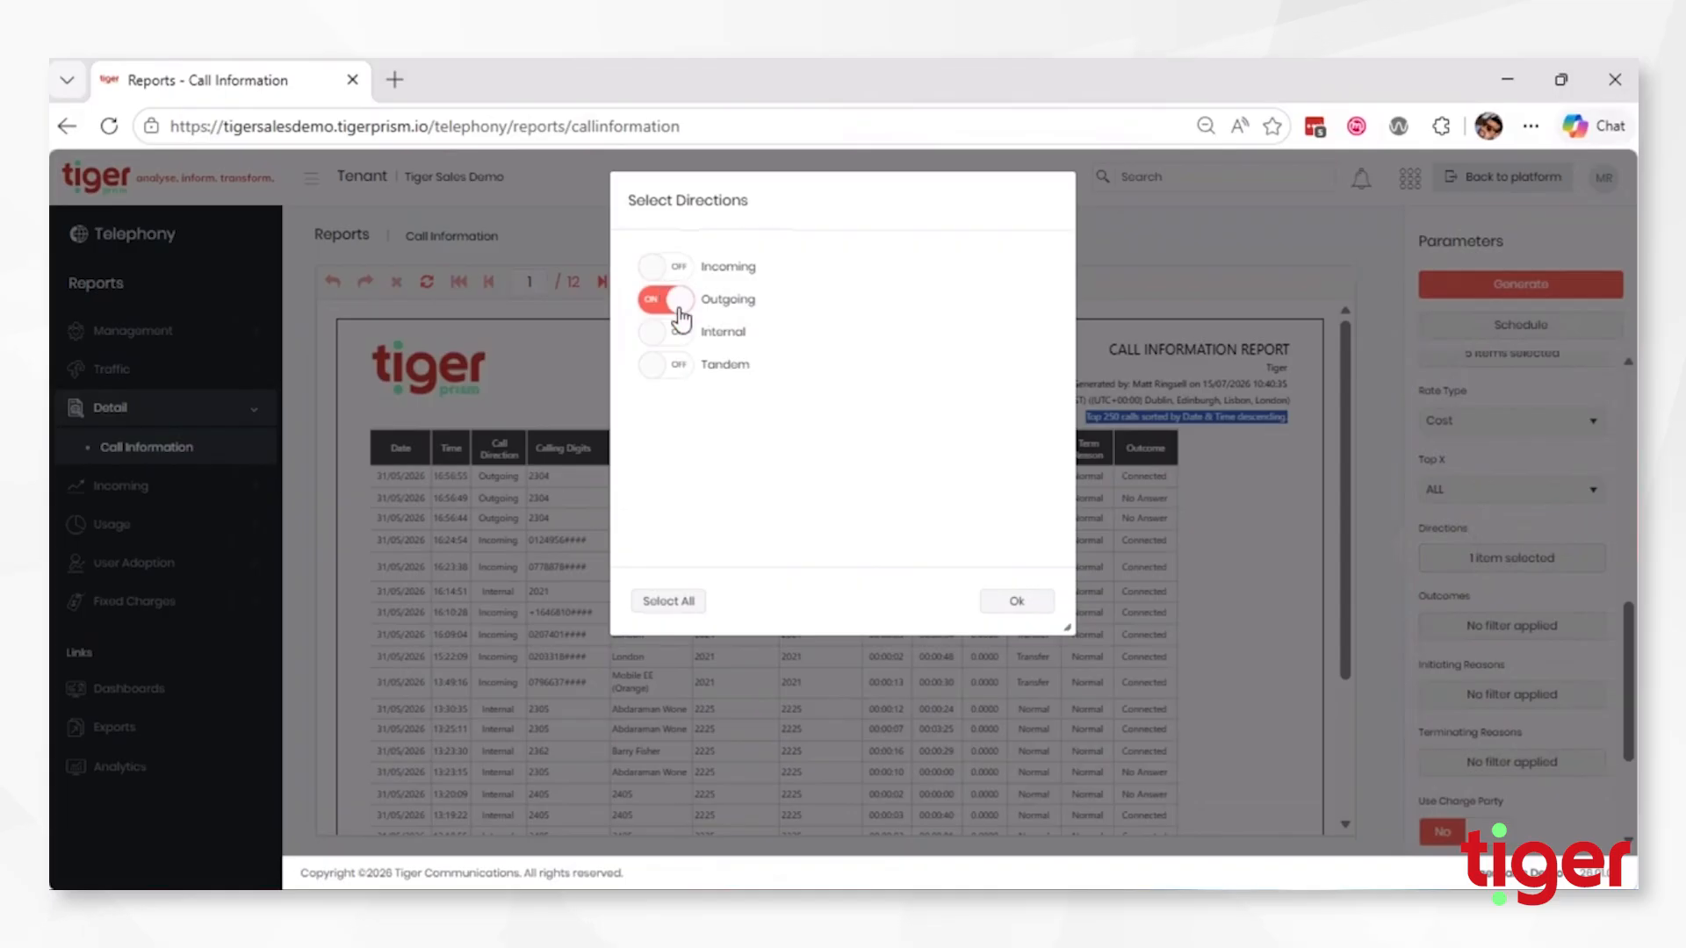
left_click(1036, 619)
left_click(1530, 285)
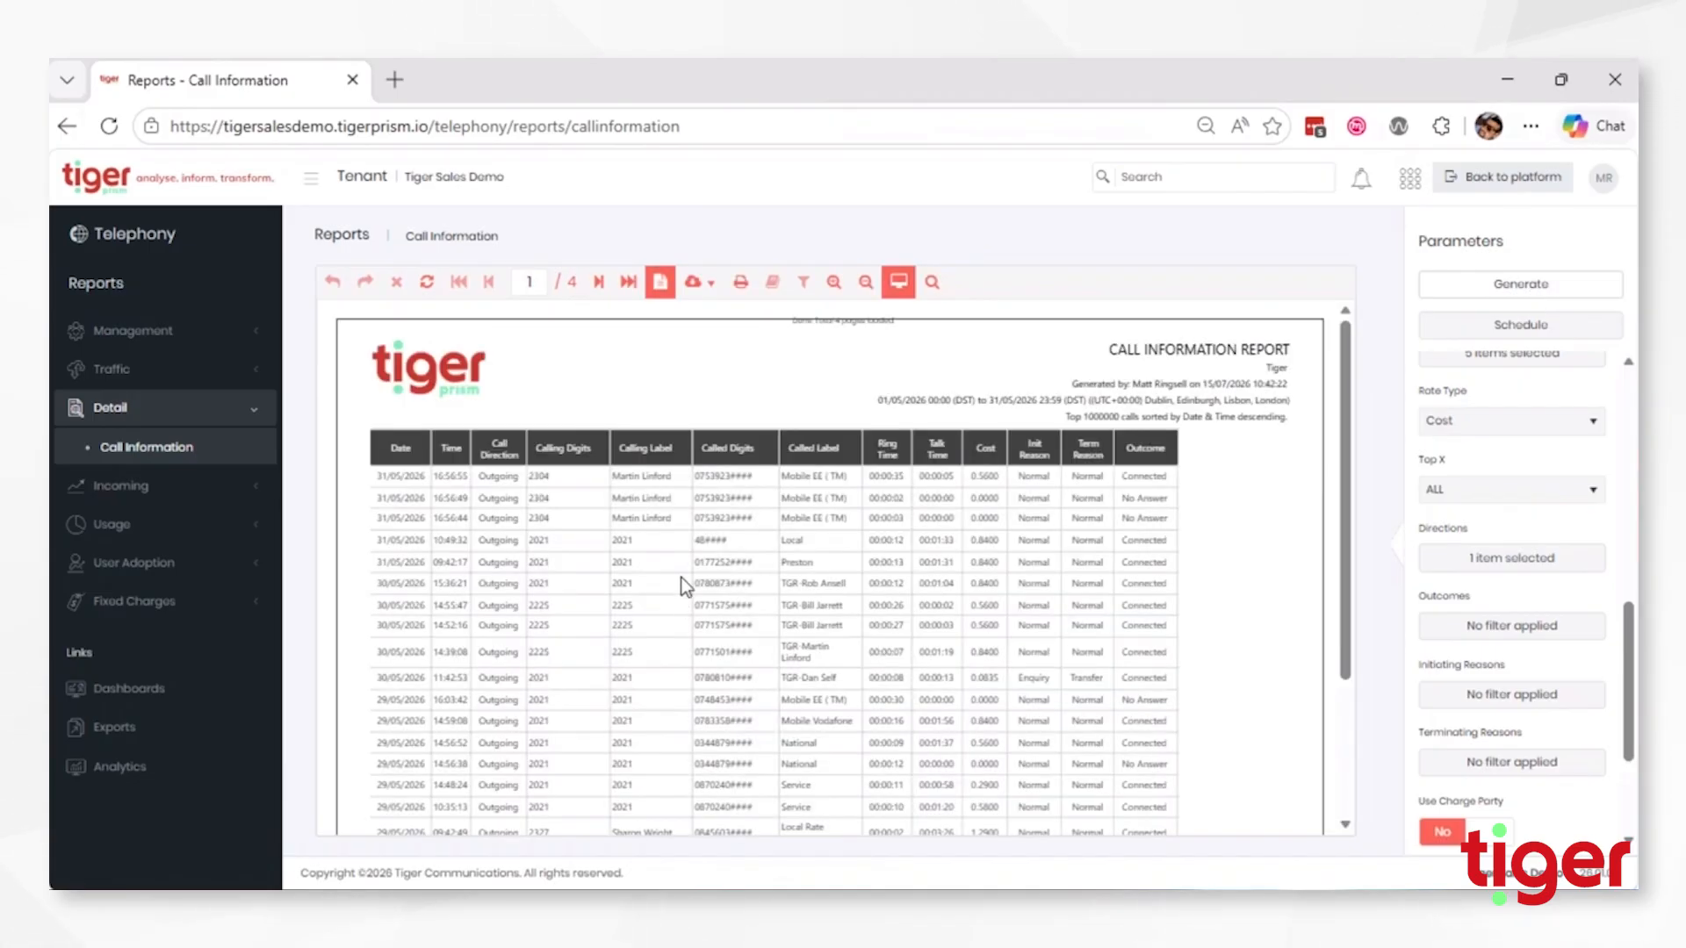
Look through the outgoing calls in the report and check which export formats are offered
scroll(686, 541, "down", 3)
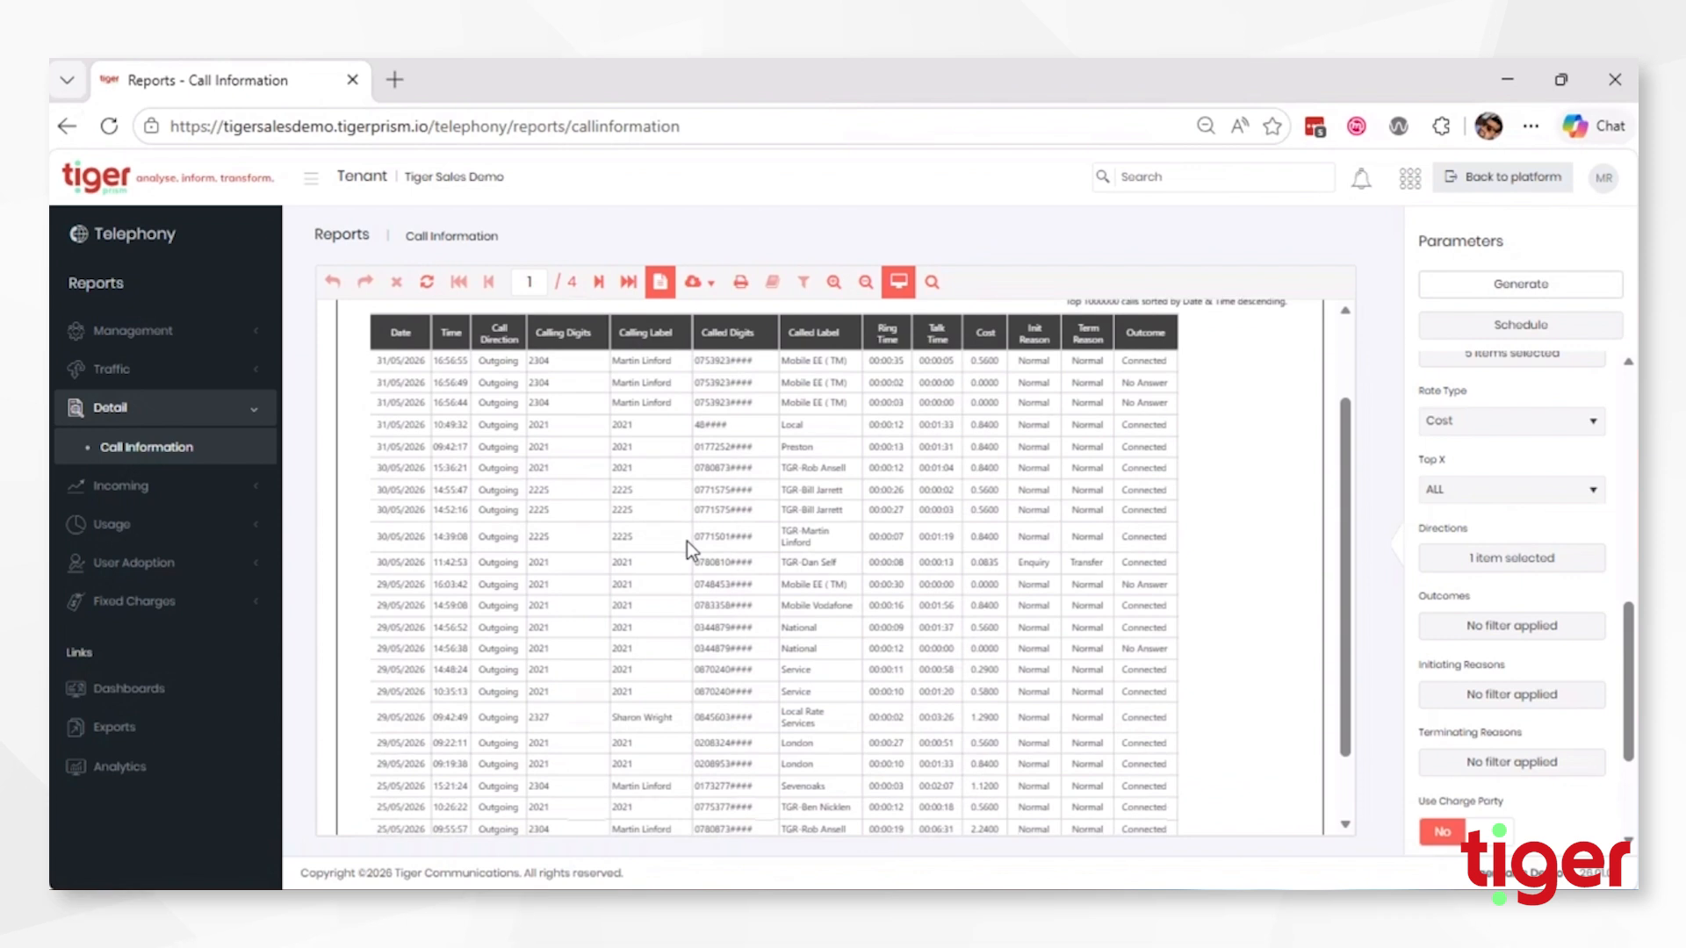
scroll(687, 541, "up", 3)
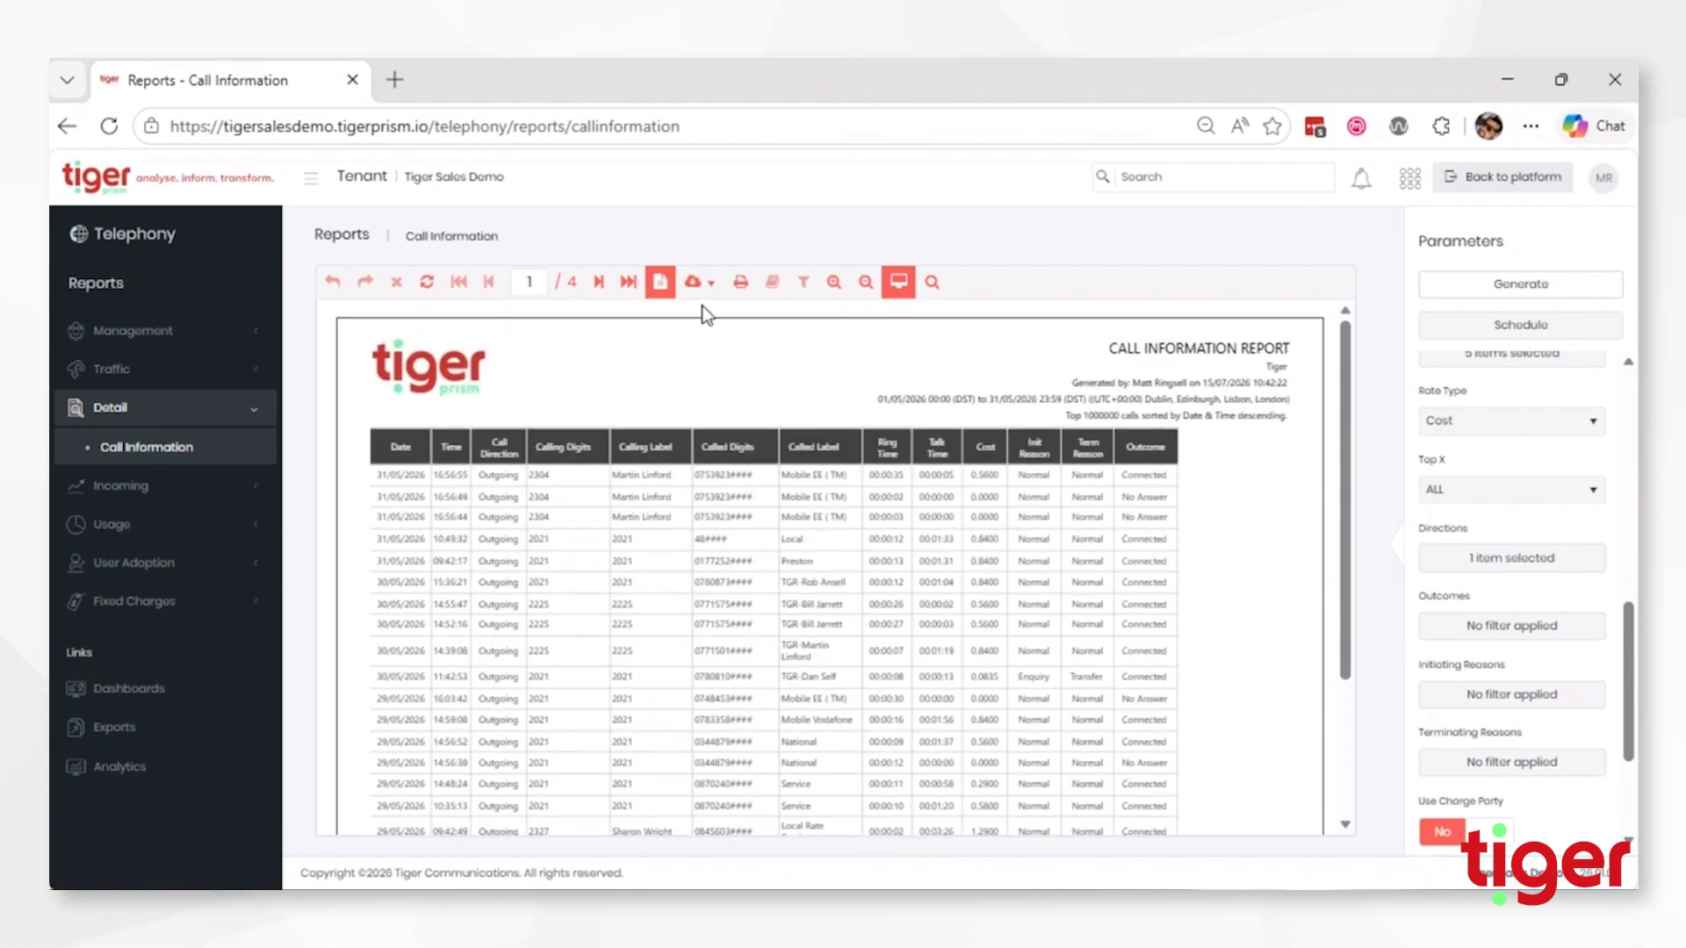
left_click(697, 282)
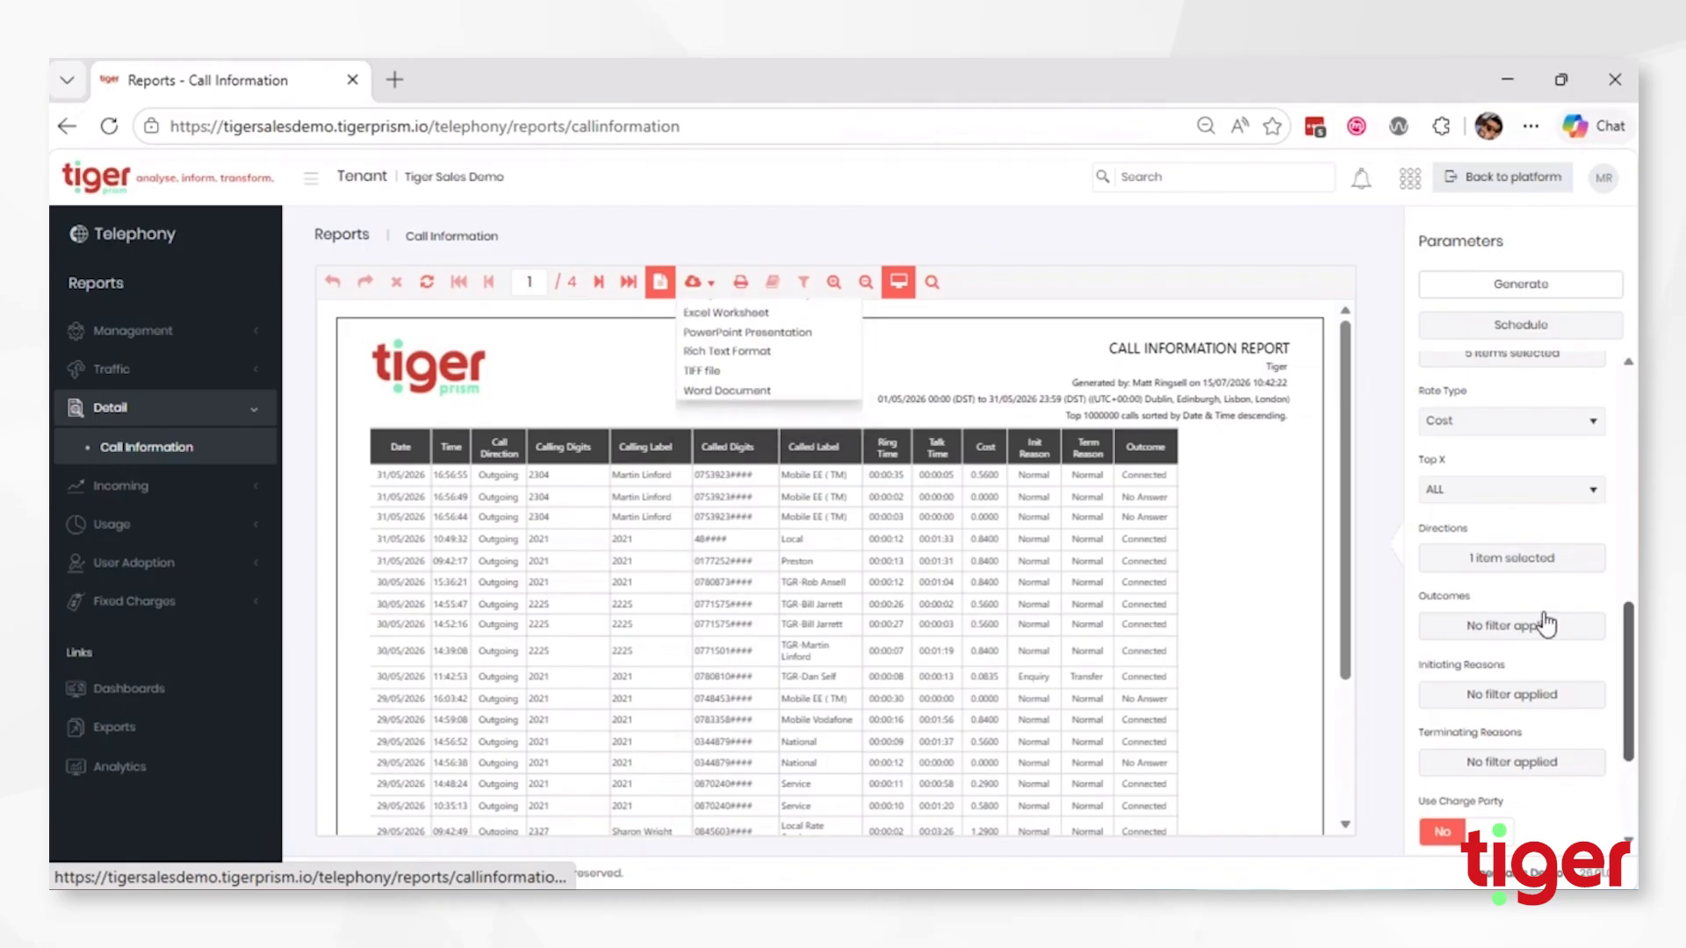
Remove the Outgoing restriction from the Directions filter so that no direction filter applies
left_click(1490, 566)
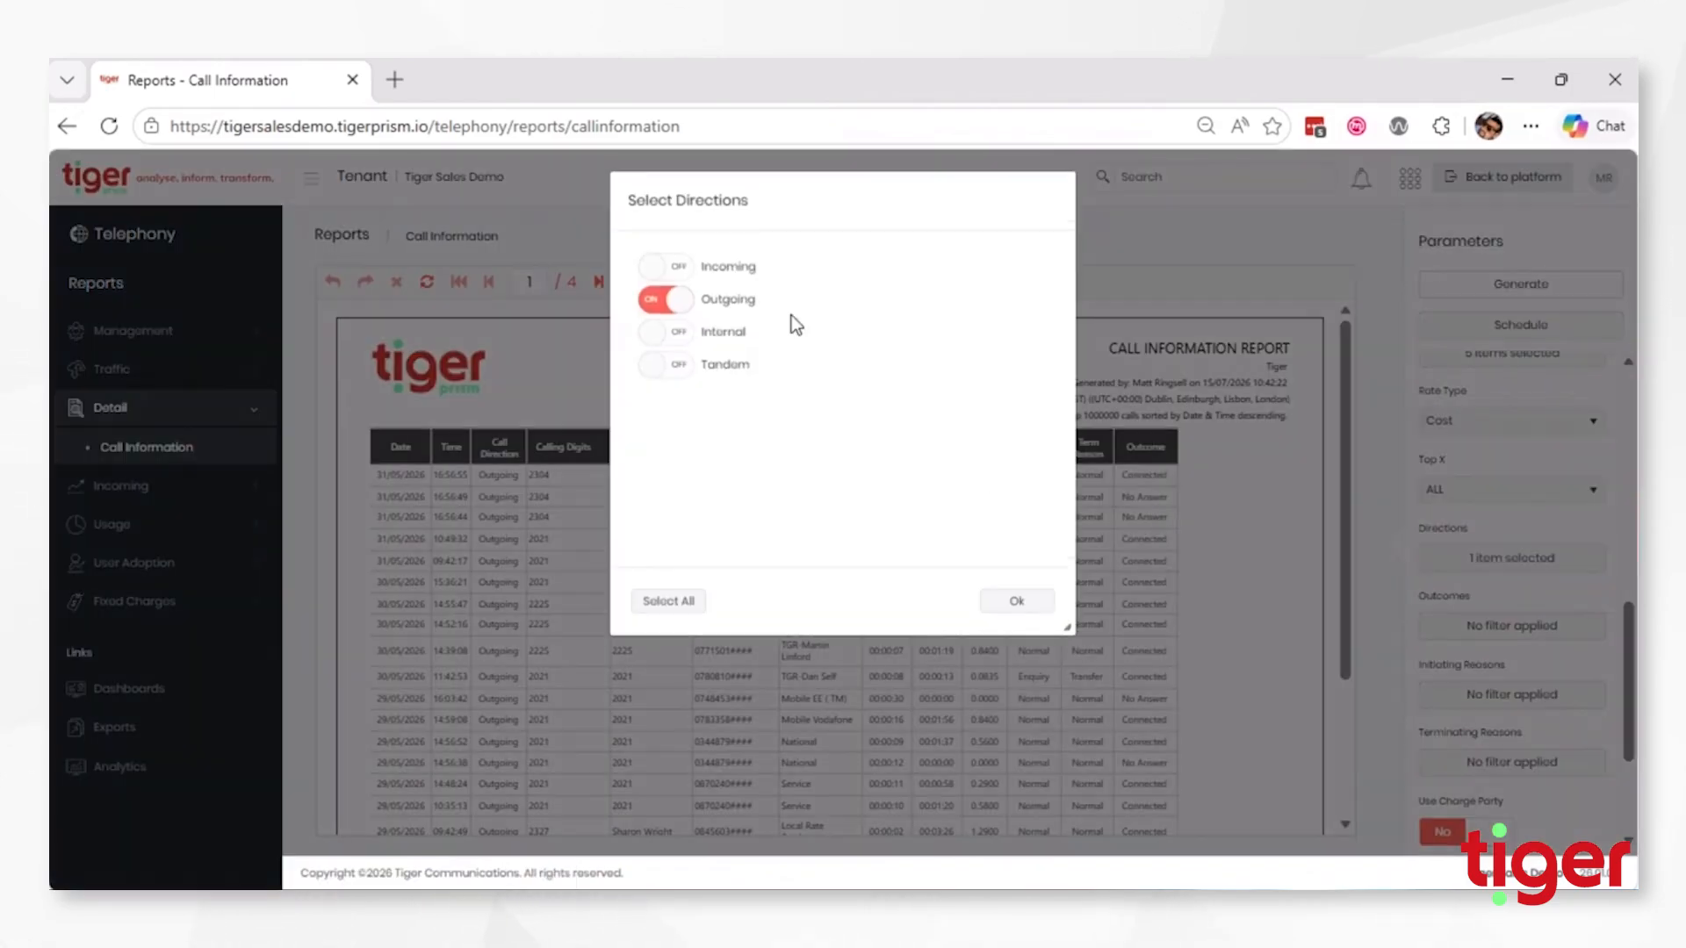
left_click(666, 301)
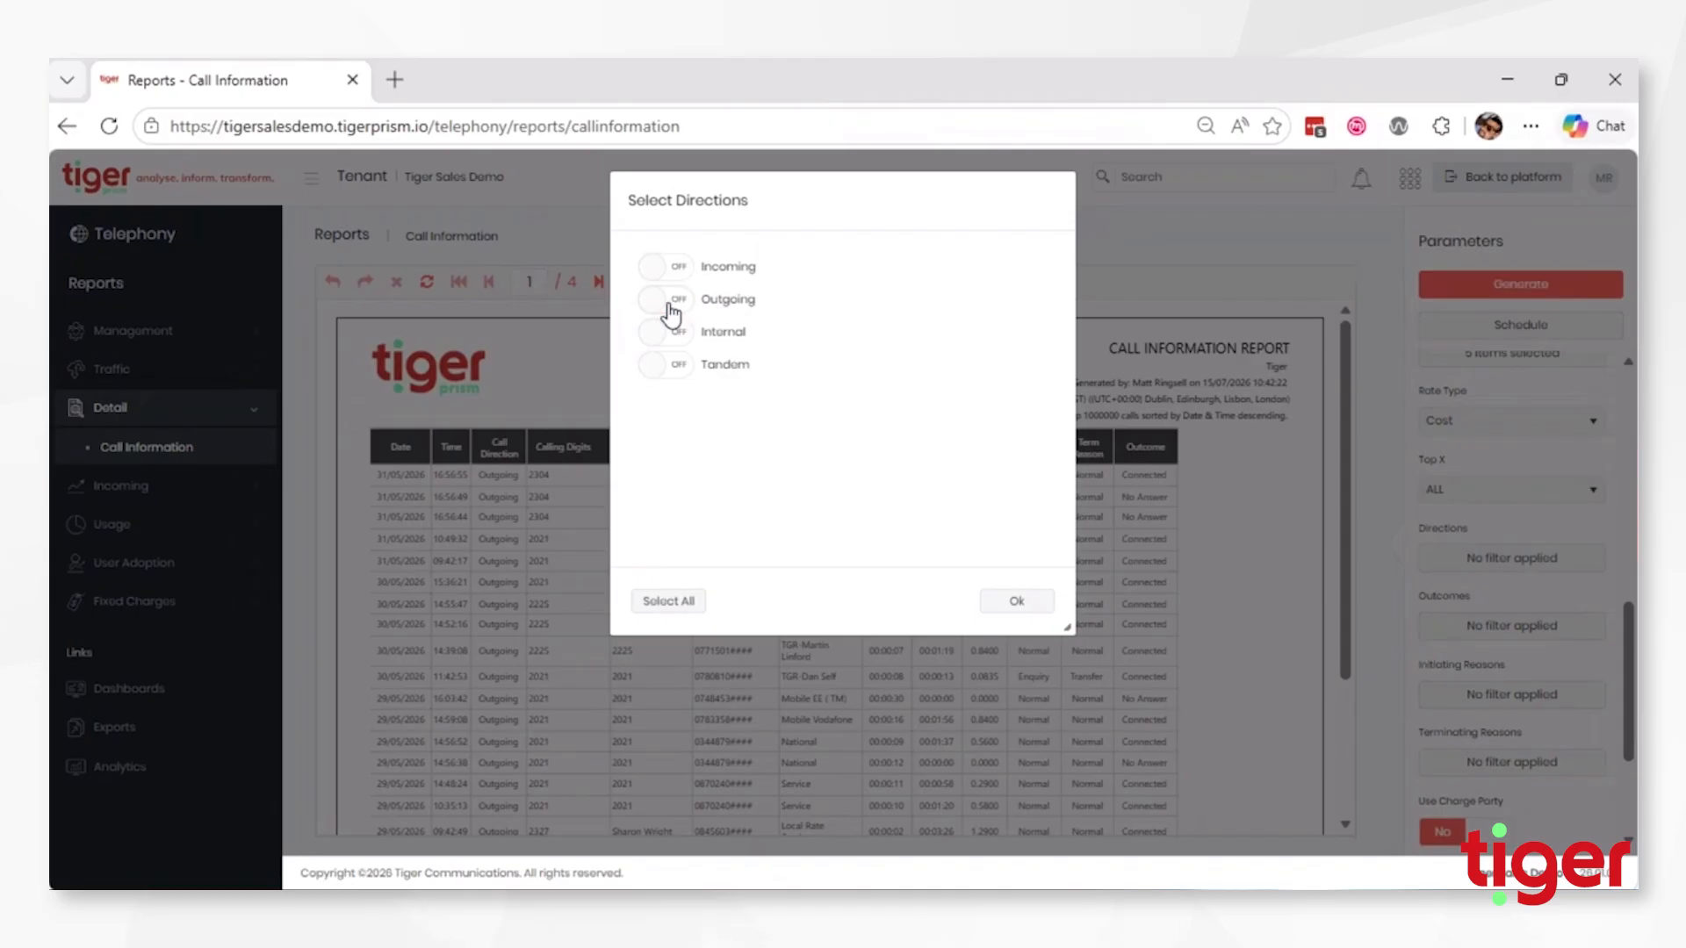
left_click(1034, 602)
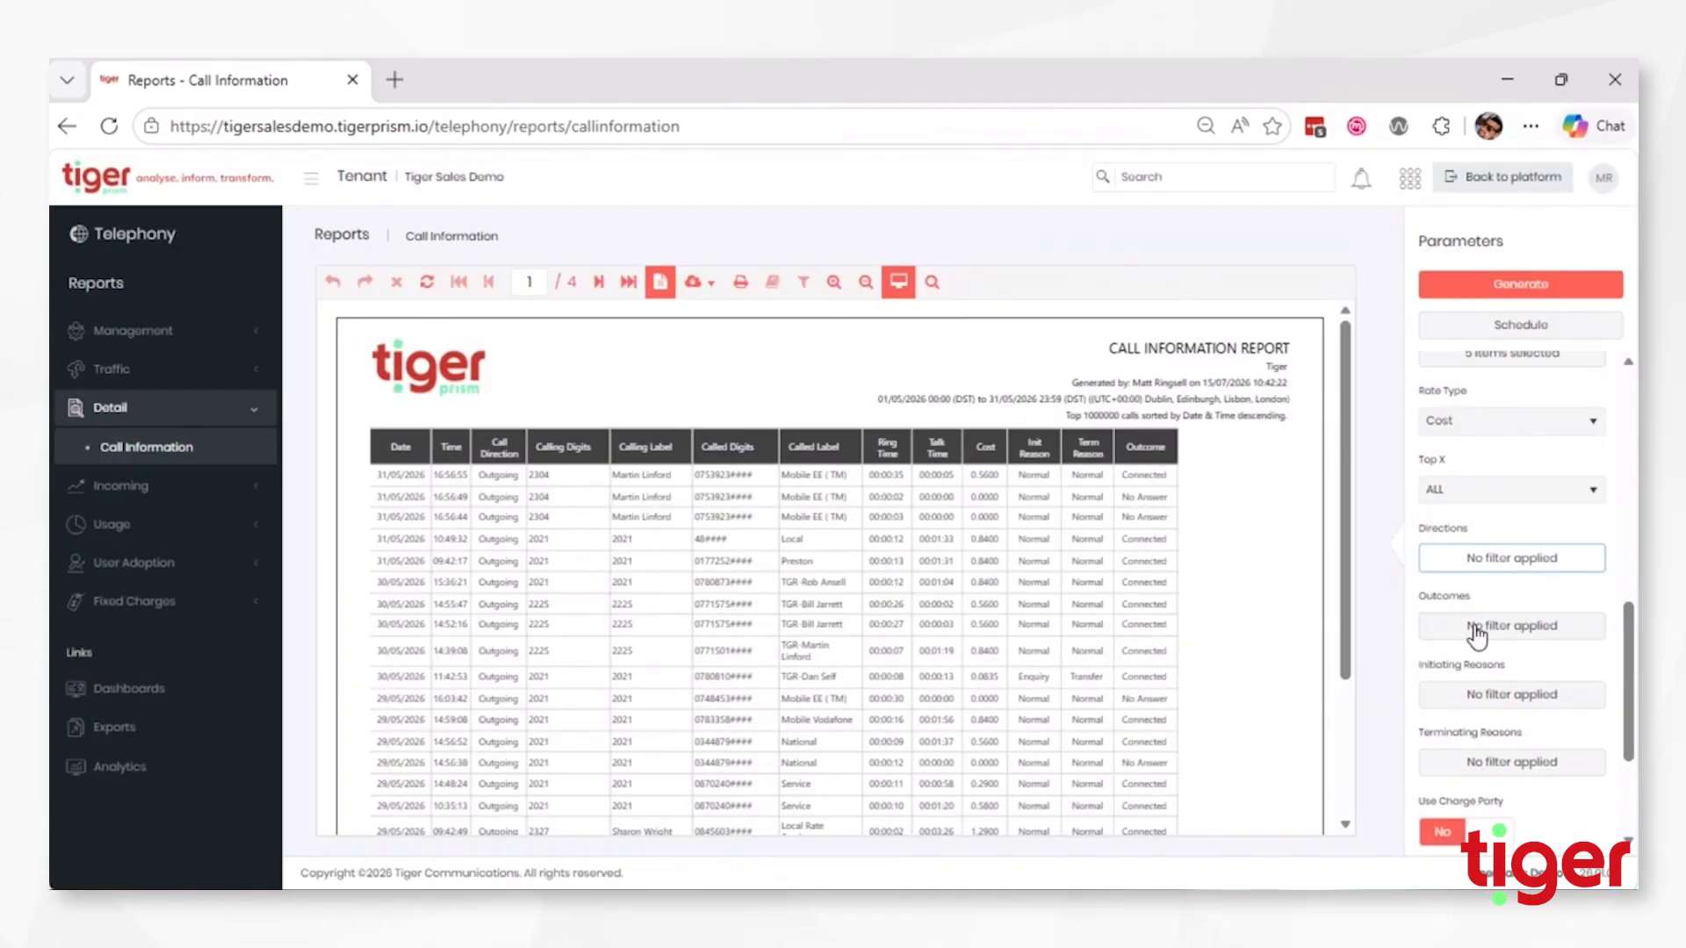
Check the call outcomes available for filtering and the fields available under Sort By
left_click(1477, 626)
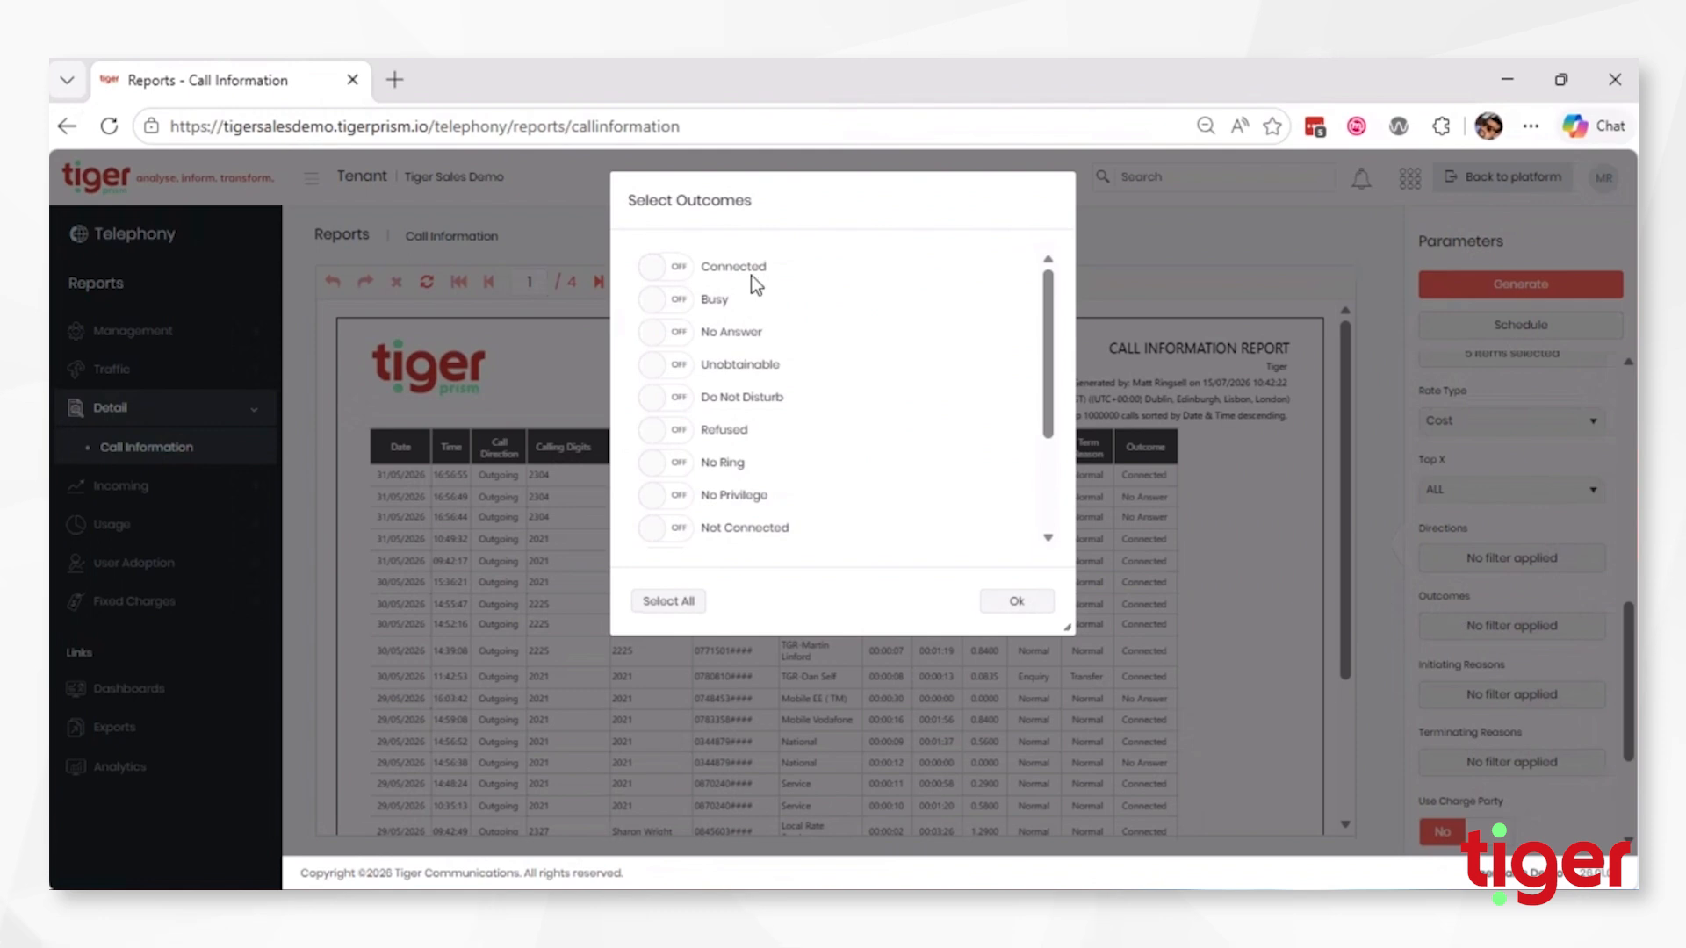
left_click(1017, 606)
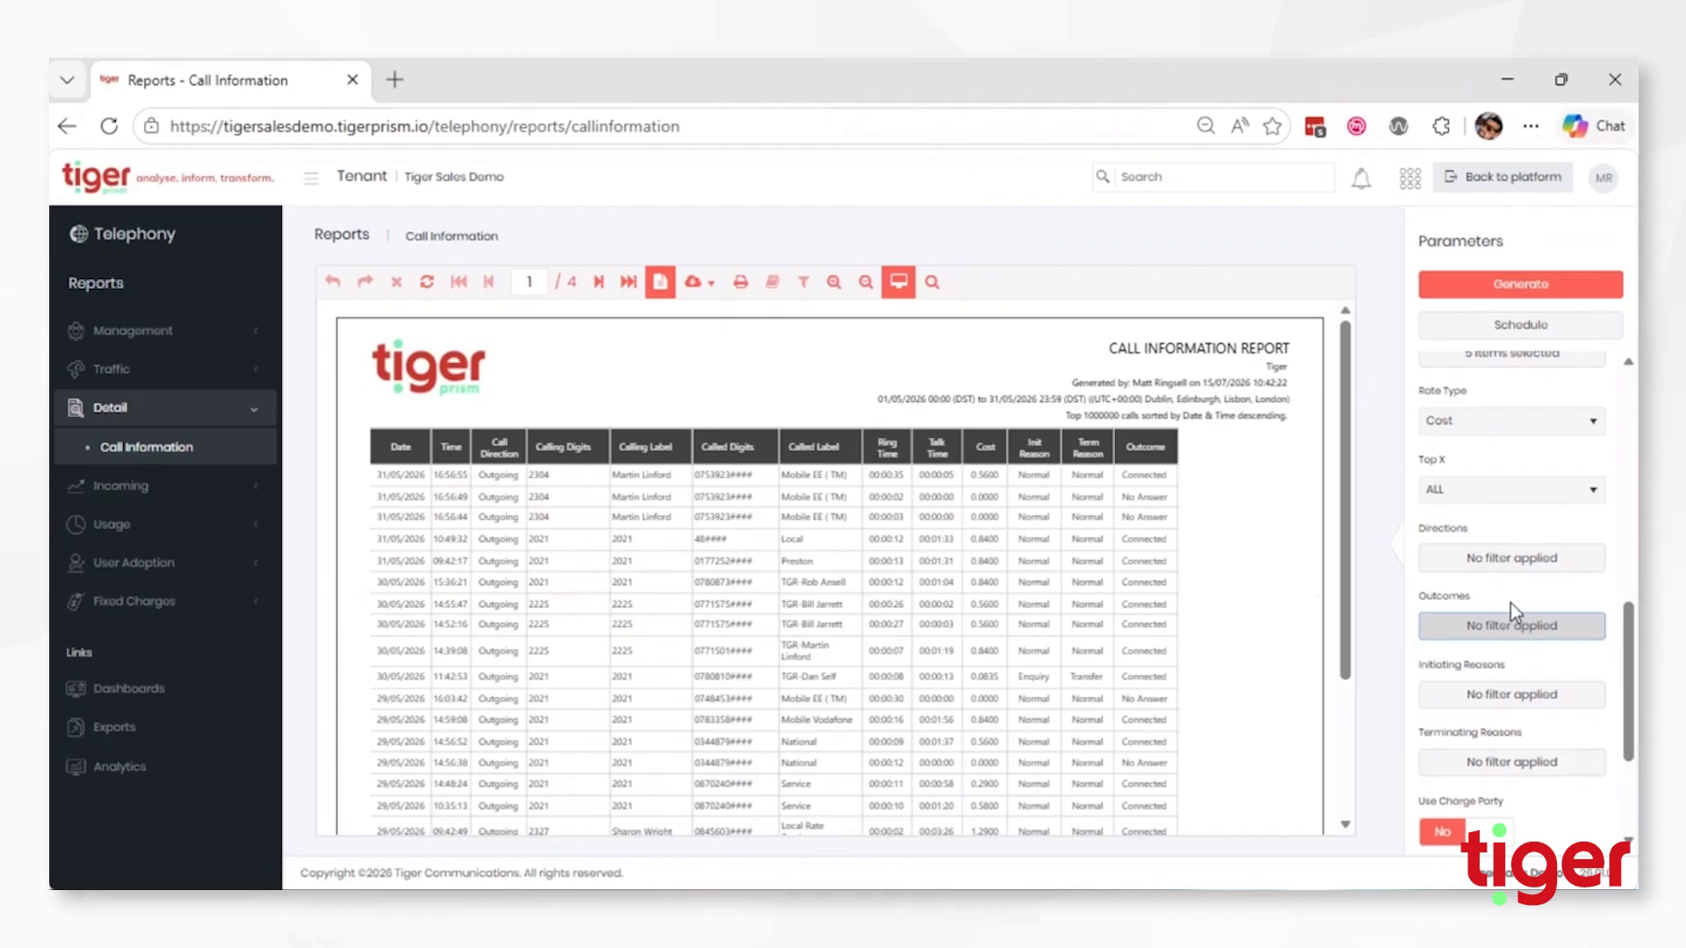
scroll(1537, 668, "down", 3)
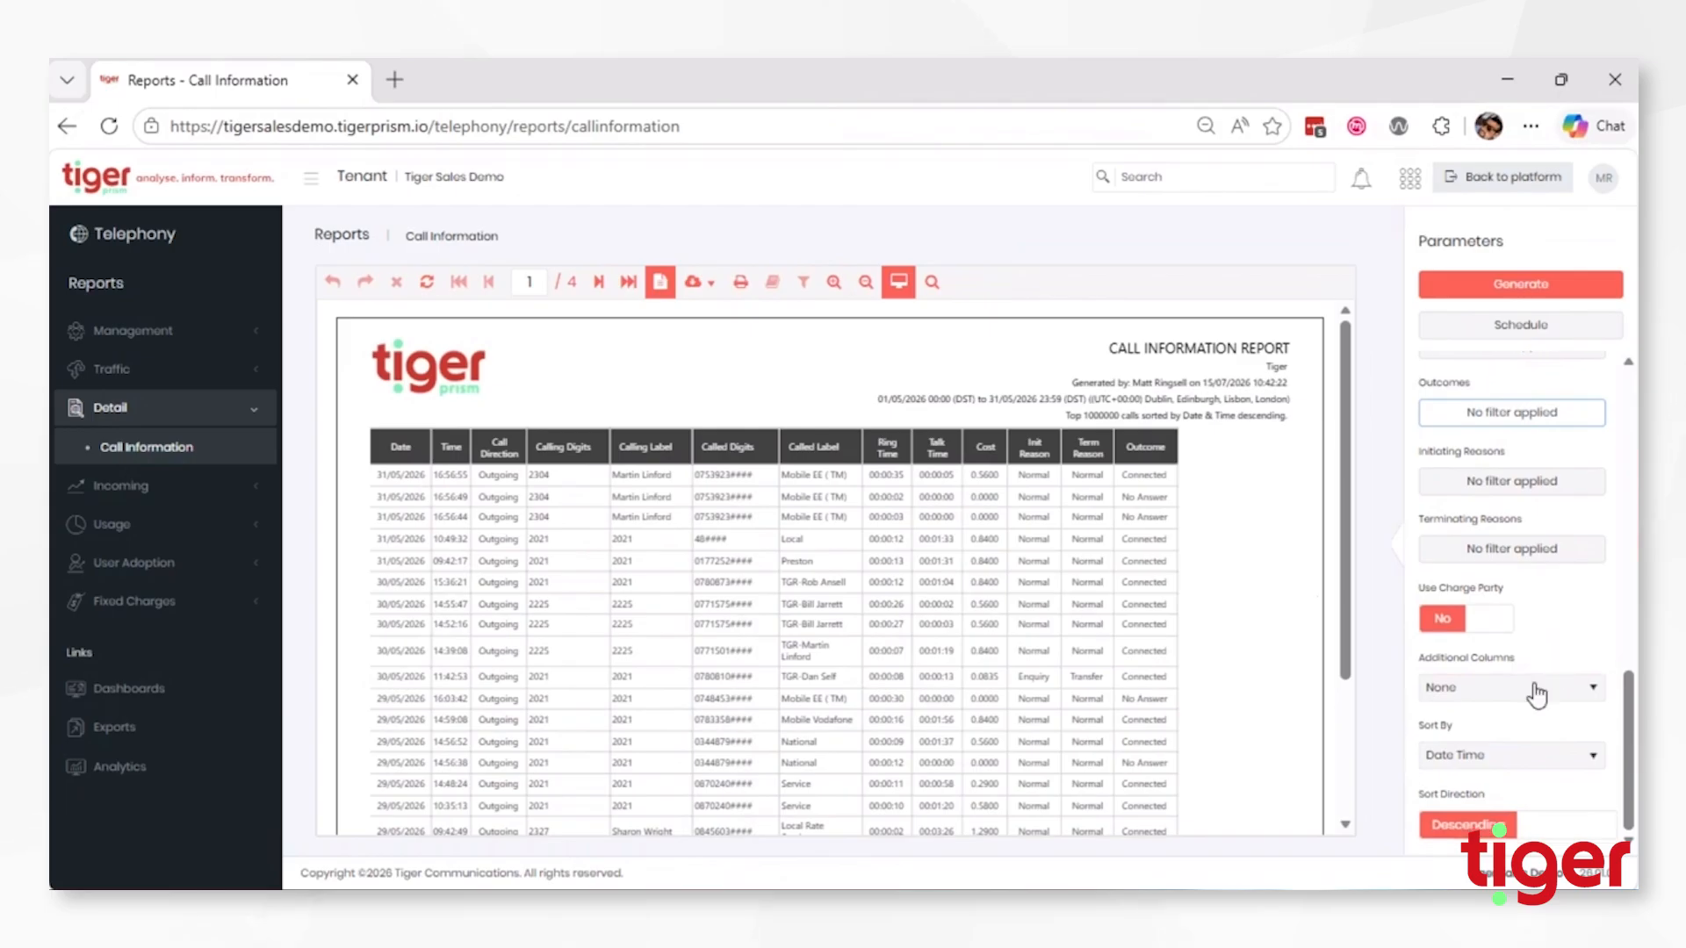
left_click(1492, 764)
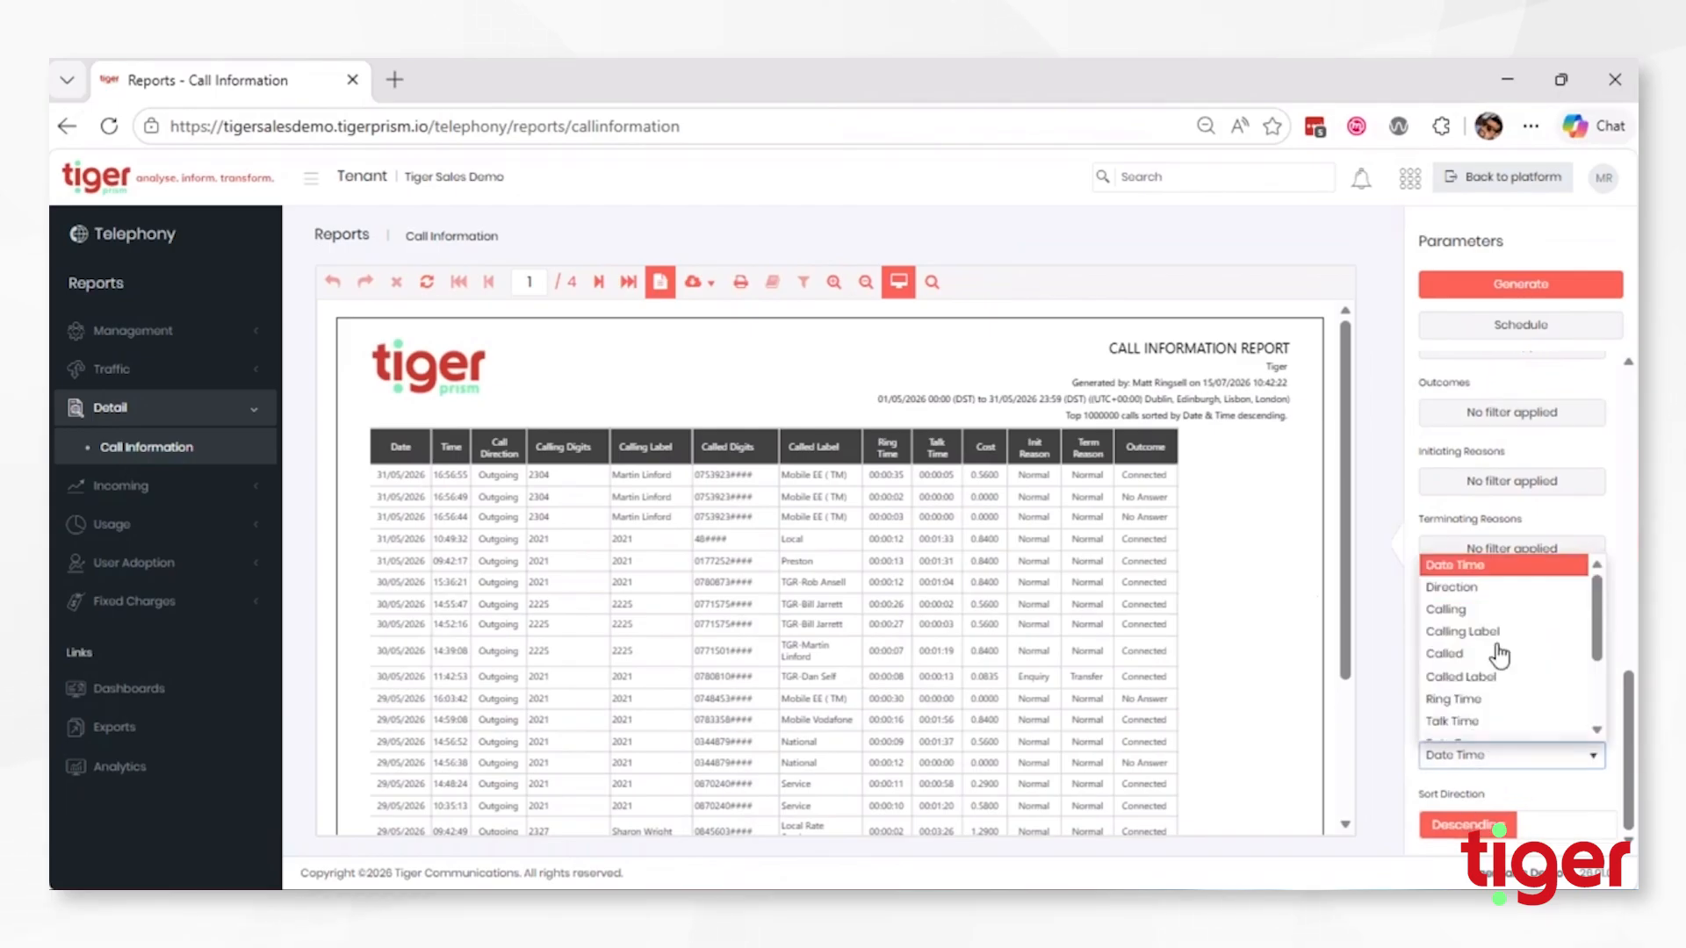
scroll(1502, 668, "down", 3)
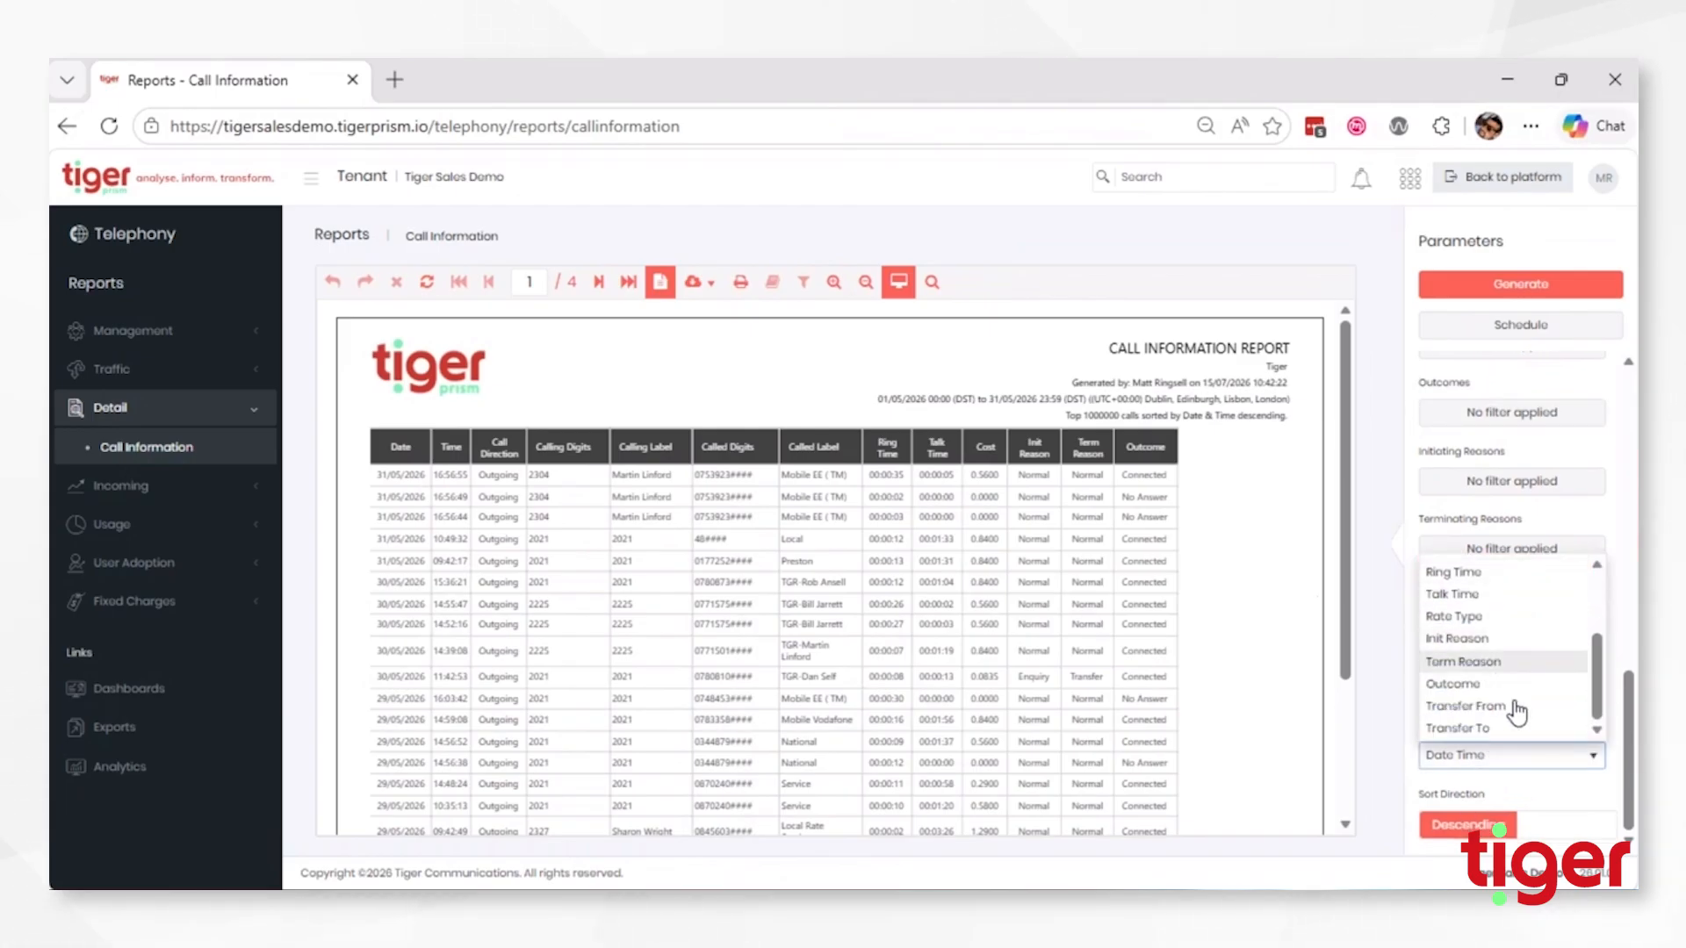
scroll(1507, 676, "up", 2)
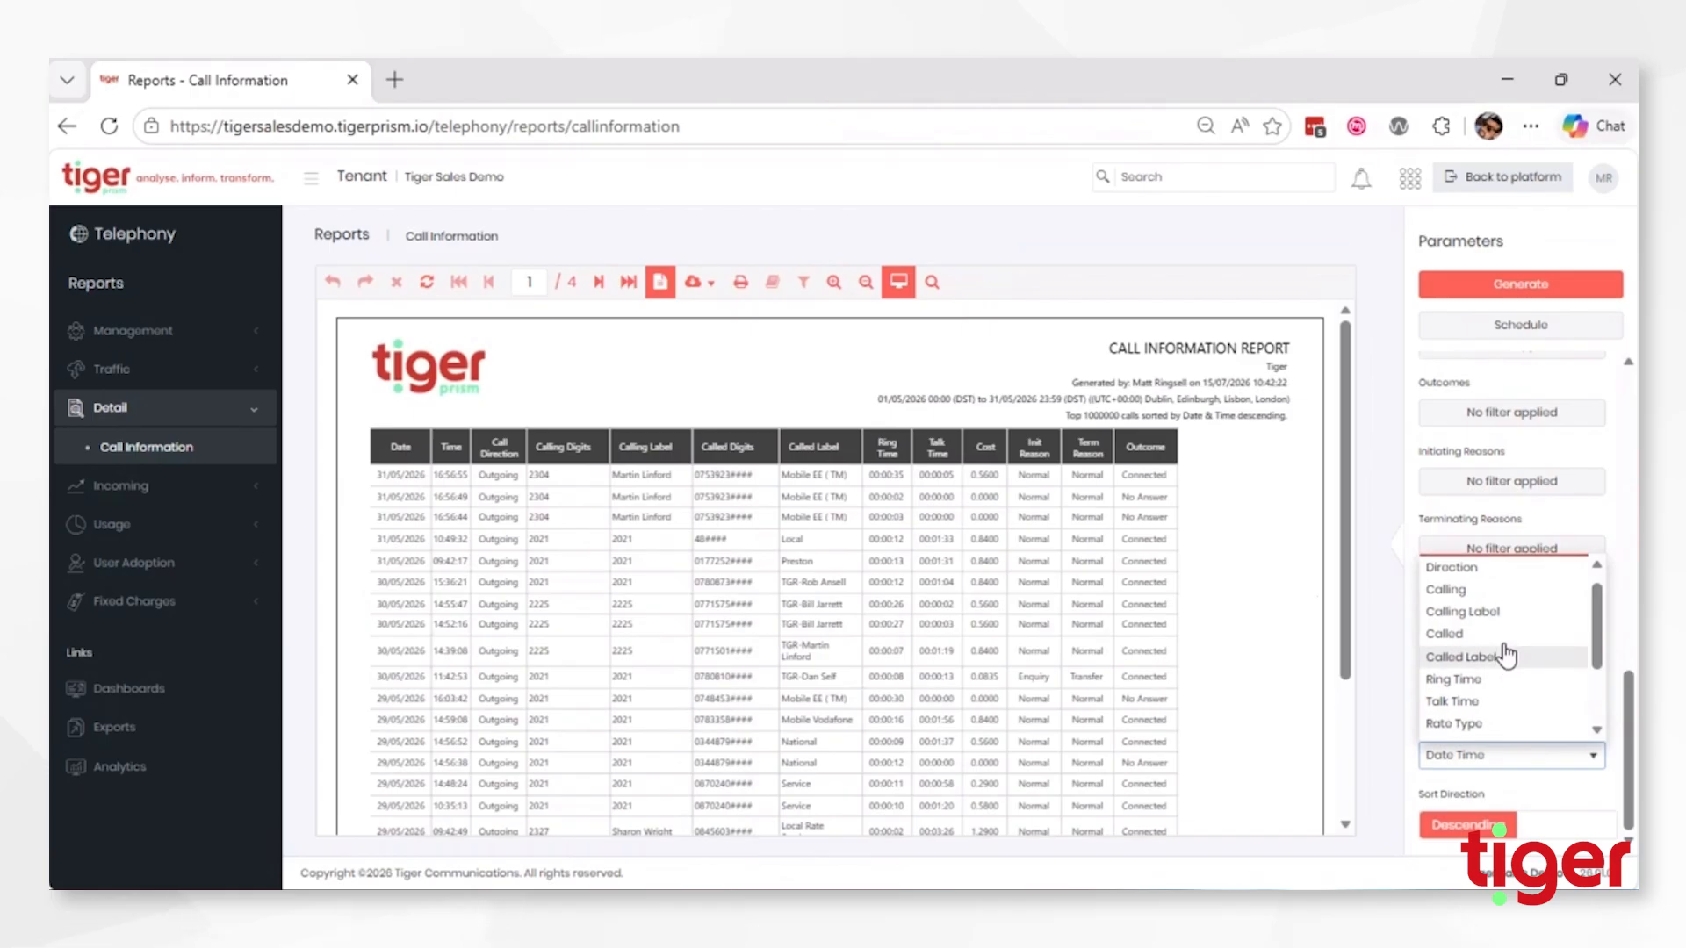
scroll(1510, 654, "up", 1)
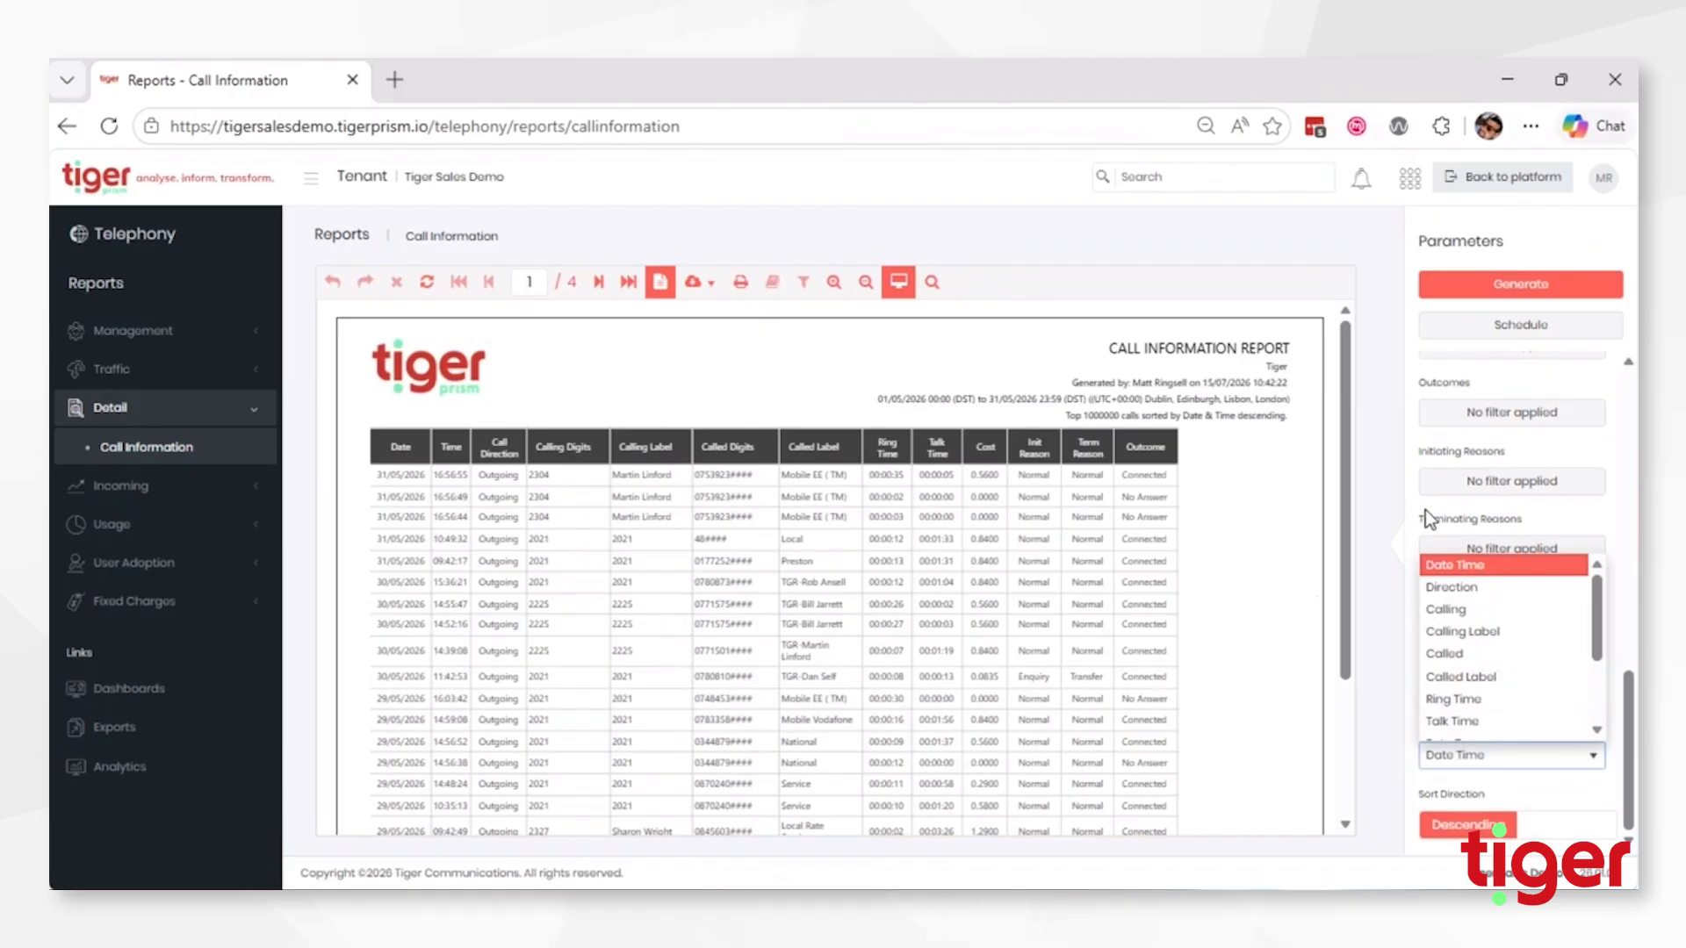
left_click(1451, 751)
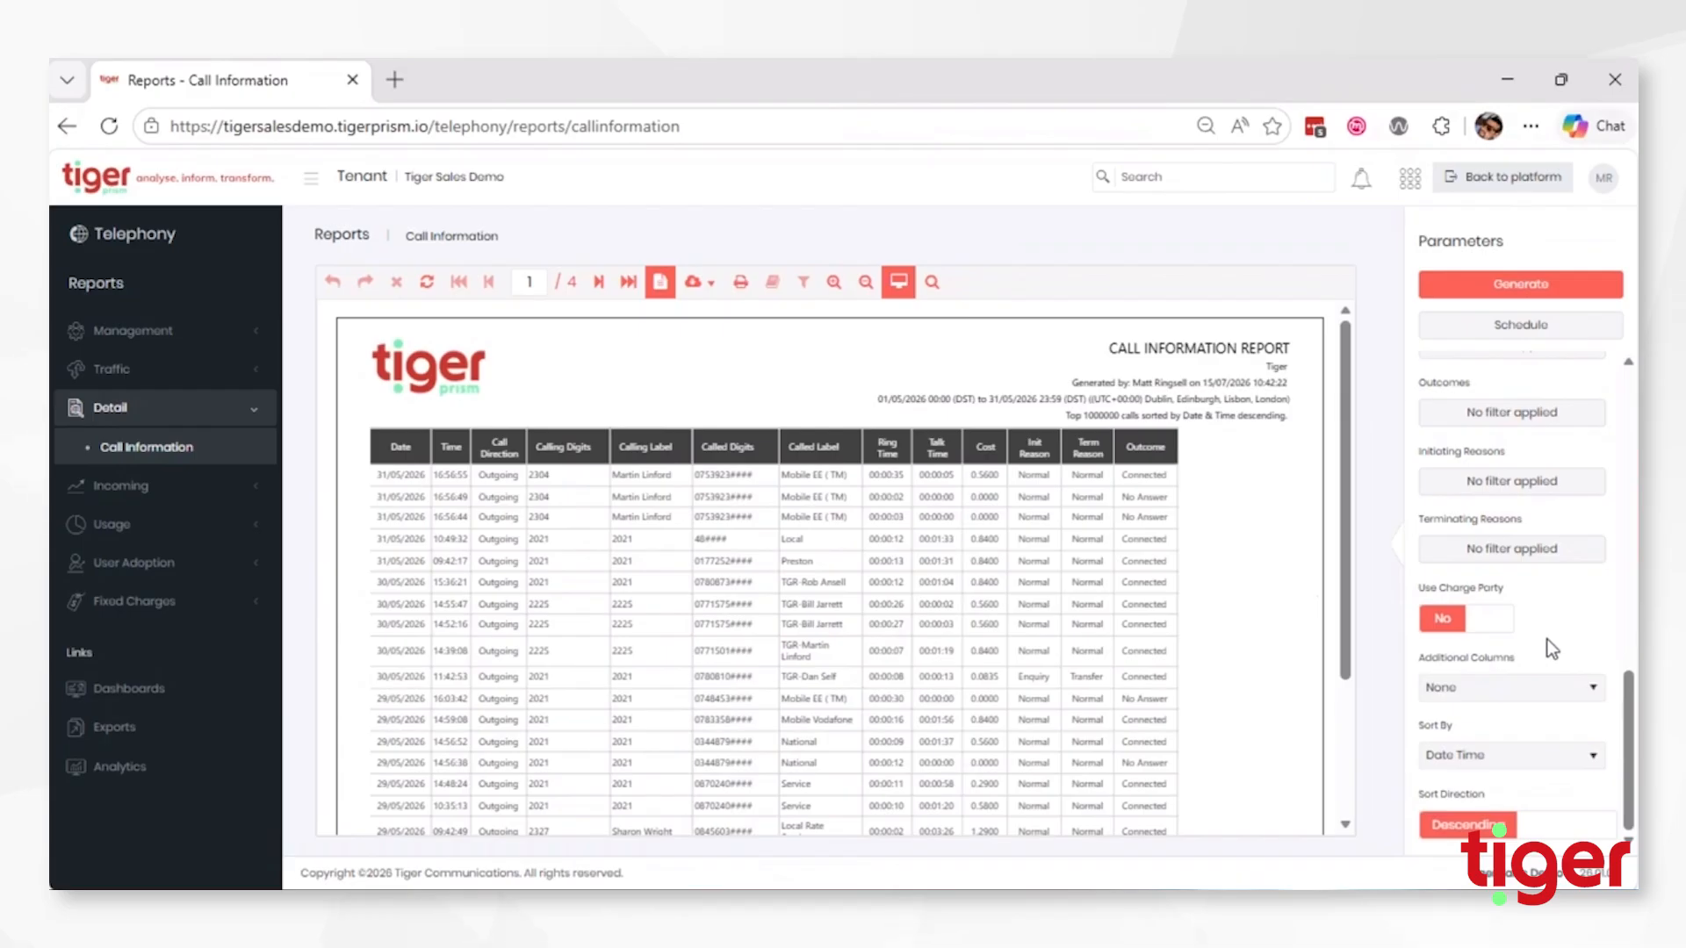
Review the full list of call outcomes again, leaving the Outcomes filter unset
scroll(1548, 640, "up", 4)
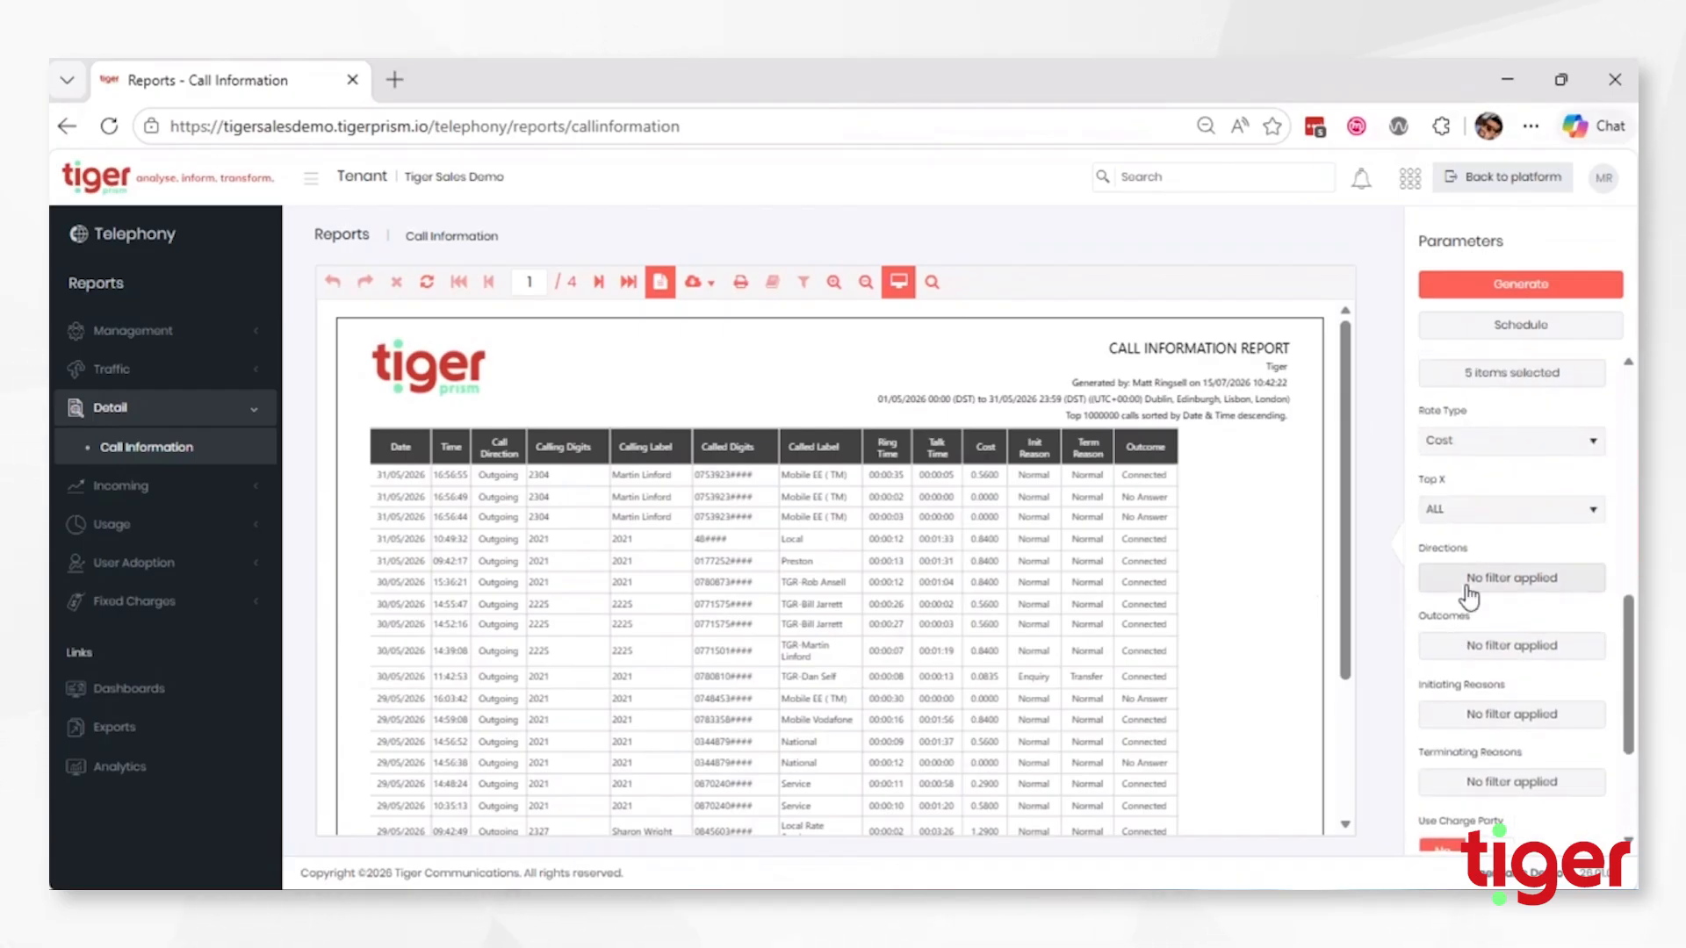
left_click(1470, 654)
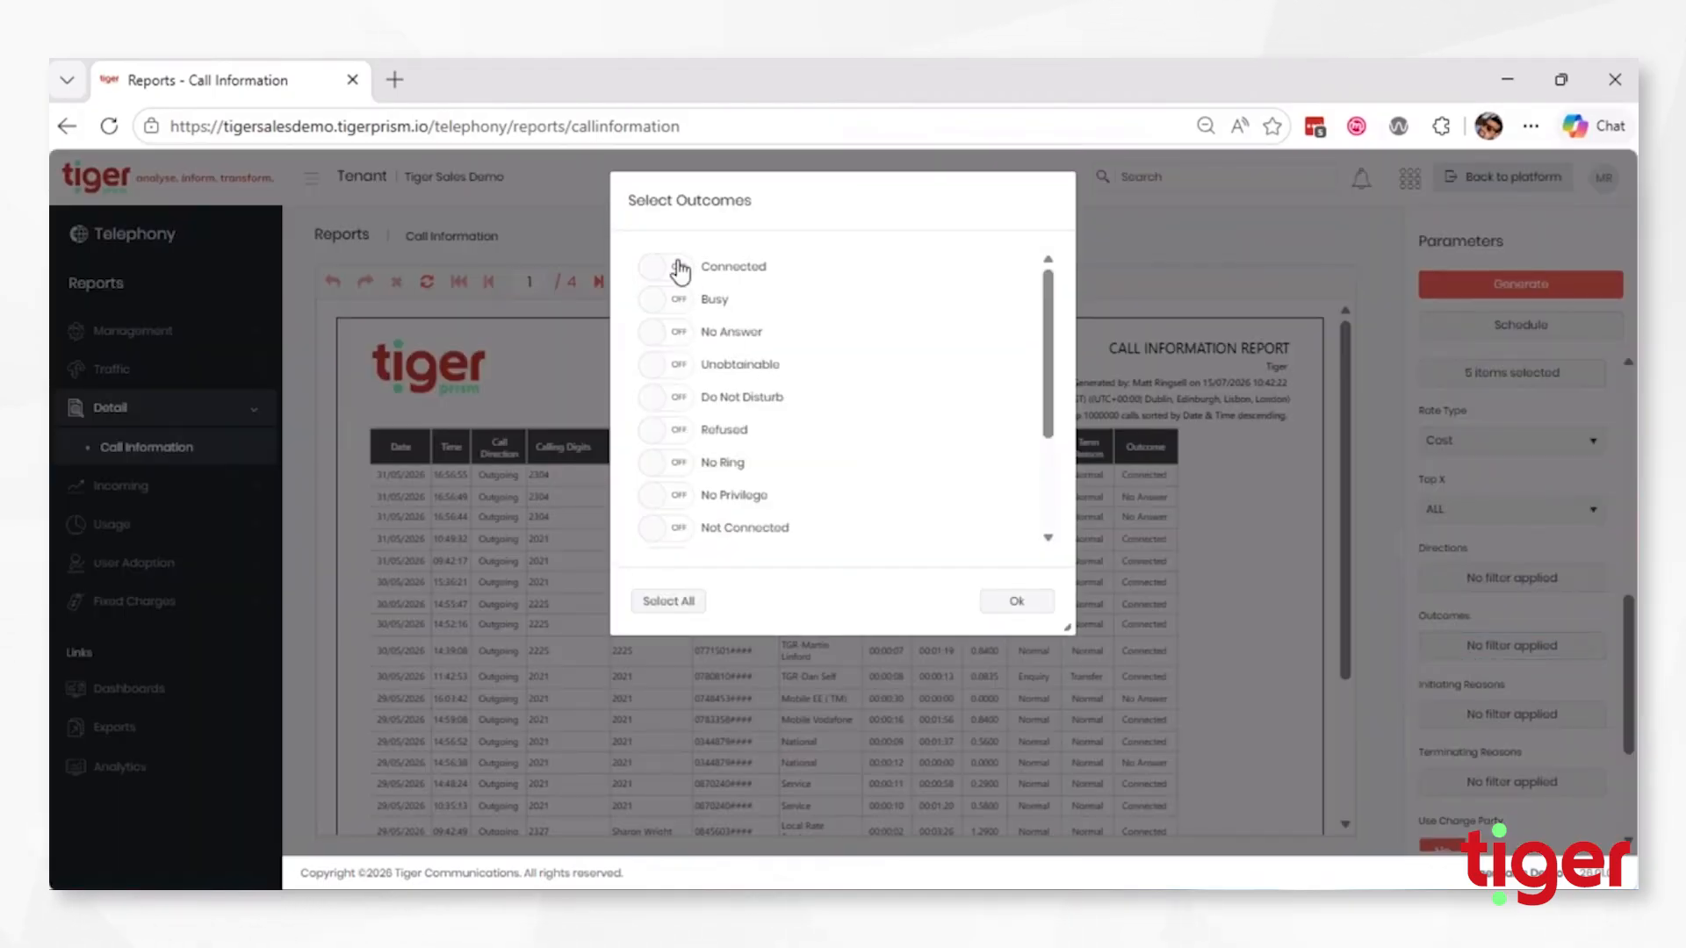
scroll(733, 439, "down", 1)
scroll(733, 439, "down", 1)
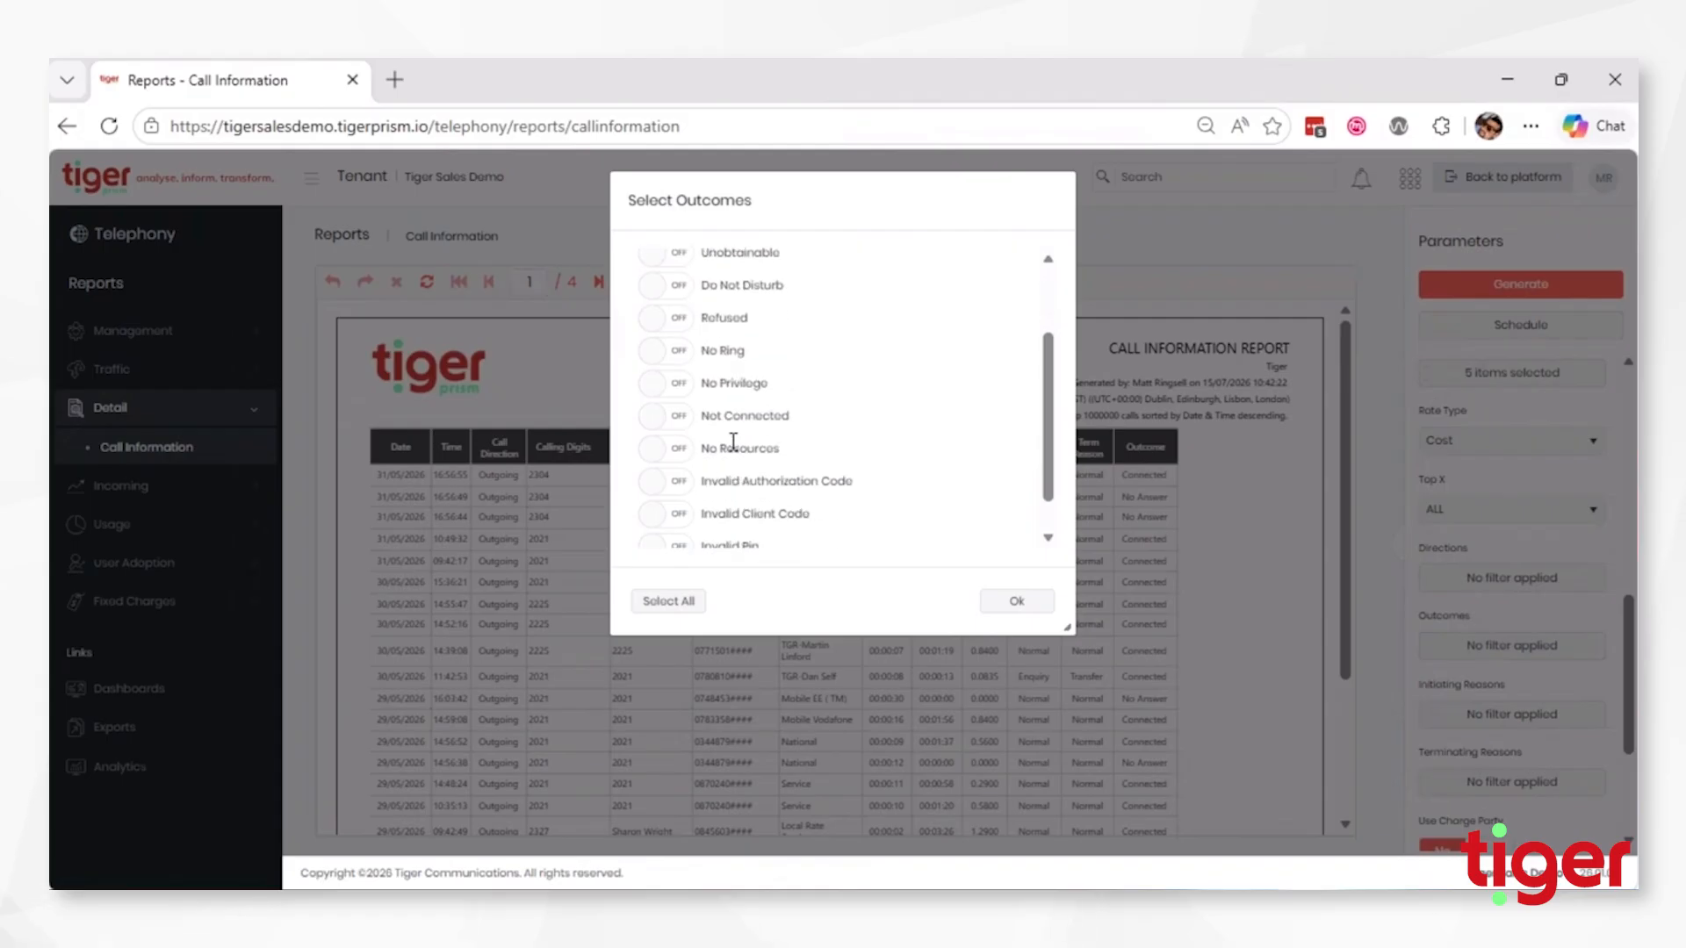
left_click(1029, 606)
Examine the Init Reason and Term Reason columns, highlighting the Enquiry and Transfer entries of the call on 30/05/2026 at 11:42:53
scroll(1506, 614, "down", 2)
scroll(1506, 615, "down", 1)
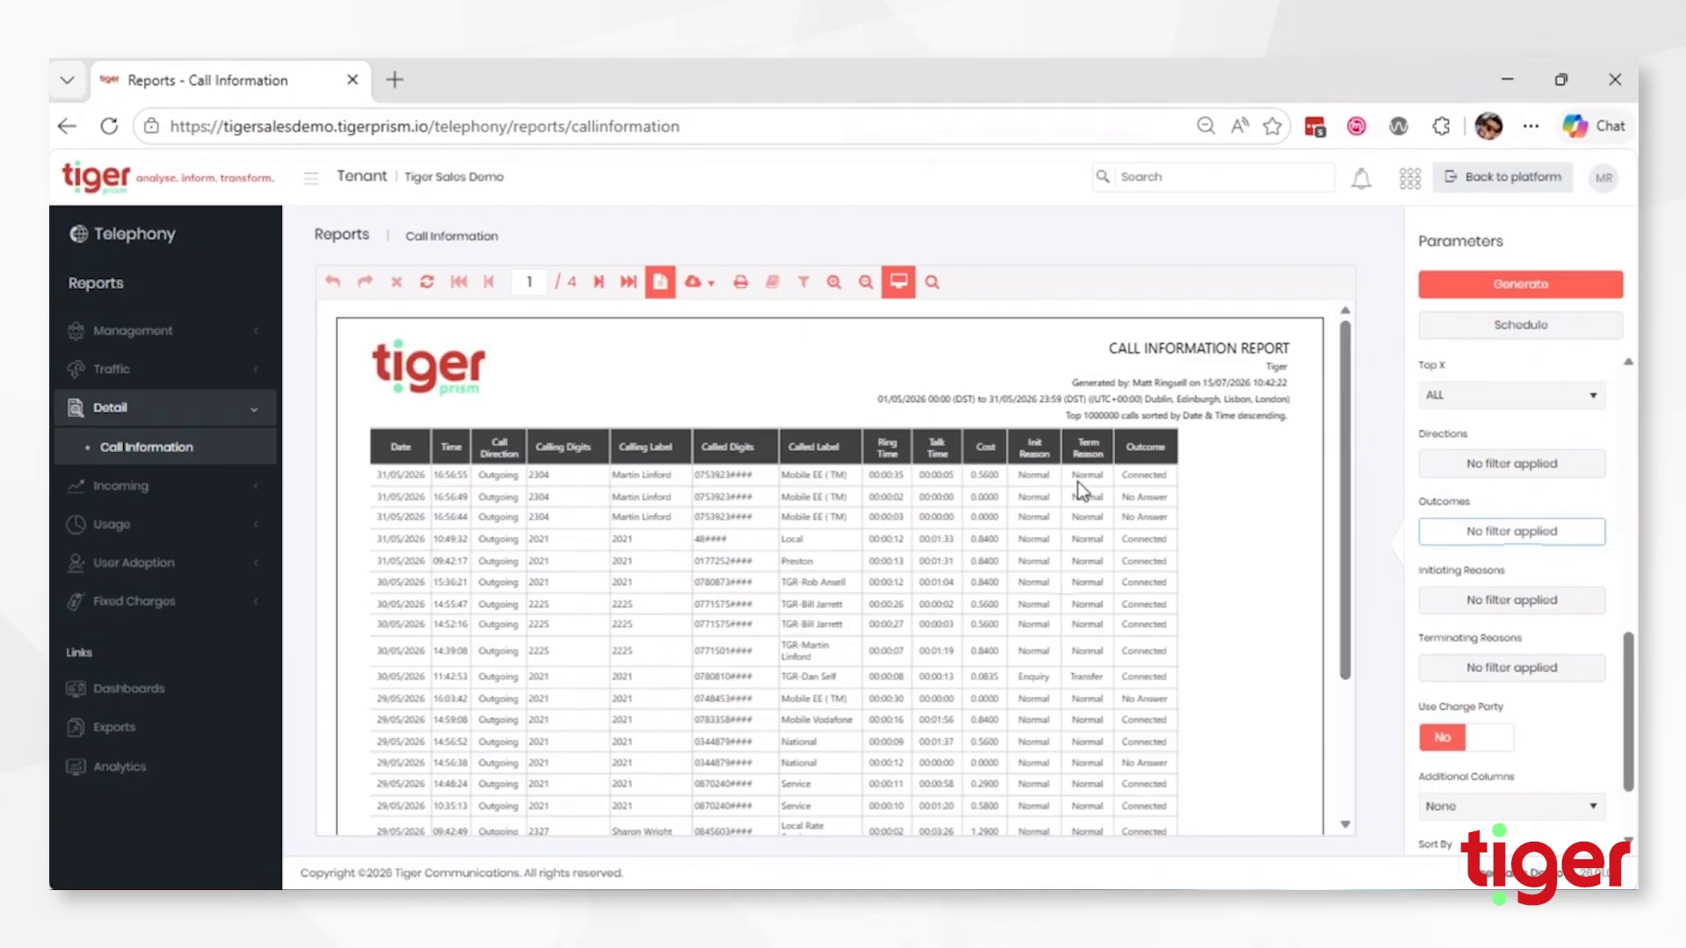
scroll(1052, 543, "down", 3)
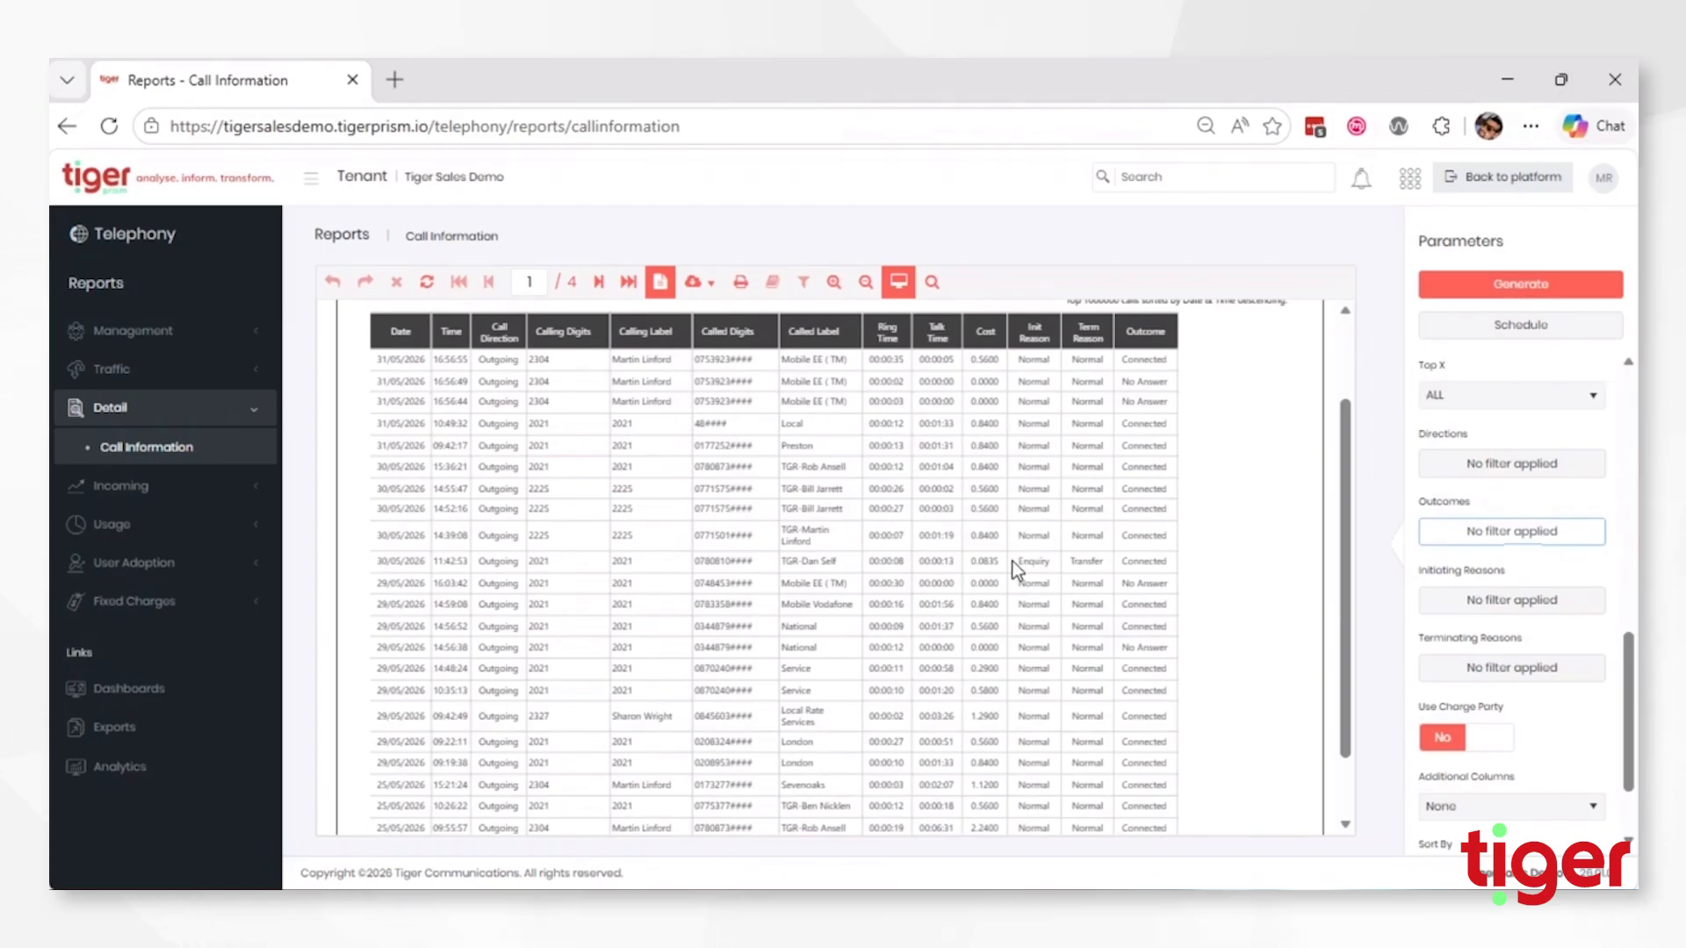
double_click(1052, 561)
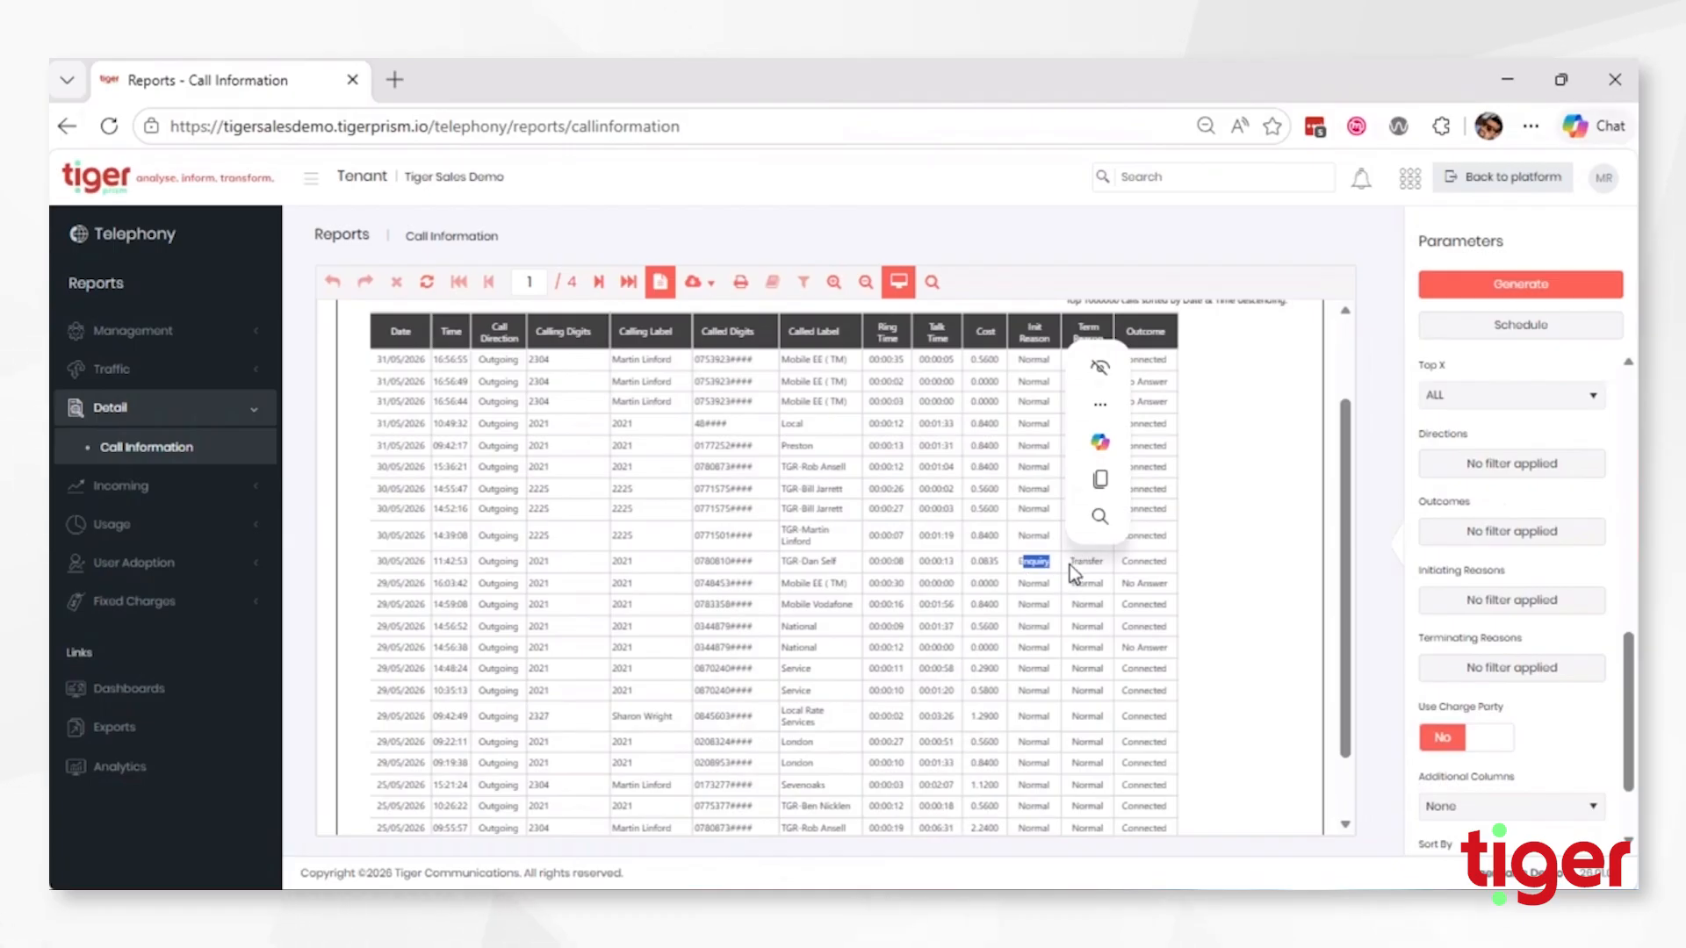
left_click_drag(1070, 562, 1104, 562)
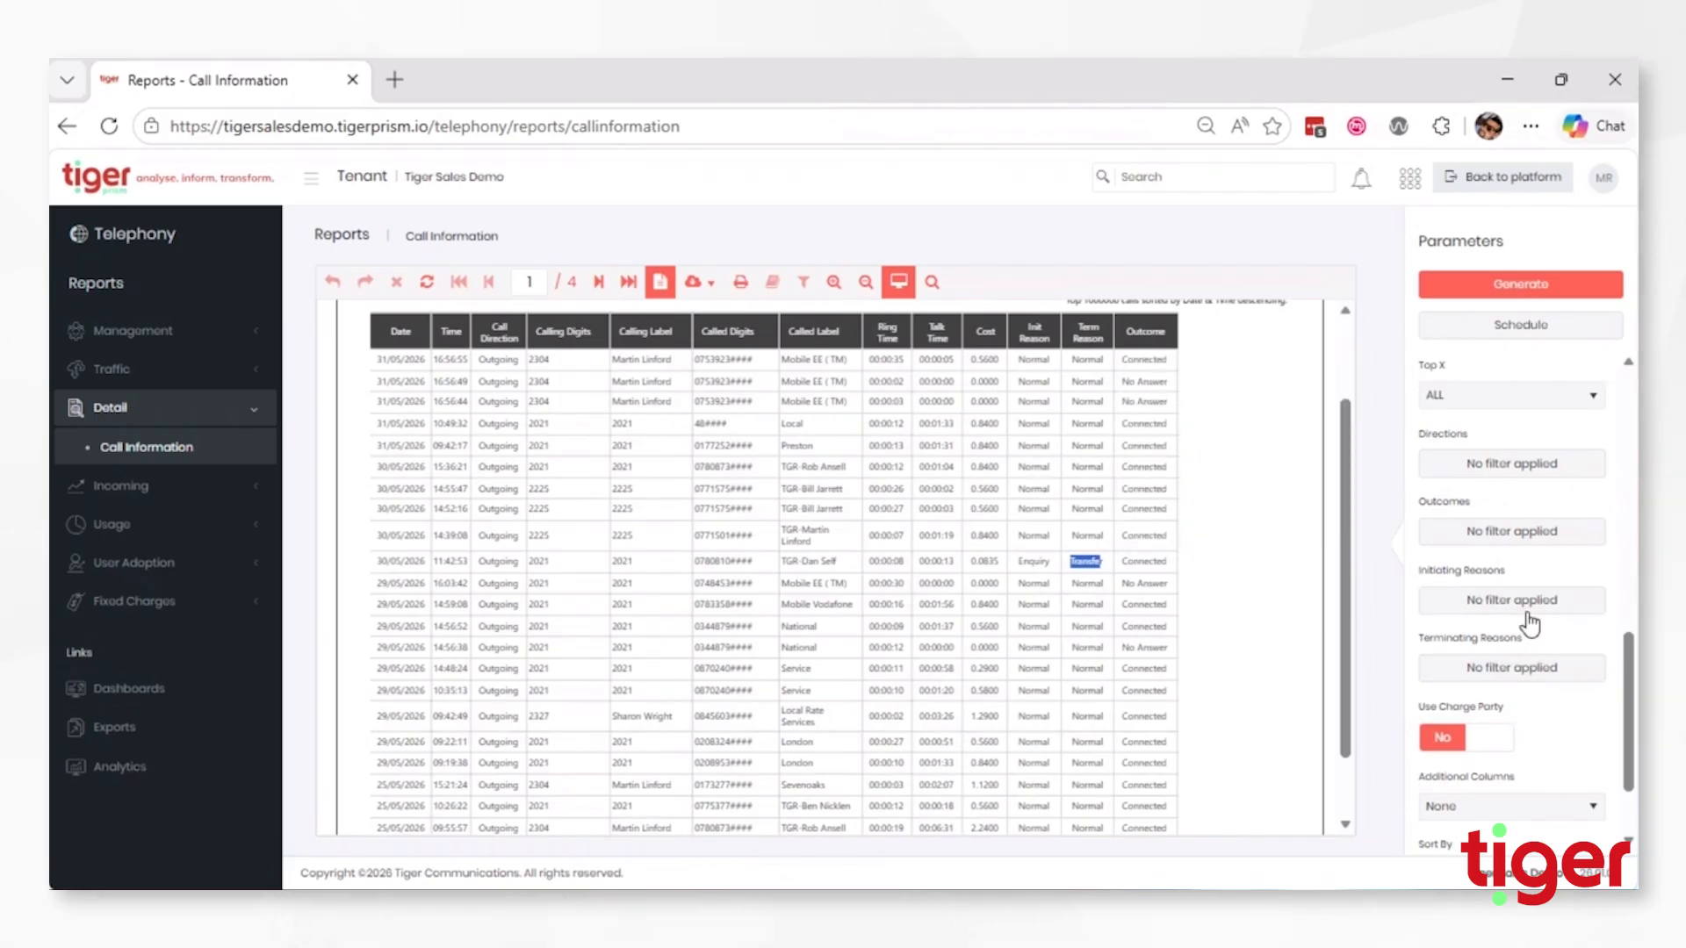
Set Use Charge Party to Yes and include the Transfer Columns as additional columns
scroll(1528, 615, "down", 3)
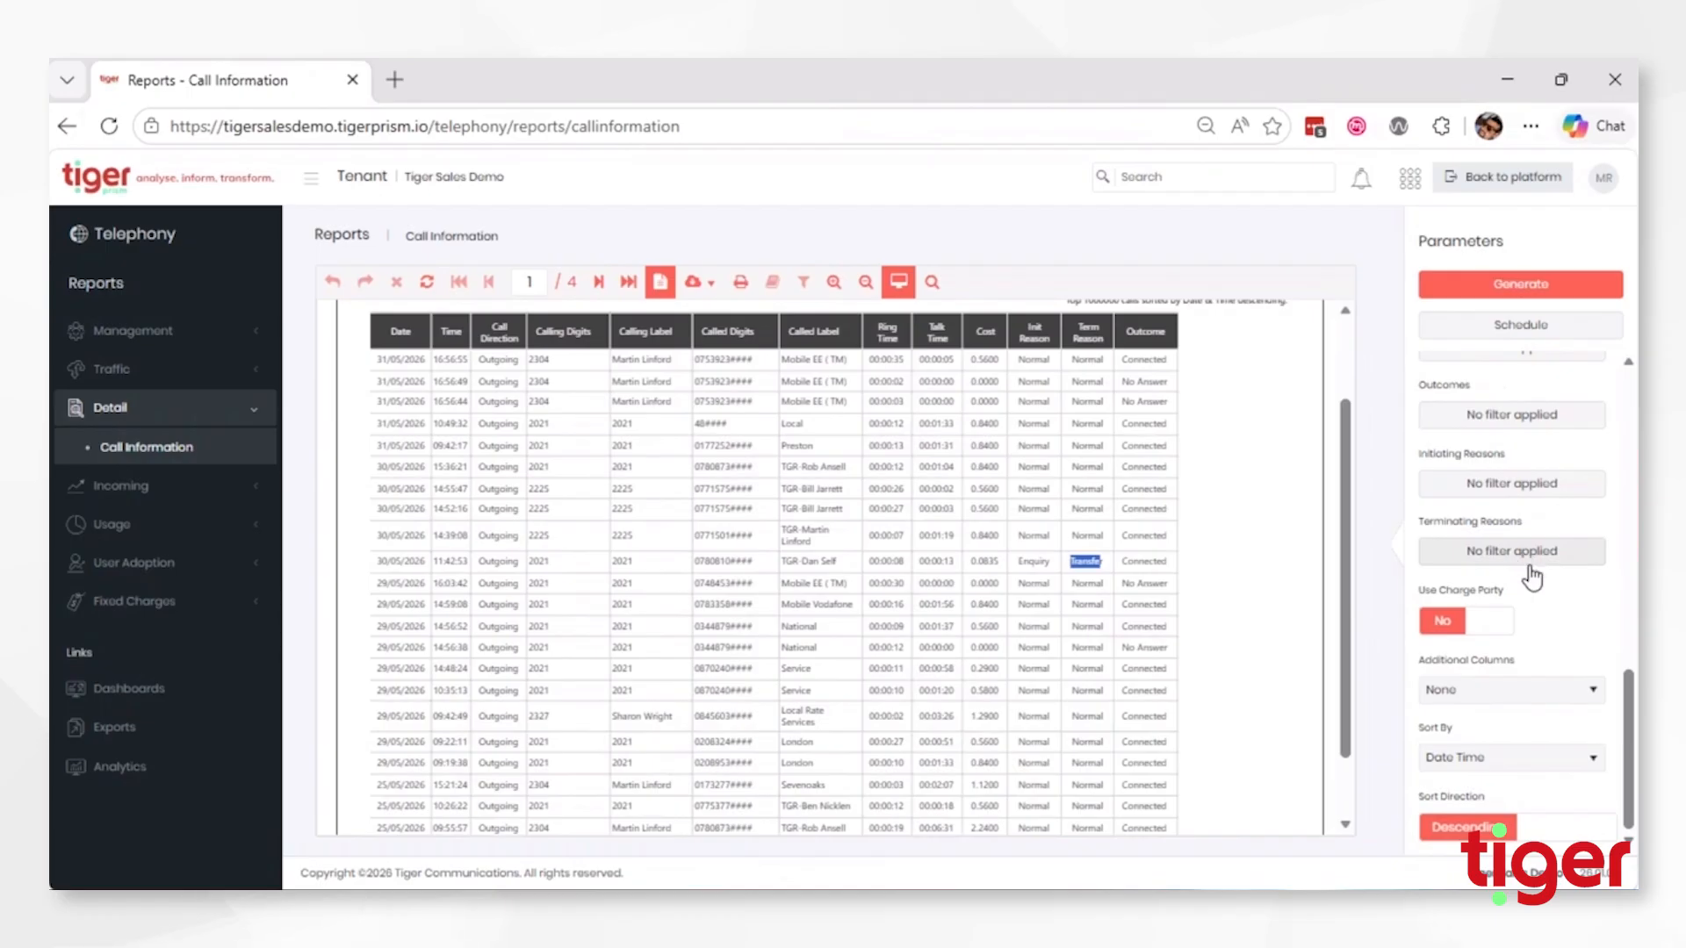
left_click_drag(1422, 590, 1558, 588)
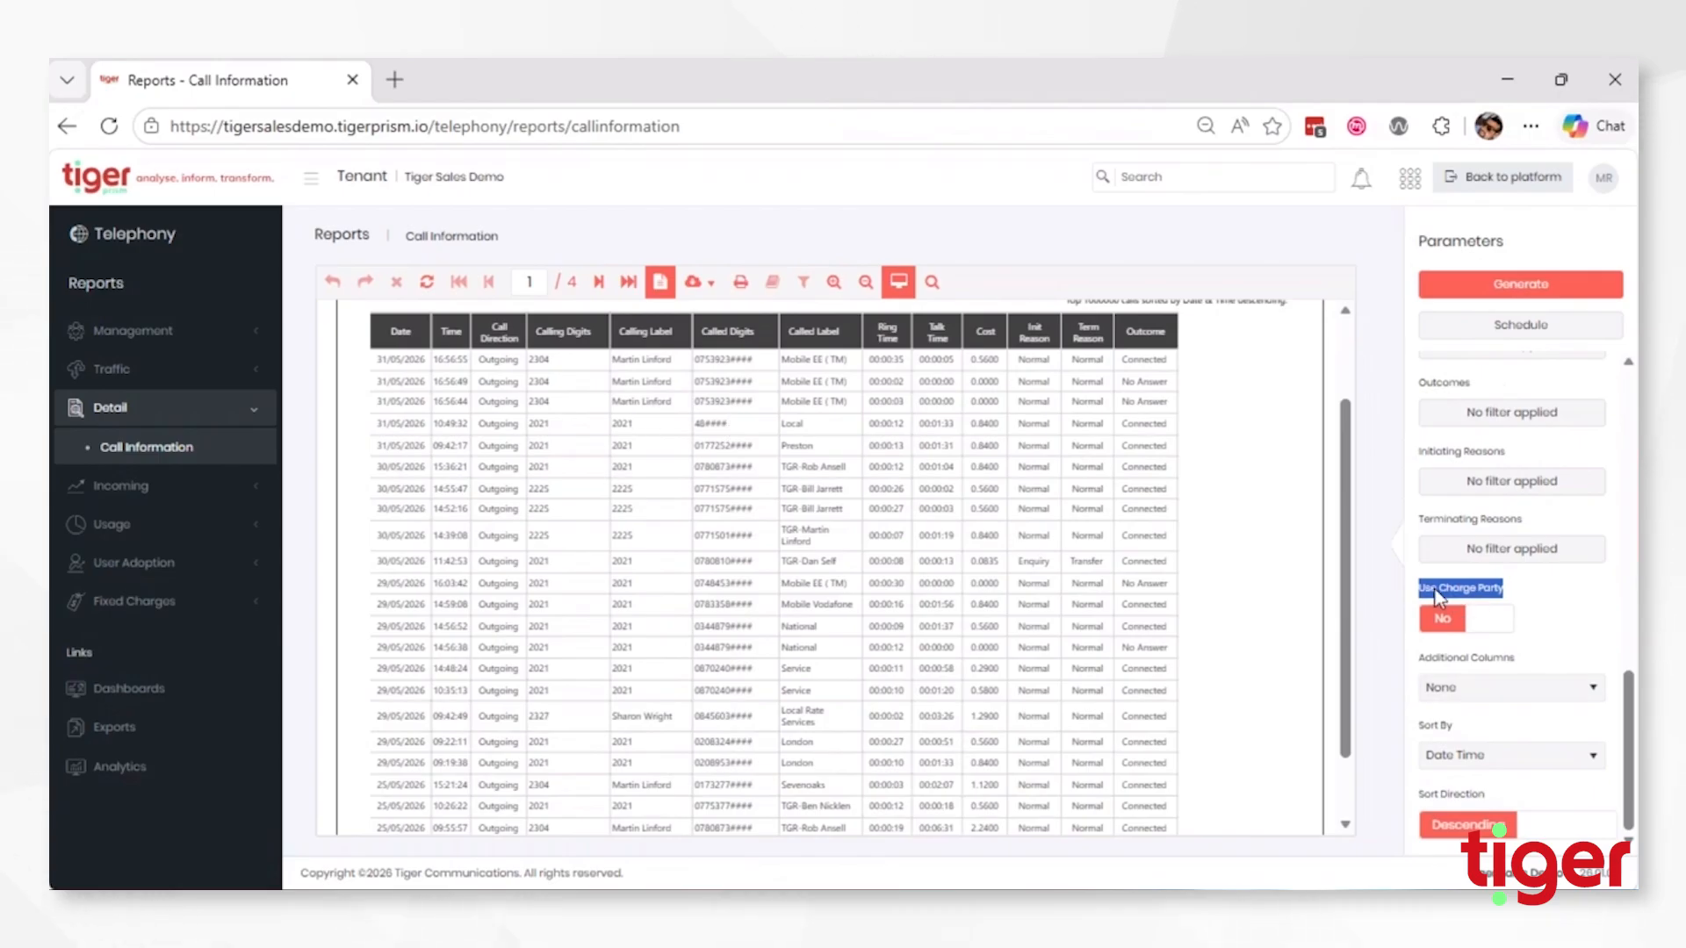
left_click(1481, 629)
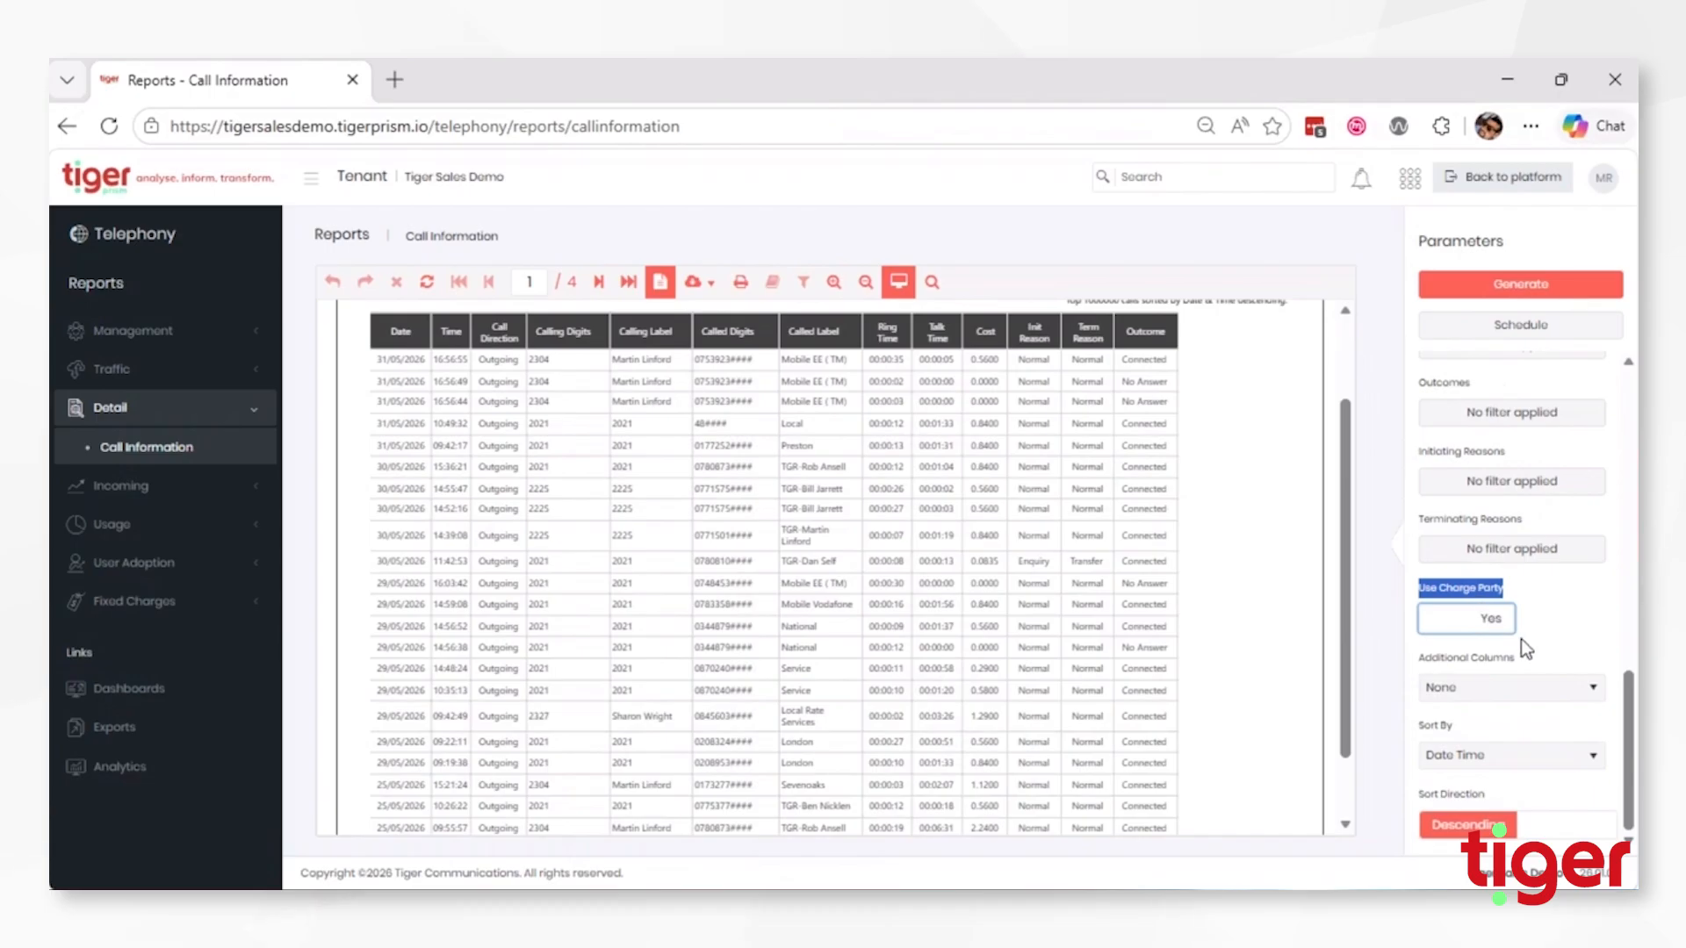
left_click(1465, 692)
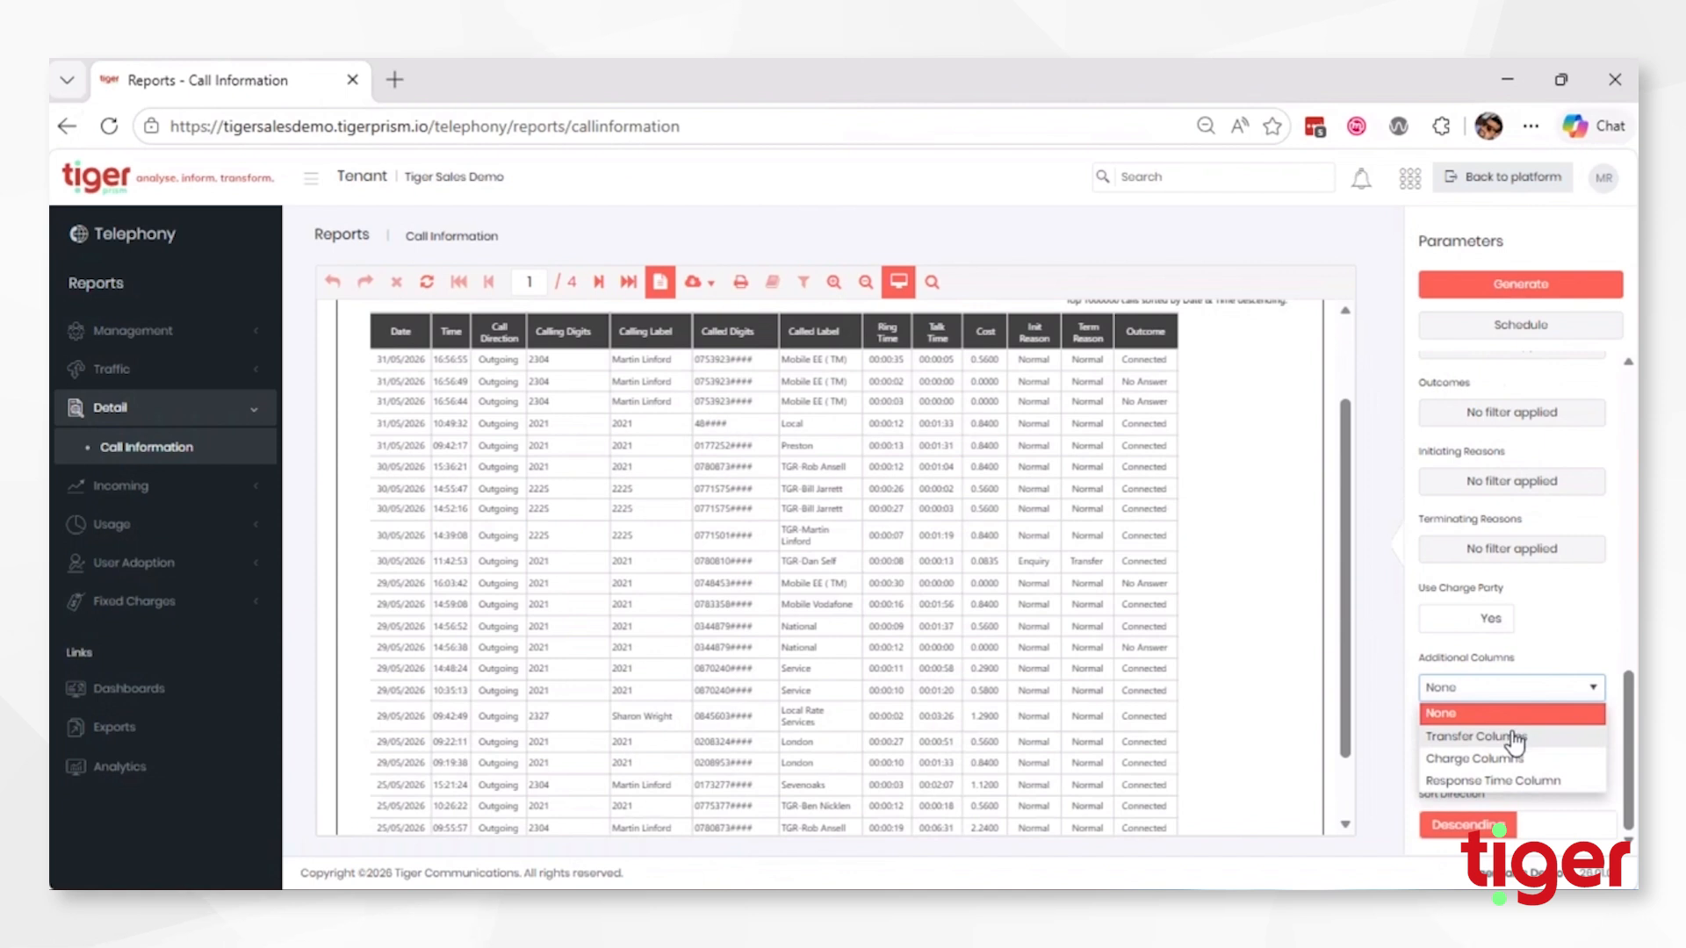
scroll(1242, 604, "up", 2)
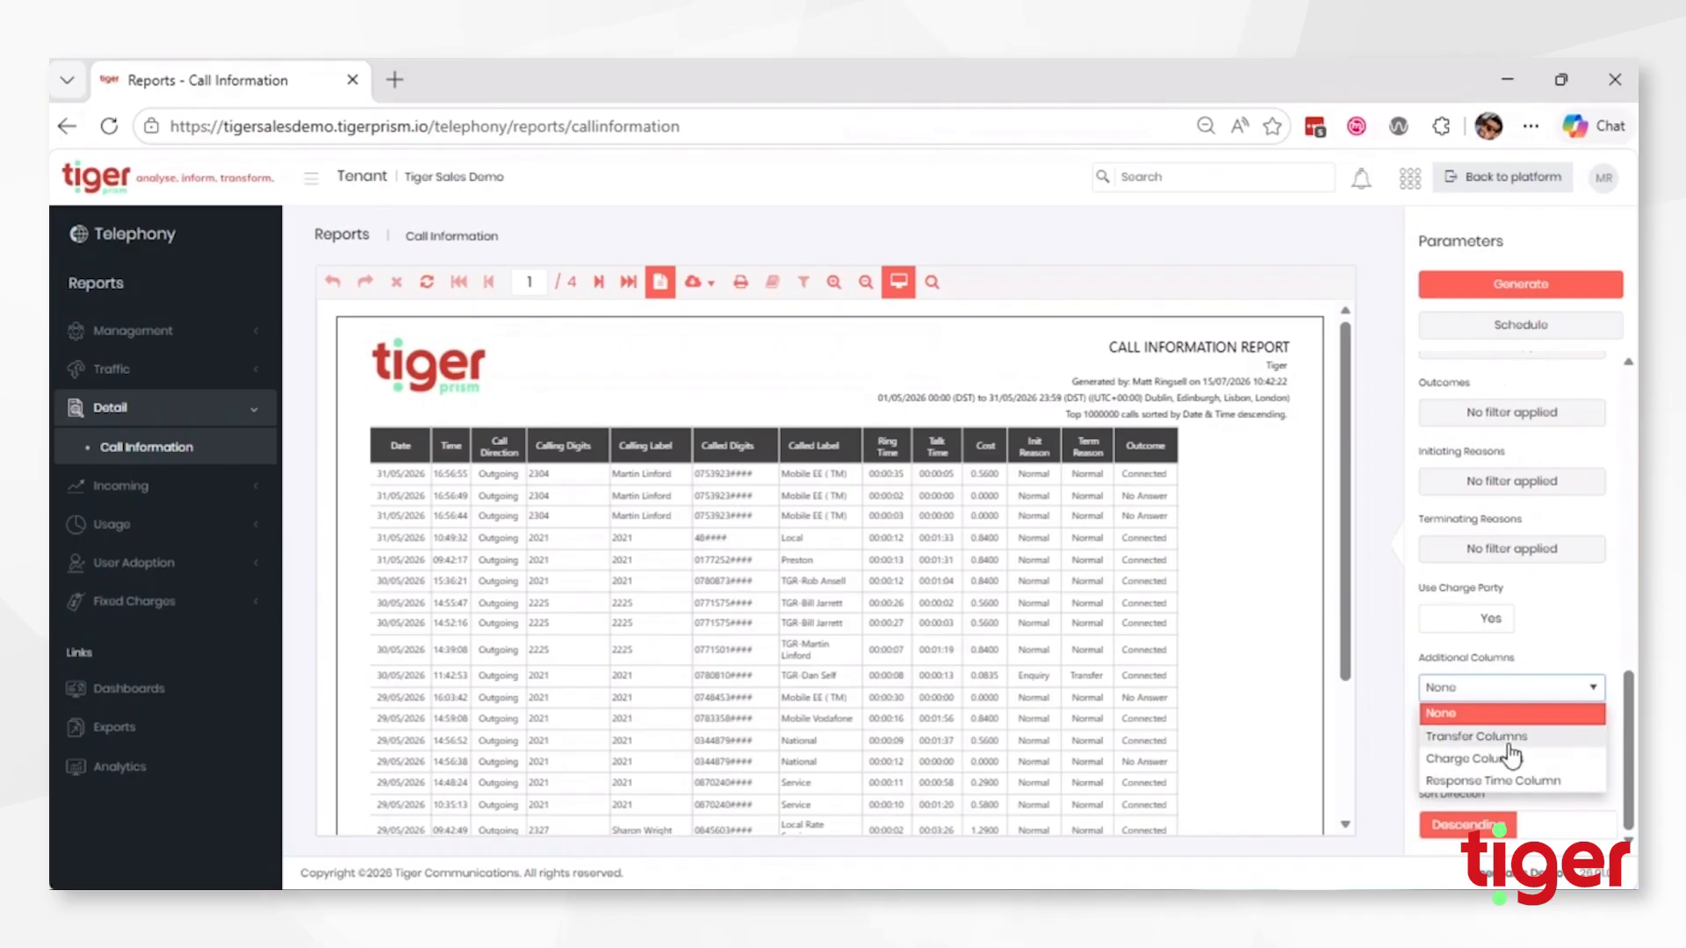
left_click(1461, 737)
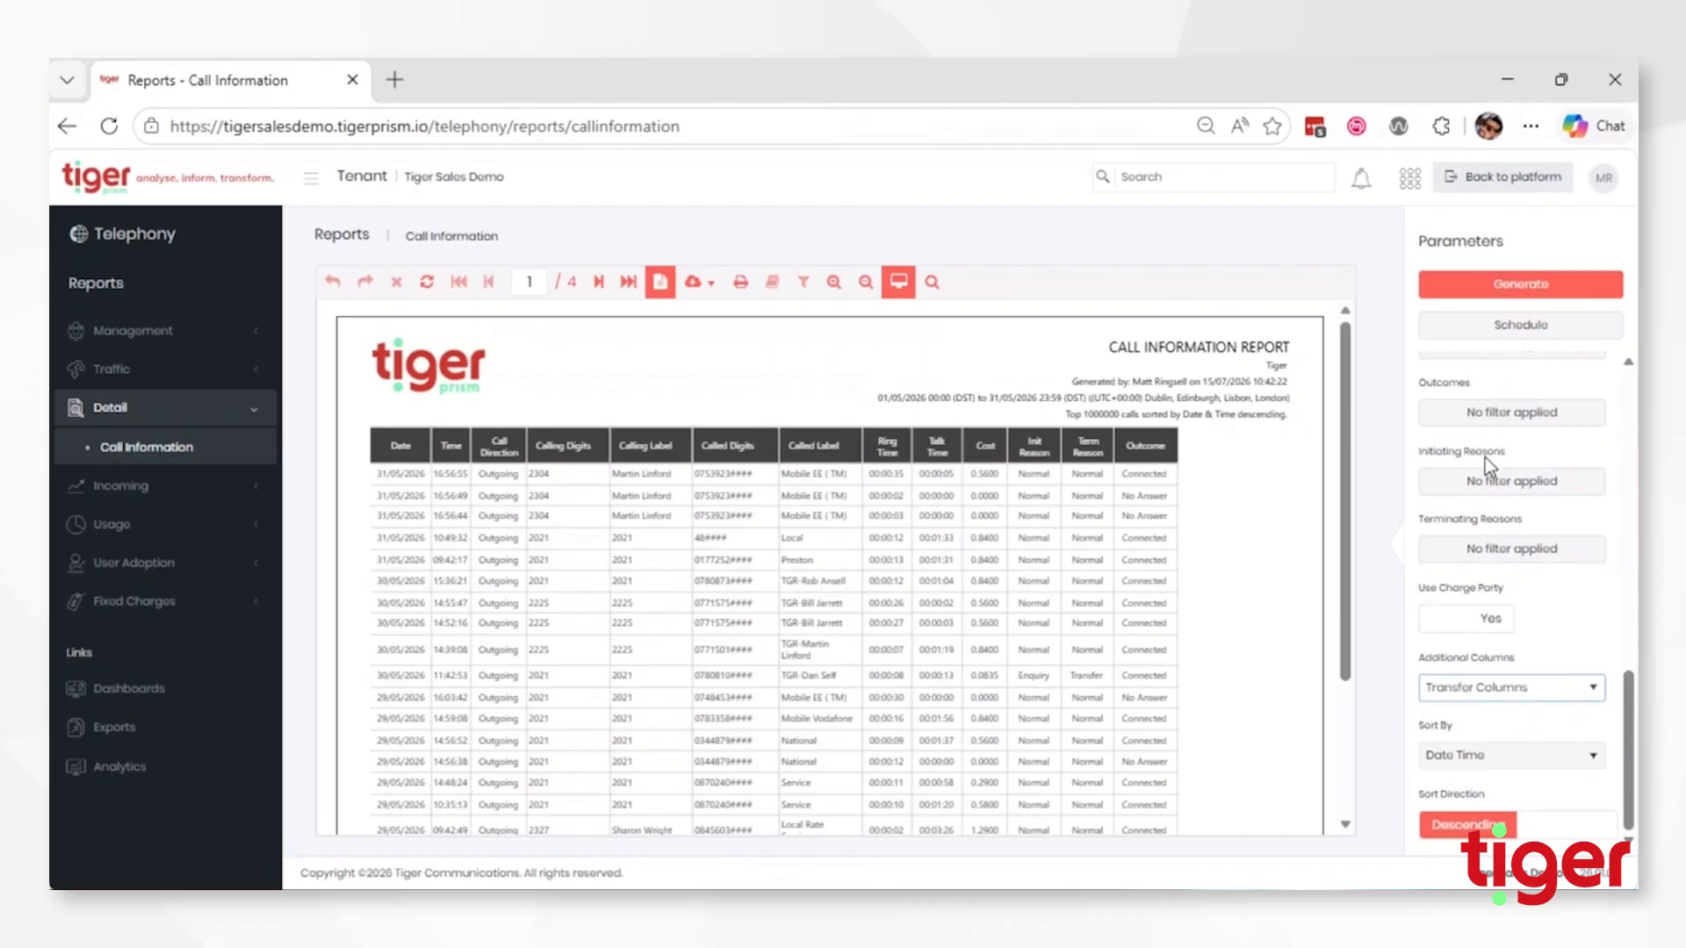
Generate the report again and examine the Transfer From and Transfer To entries of the listed calls
scroll(1488, 461, "up", 2)
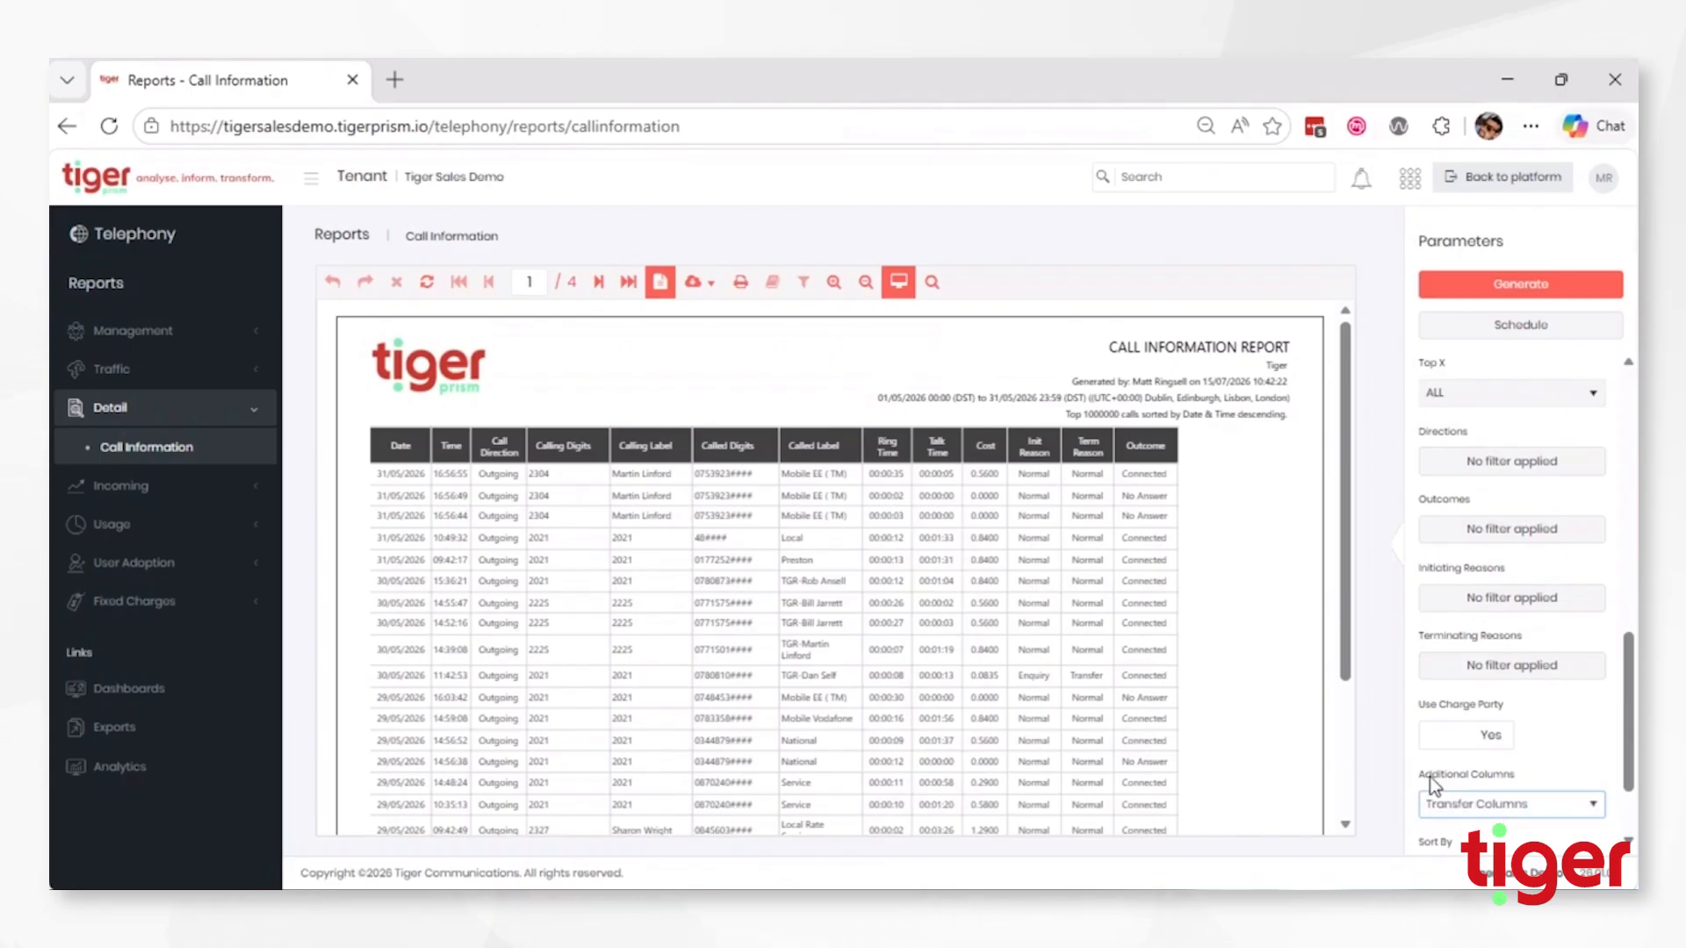
left_click(1526, 286)
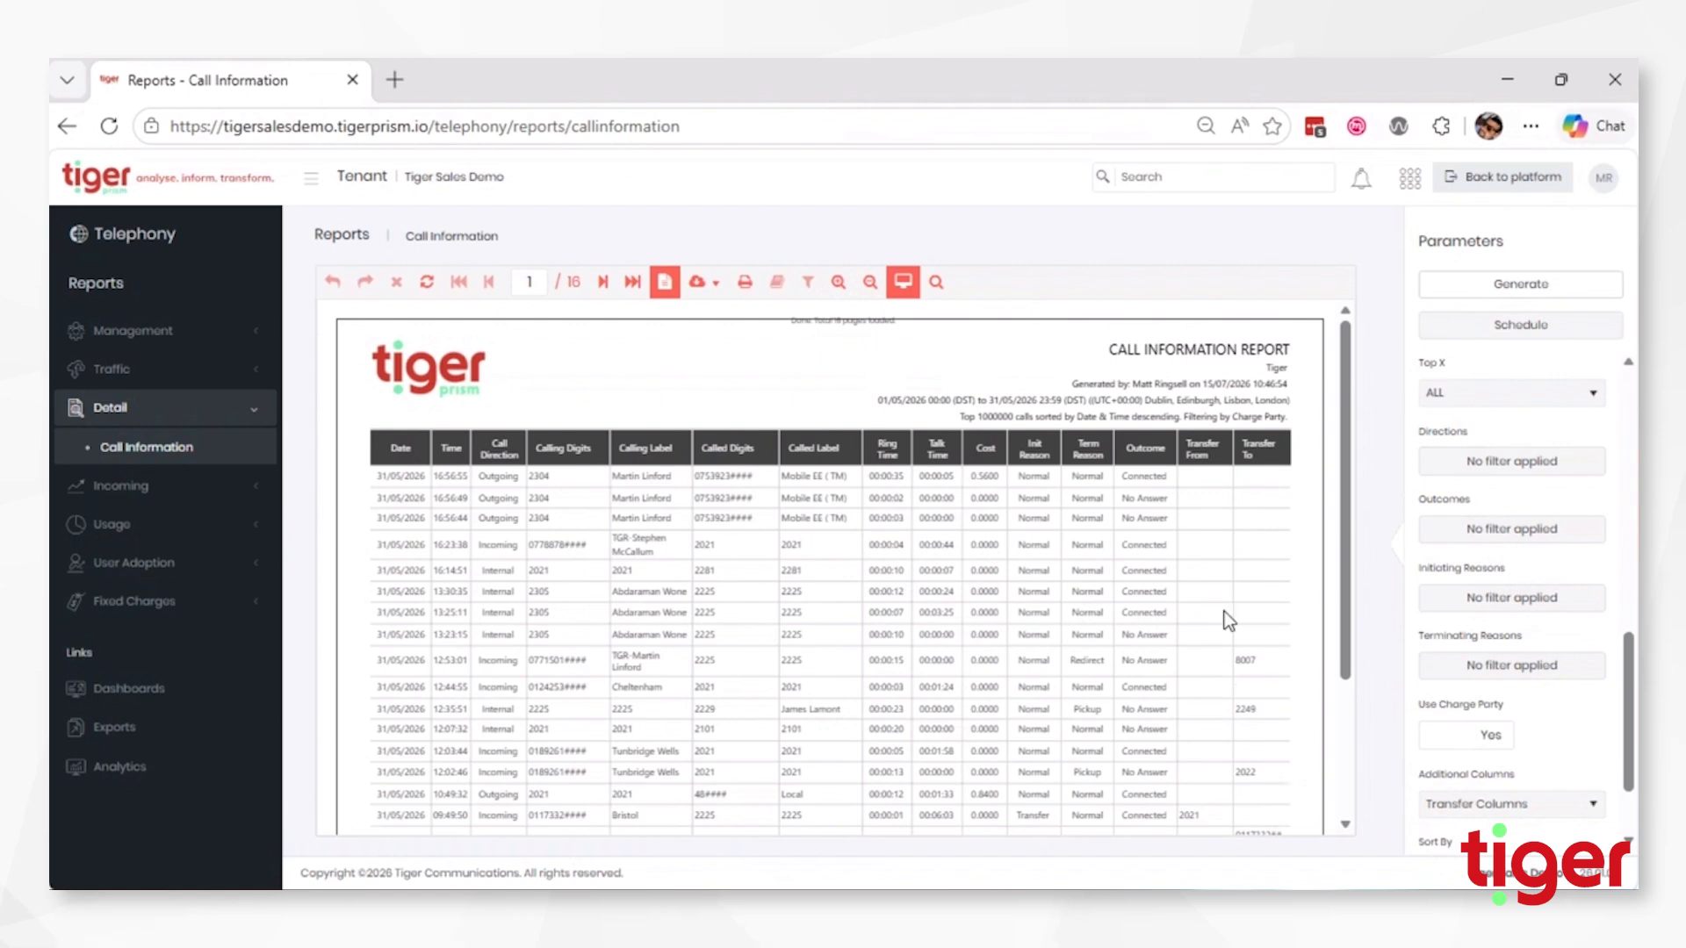
scroll(1225, 612, "down", 1)
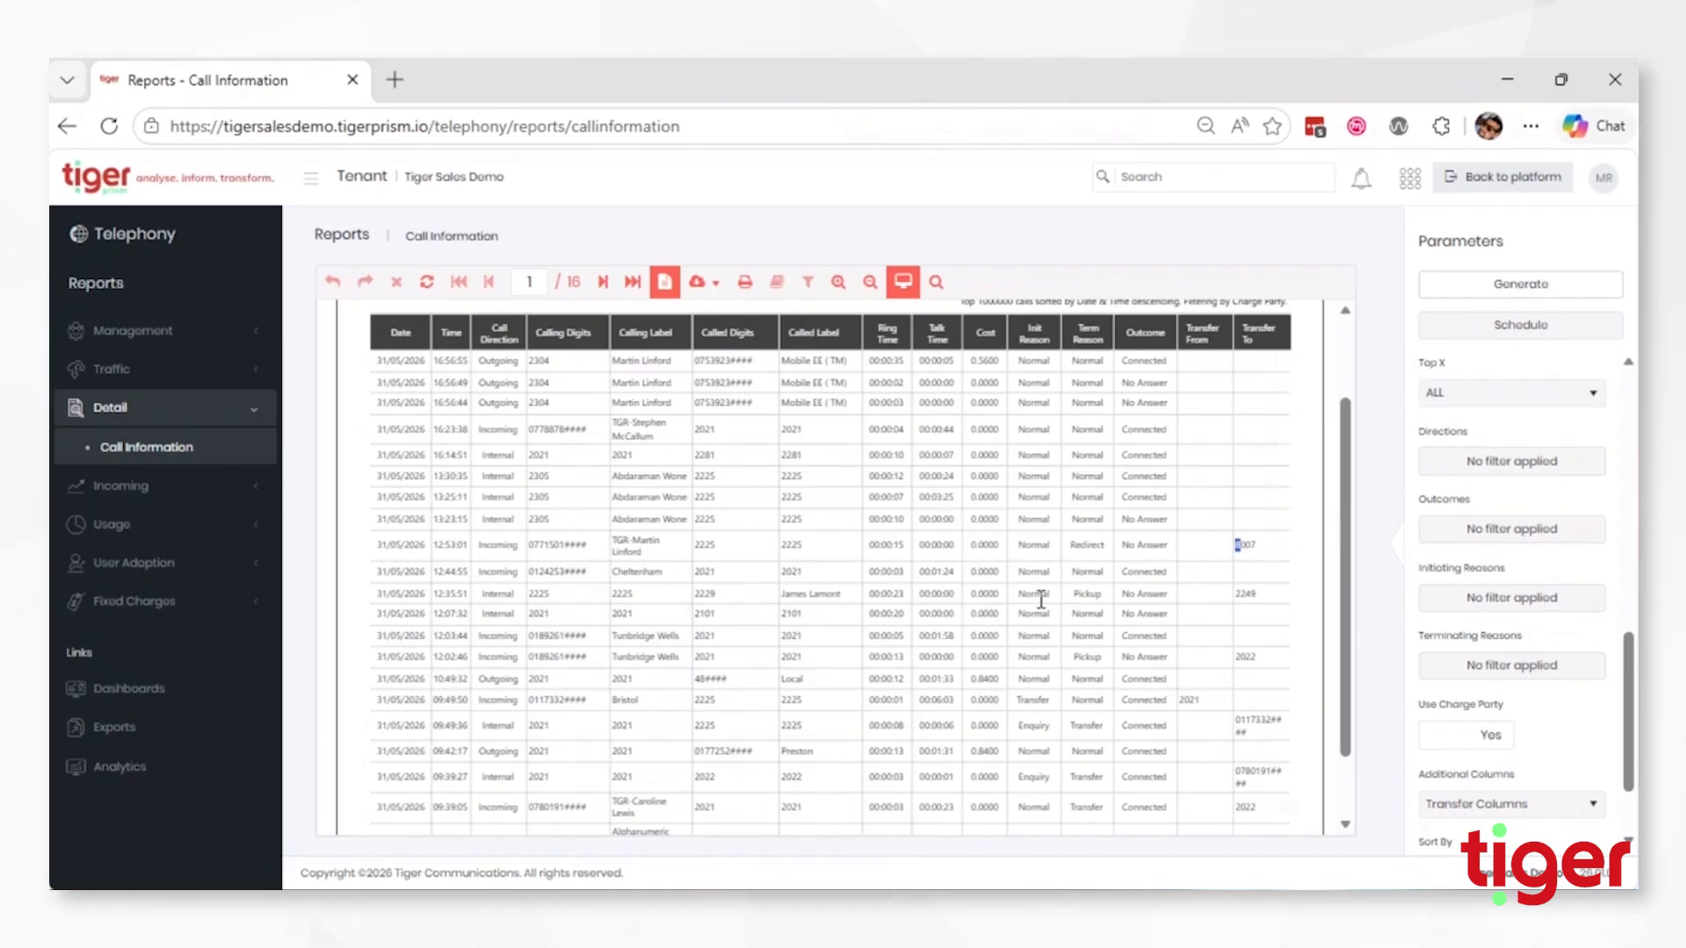
double_click(1251, 594)
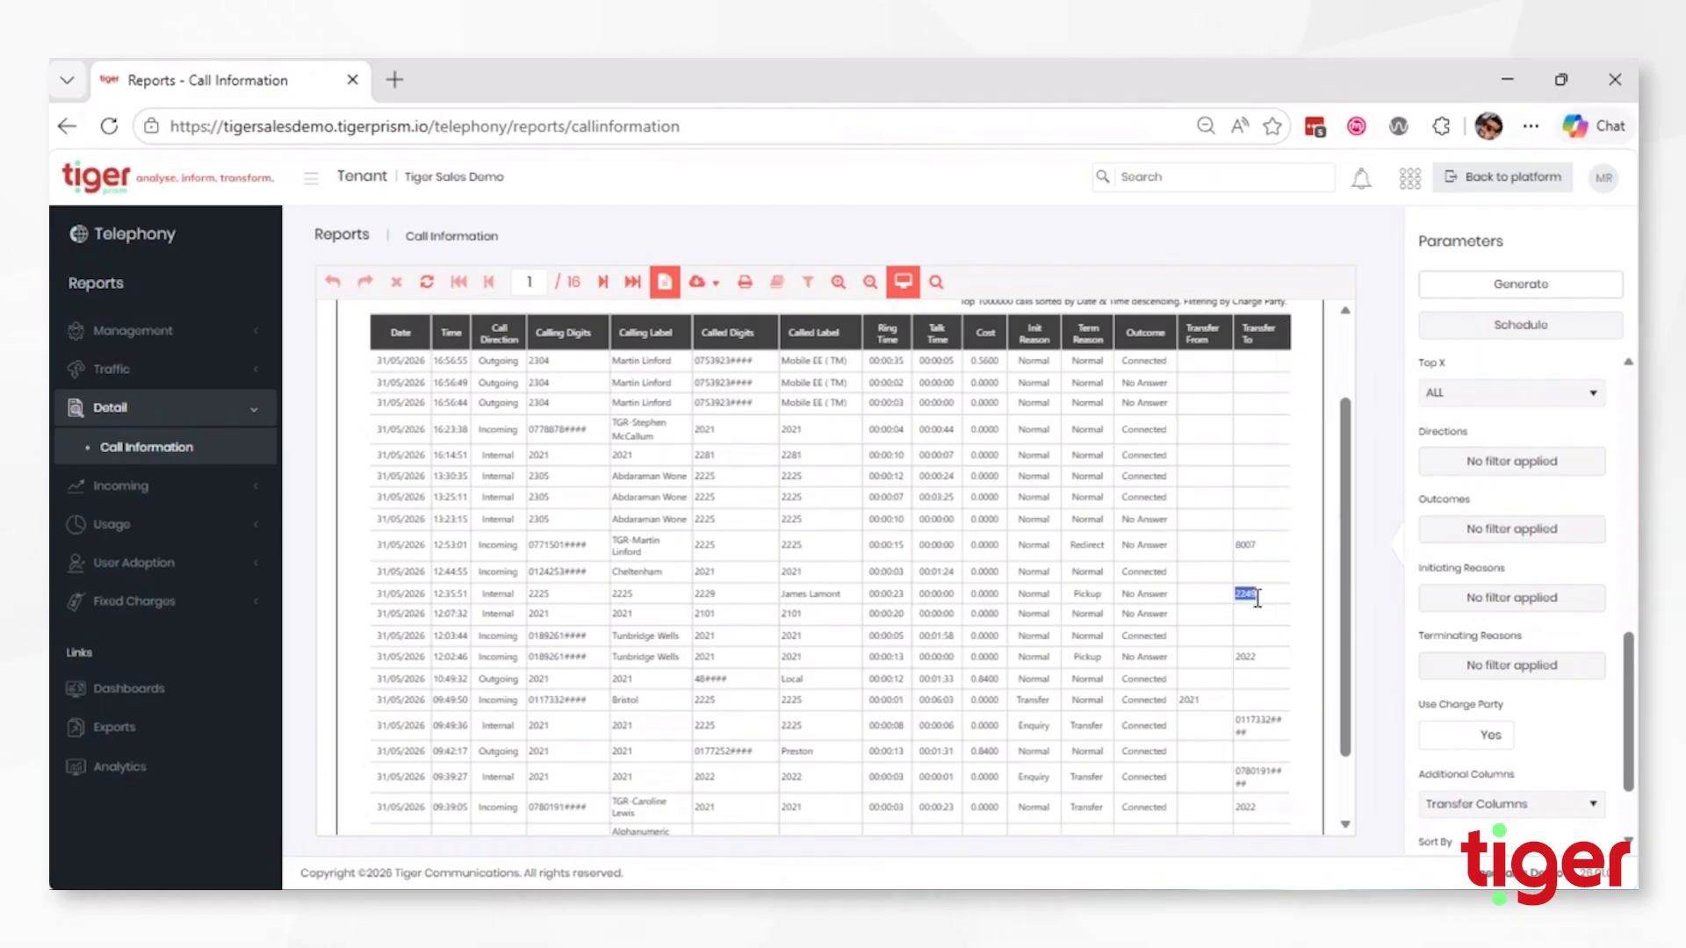
double_click(1245, 658)
left_click(1190, 699)
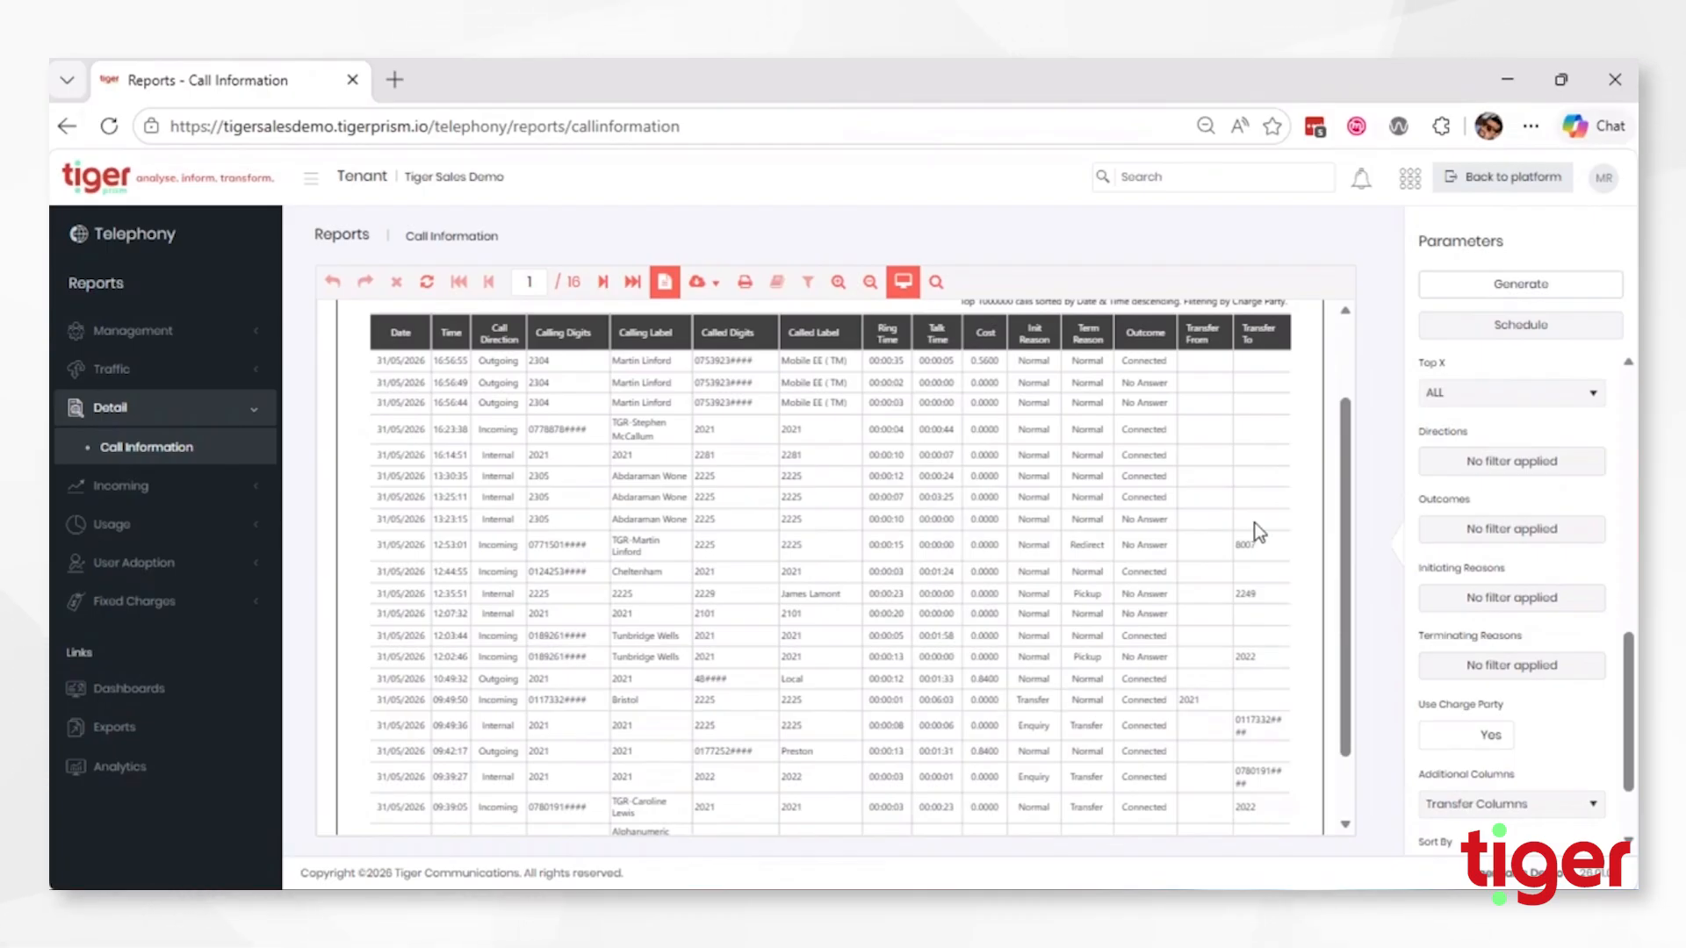
scroll(1547, 688, "down", 3)
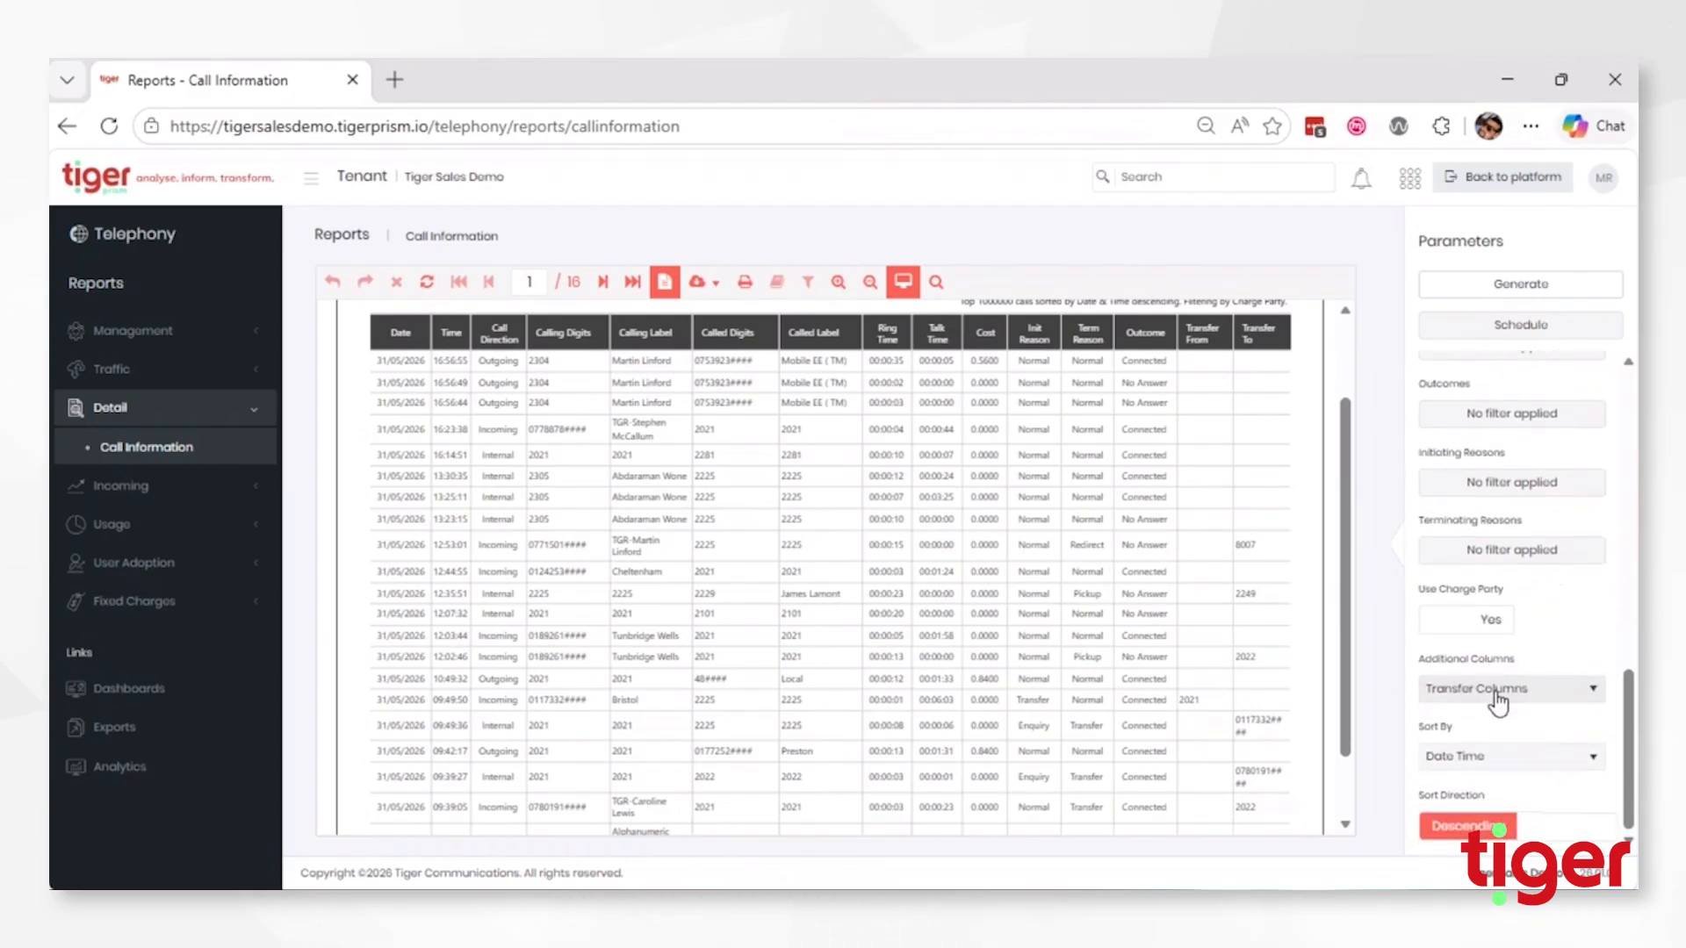
Choose Acrobat (PDF) file as the export format for the generated report
left_click(702, 282)
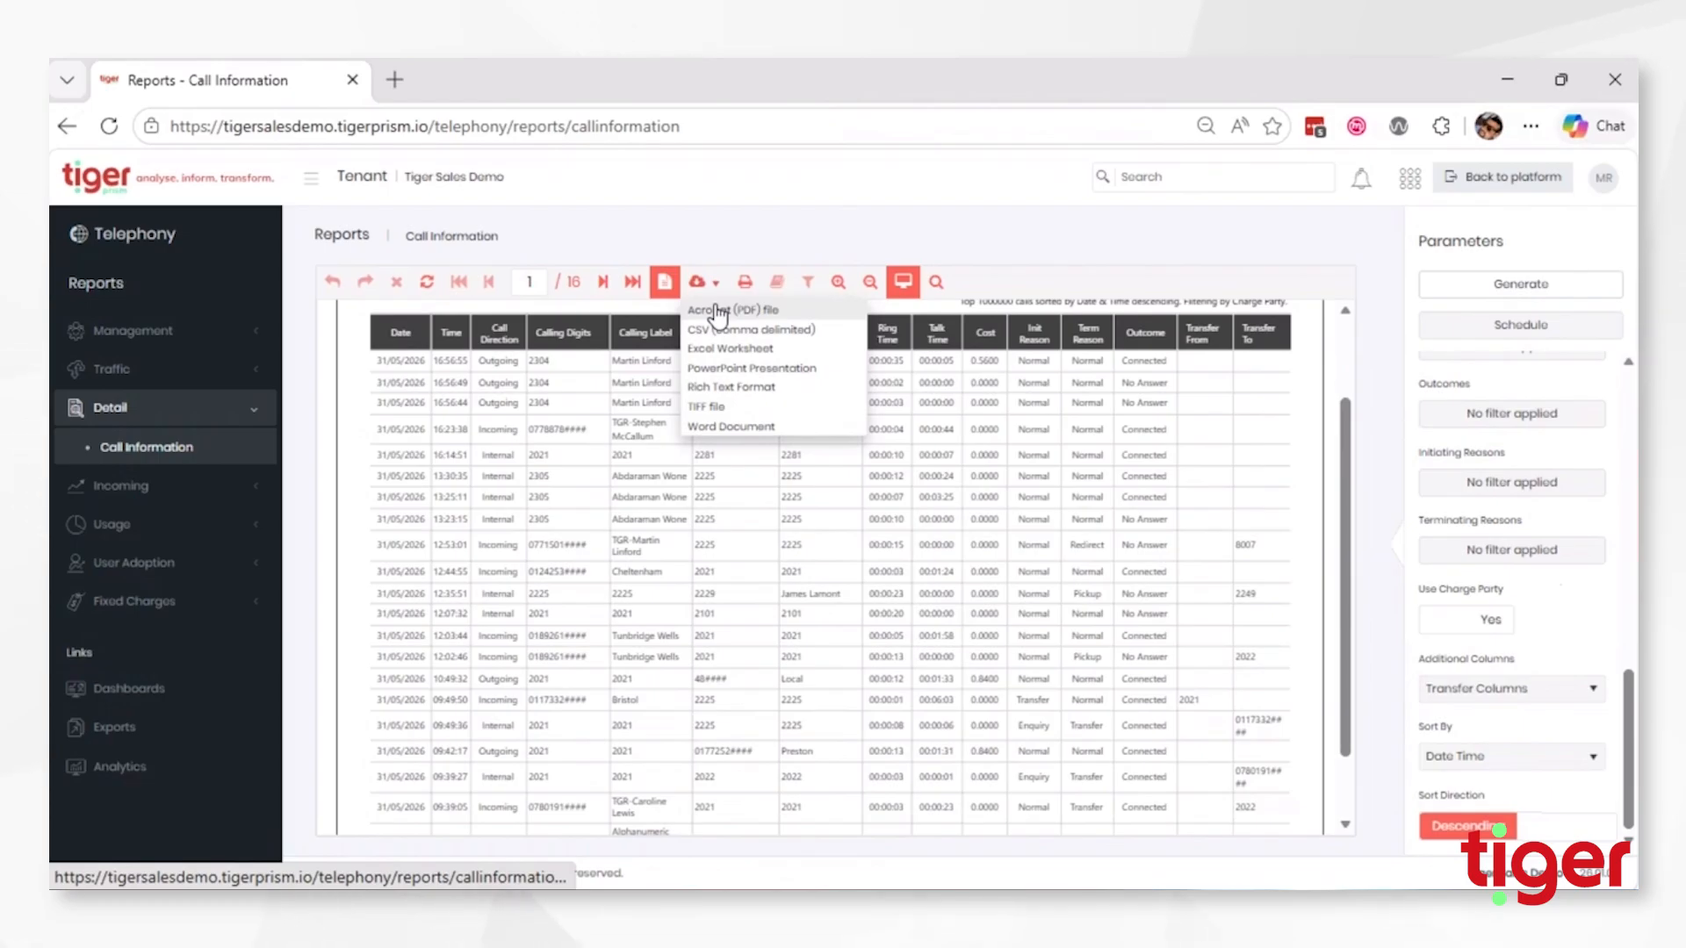
left_click(719, 312)
scroll(1551, 494, "up", 3)
scroll(1550, 493, "up", 5)
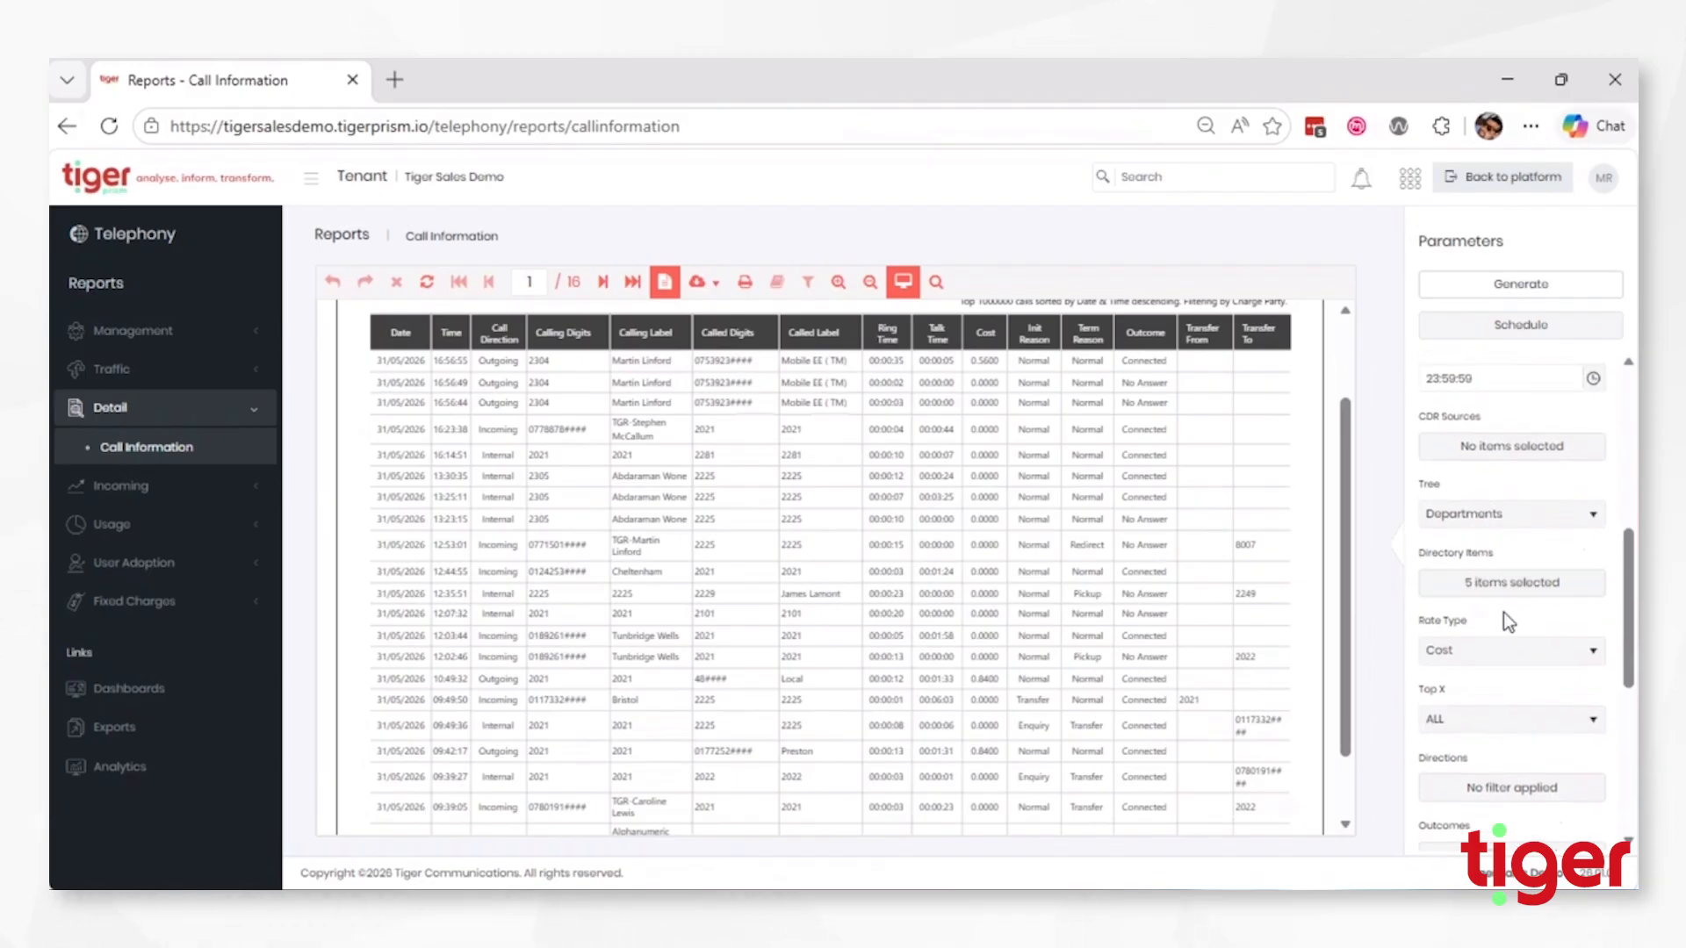
Set the additional columns to Charge Columns and generate the Call Information report again
scroll(1504, 613, "down", 3)
scroll(1509, 695, "down", 5)
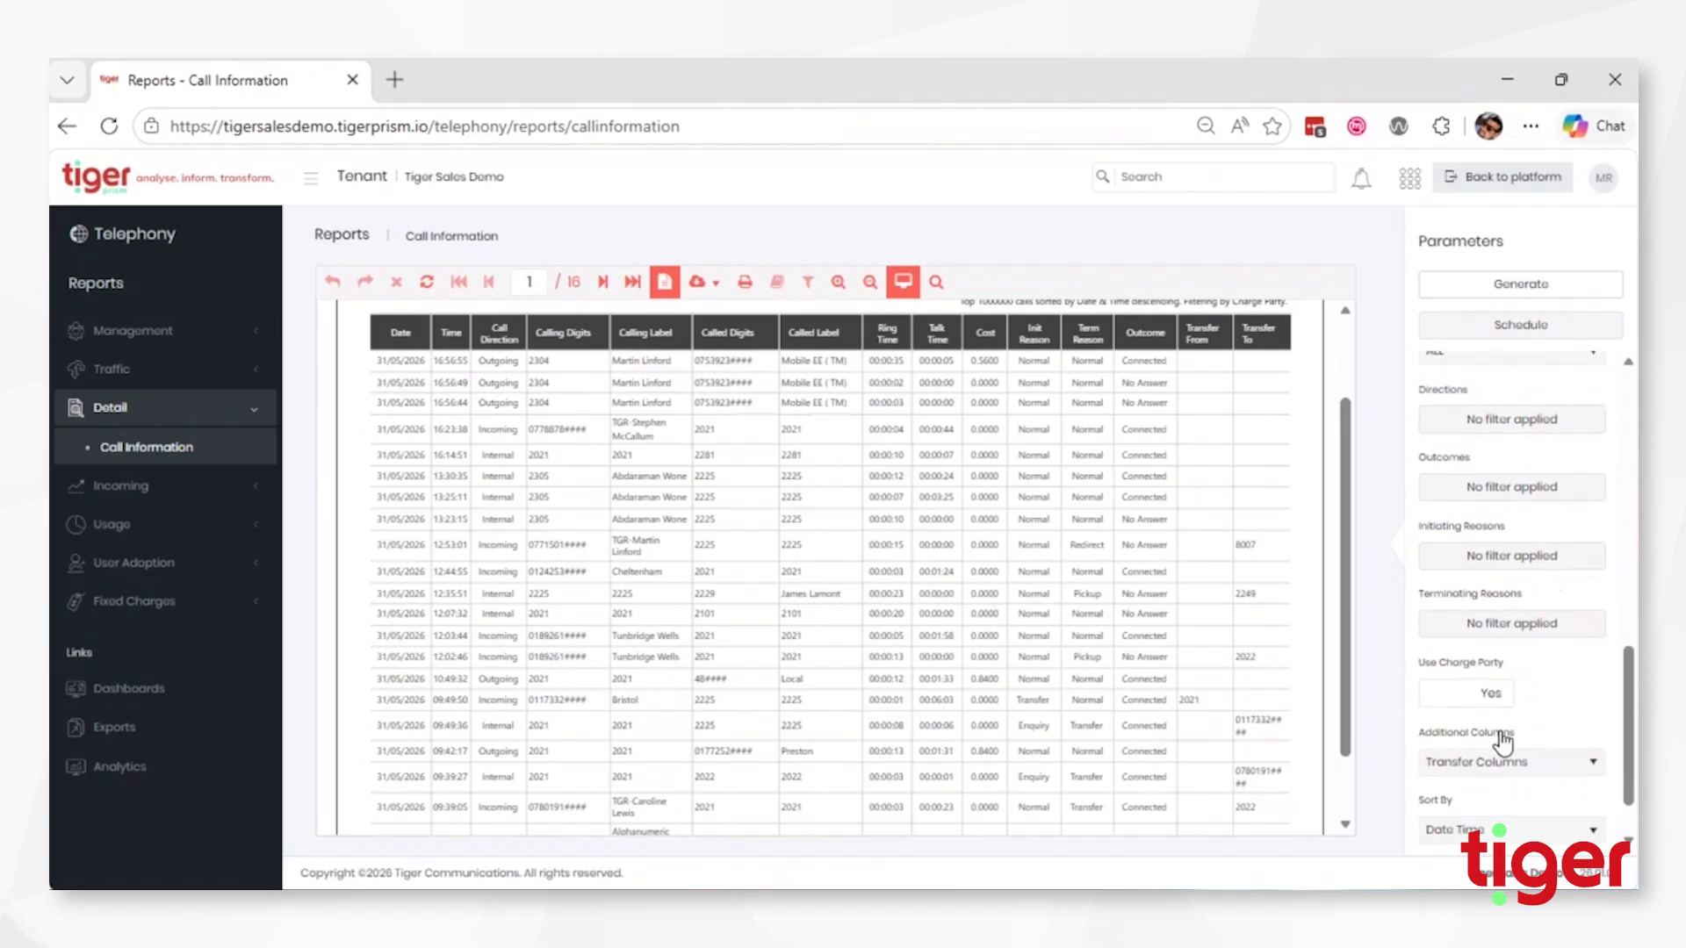
left_click(700, 281)
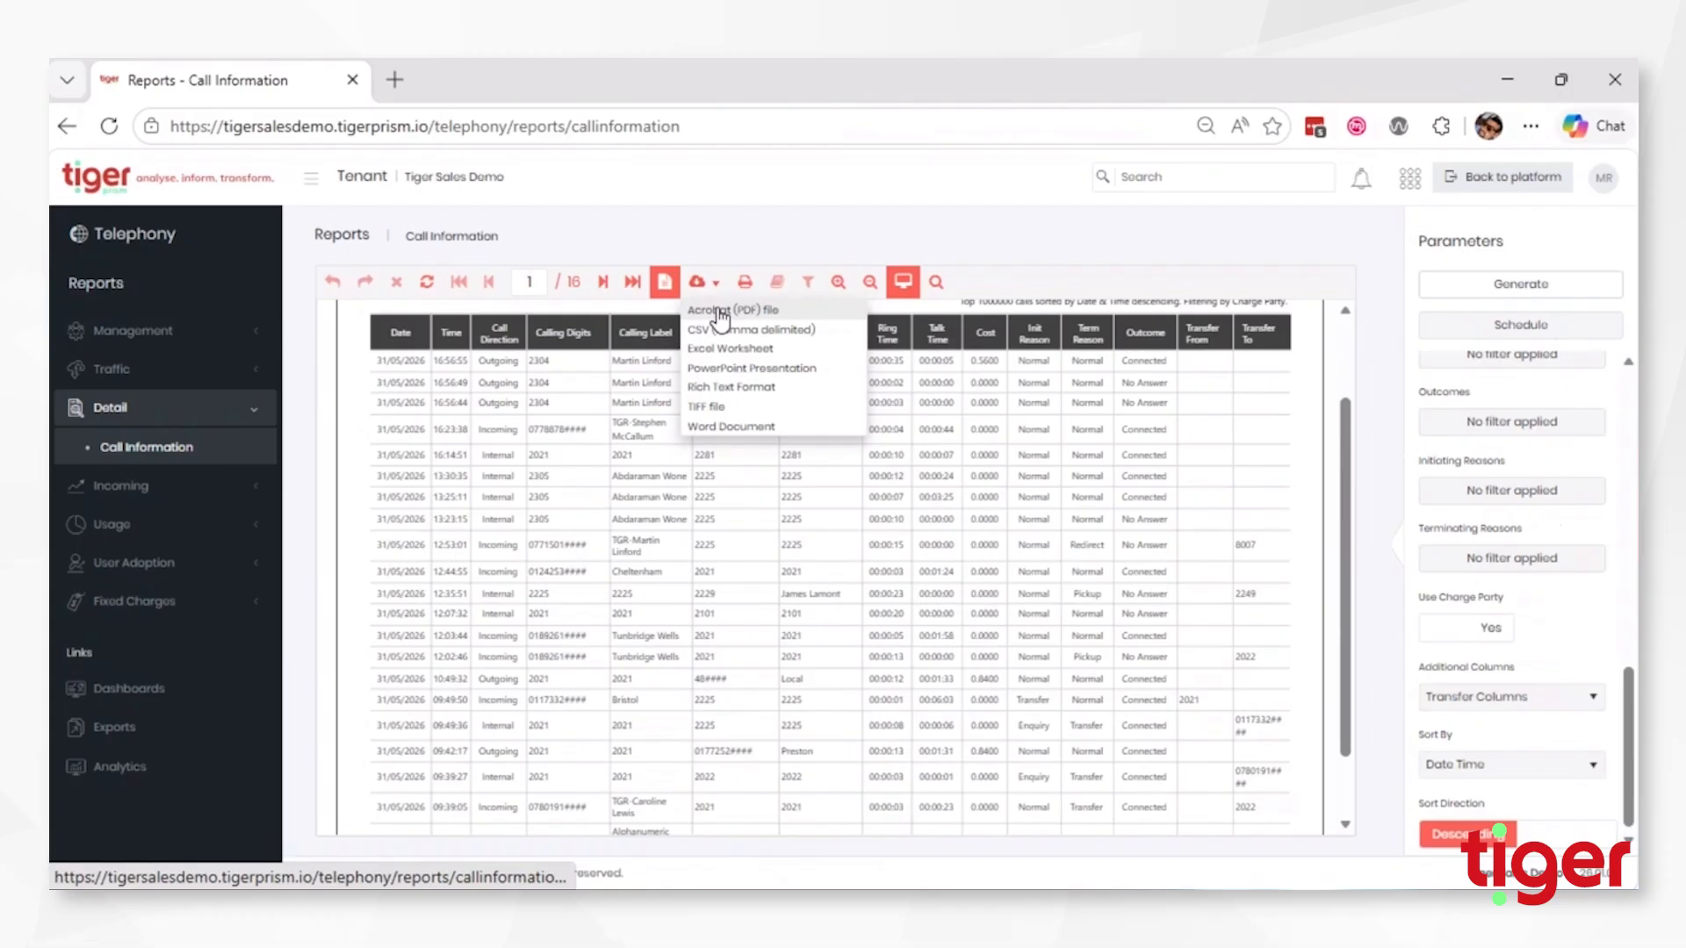
left_click(1525, 699)
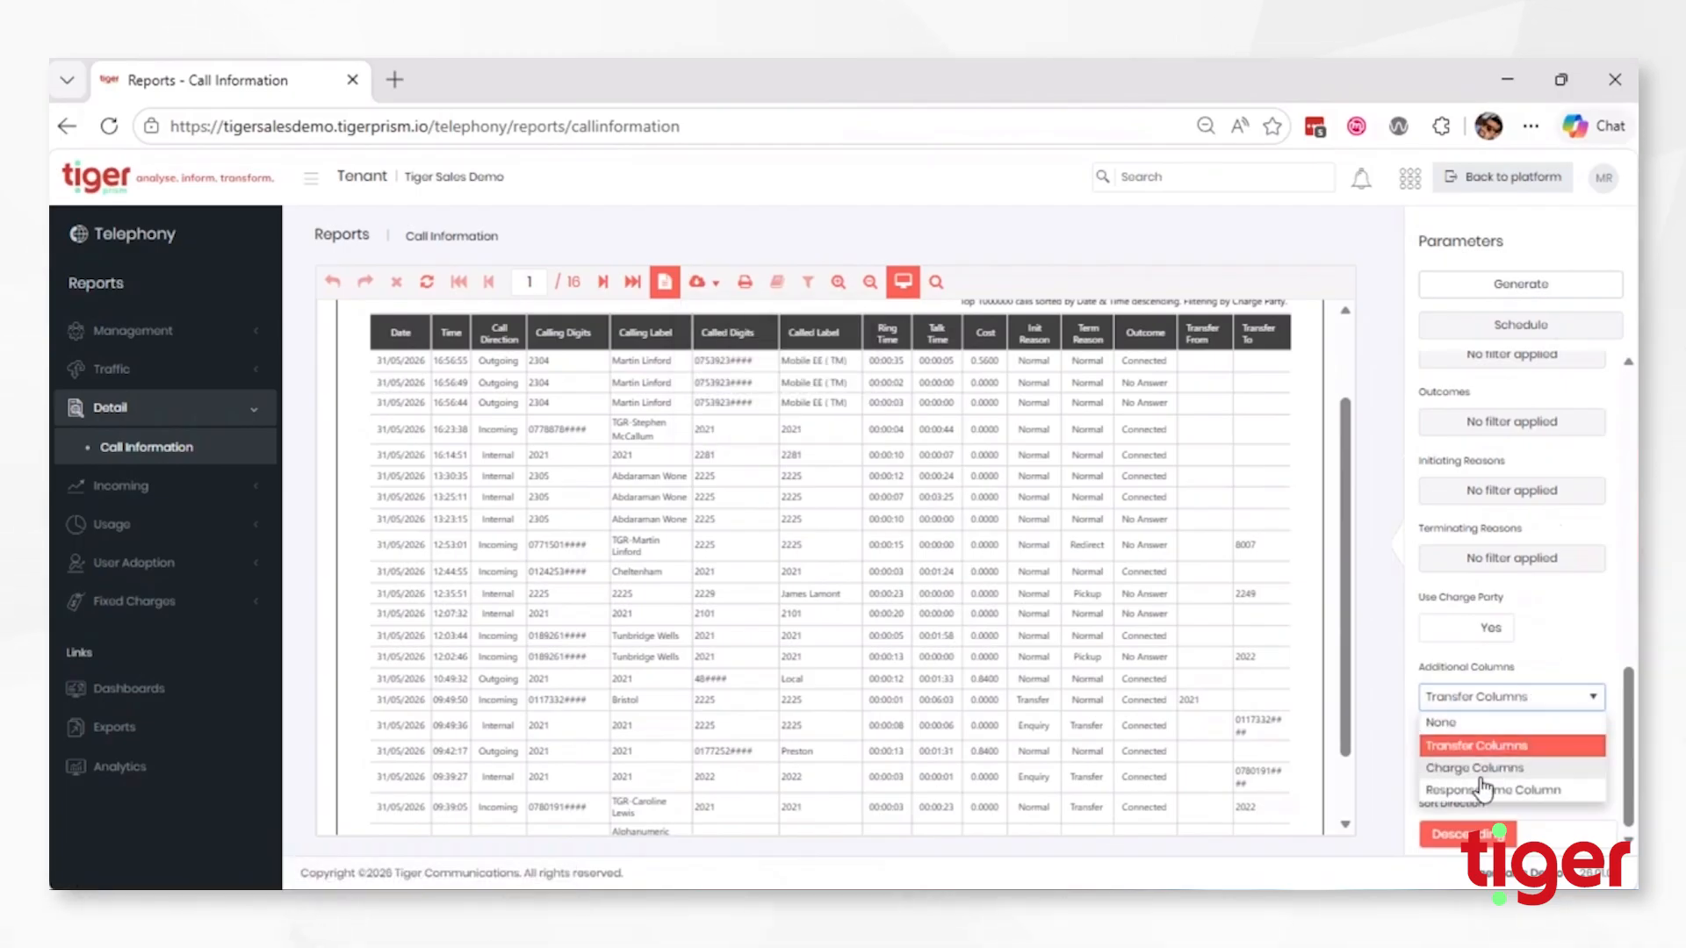
left_click(1484, 770)
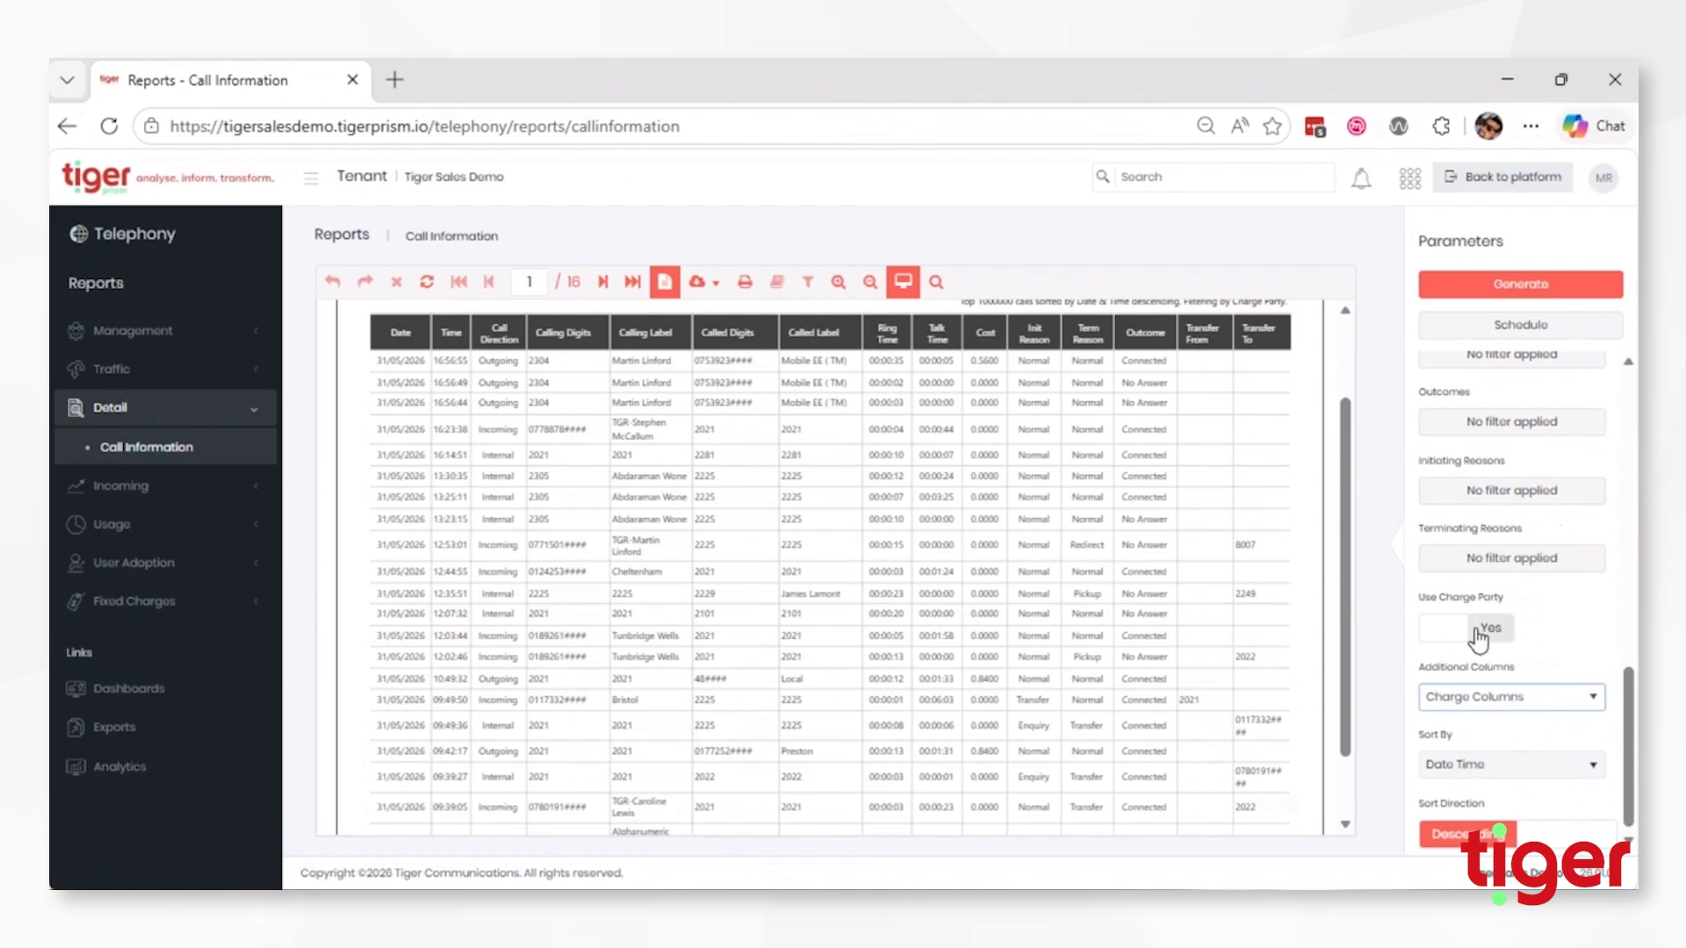
left_click(1498, 288)
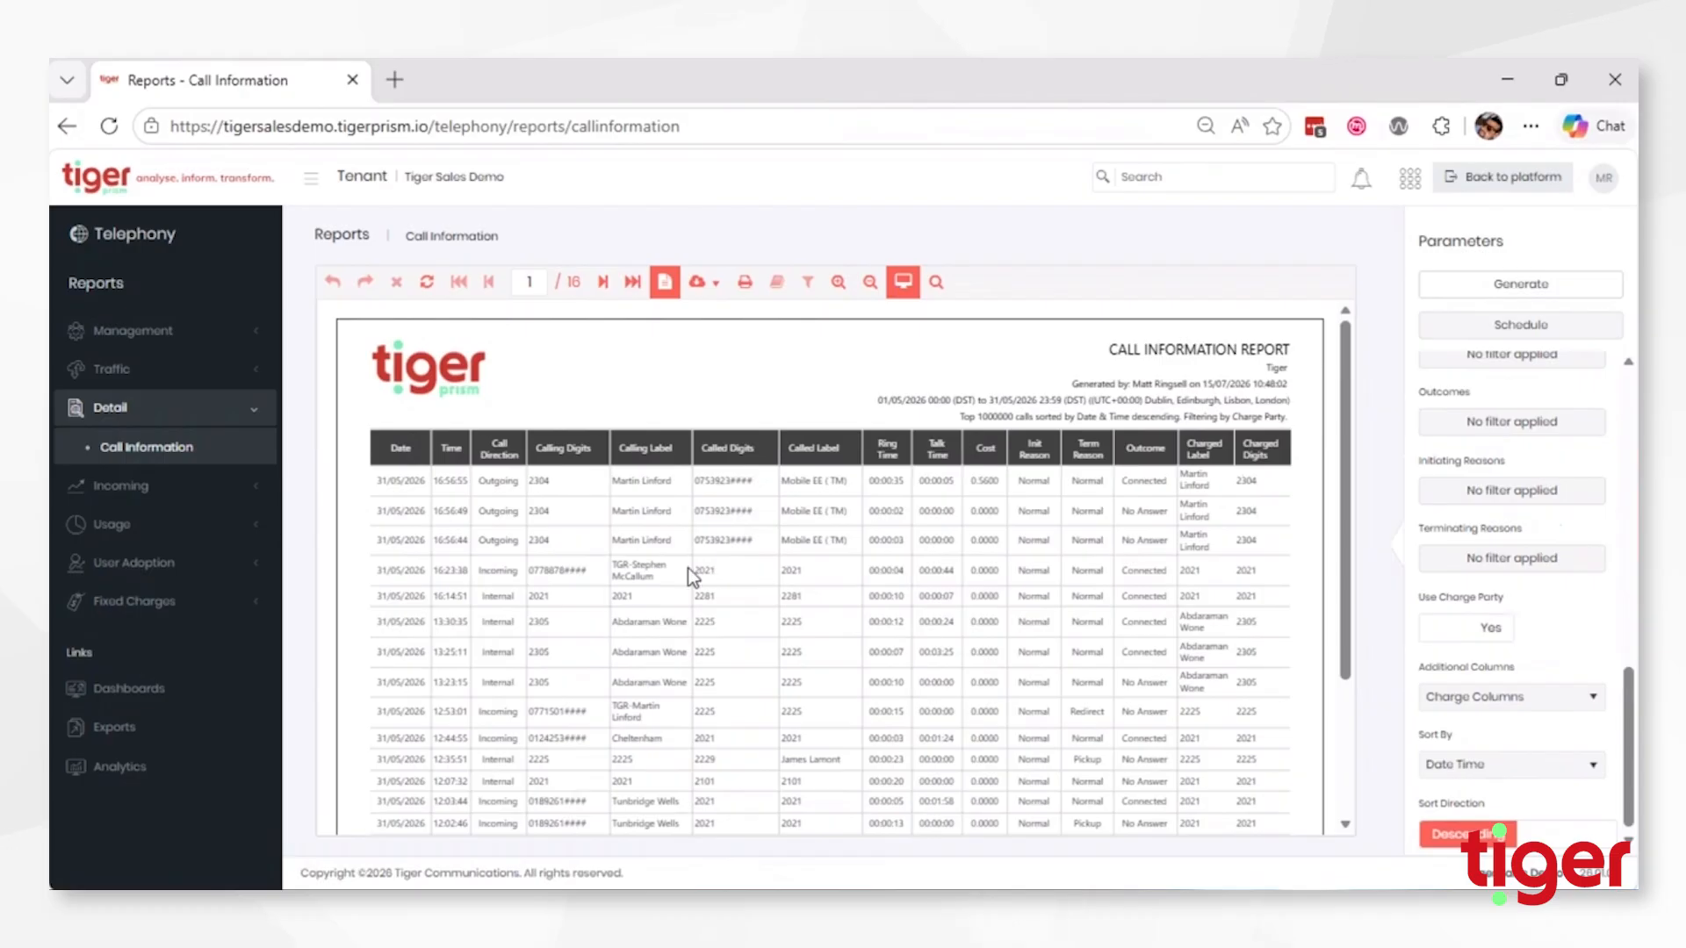
Examine the Charged Label and Charged Digits columns against the called digits, highlighting the call on 30/05/2026 at 14:41:19
left_click_drag(693, 571, 717, 568)
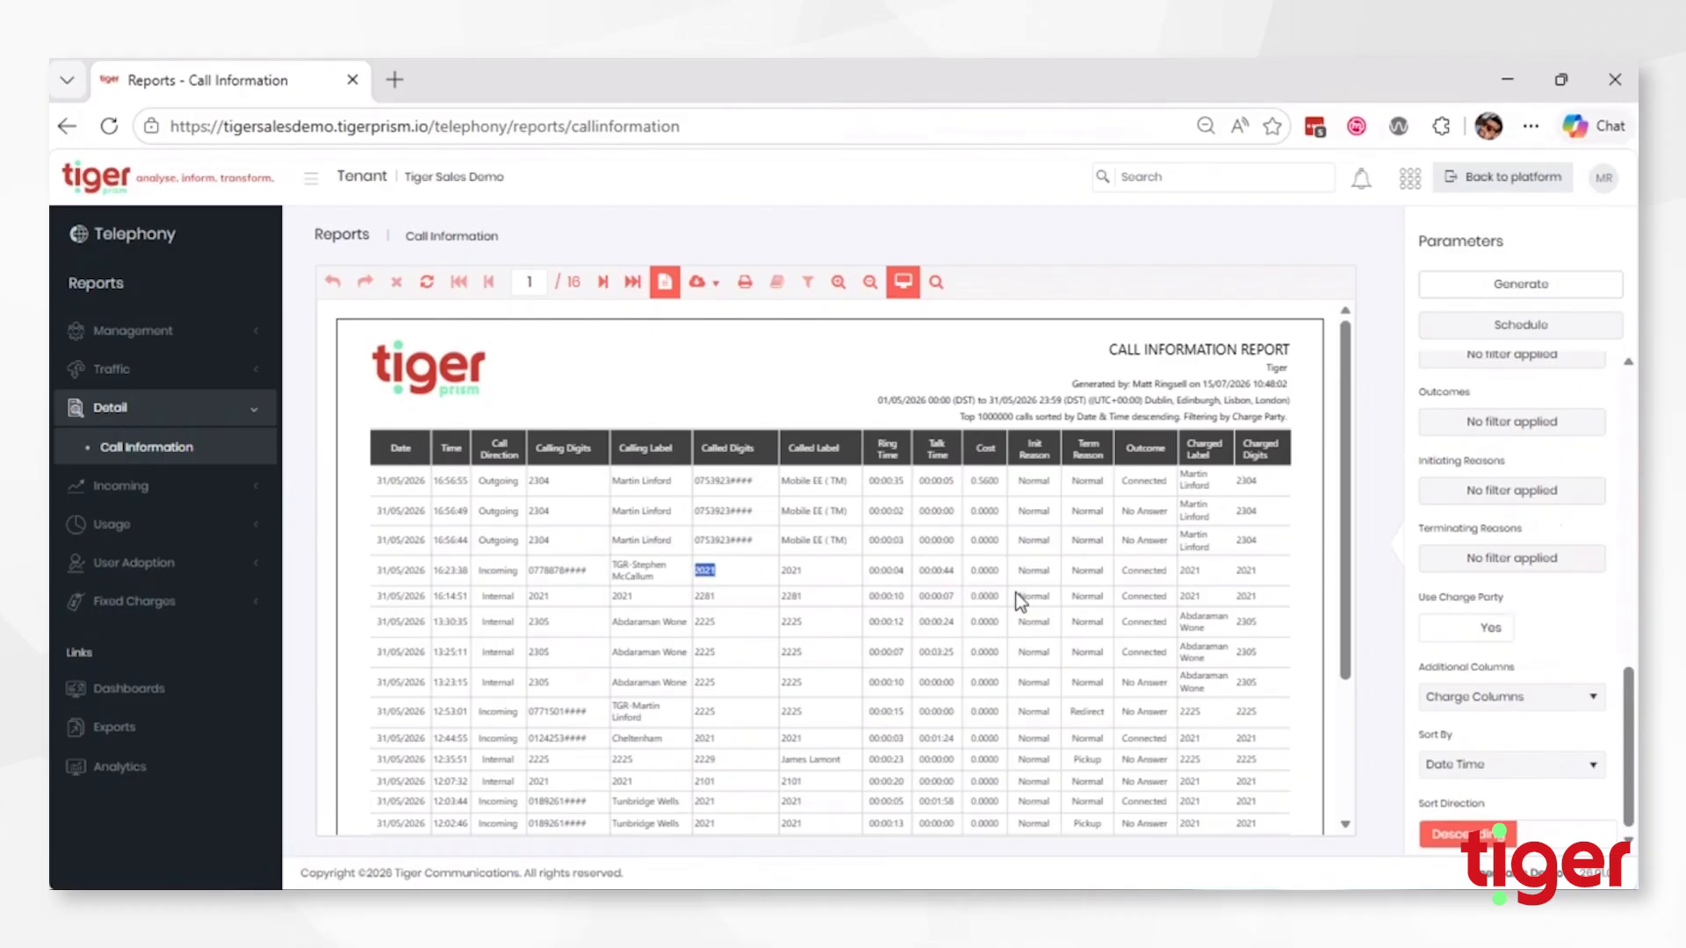
left_click_drag(1238, 569, 1268, 573)
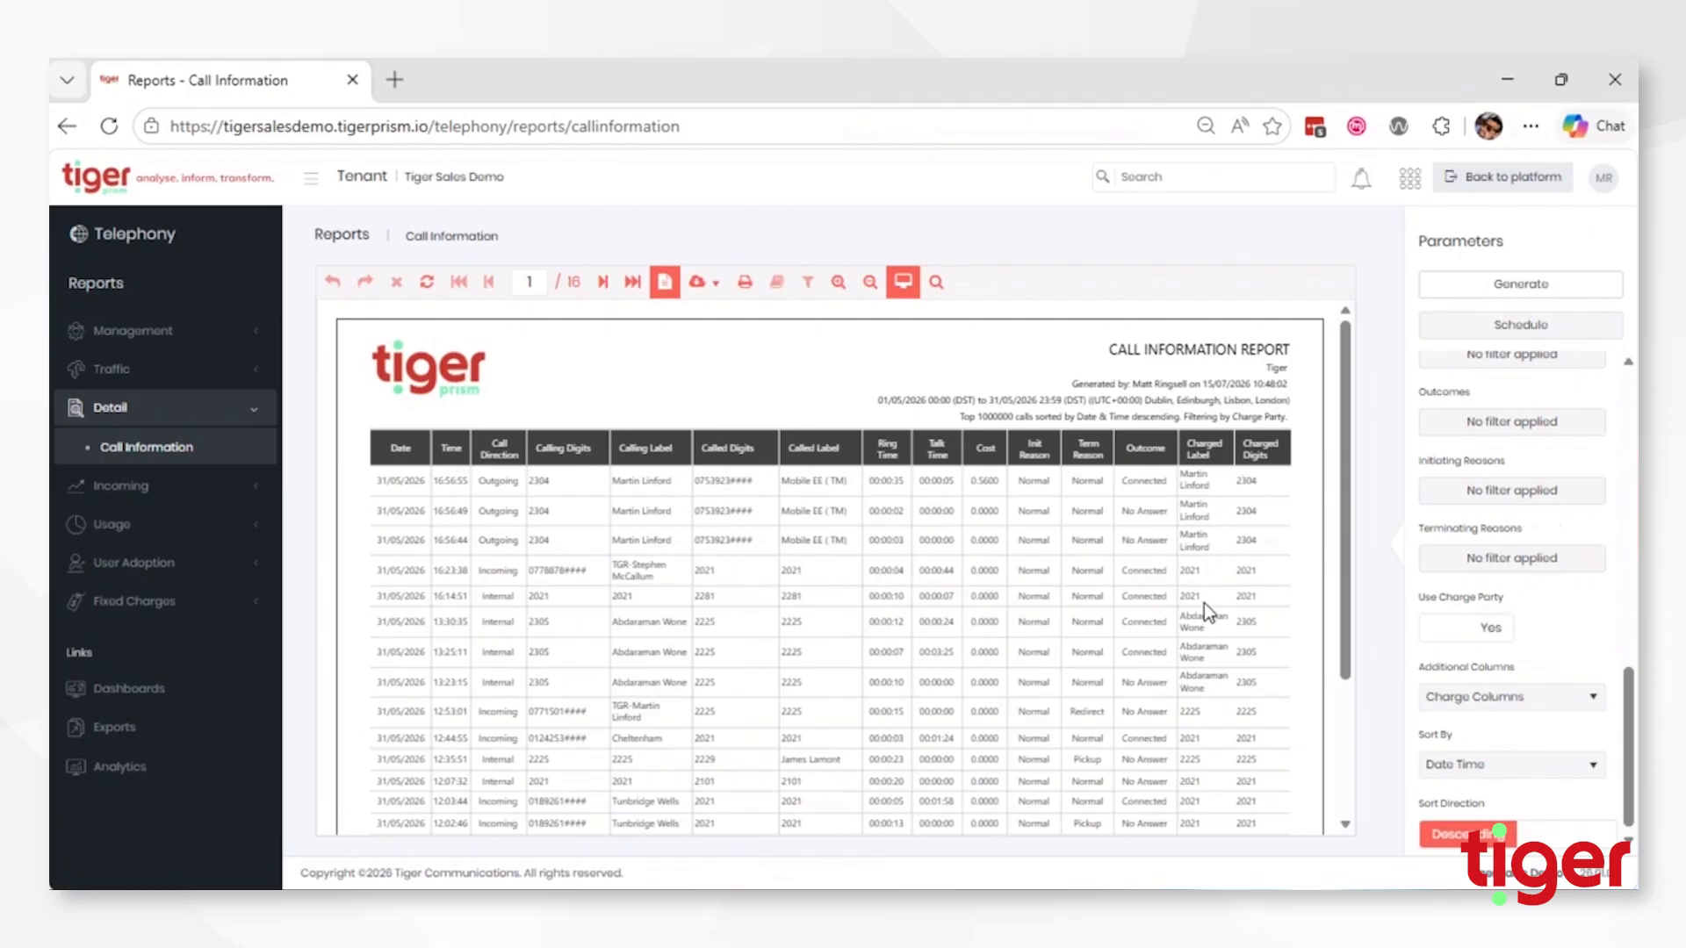
scroll(1206, 628, "down", 3)
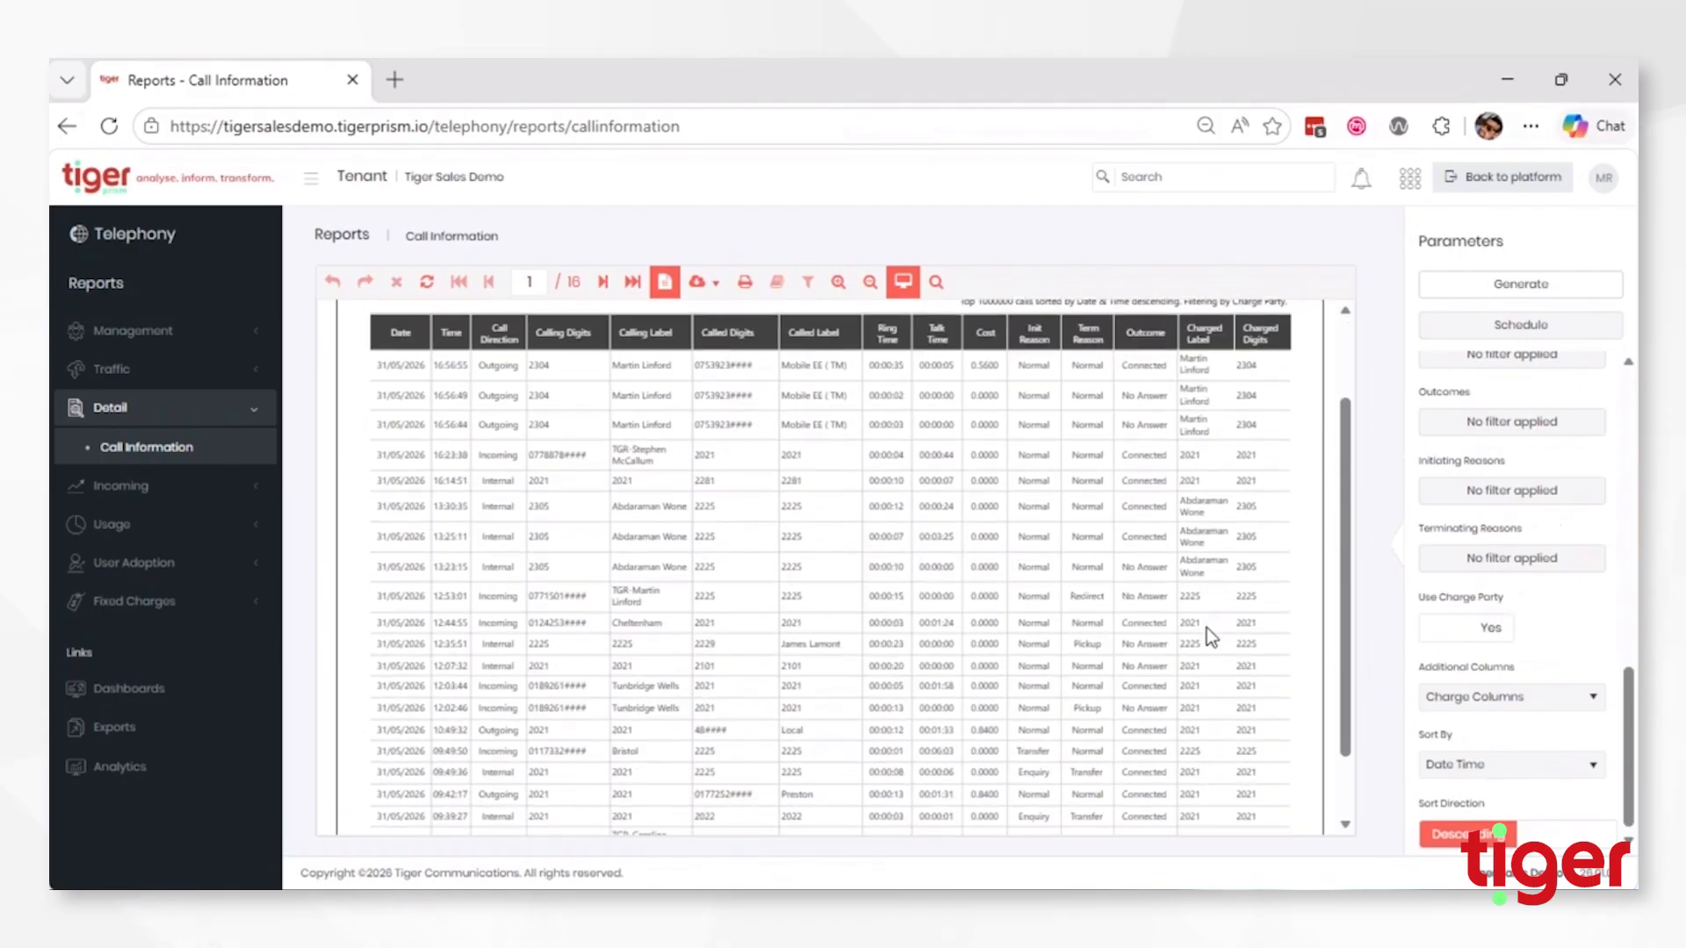
scroll(1207, 629, "down", 10)
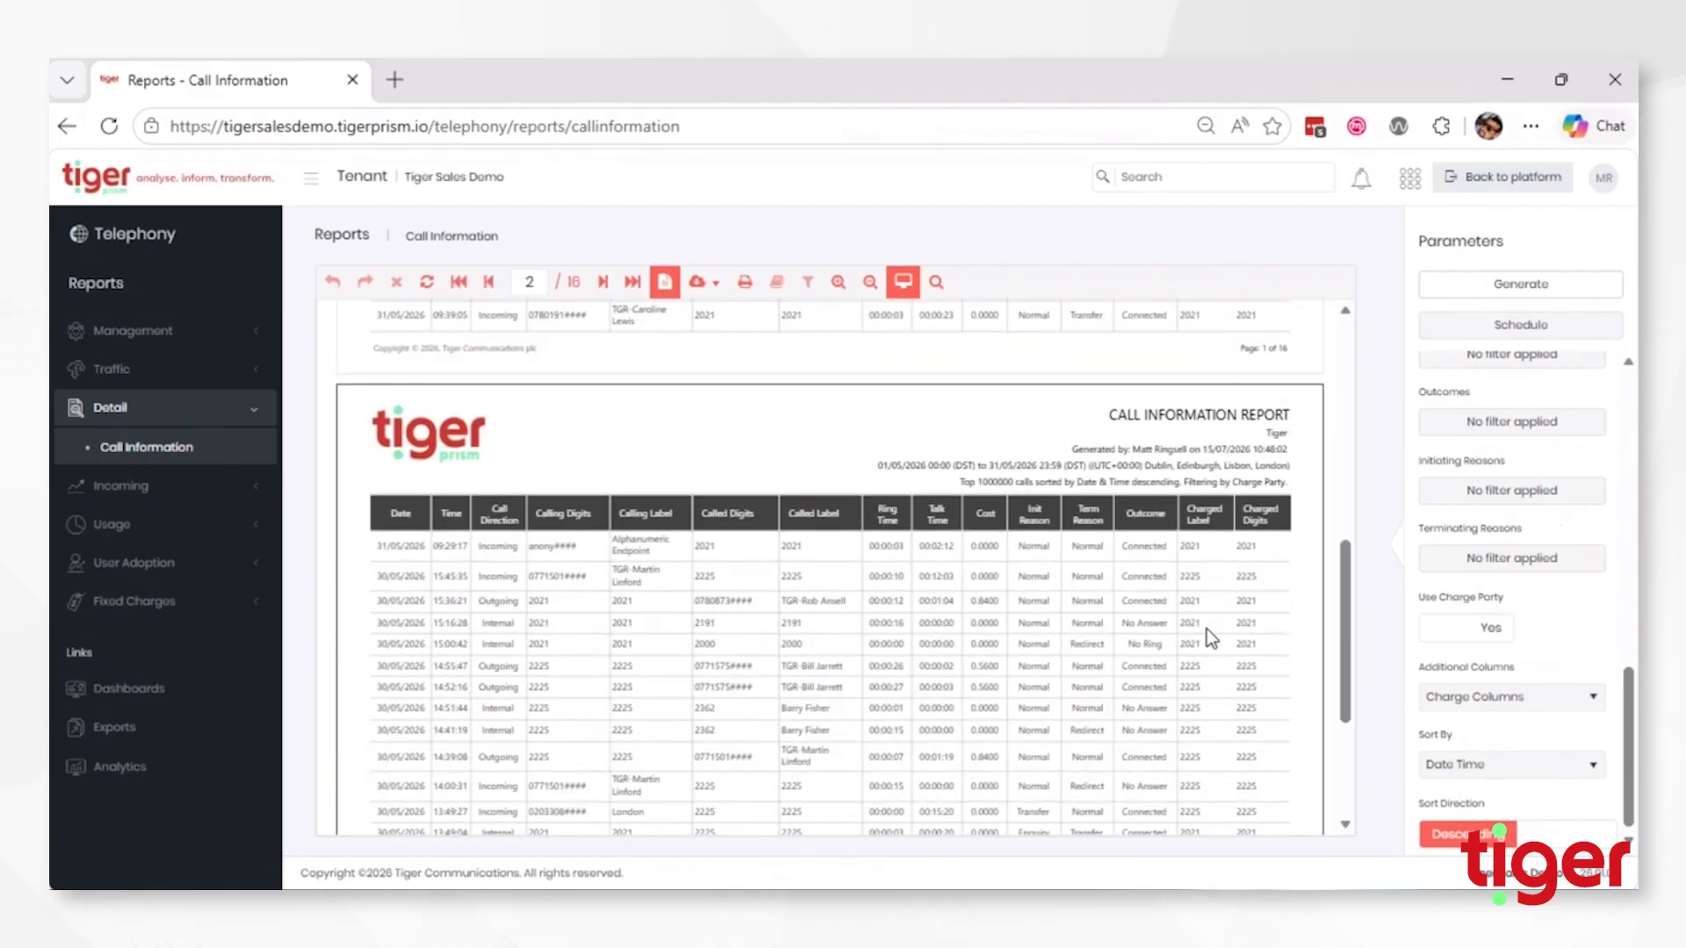
scroll(1205, 631, "down", 1)
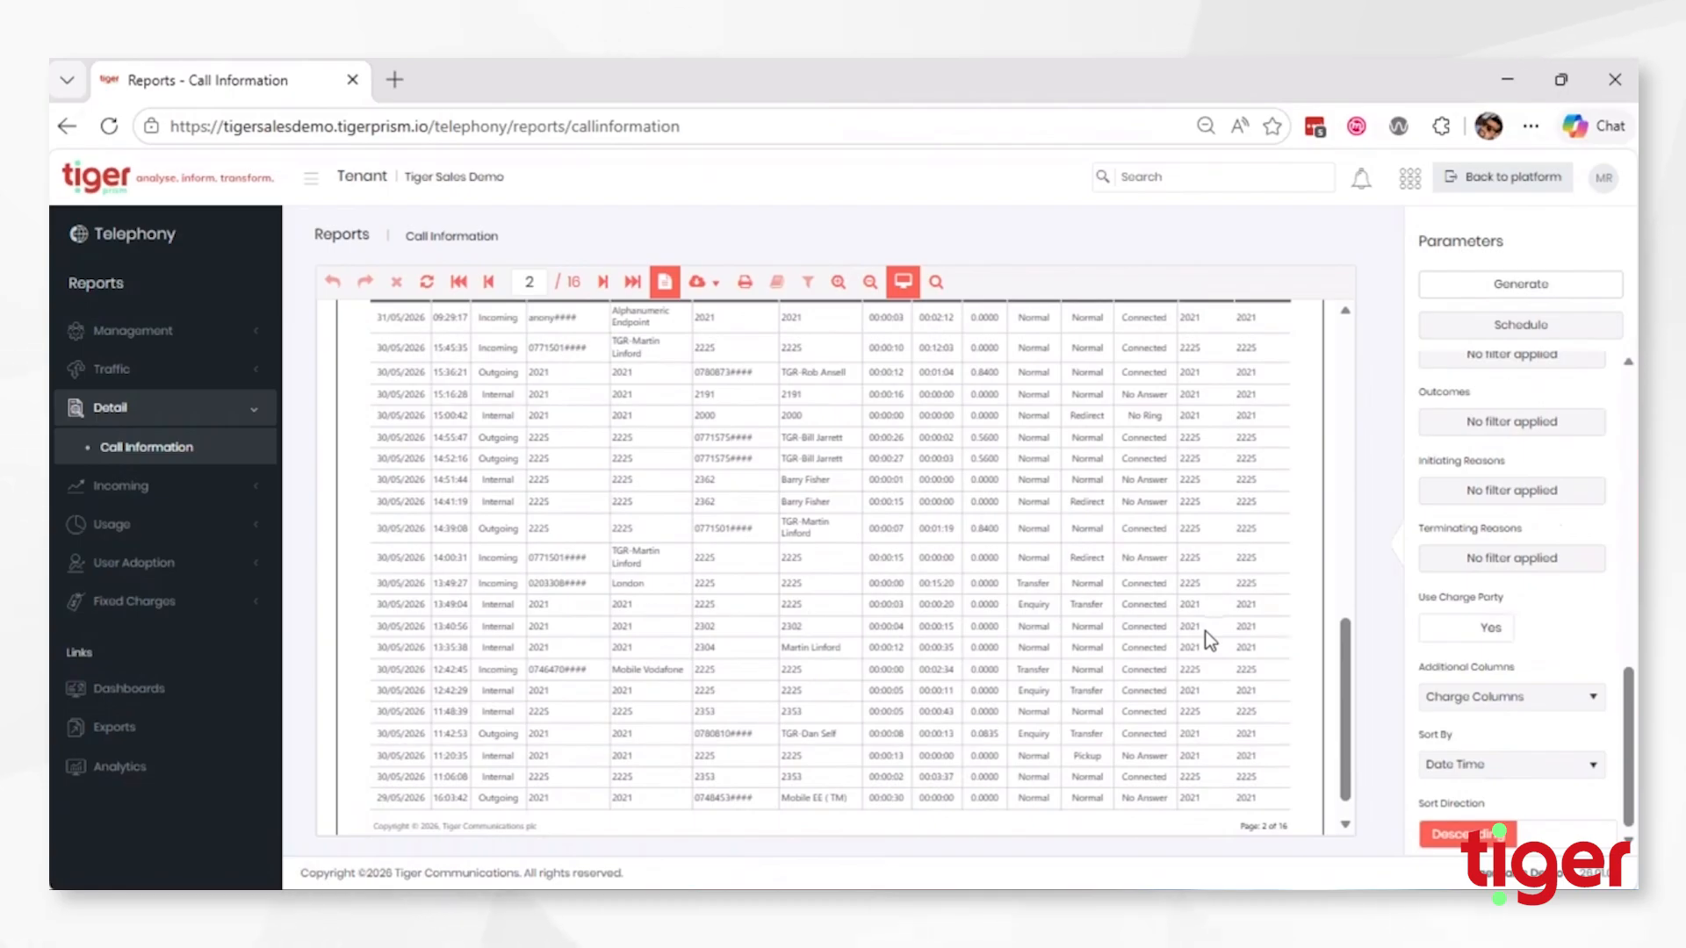
left_click_drag(705, 502, 1265, 504)
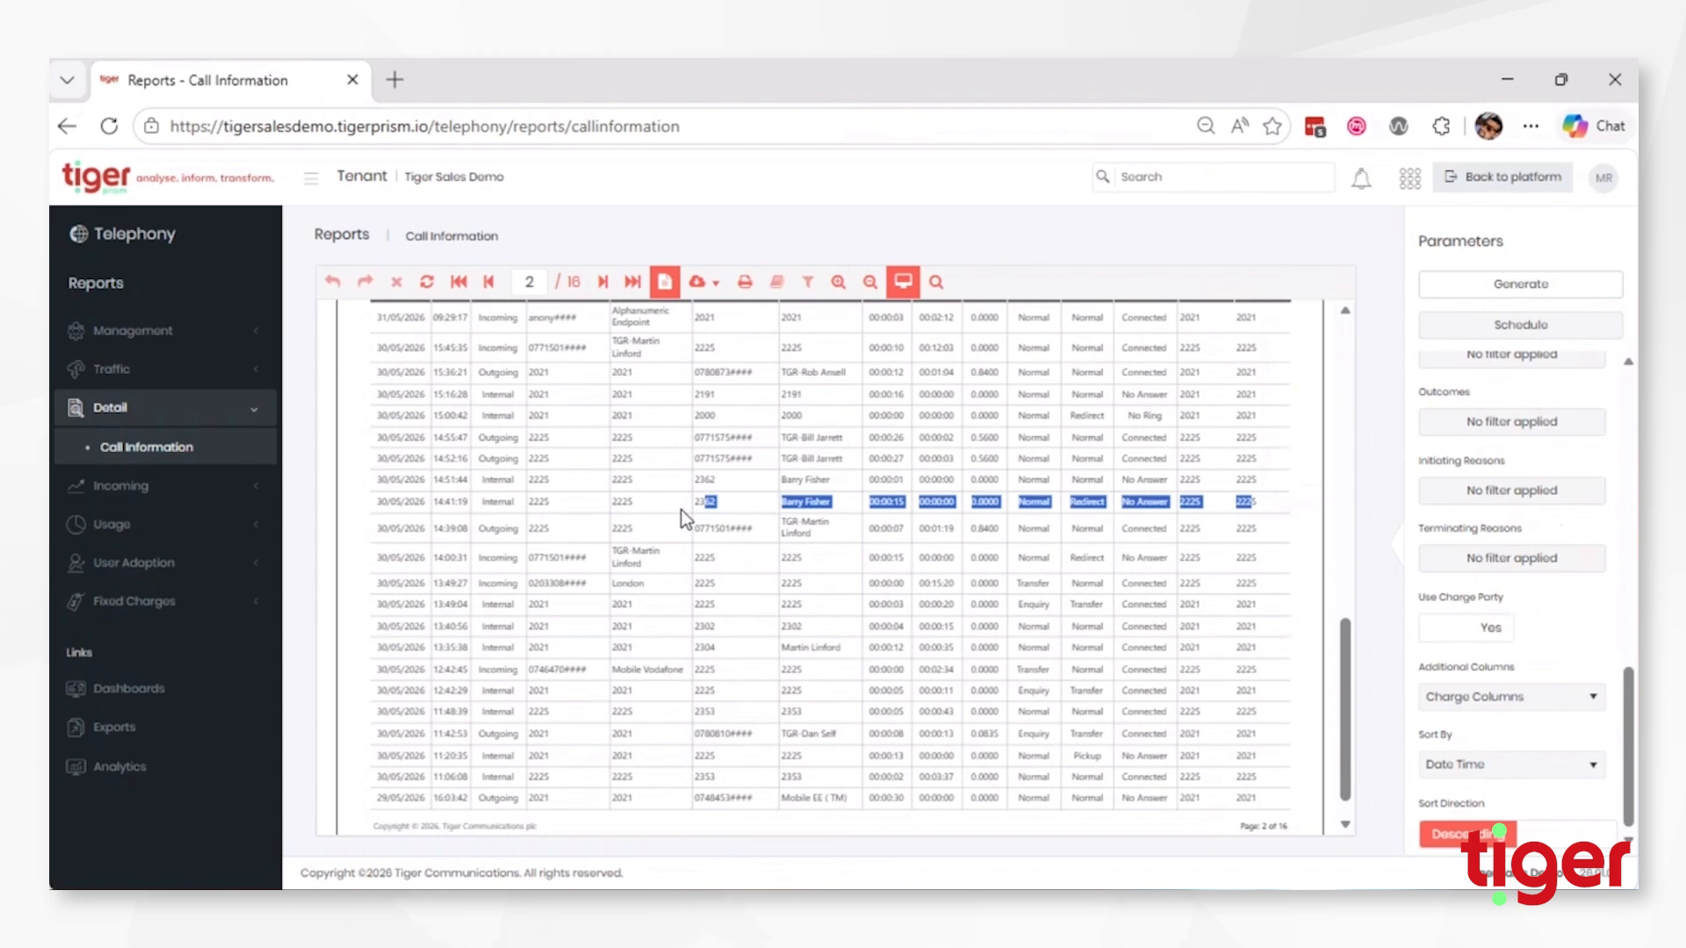
scroll(755, 536, "up", 2)
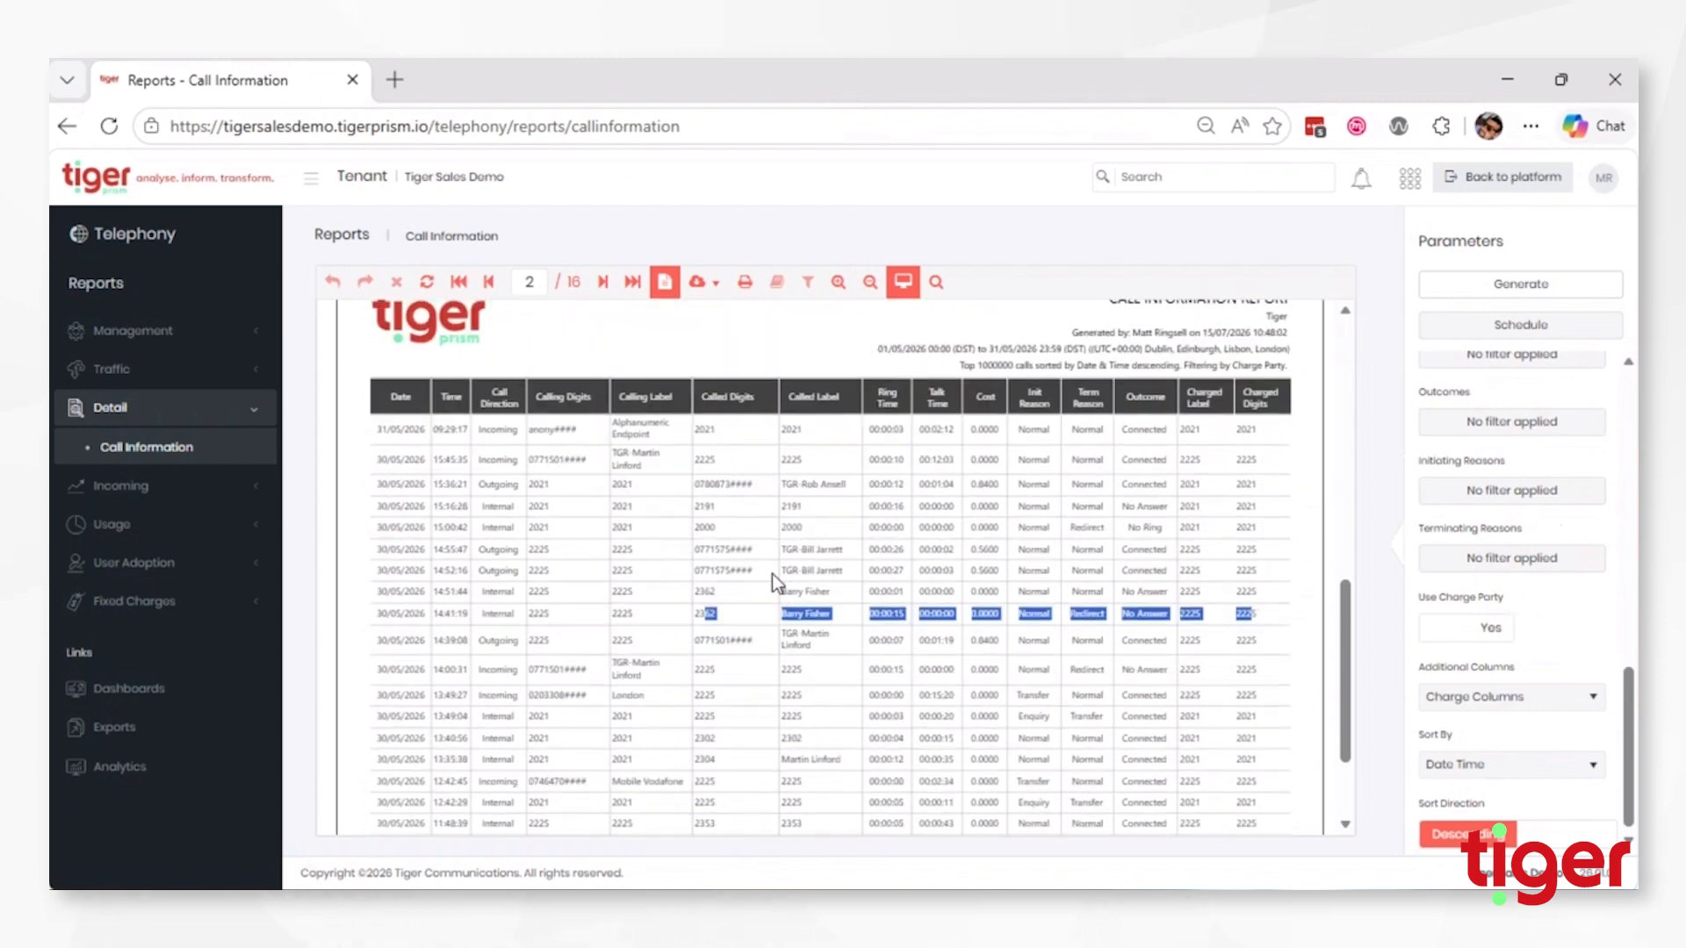
scroll(772, 562, "down", 5)
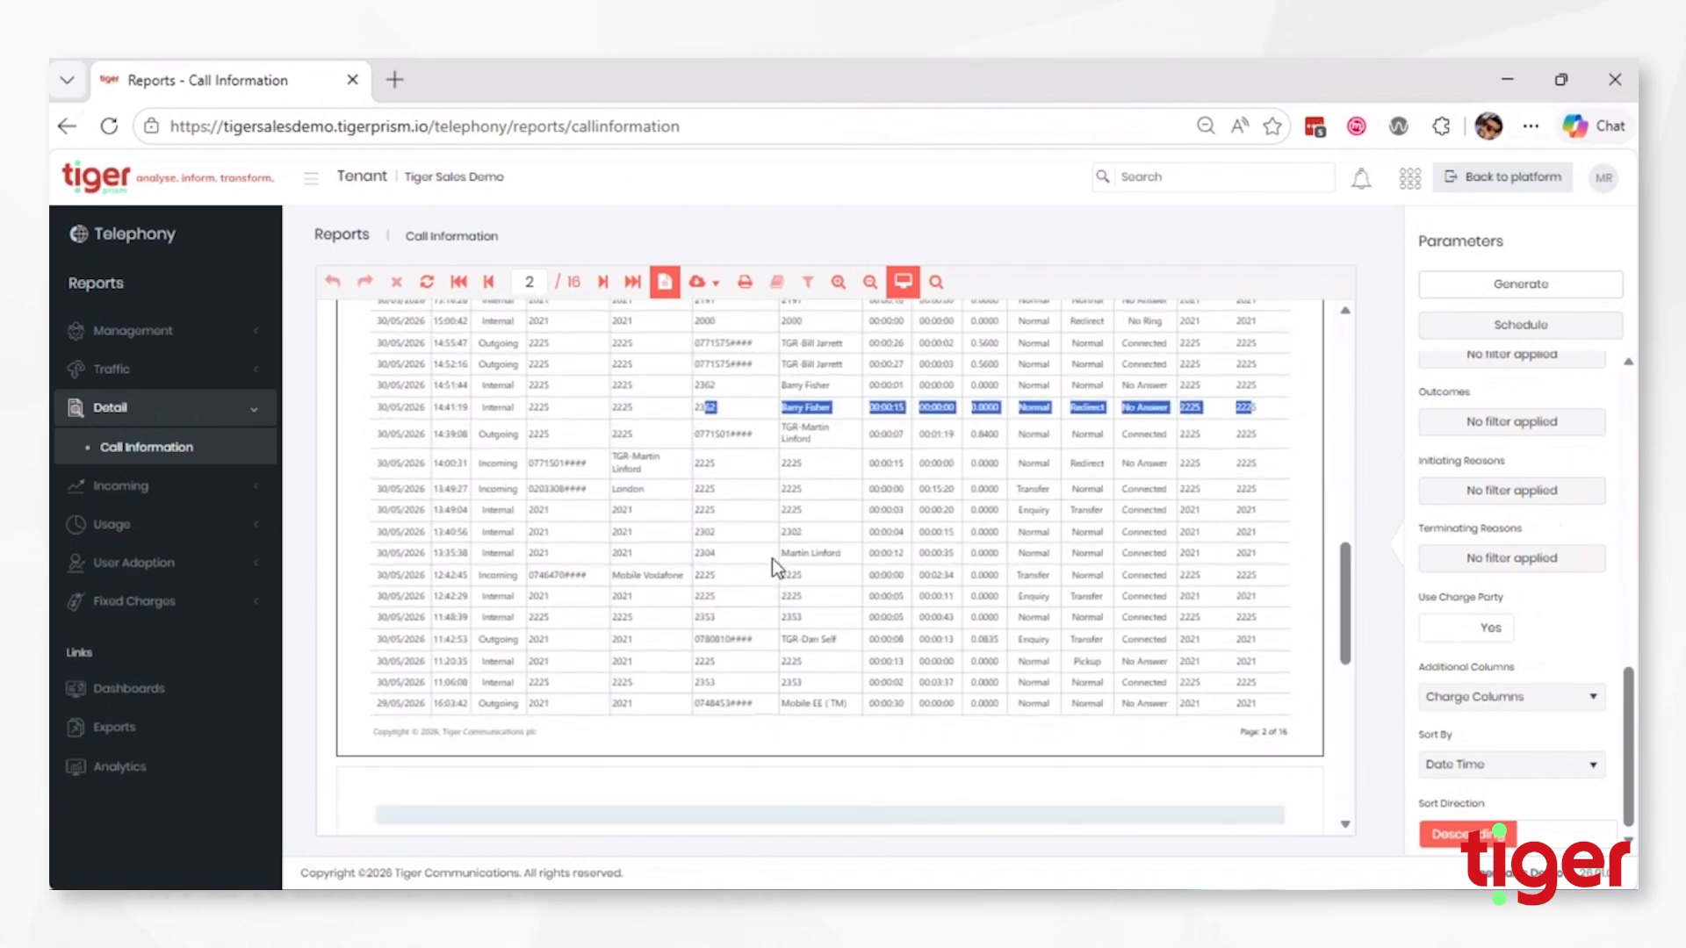
scroll(772, 558, "down", 2)
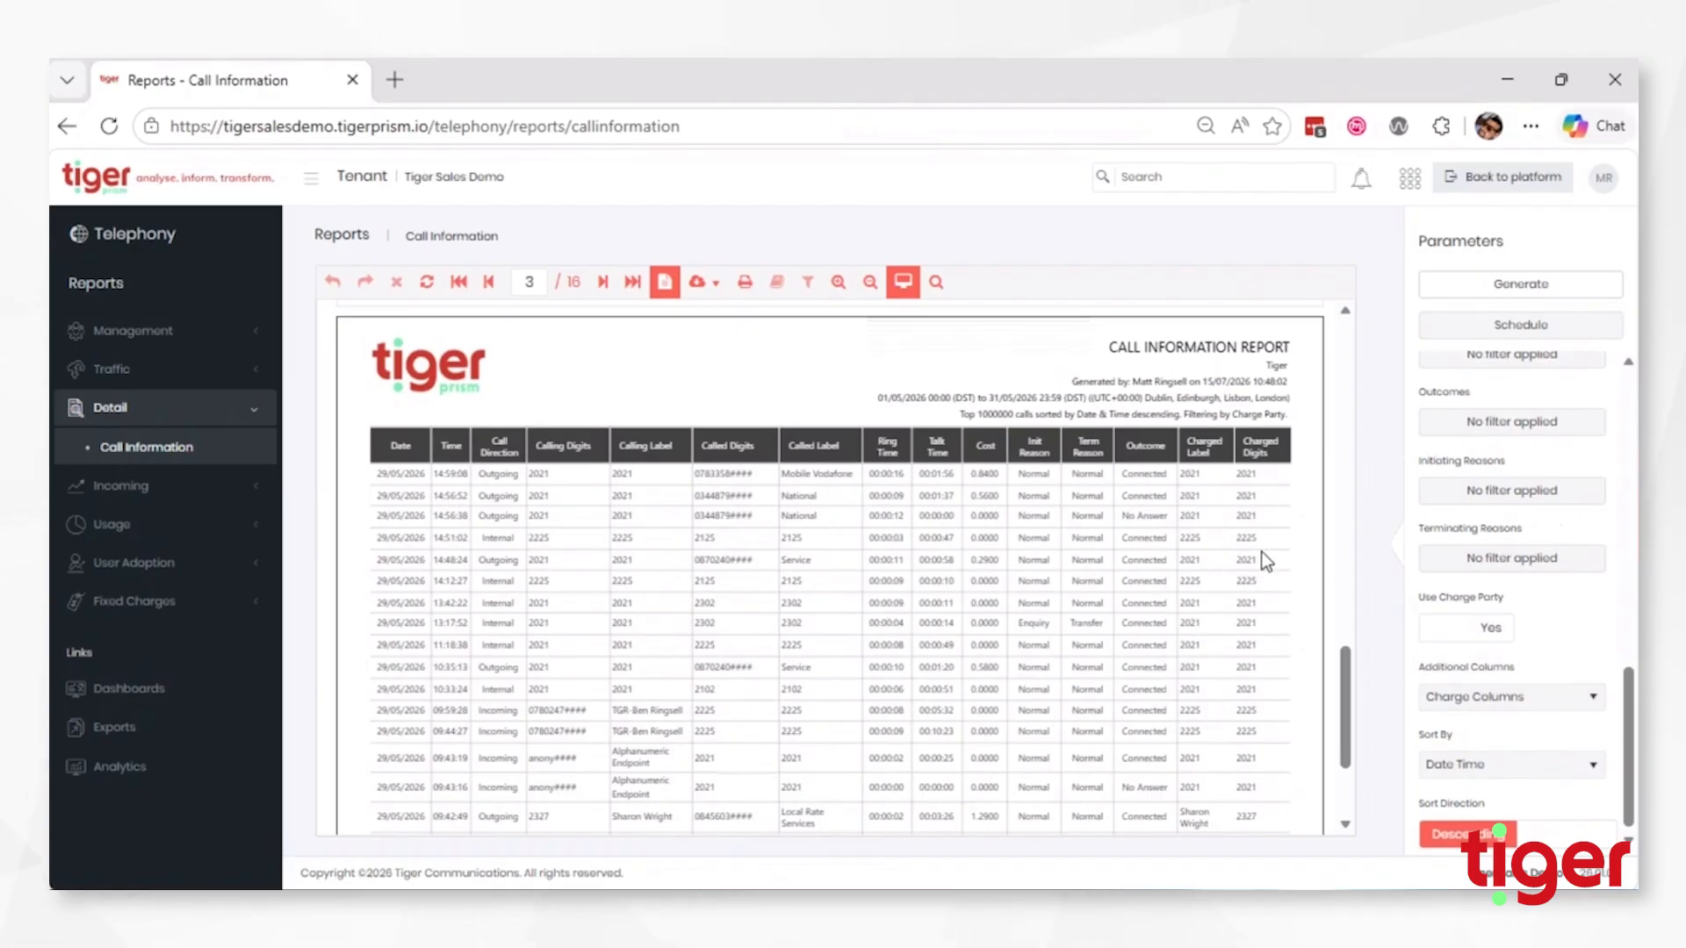
Change the additional columns to Response Time Column and generate the report with it
left_click(1539, 711)
left_click(1471, 788)
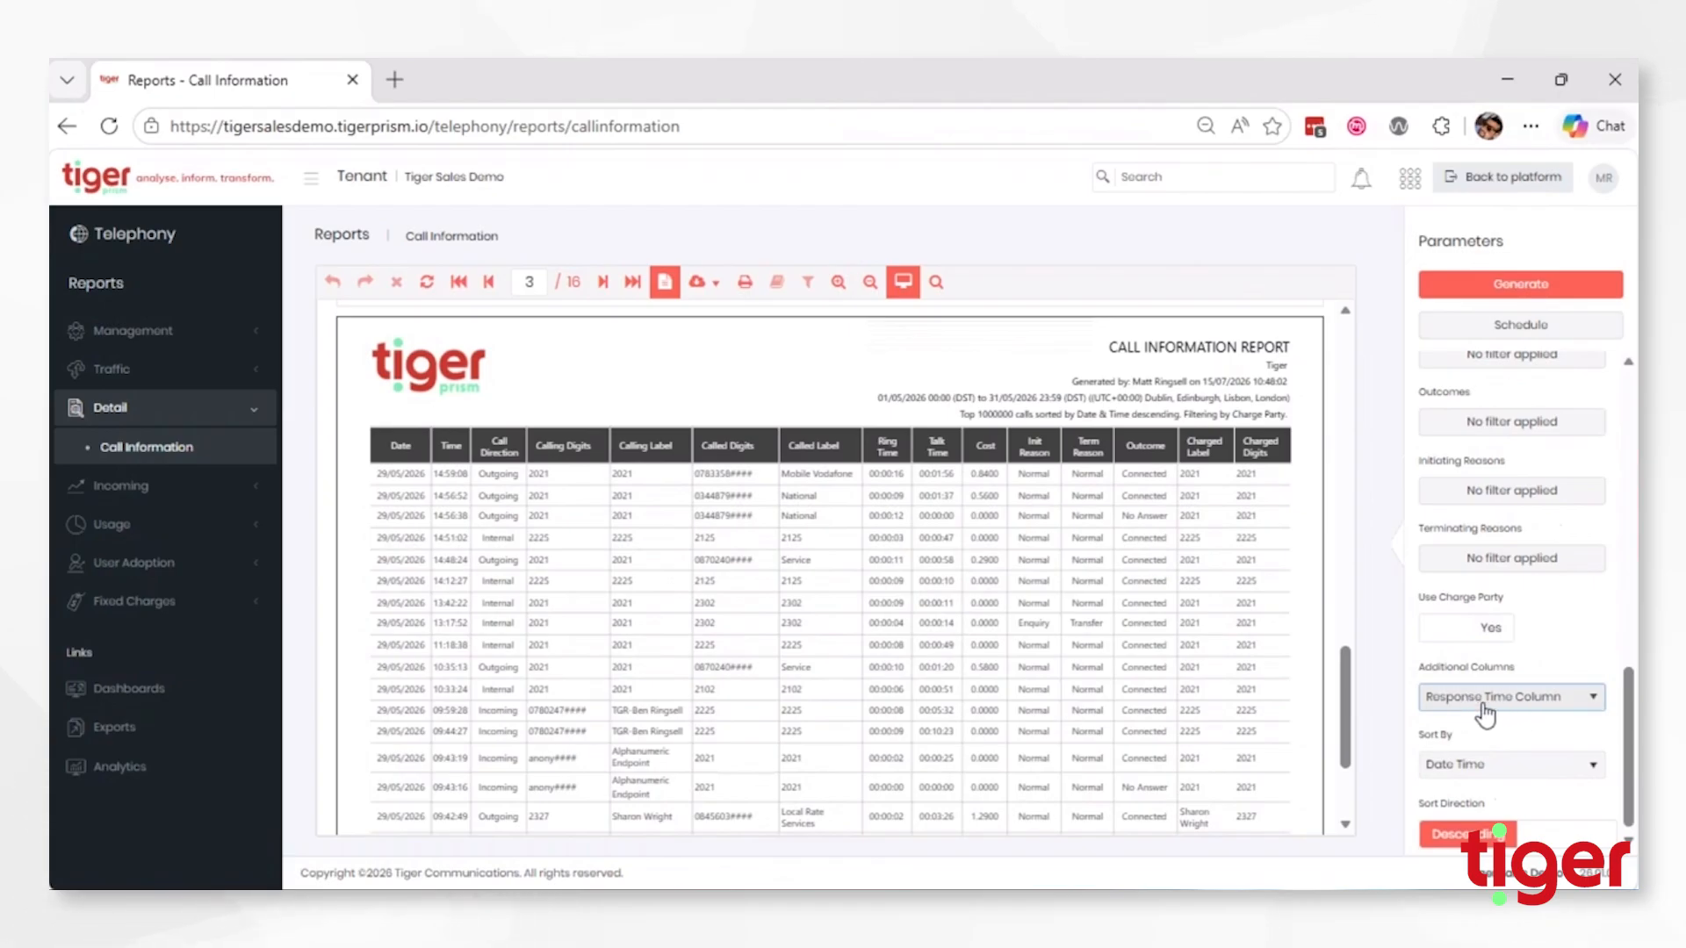
left_click(1504, 281)
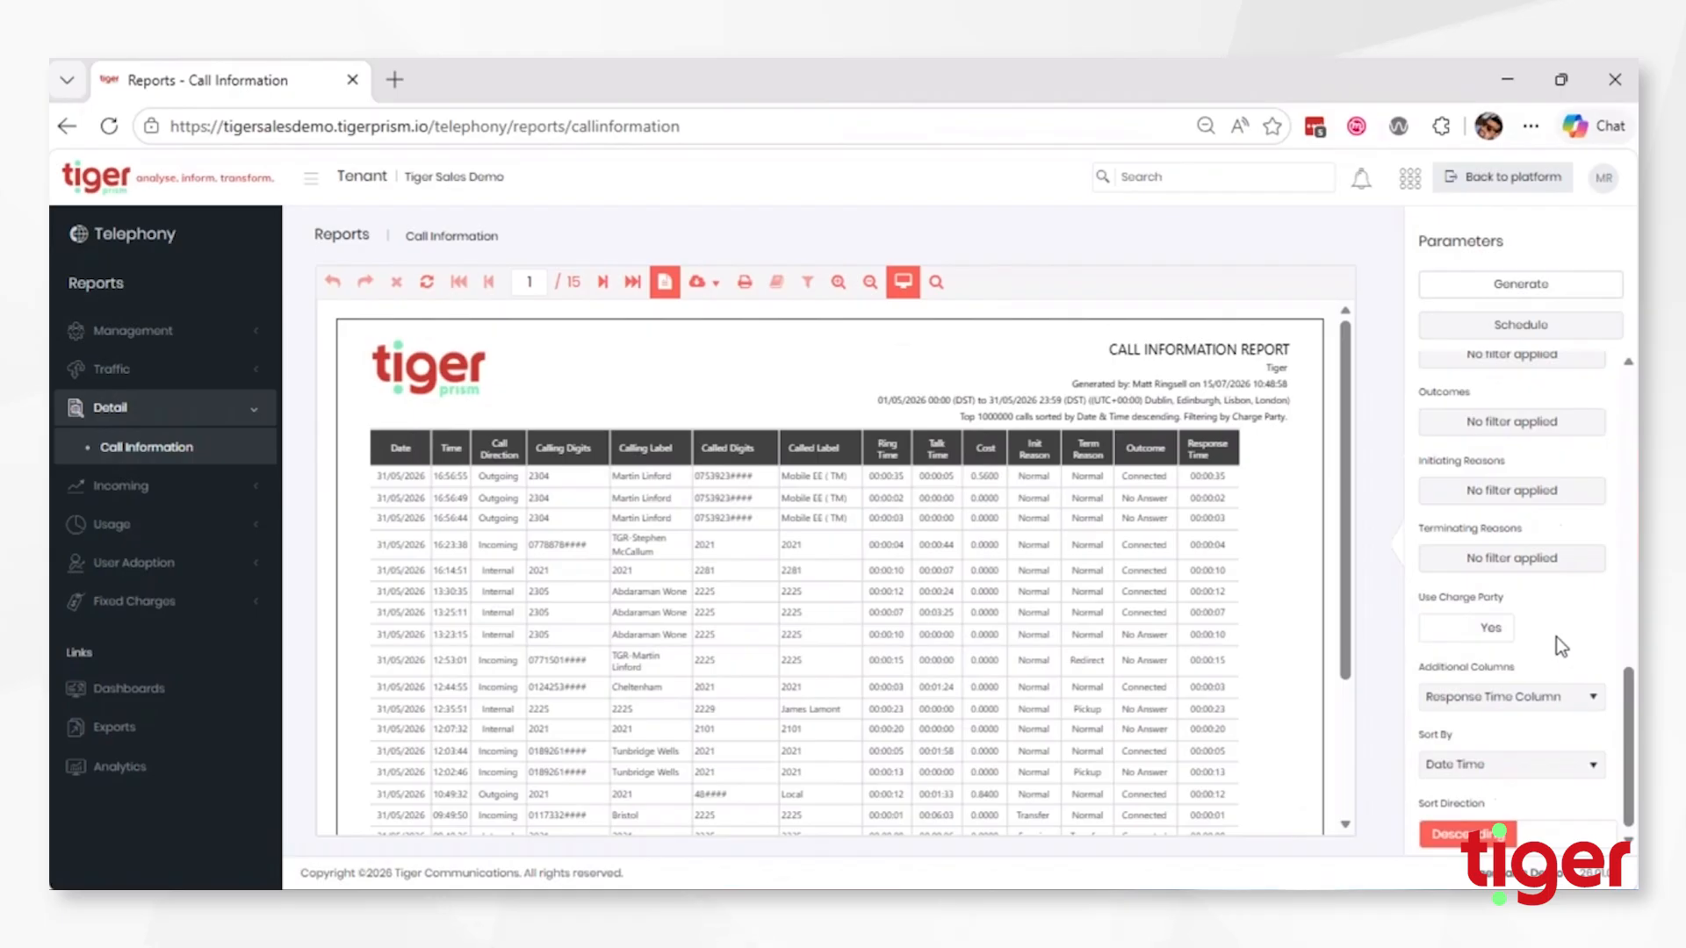
Review the fields available for sorting the report, from Date Time through Transfer To, keeping Date Time selected
scroll(1557, 636, "down", 1)
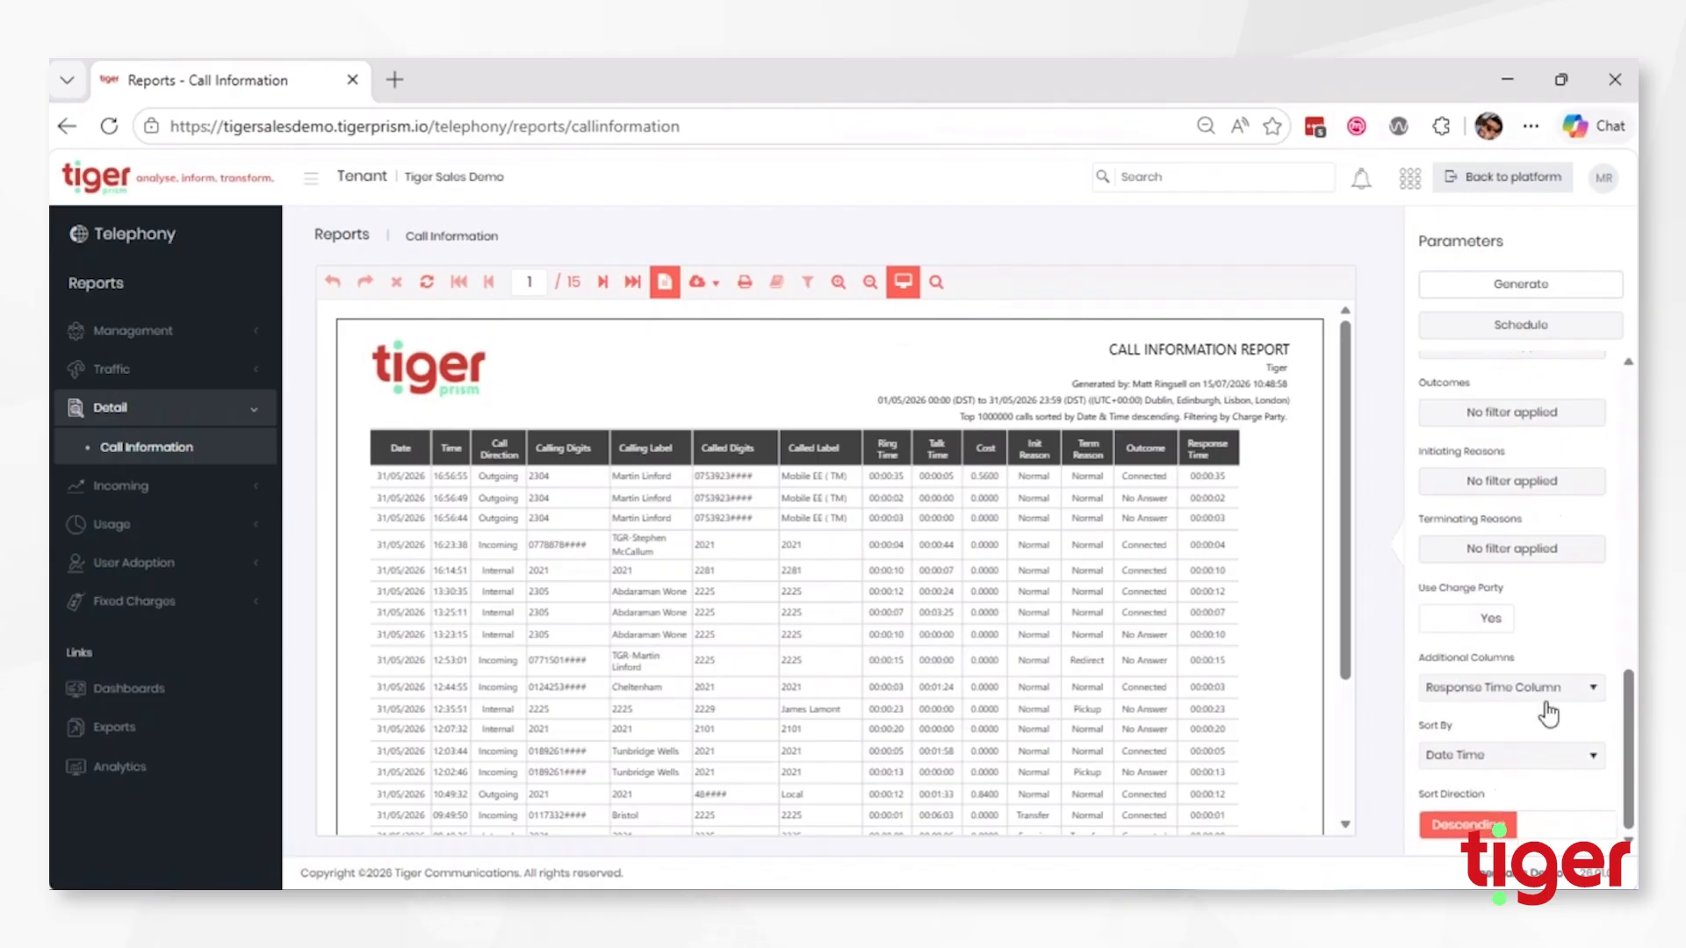
left_click(1534, 778)
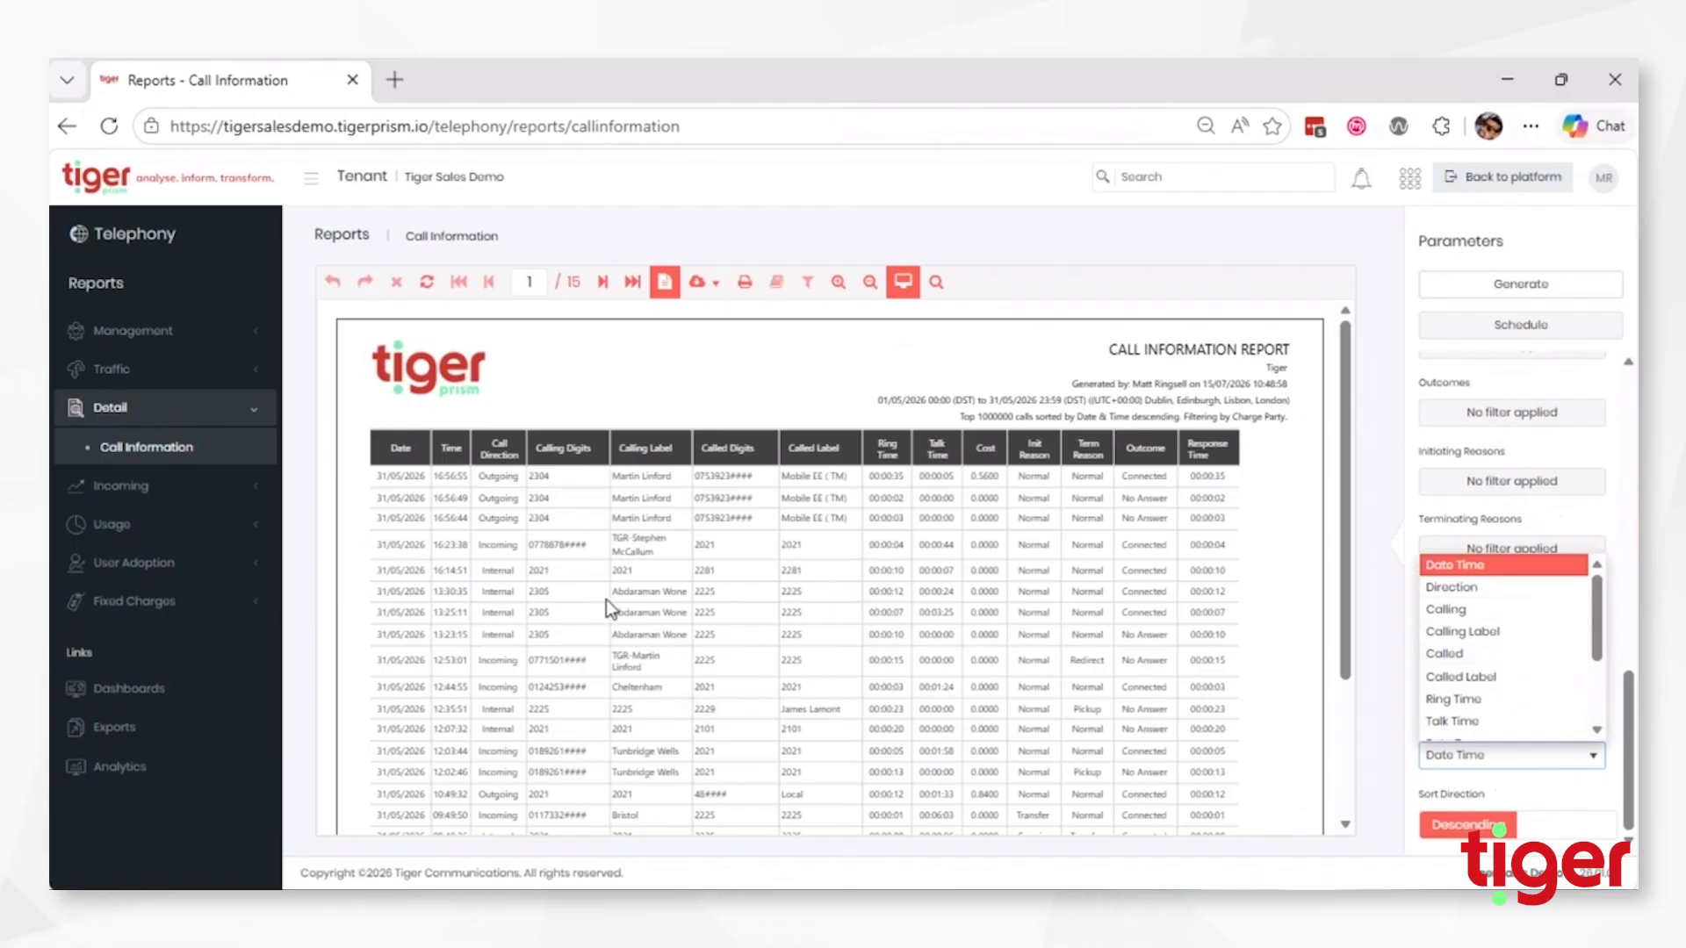
left_click(1391, 540)
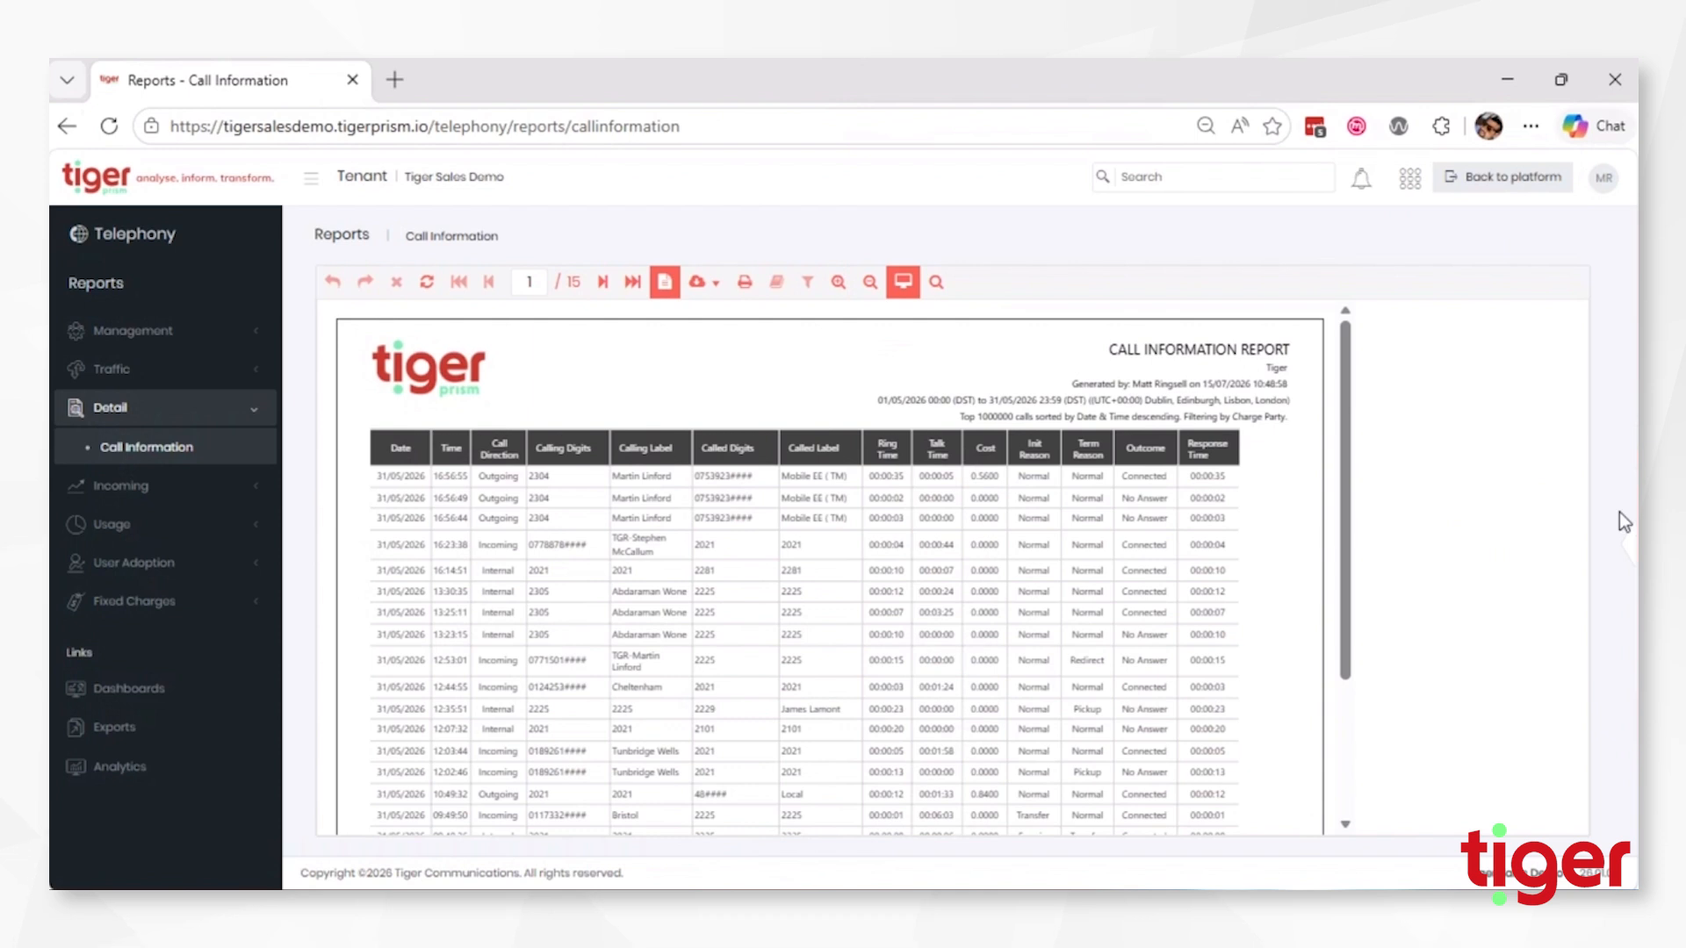
left_click(1628, 563)
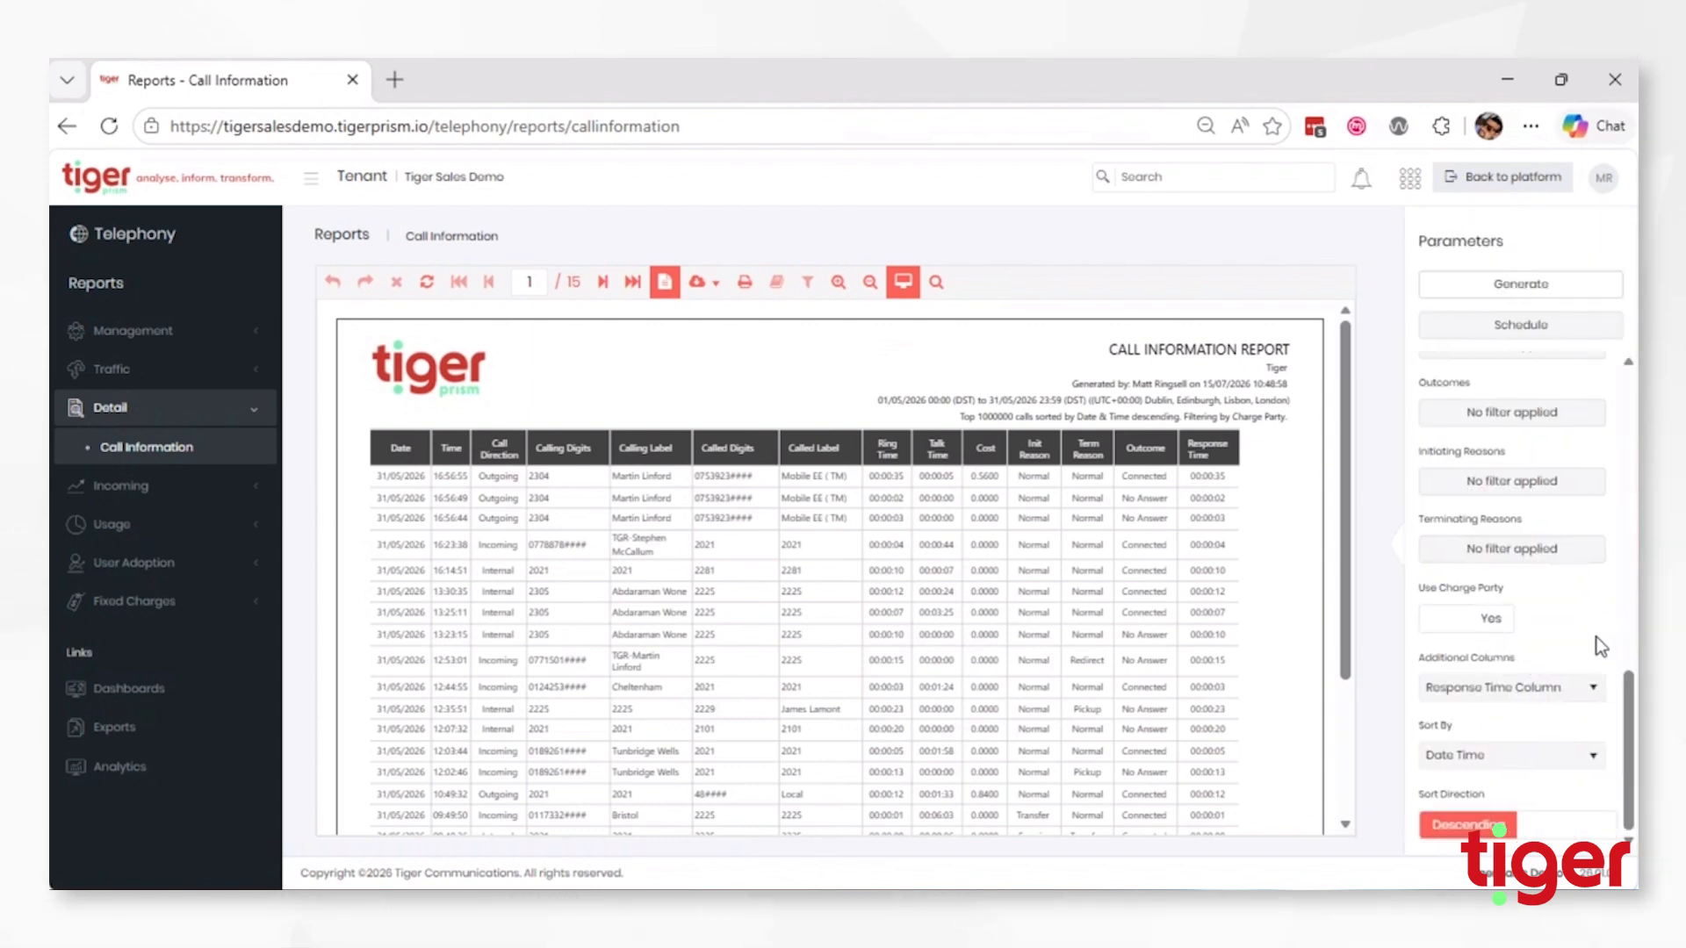
scroll(1597, 636, "up", 1)
scroll(1596, 636, "down", 1)
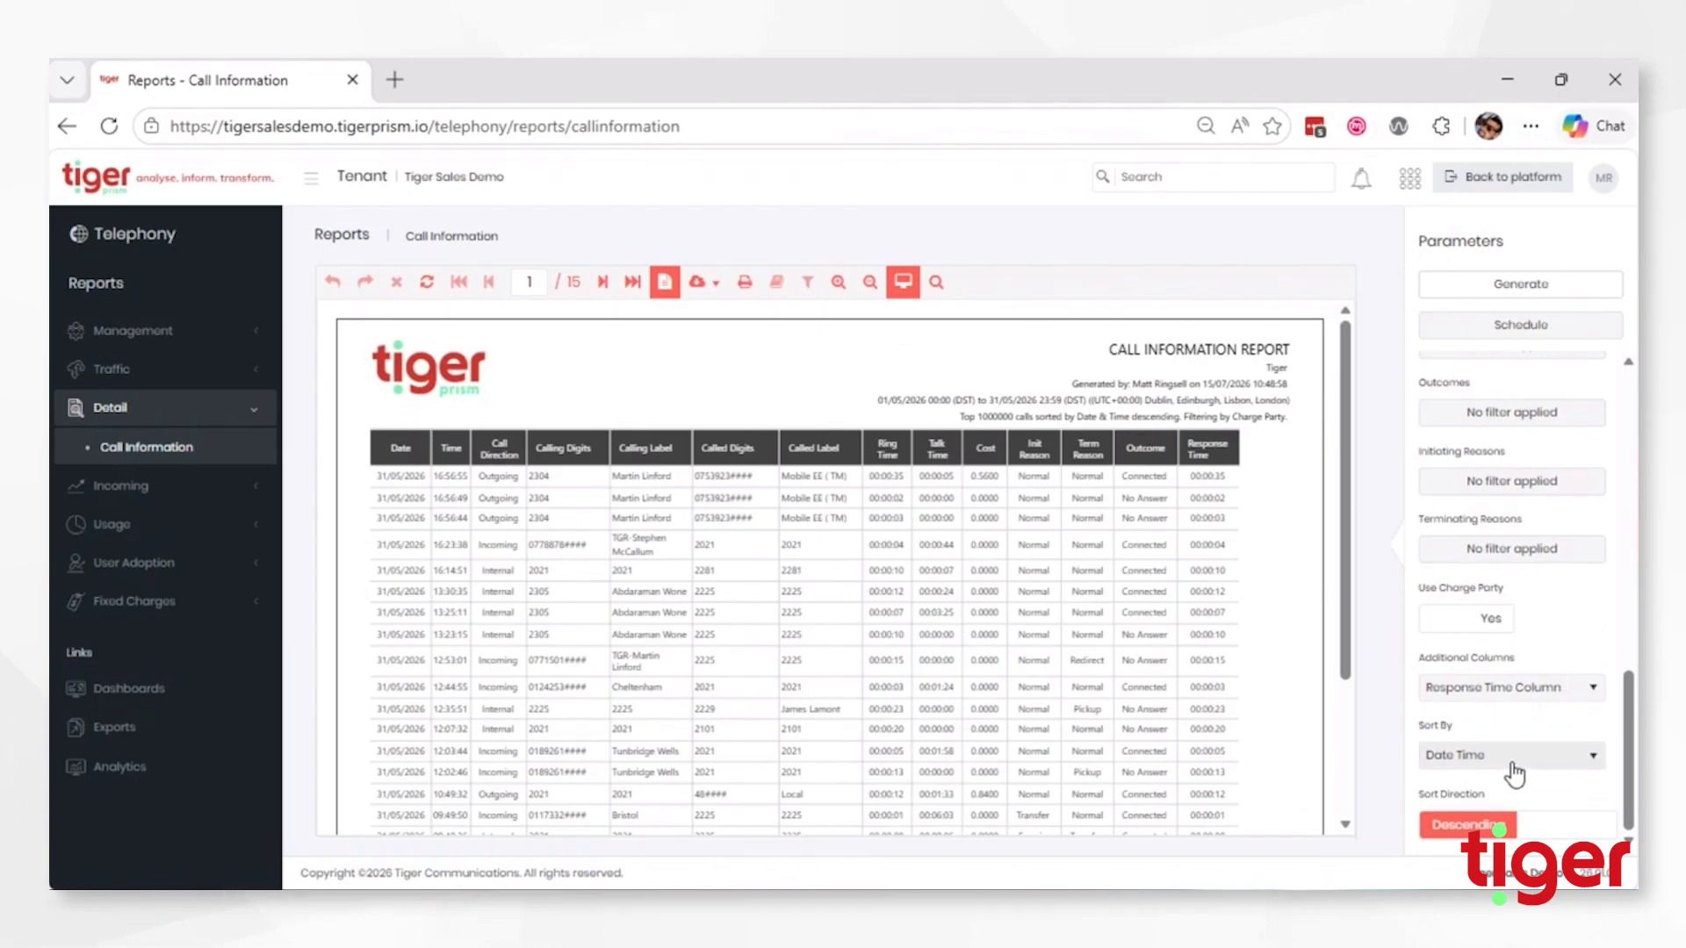
left_click(1514, 772)
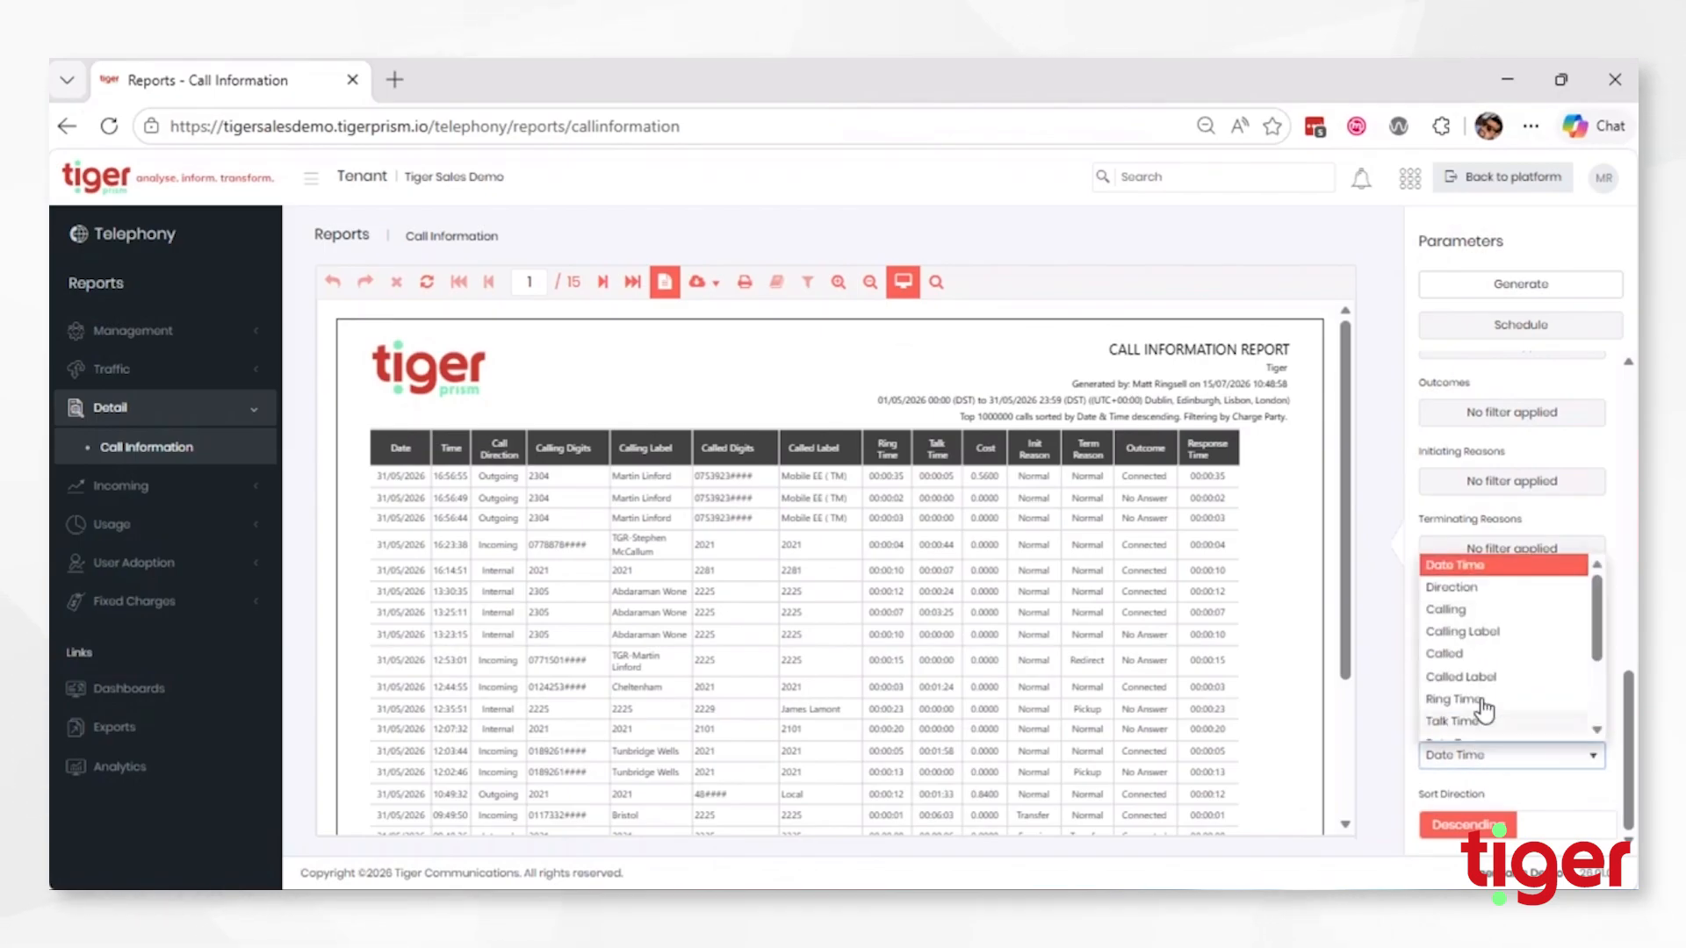
scroll(1484, 685, "down", 3)
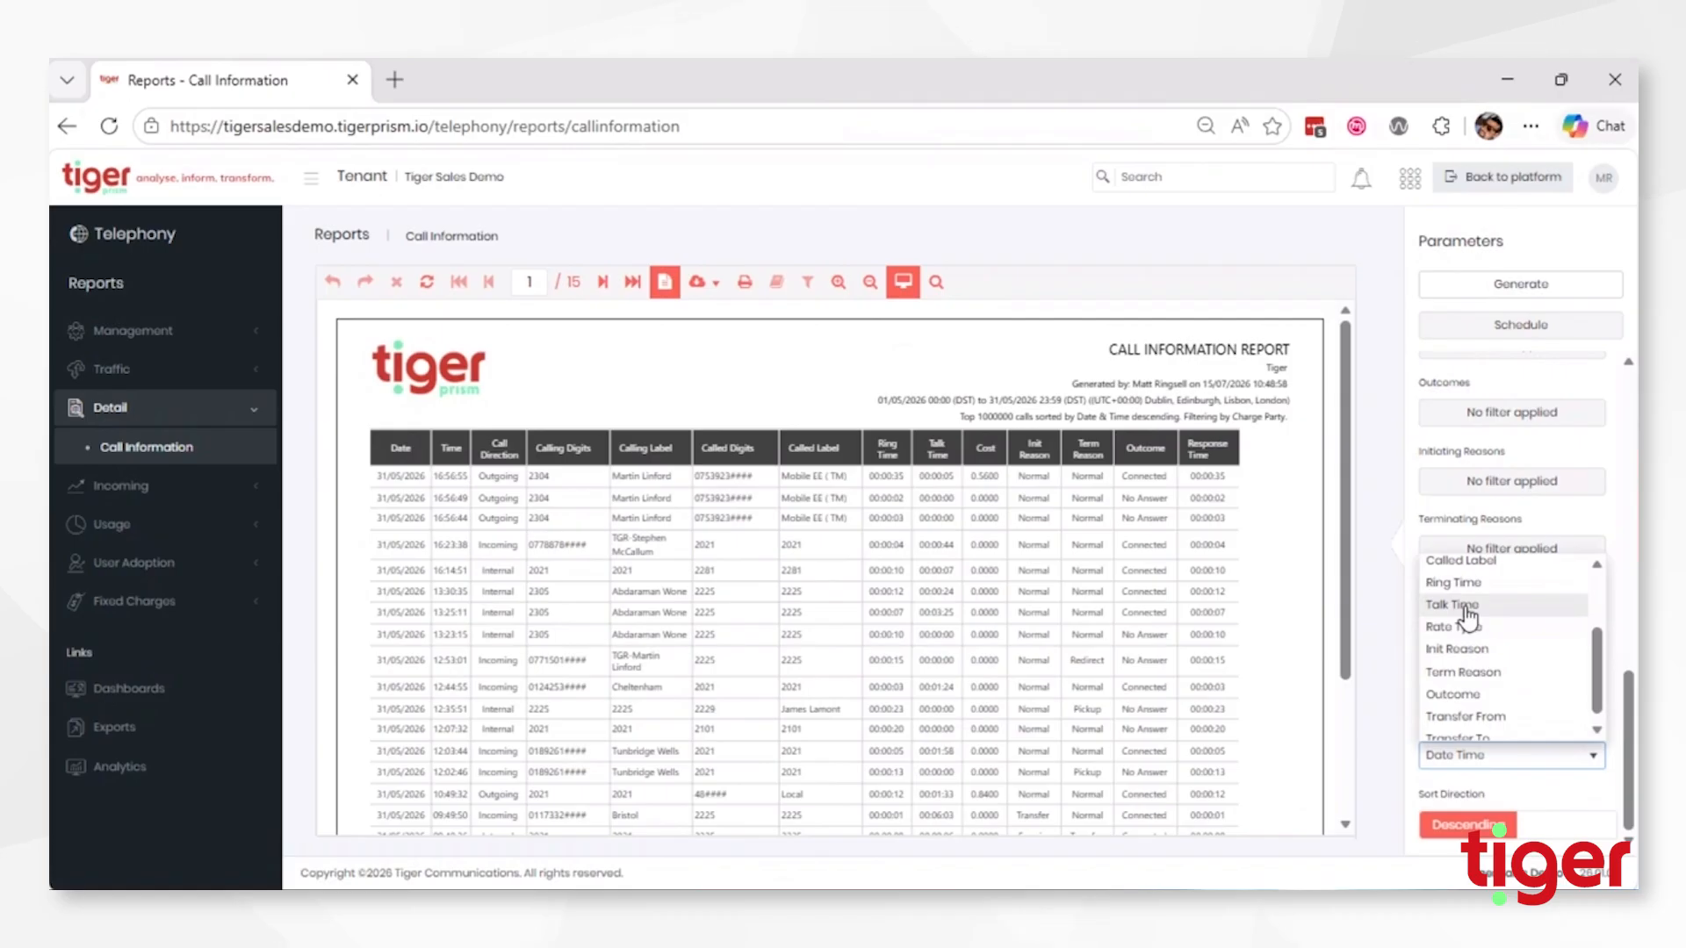
scroll(1511, 685, "down", 1)
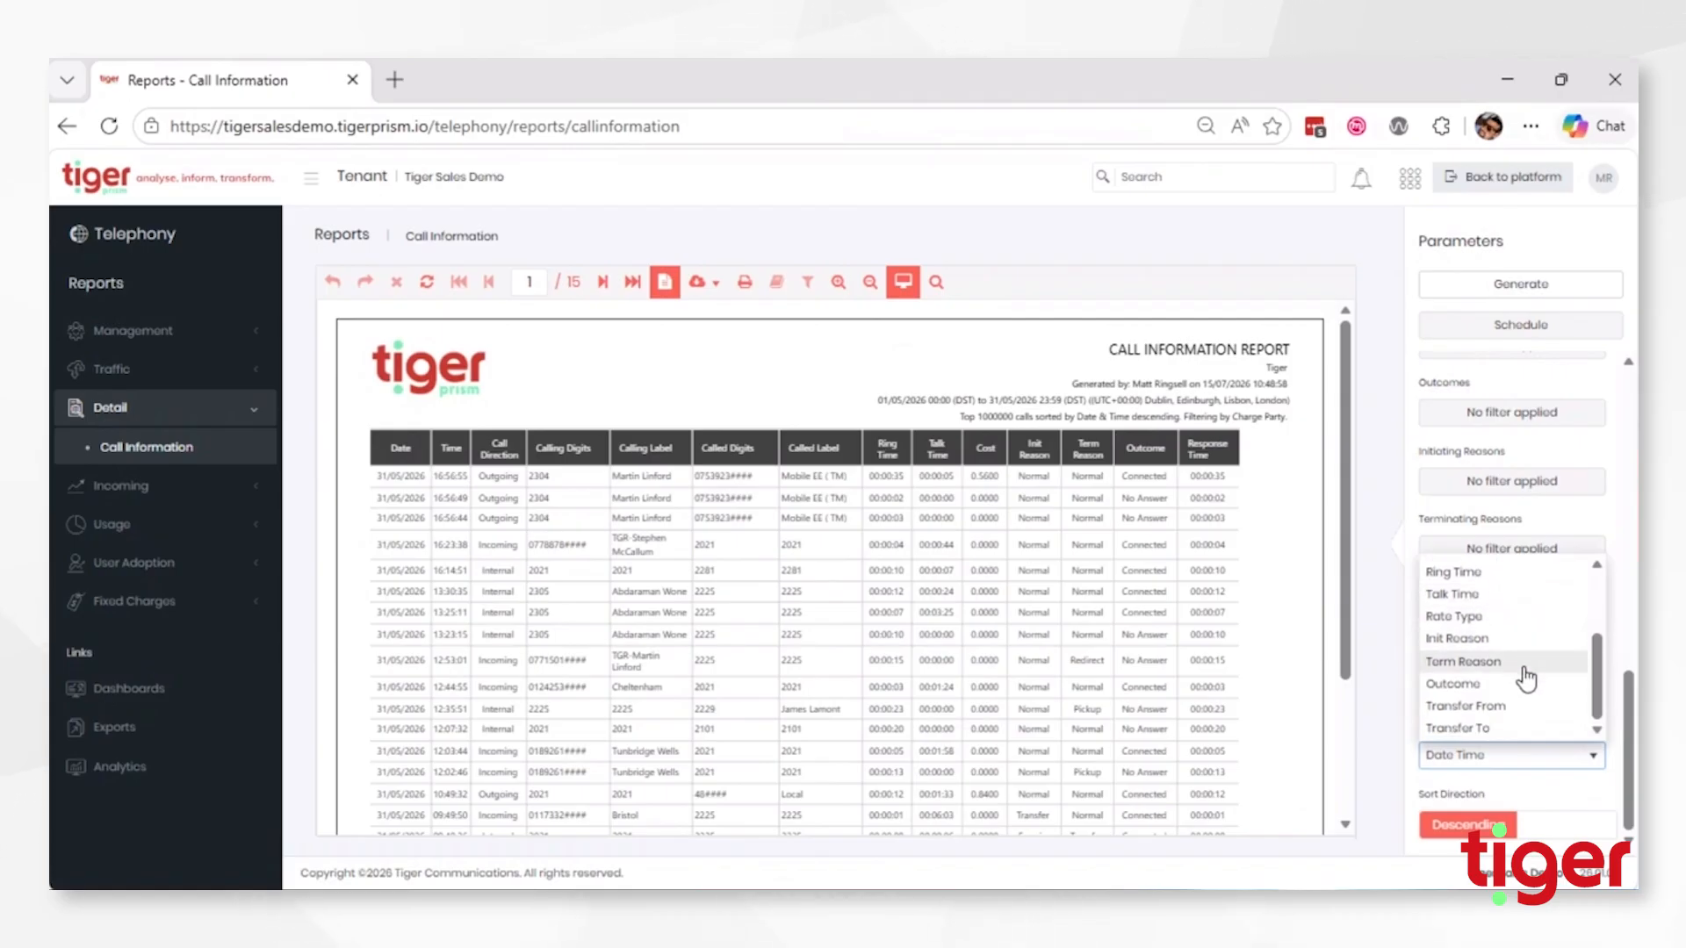
scroll(1509, 698, "up", 3)
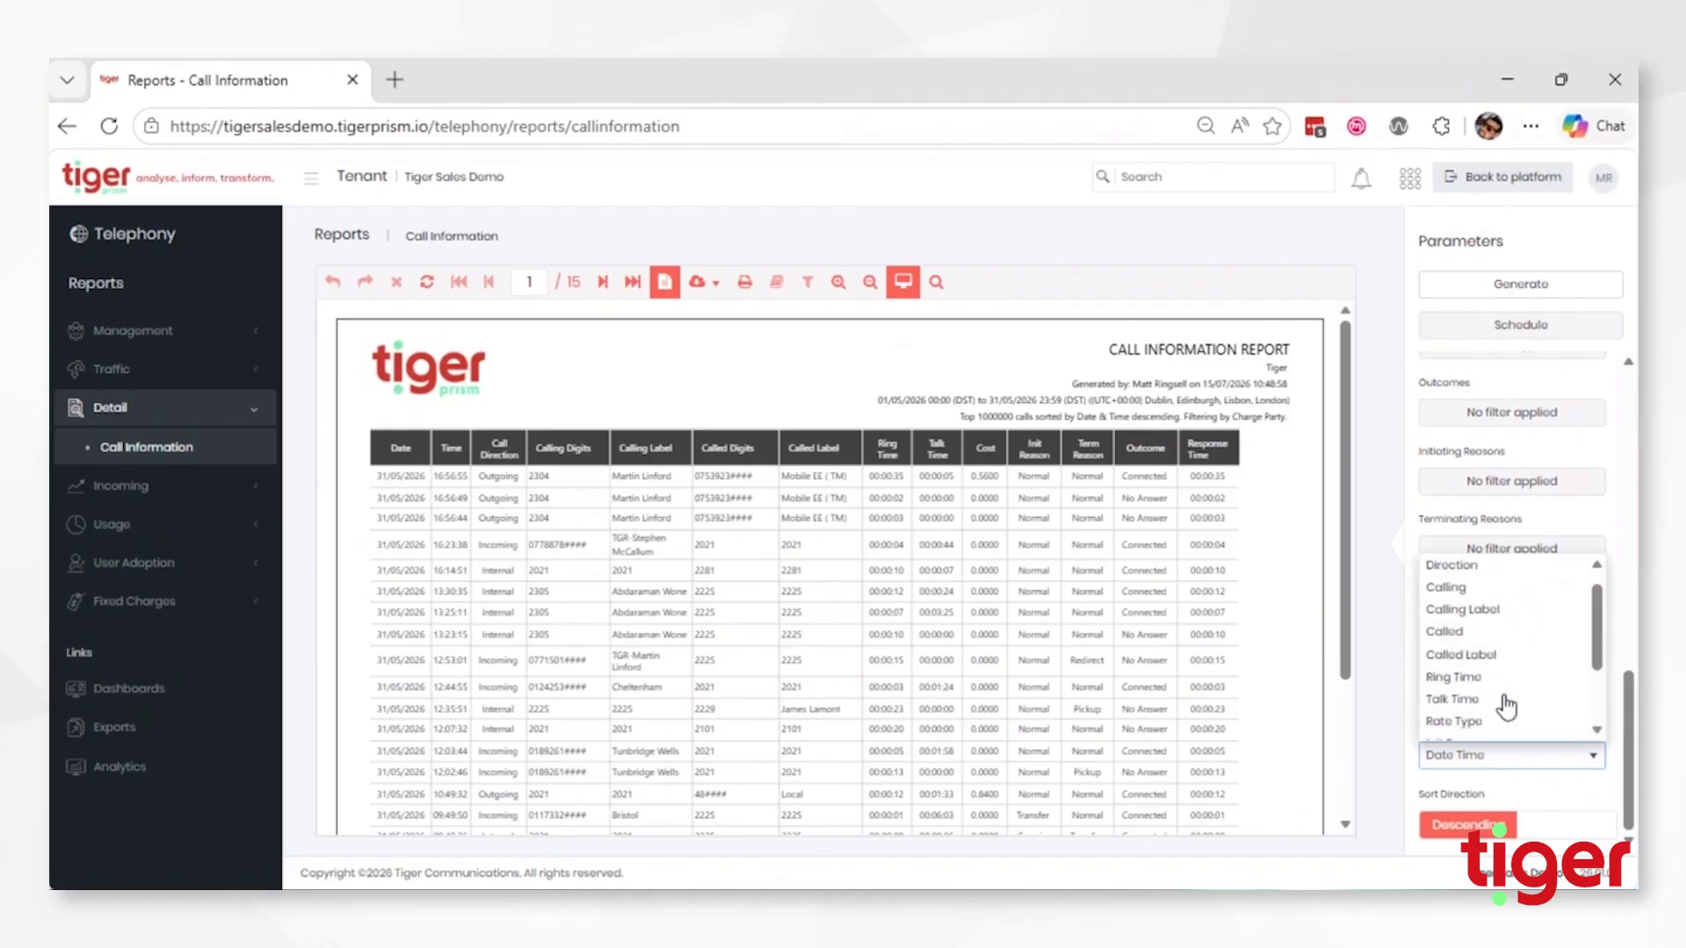
scroll(1497, 633, "up", 1)
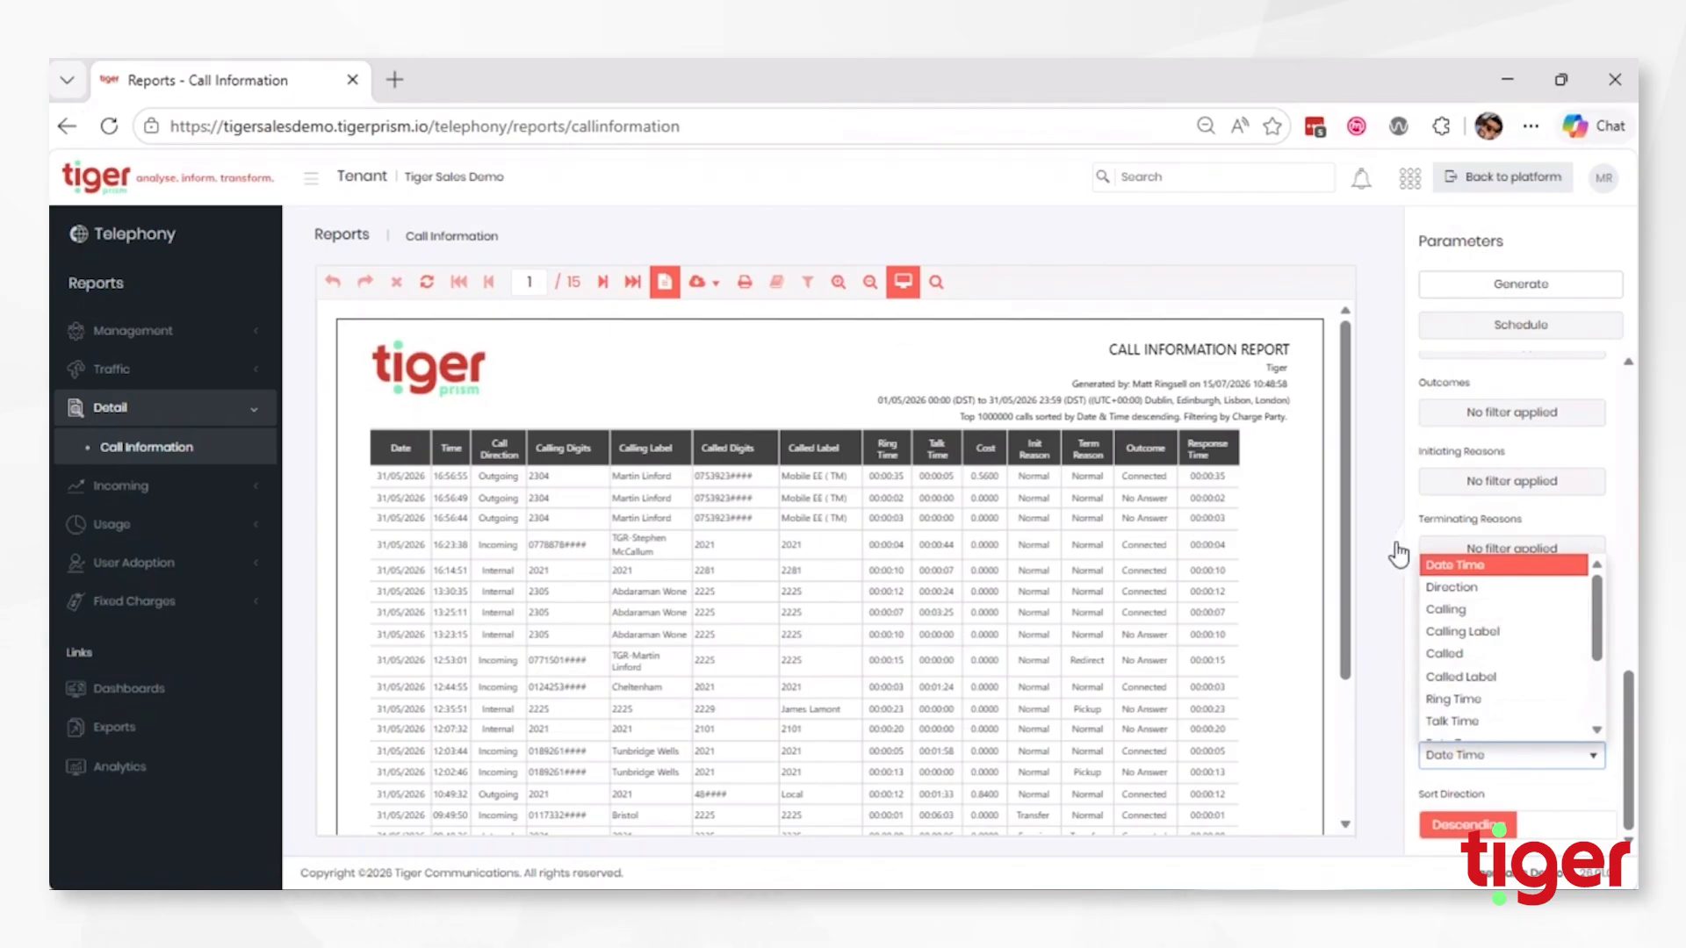
left_click(1375, 340)
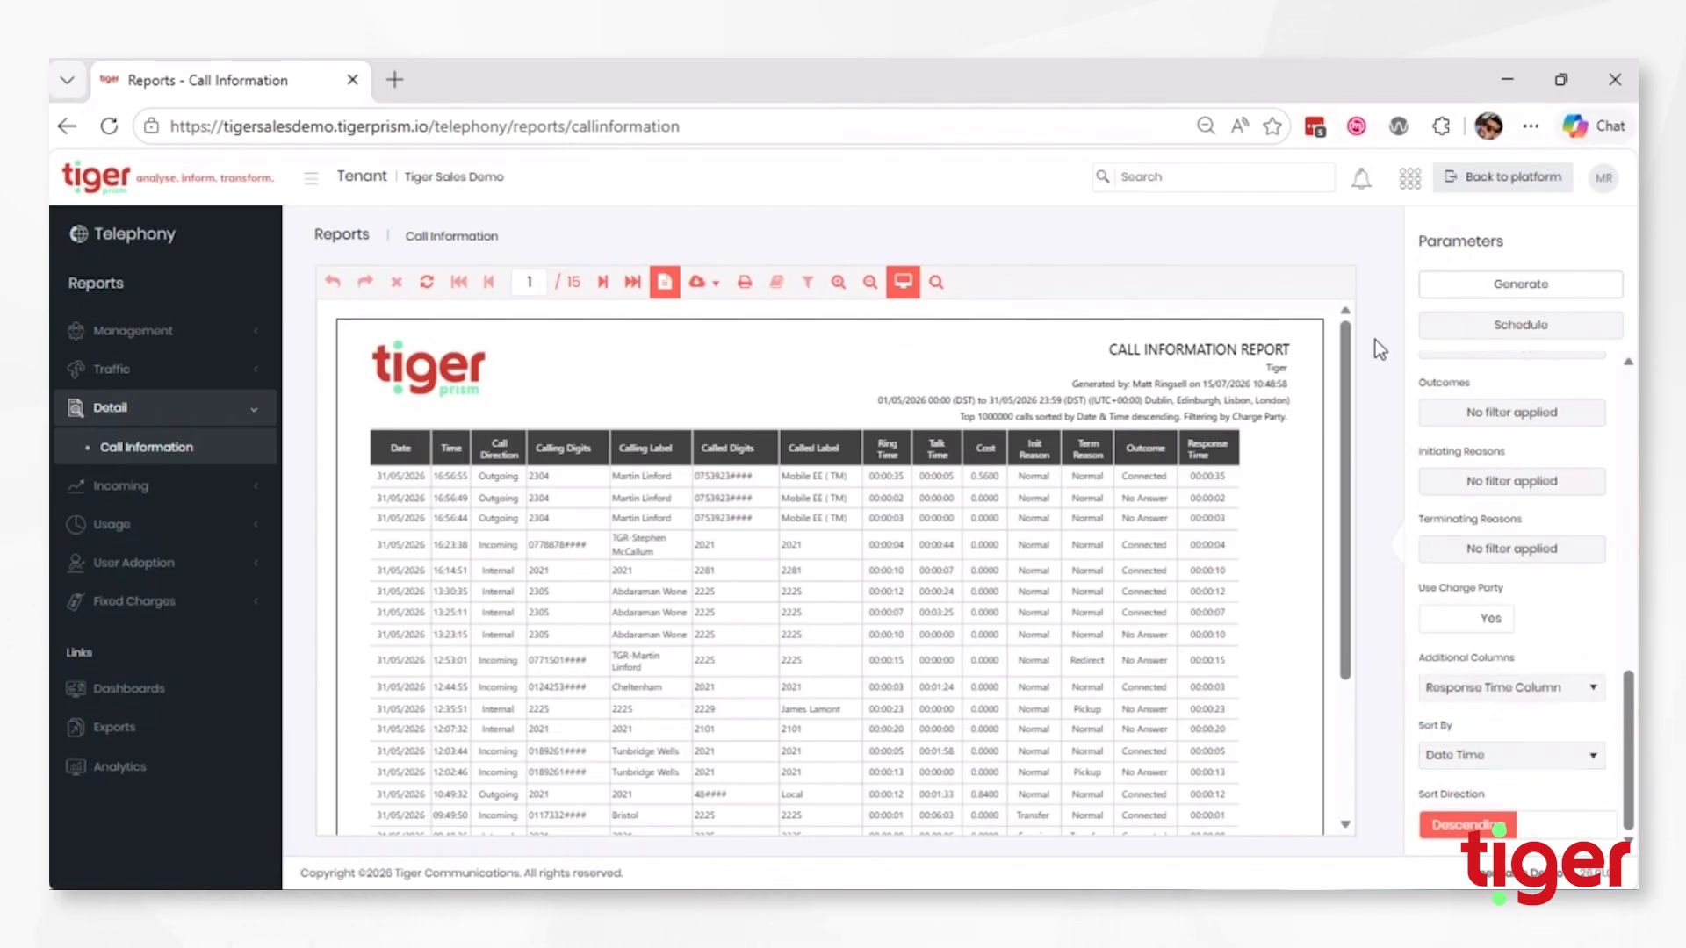
Display the export formats available for the generated report
left_click(720, 285)
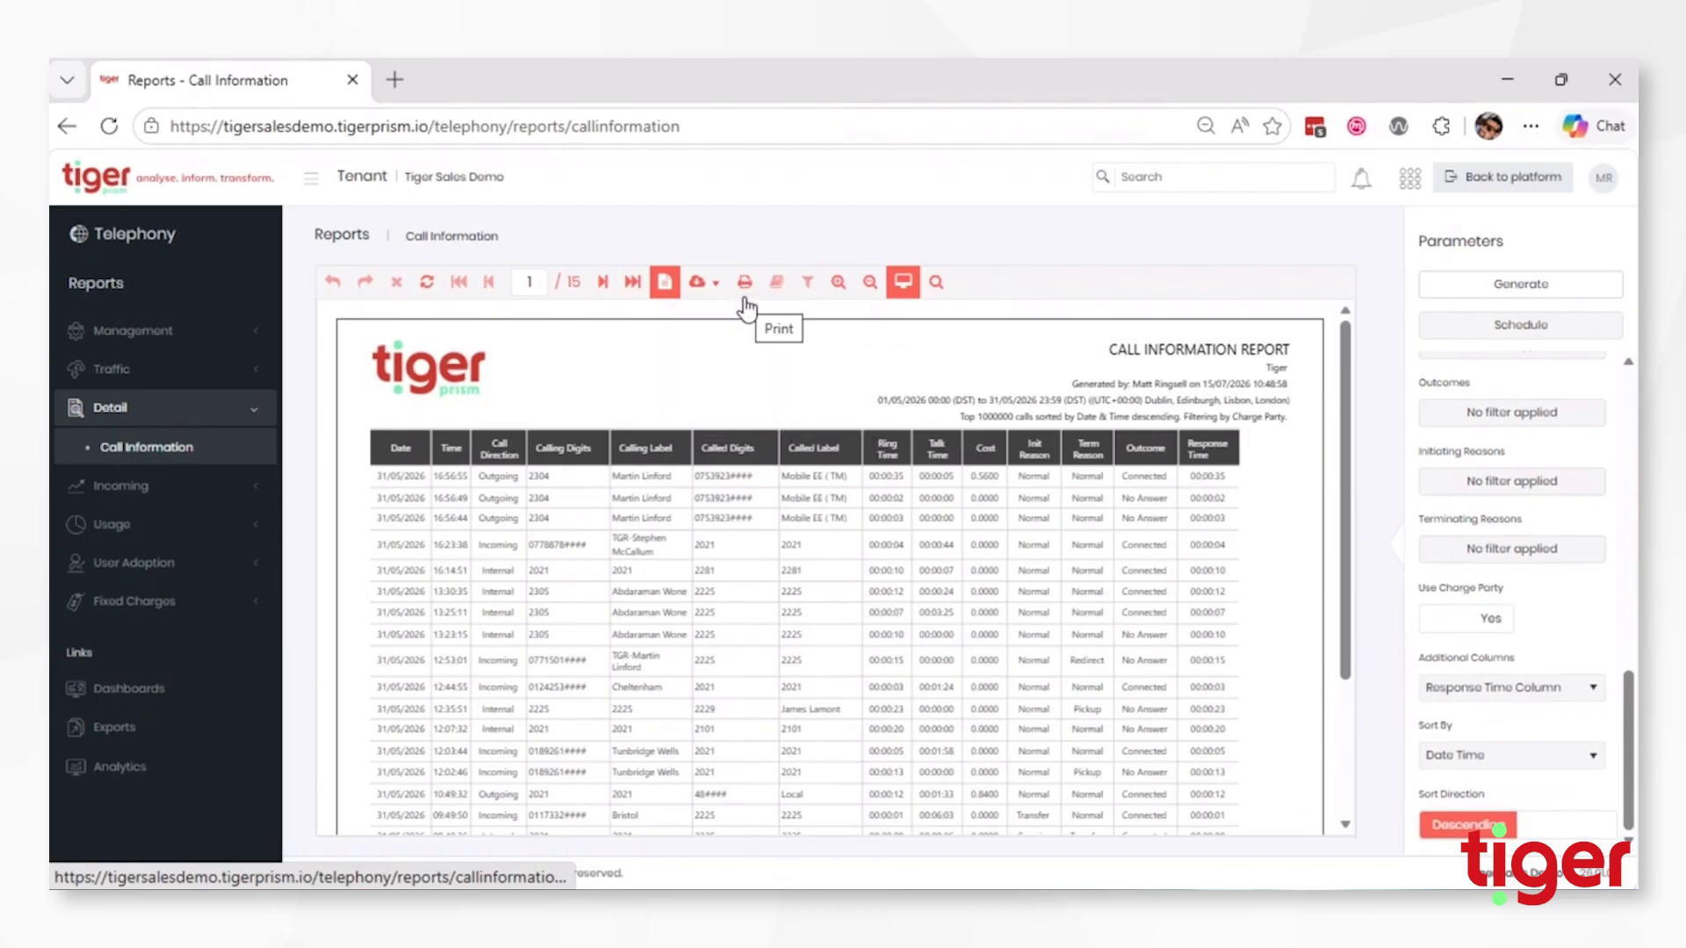
mouse_move(697, 290)
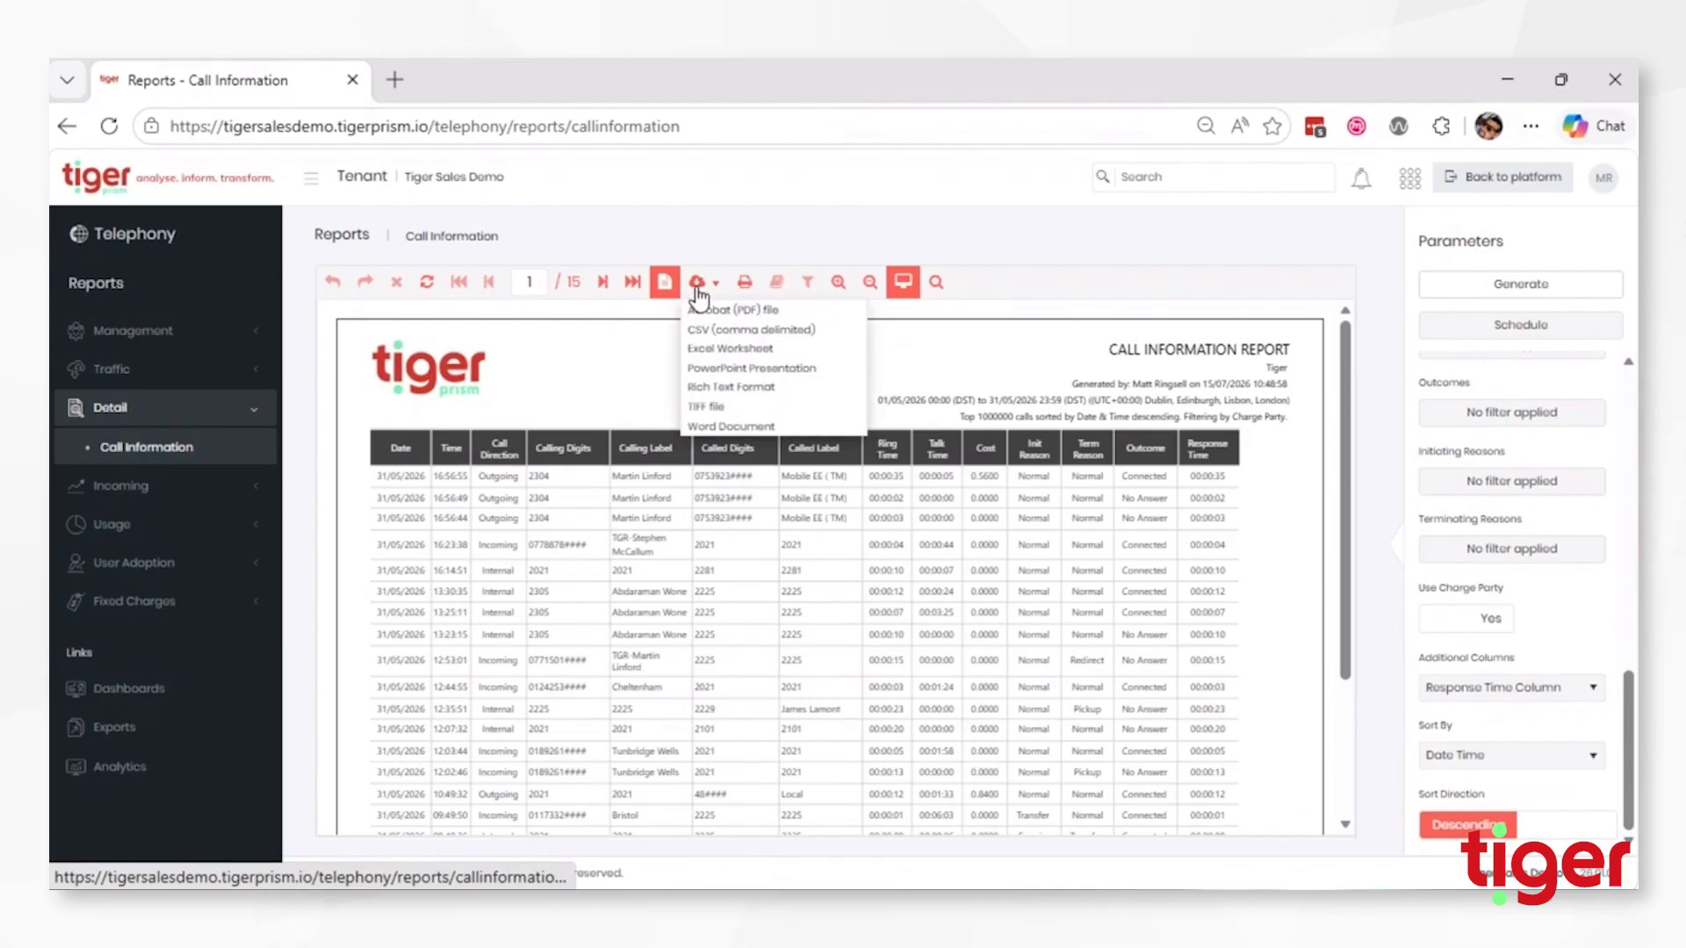